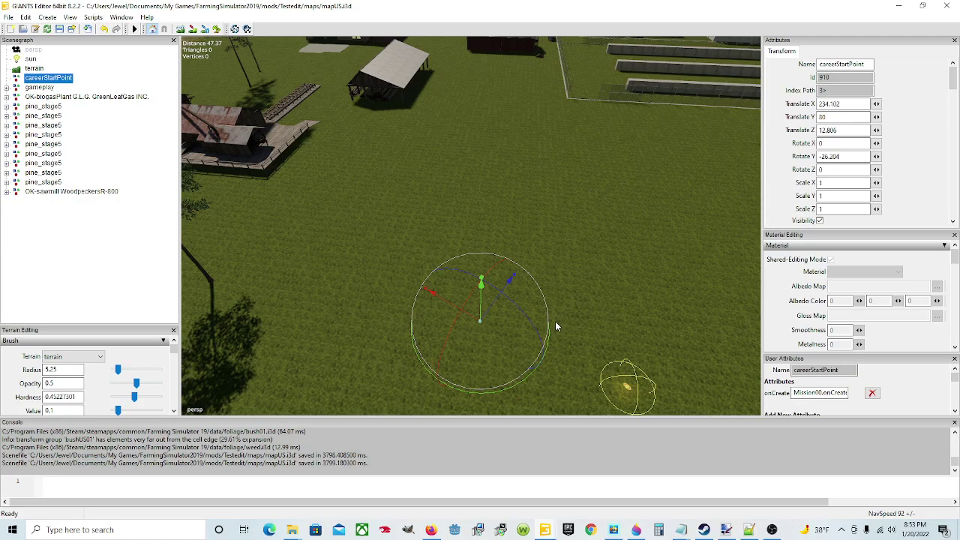
- Examine the open grass area, field edge and surrounding farm buildings near the careerStartPoint and gameplay groups in the Testedit map
right_drag(555, 325, 481, 321)
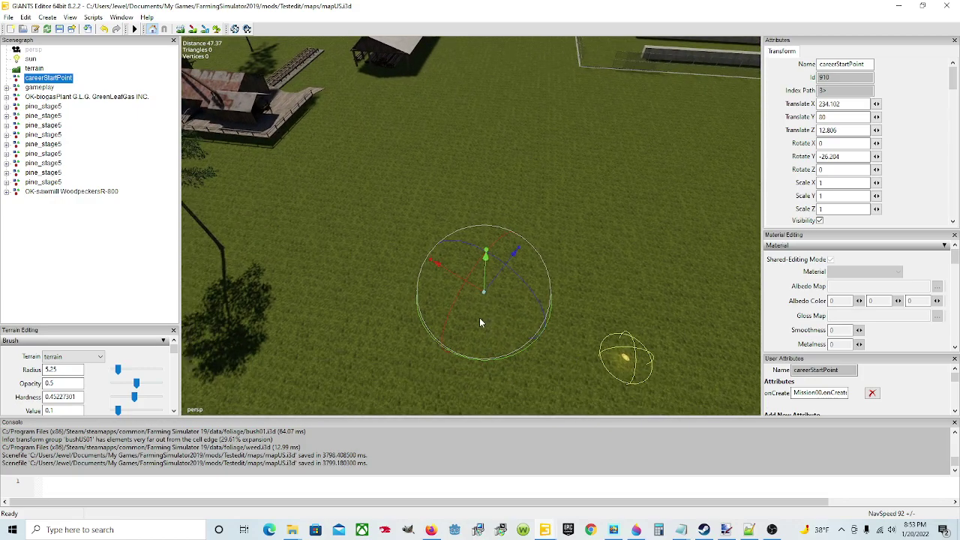
right_drag(587, 214, 594, 187)
right_drag(531, 264, 561, 268)
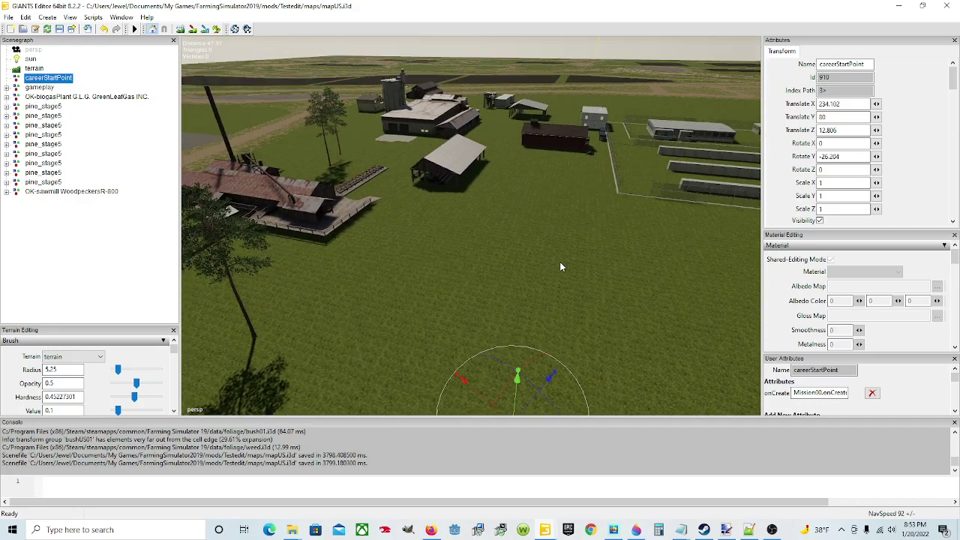
click(41, 88)
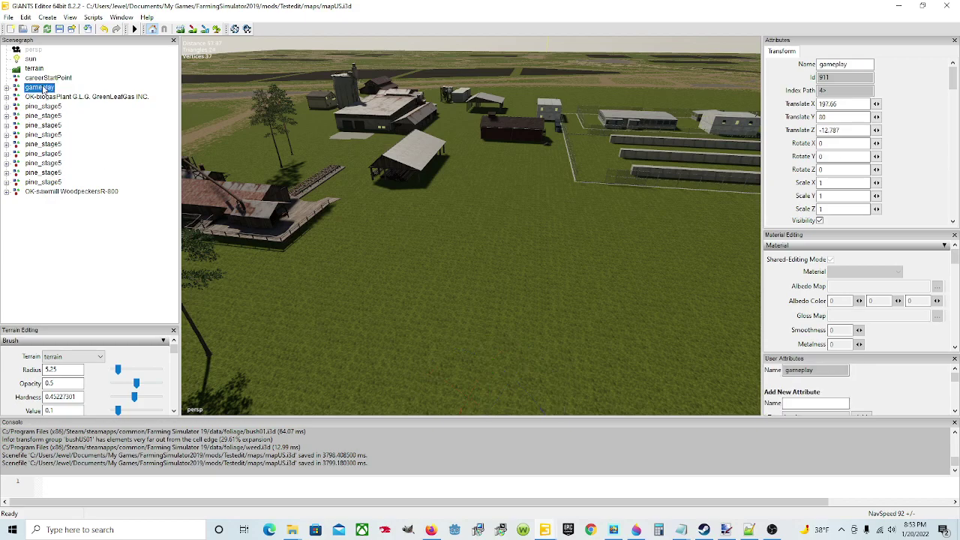
right_drag(518, 311, 554, 328)
right_drag(691, 350, 491, 307)
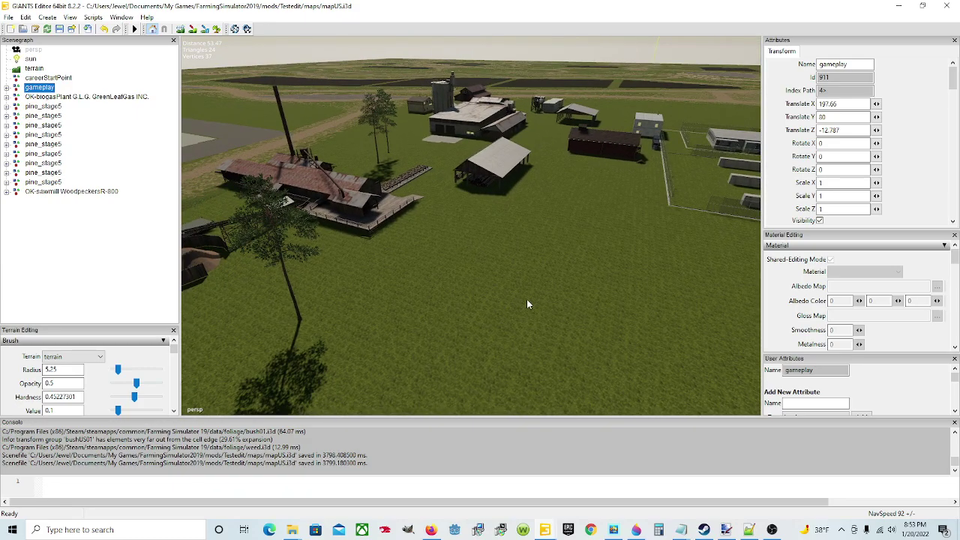
right_drag(529, 304, 696, 324)
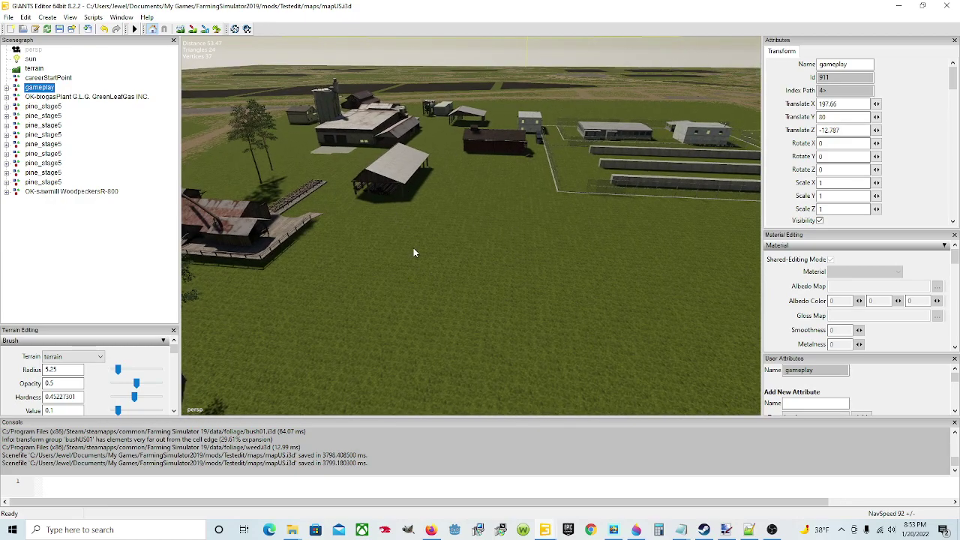
mouse_move(493, 271)
right_down()
mouse_move(625, 253)
mouse_move(605, 242)
mouse_move(586, 184)
mouse_move(569, 171)
mouse_move(343, 232)
mouse_move(380, 216)
mouse_move(486, 256)
right_up()
right_drag(563, 286, 738, 237)
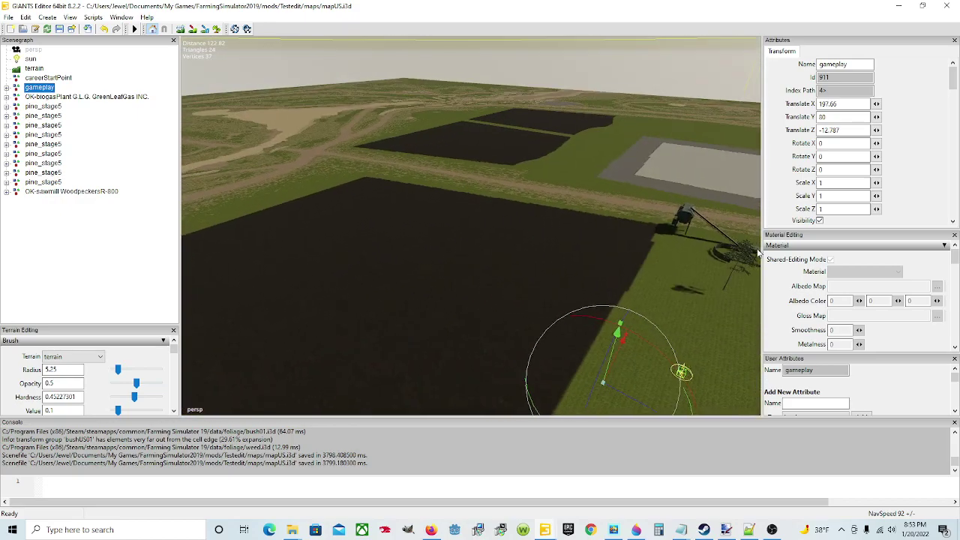
right_drag(460, 287, 589, 314)
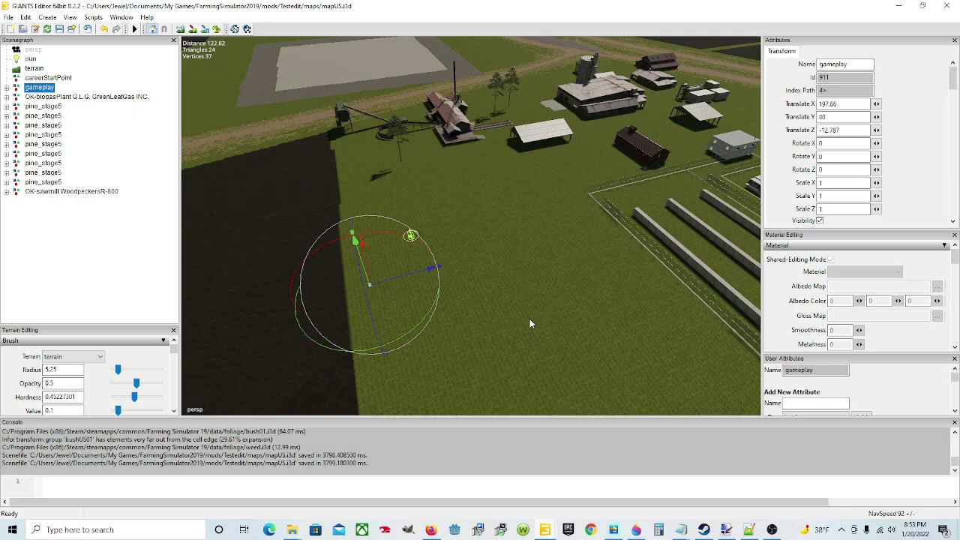
right_drag(531, 320, 484, 351)
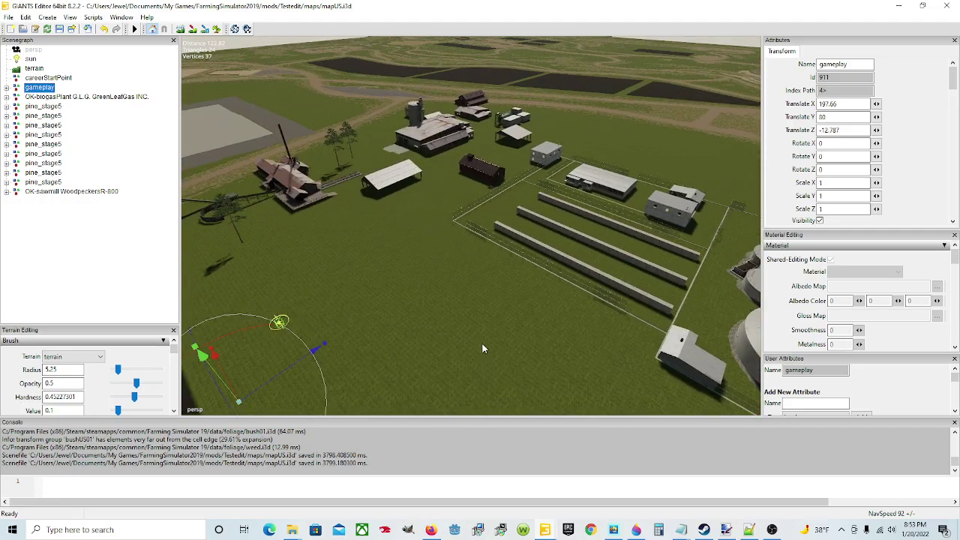
- Inspect the sawmill complex, its open shed and the log conveyor building from several angles in the Testedit map
right_drag(454, 229, 768, 184)
scroll(505, 292, up, 10)
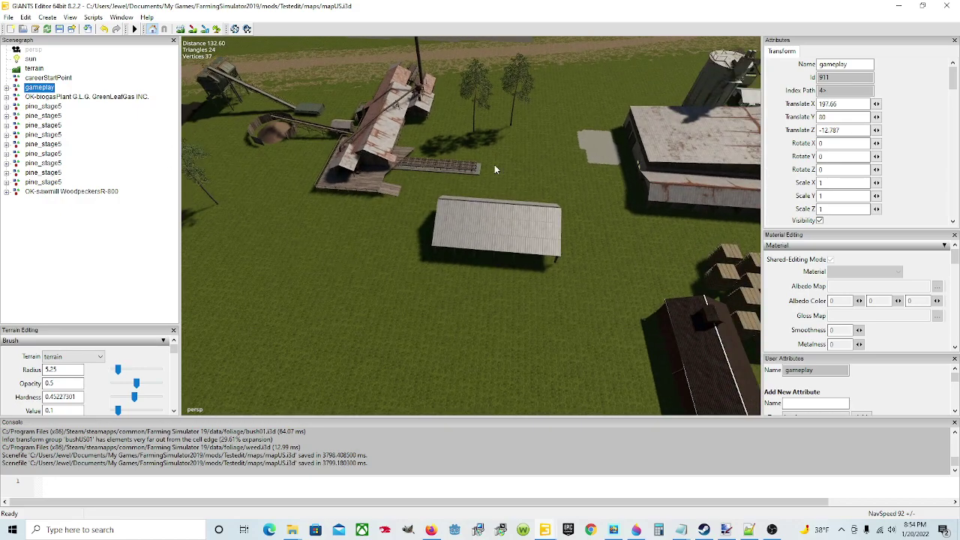
right_drag(455, 255, 571, 254)
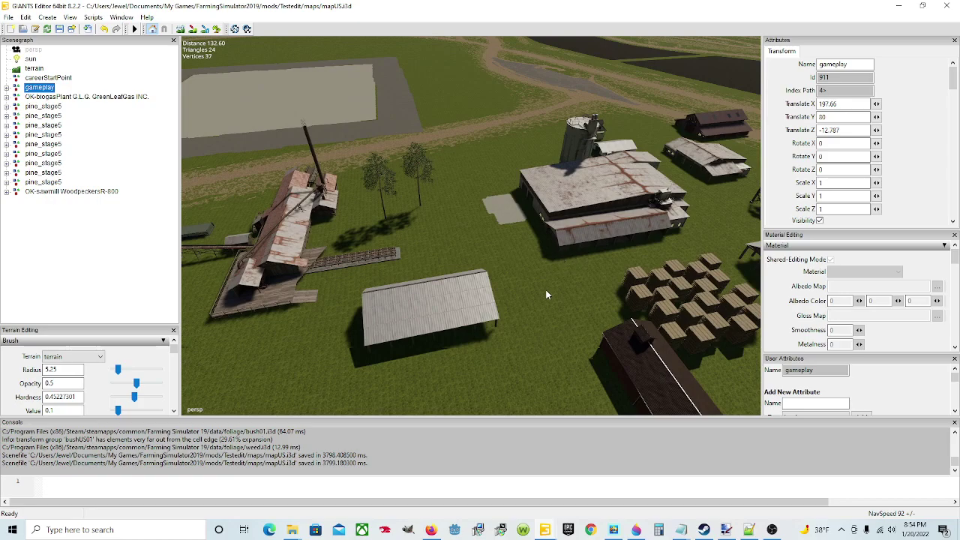
right_drag(548, 294, 512, 286)
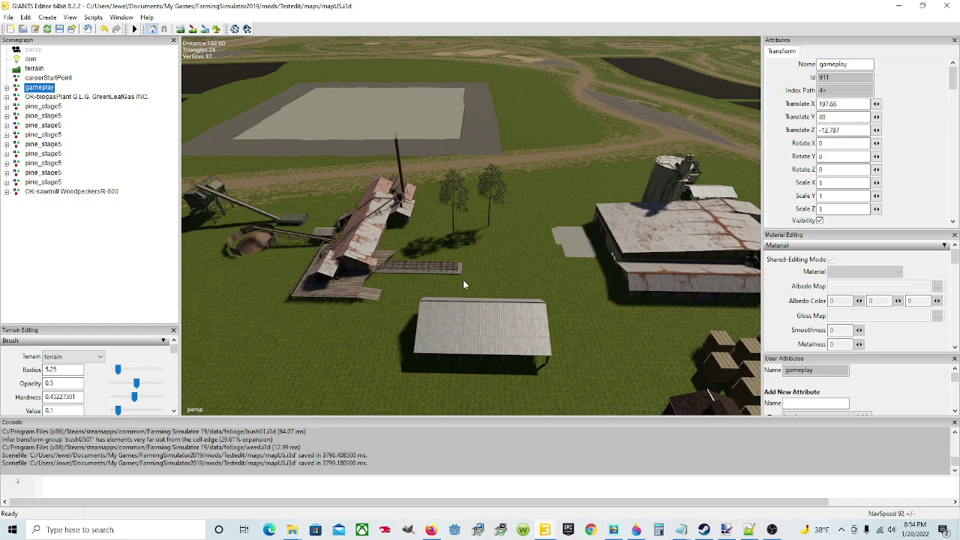
middle_drag(454, 345, 524, 330)
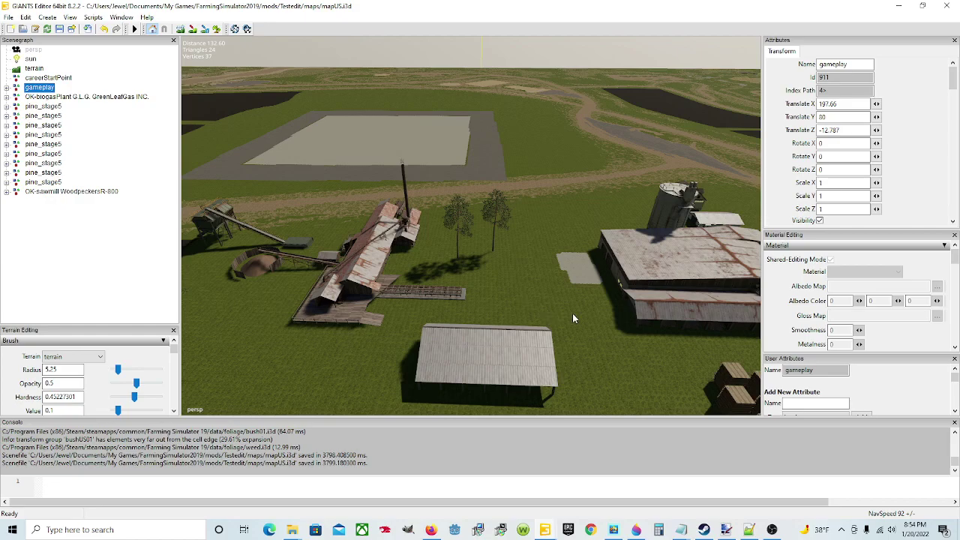
middle_drag(472, 358, 484, 362)
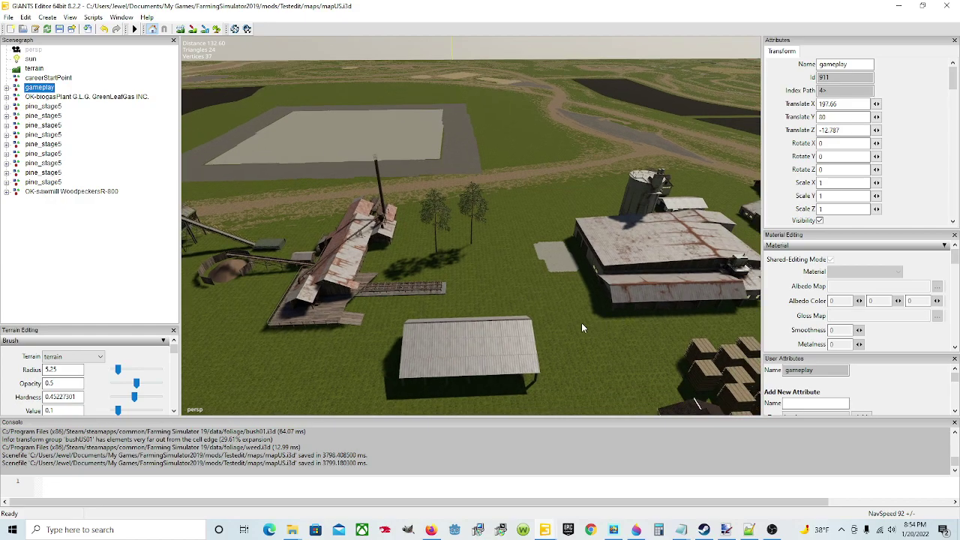
middle_drag(555, 317, 538, 335)
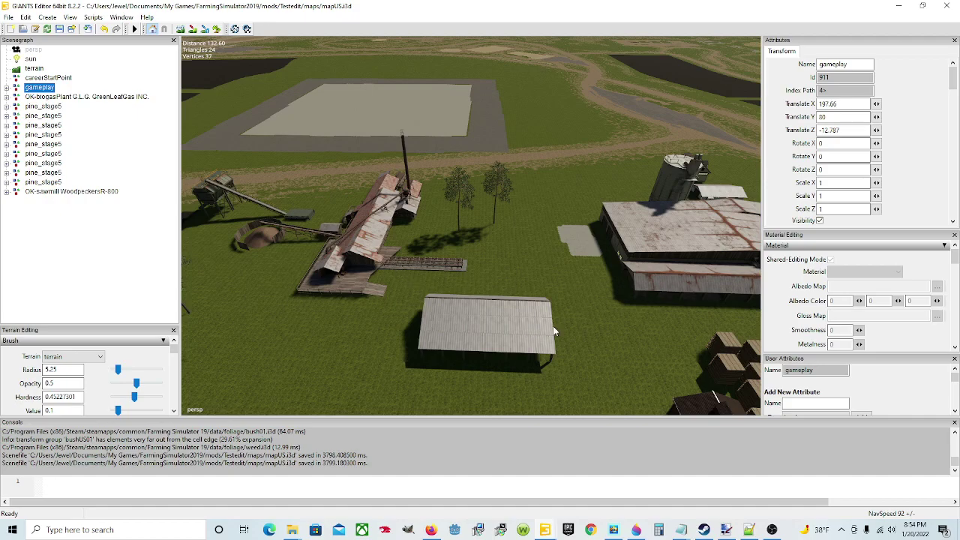
middle_drag(547, 327, 588, 321)
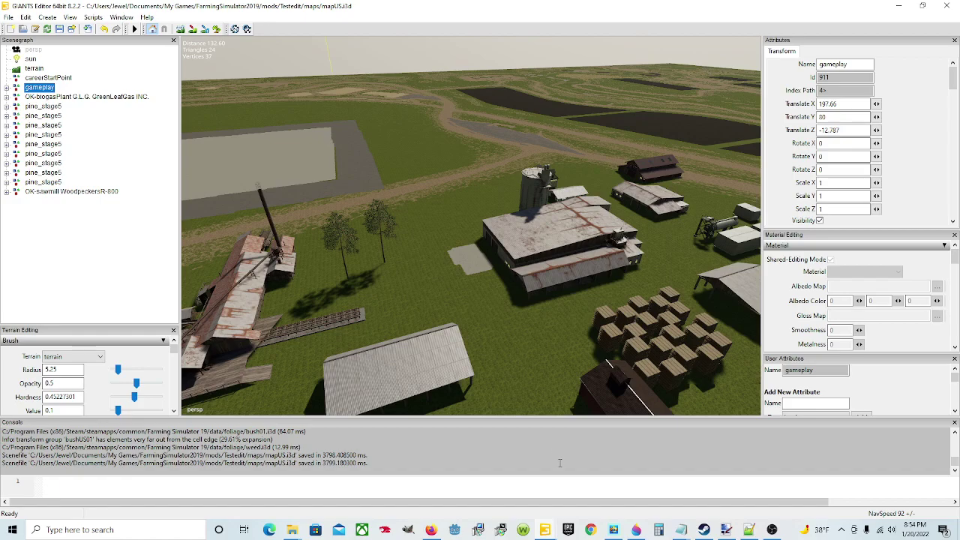
- Switch to the other GIANTS Editor window with the TestingMapStuff map and look over its town area
mouse_move(547, 532)
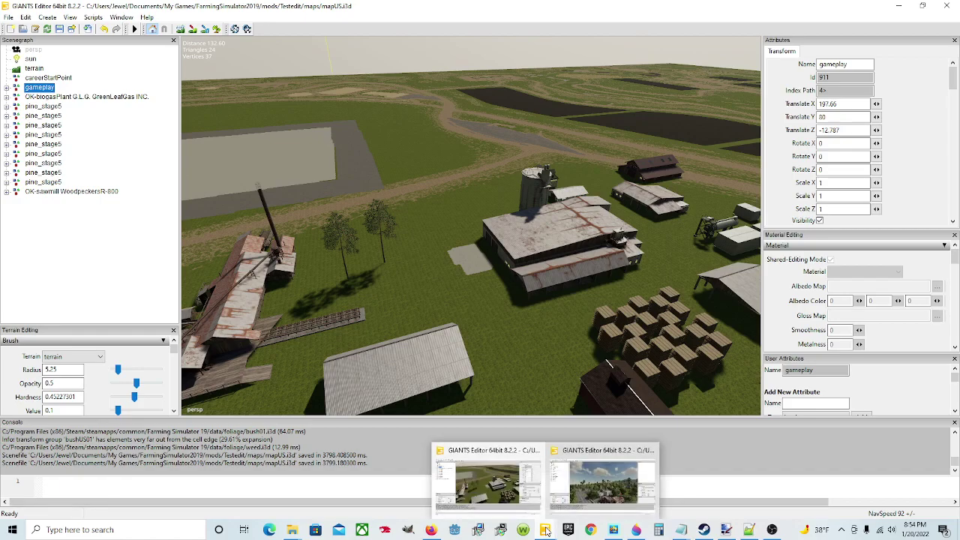
click(602, 487)
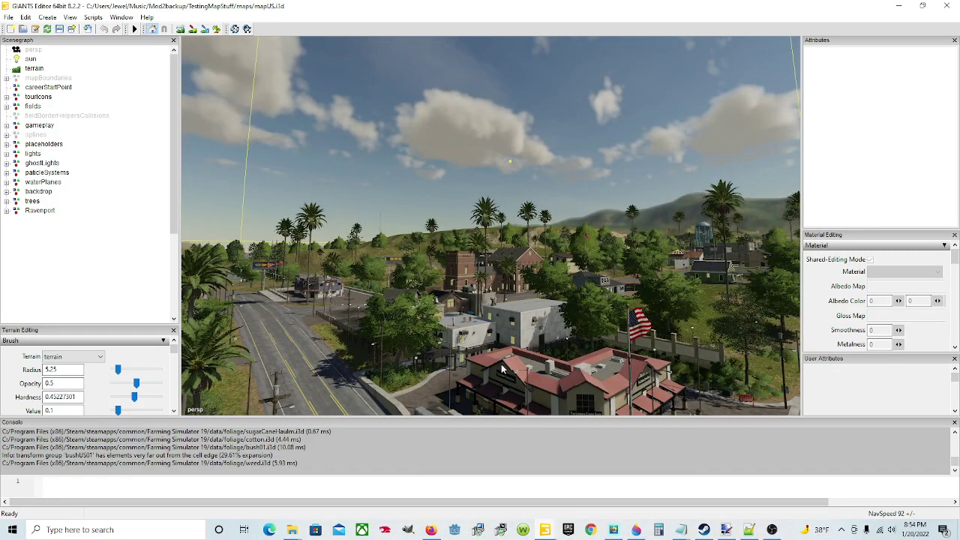
alt+drag(551, 239, 580, 278)
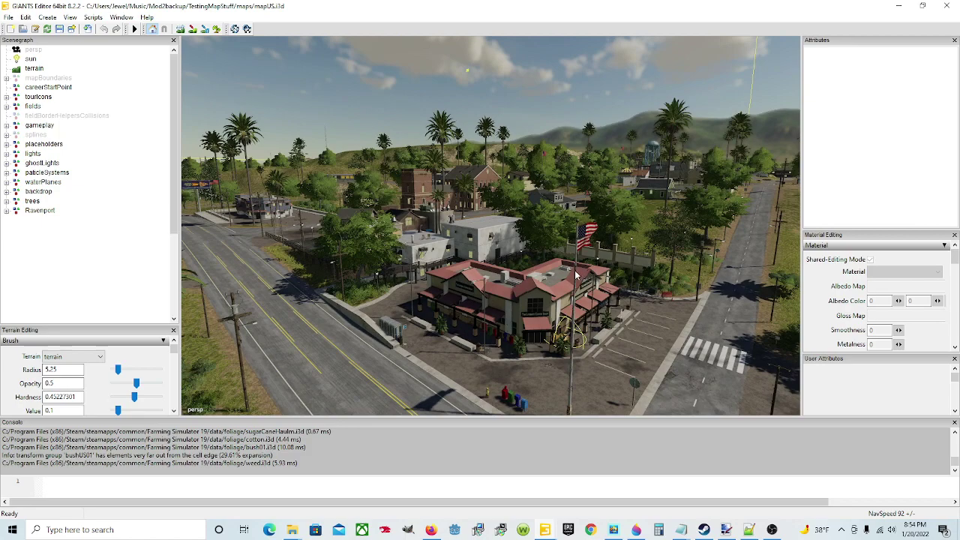
scroll(537, 324, up, 2)
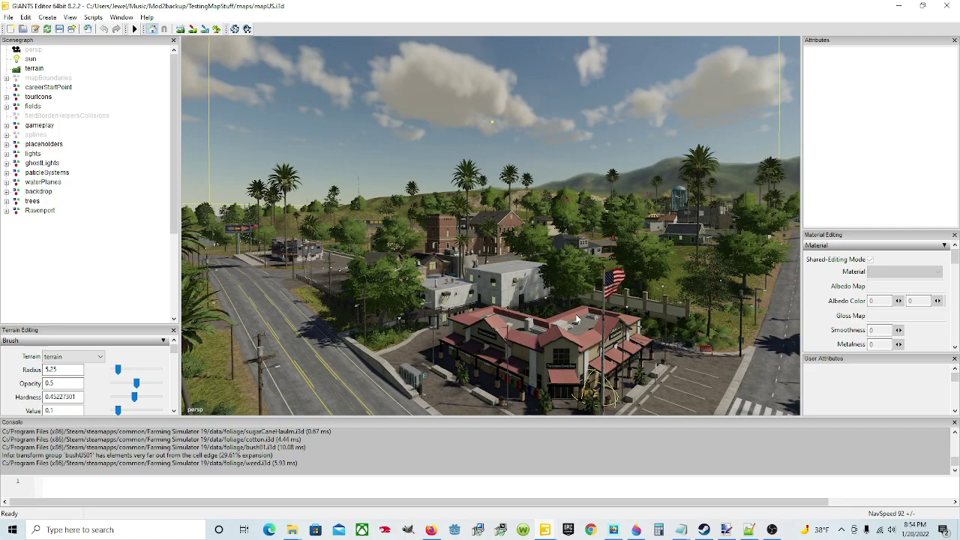
middle_drag(552, 332, 612, 335)
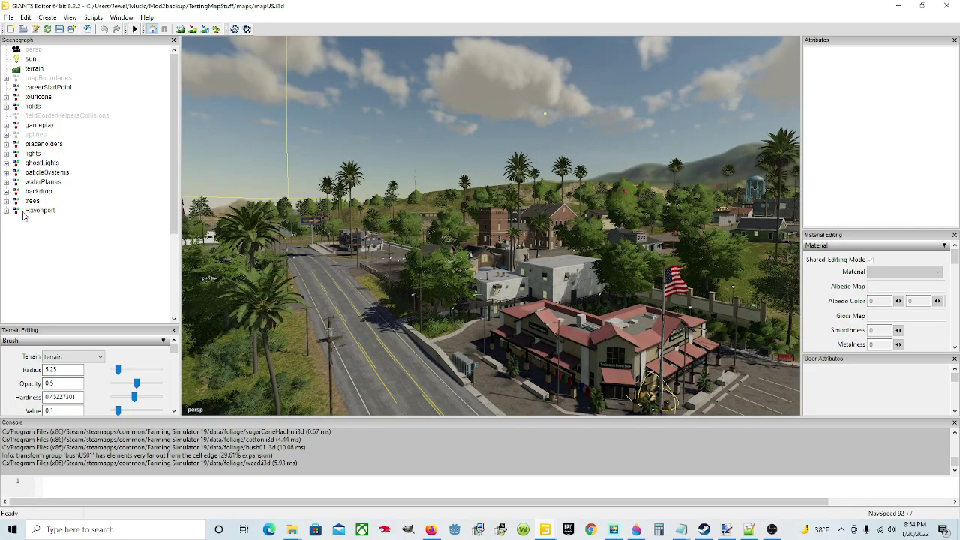
- Select the OK-sawmill WoodpeckersR-800 group within Ravenport's BUILDINGS and frame it in the 3D view
click(7, 211)
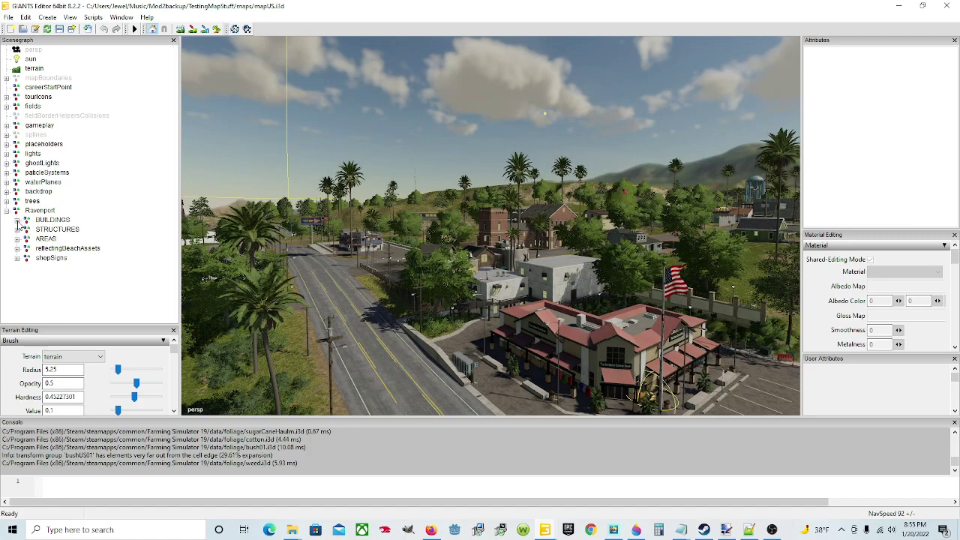
click(17, 220)
scroll(94, 283, down, 2)
scroll(94, 283, down, 5)
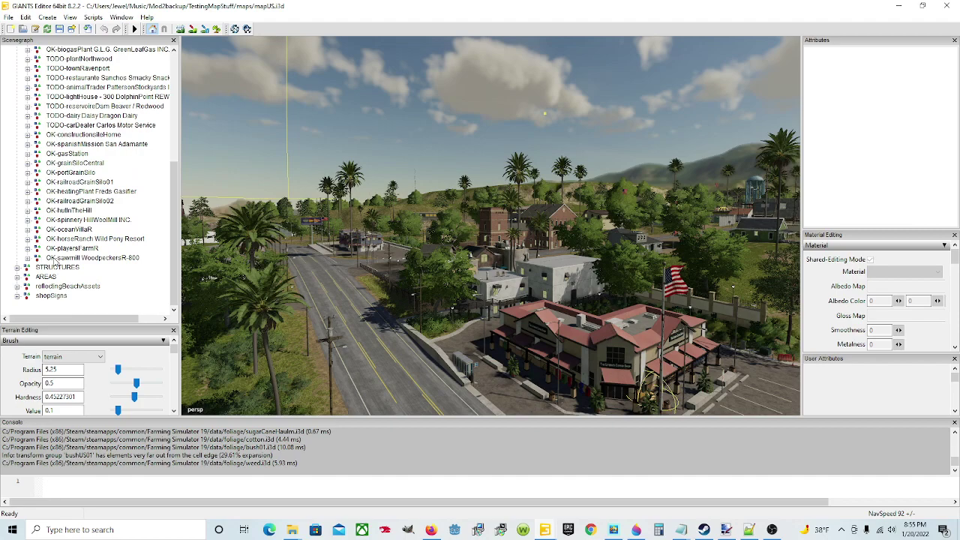
click(86, 259)
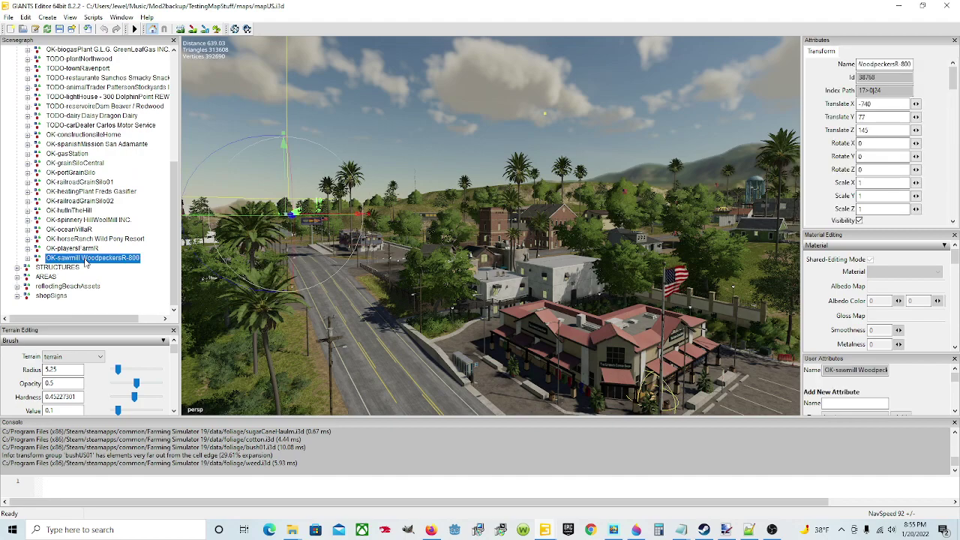
alt+drag(457, 295, 432, 290)
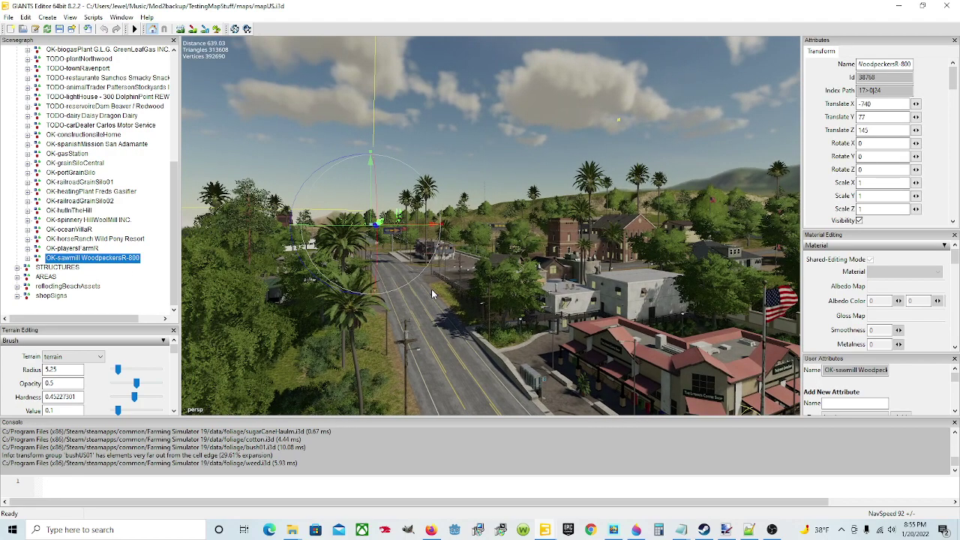
key(f)
alt+drag(536, 325, 354, 398)
scroll(557, 279, up, 5)
alt+drag(588, 307, 566, 369)
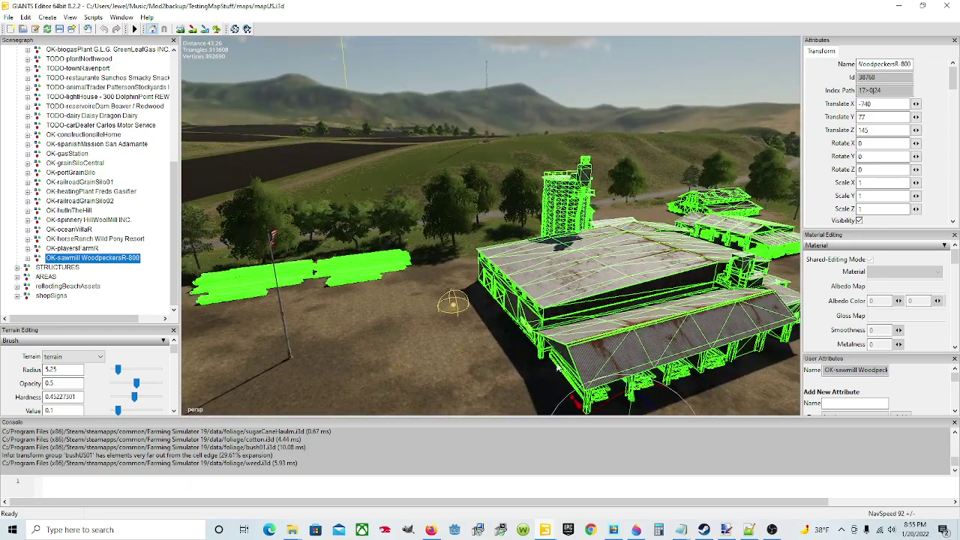
- Start exporting the selected sawmill with its files, choosing sellingStationWood in Testedit's placeables folder as the destination
click(8, 18)
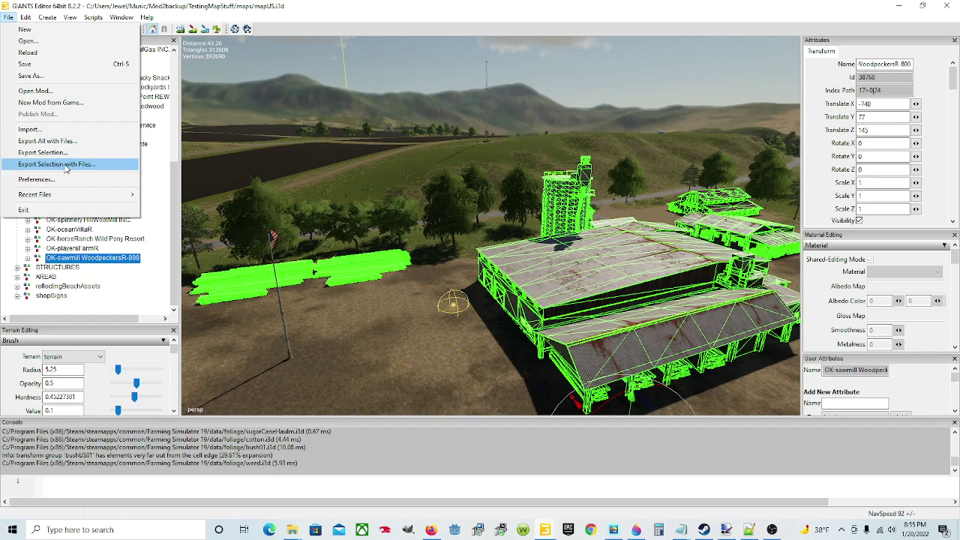
click(66, 166)
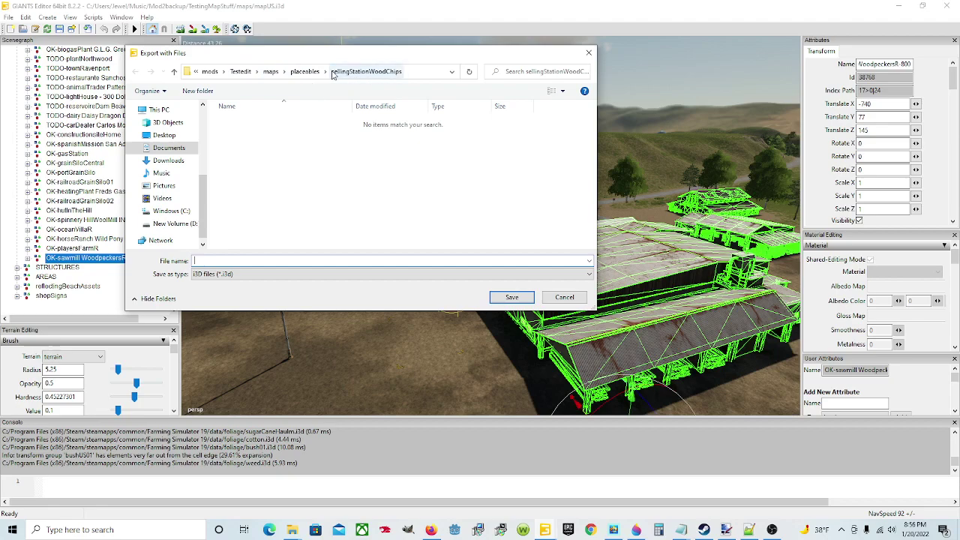
click(304, 72)
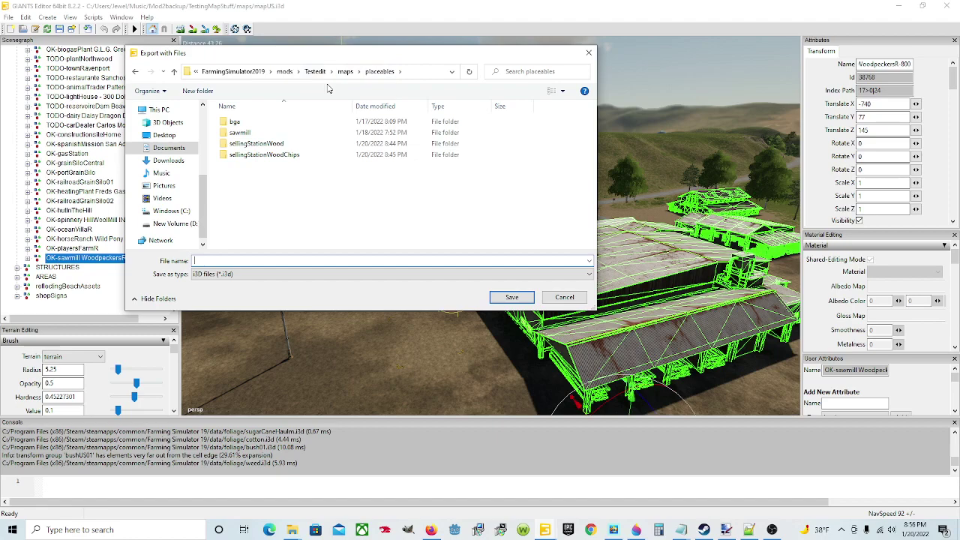
click(264, 145)
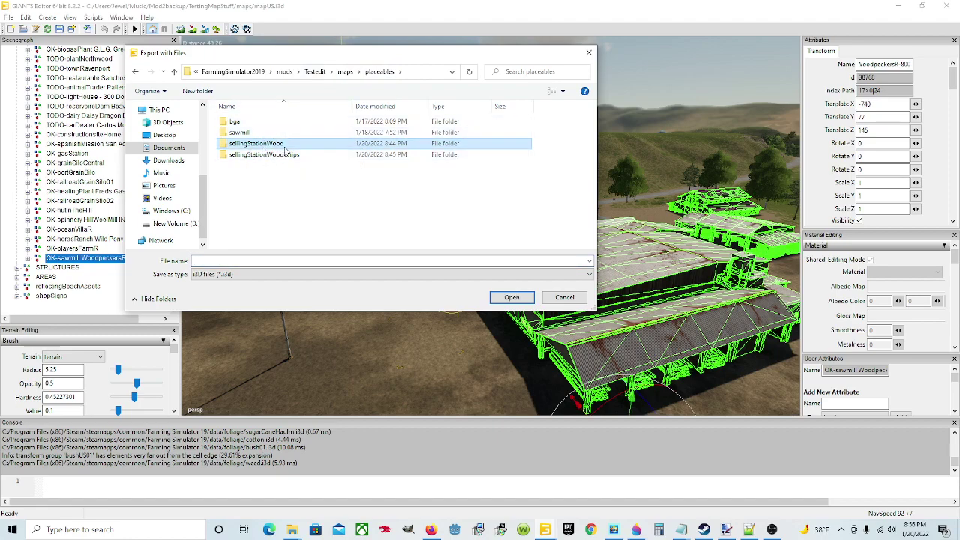
double_click(285, 149)
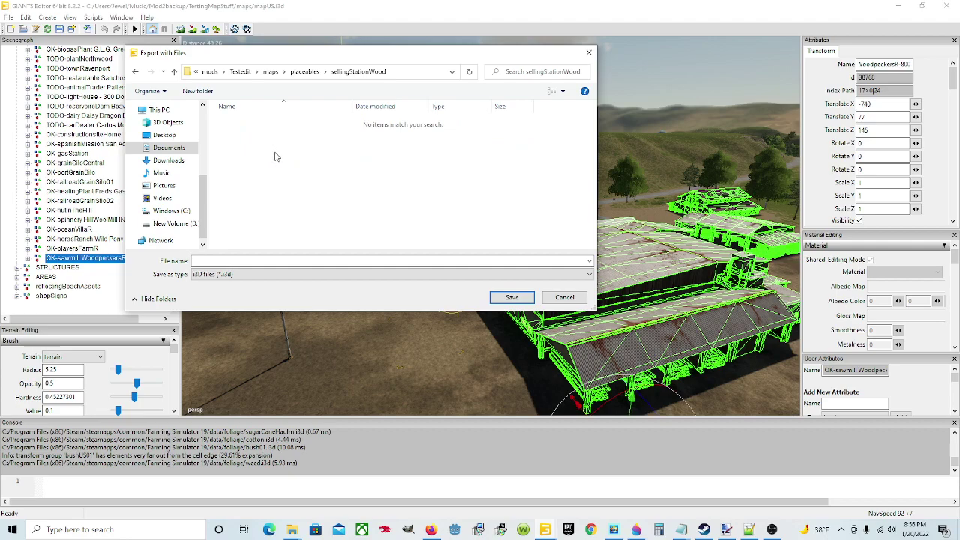
- Check the contents of the sawmill folder inside placeables and return to the placeables folder
click(308, 72)
click(255, 135)
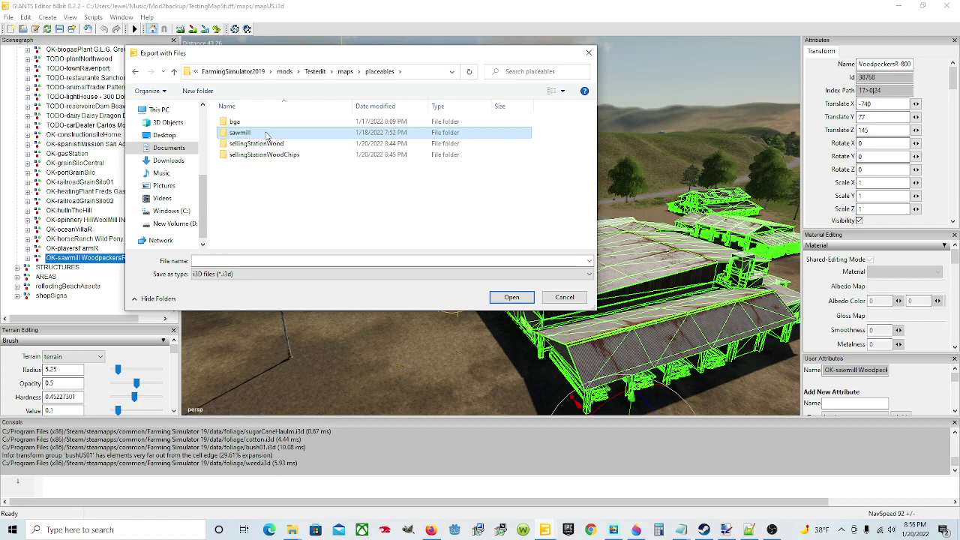
double_click(266, 135)
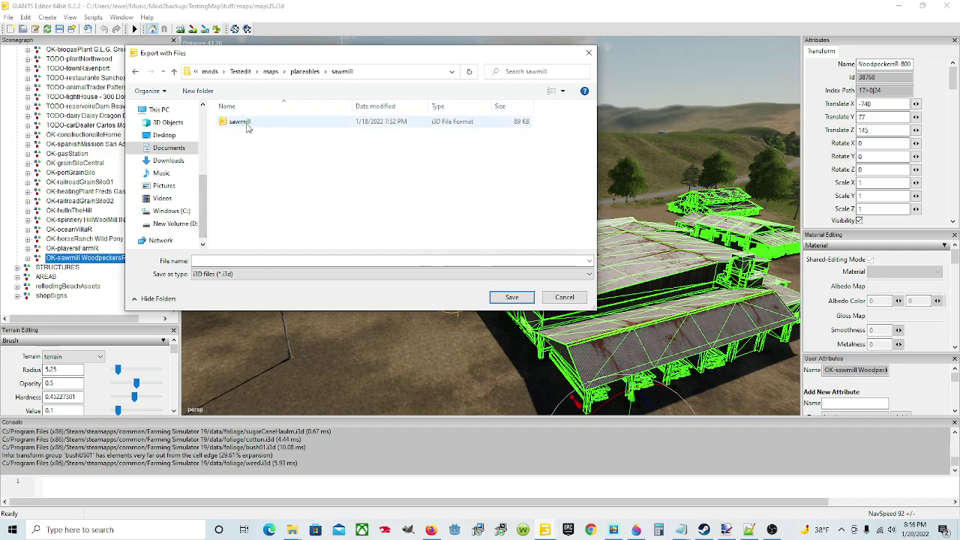
click(309, 71)
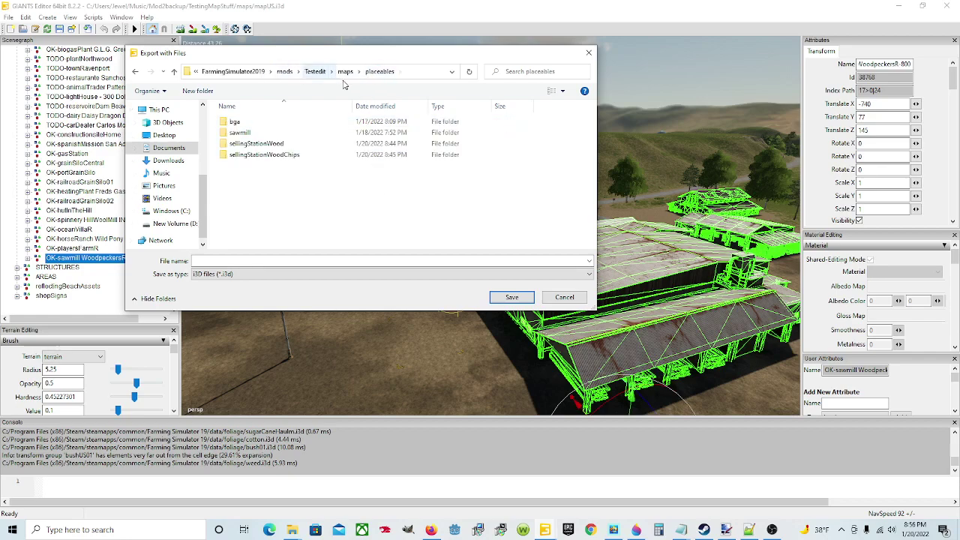
double_click(258, 144)
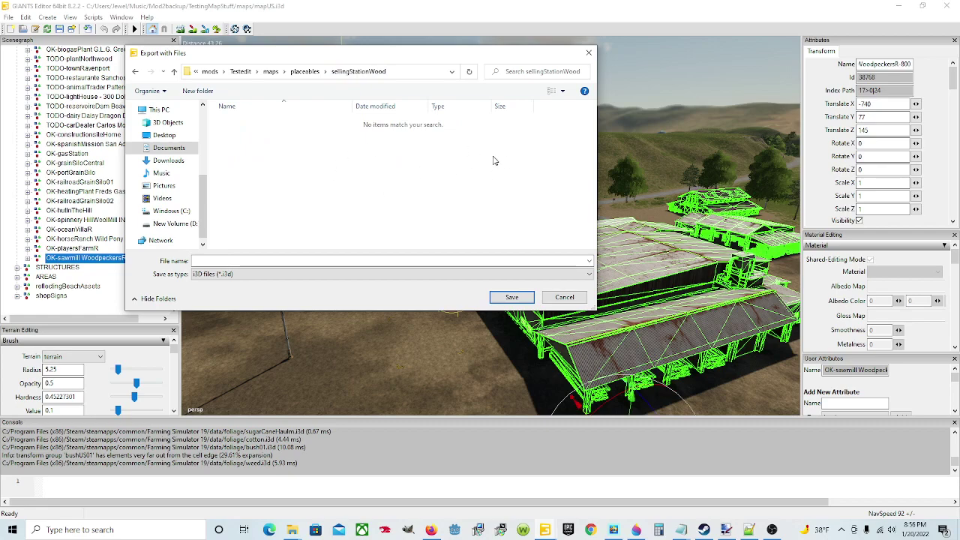
click(362, 262)
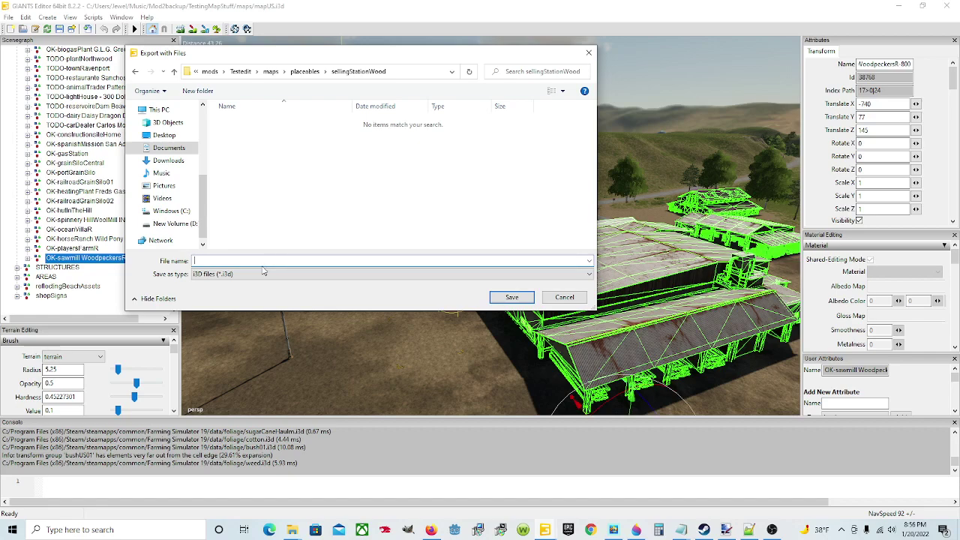
text(sawmill)
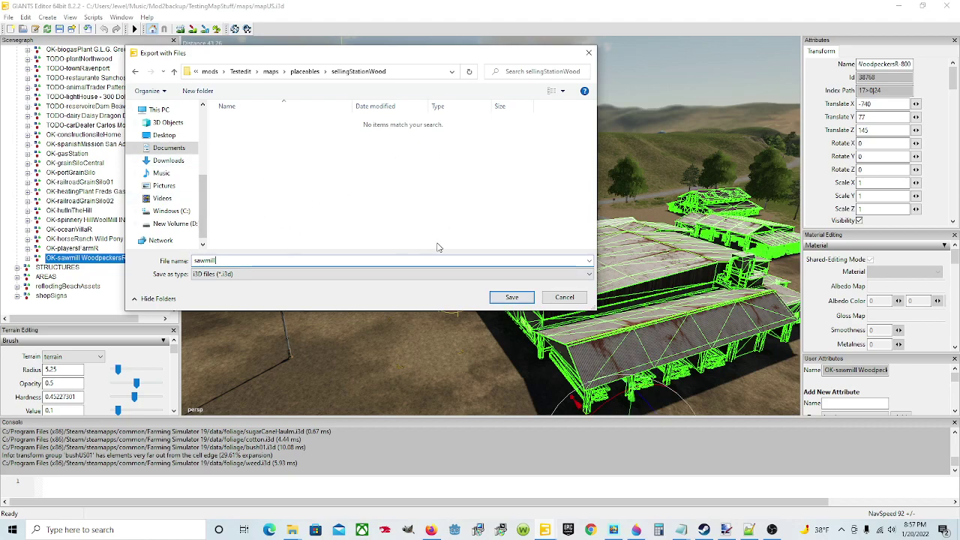
click(564, 298)
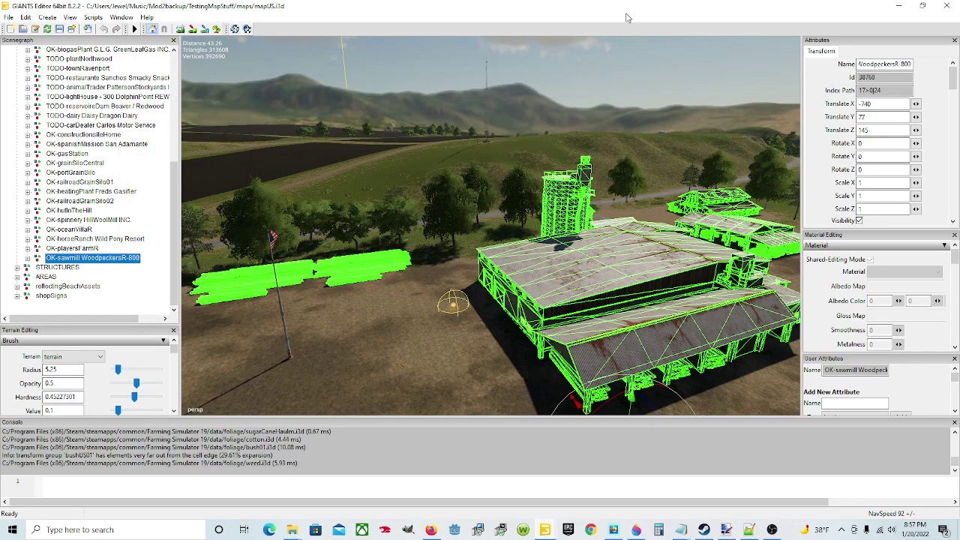
- Switch to the GIANTS Editor window with the Testedit map and select its OK-sawmill WoodpeckersR-800 group
mouse_move(545, 530)
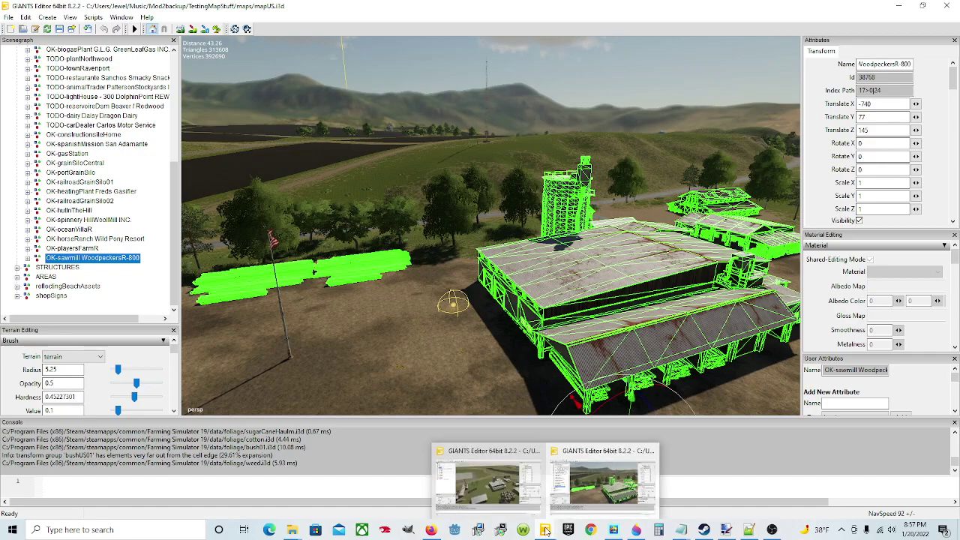
click(500, 488)
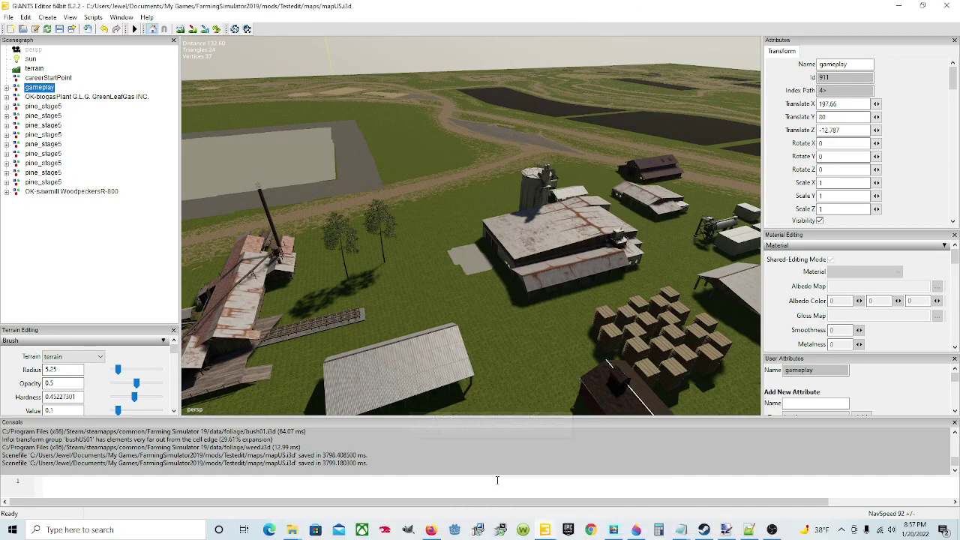
scroll(483, 299, up, 3)
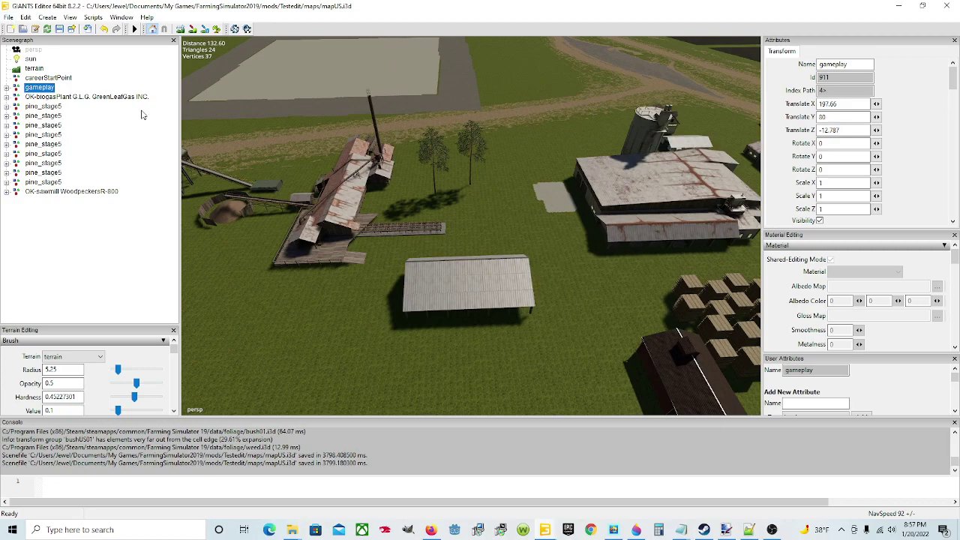
click(9, 18)
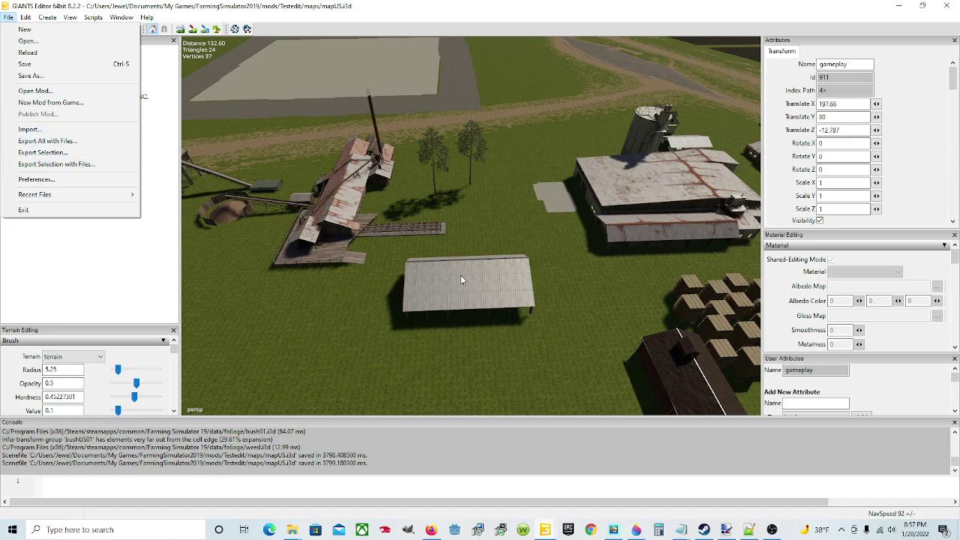
click(485, 60)
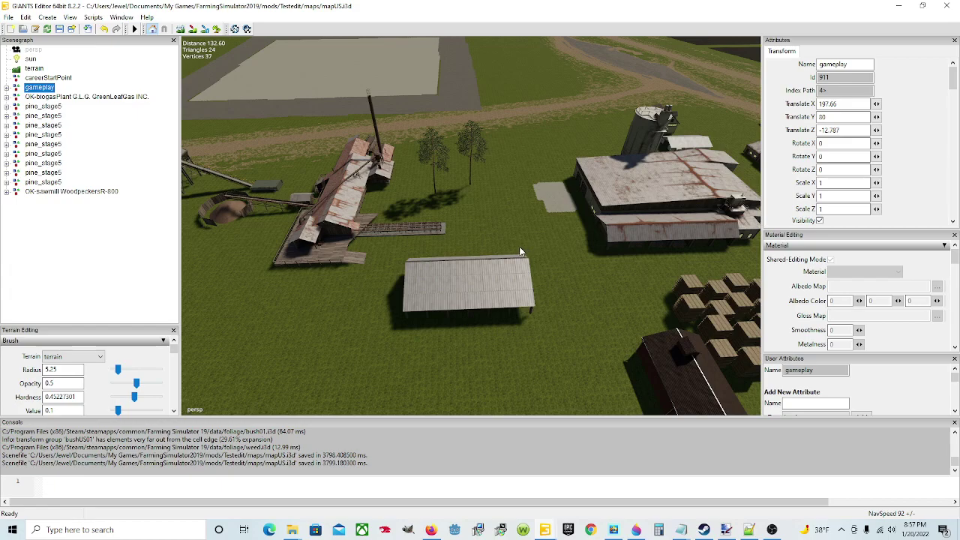
click(106, 192)
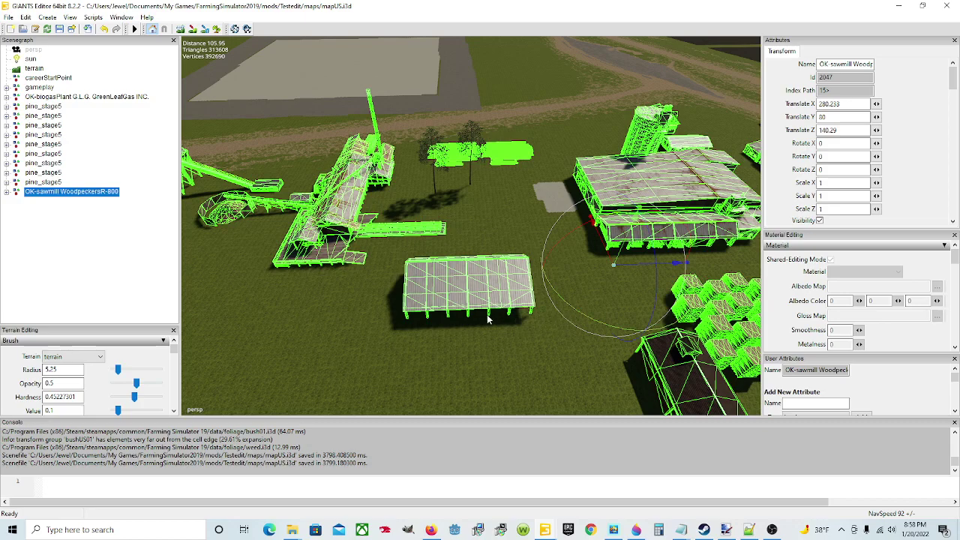
- Deselect the sawmill and look over its buildings, lumber stacks and the light grey ground patch beside the main building
middle_drag(475, 294, 544, 299)
click(481, 244)
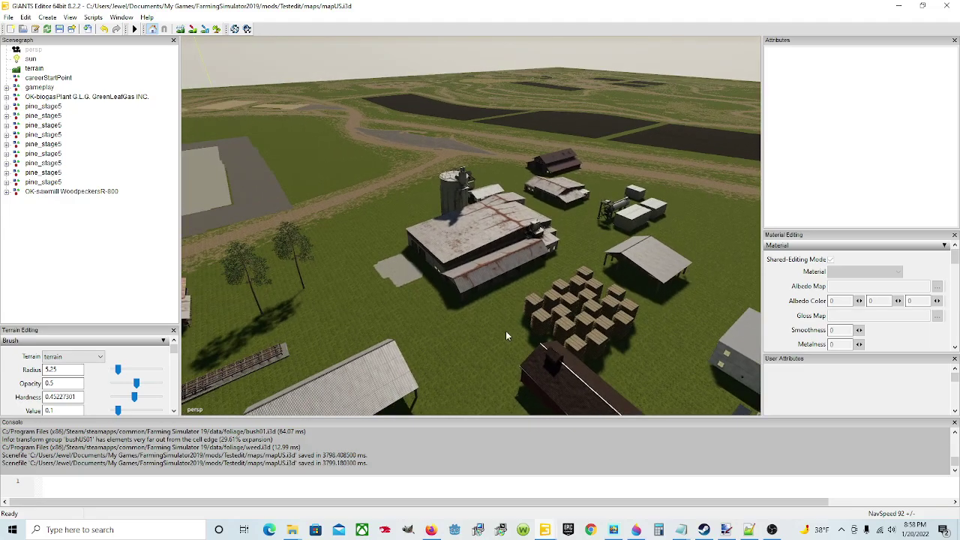
middle_drag(488, 341, 411, 316)
middle_drag(475, 328, 565, 294)
middle_drag(411, 186, 253, 245)
middle_drag(368, 297, 442, 227)
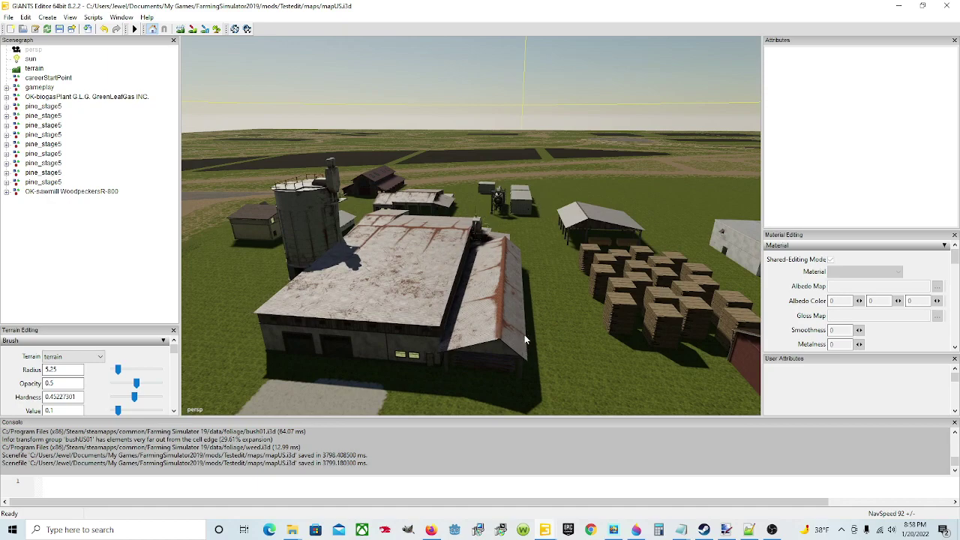
middle_drag(524, 338, 577, 334)
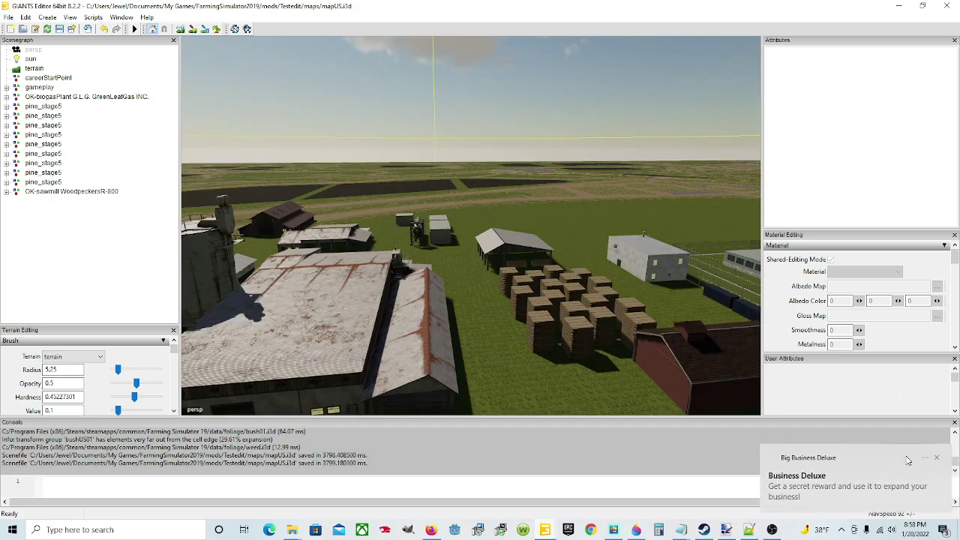
click(934, 453)
middle_drag(526, 397, 622, 356)
middle_drag(630, 315, 556, 323)
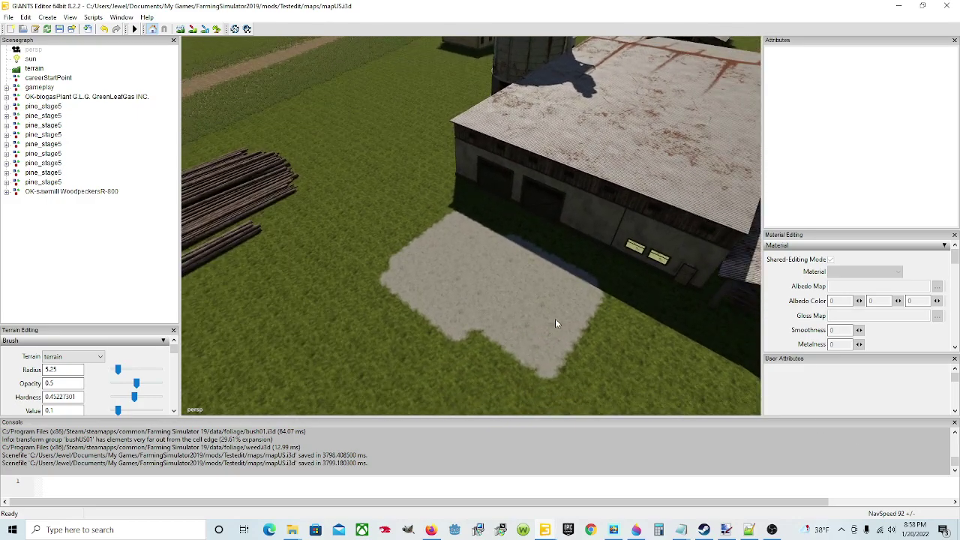
- Activate terrain texture painting and choose a different texture layer for the ground patch beside the main sawmill building
click(193, 29)
scroll(160, 368, down, 2)
scroll(157, 398, down, 5)
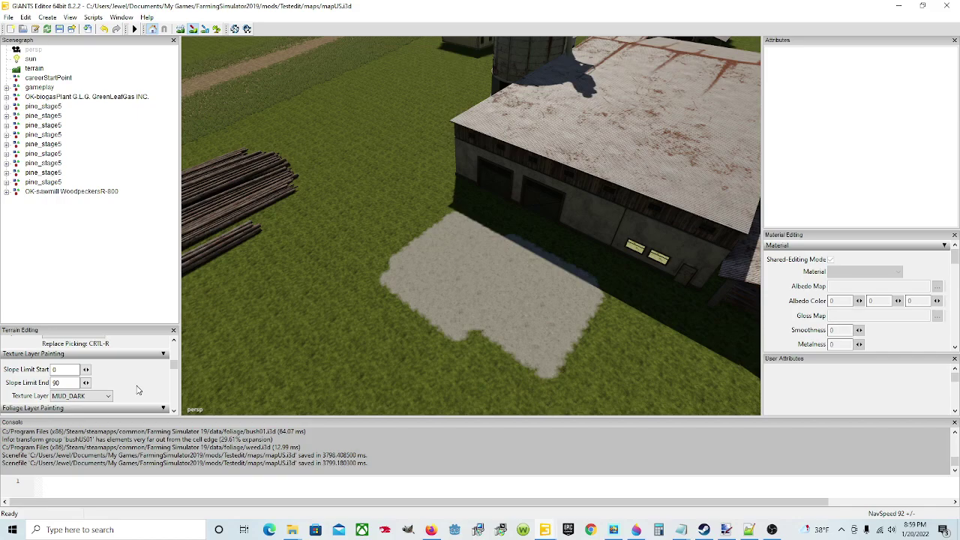
click(97, 395)
click(71, 226)
scroll(160, 351, up, 5)
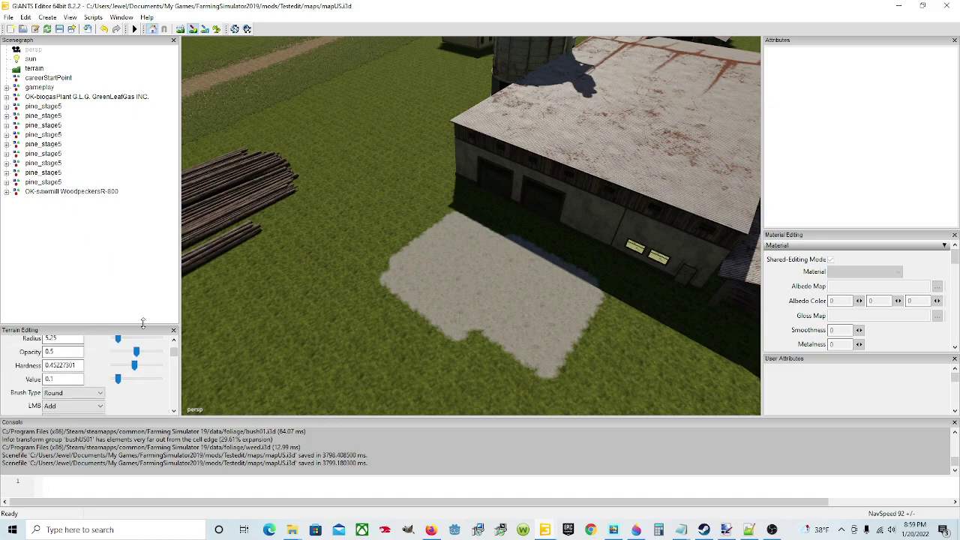
- Set the terrain brush type to Square and fill in the ragged edge of the grey ground patch beside the main building
drag(139, 285, 140, 252)
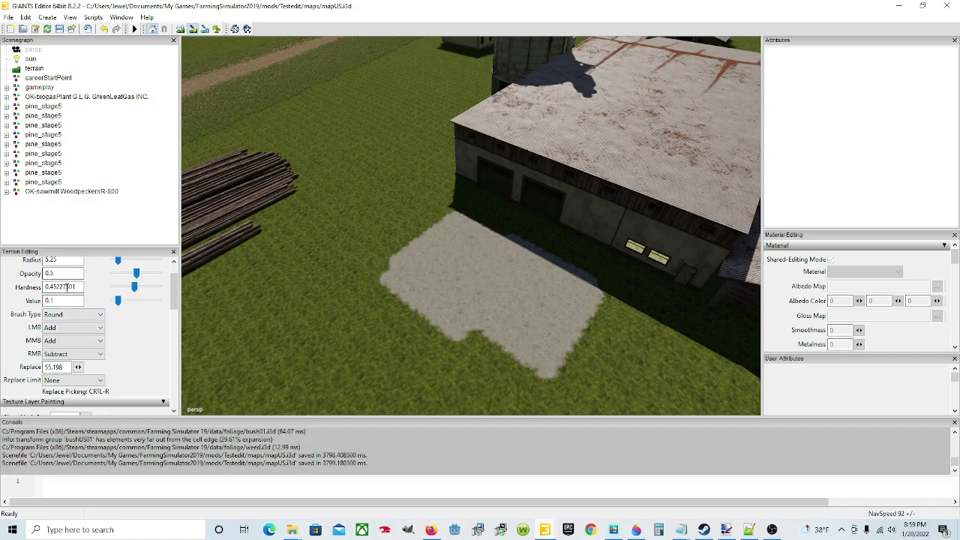
click(96, 315)
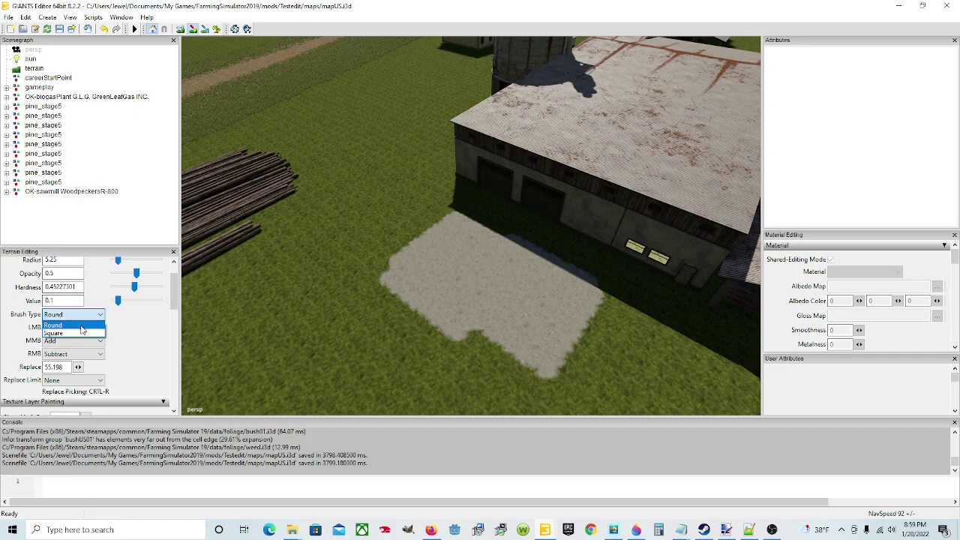
click(81, 333)
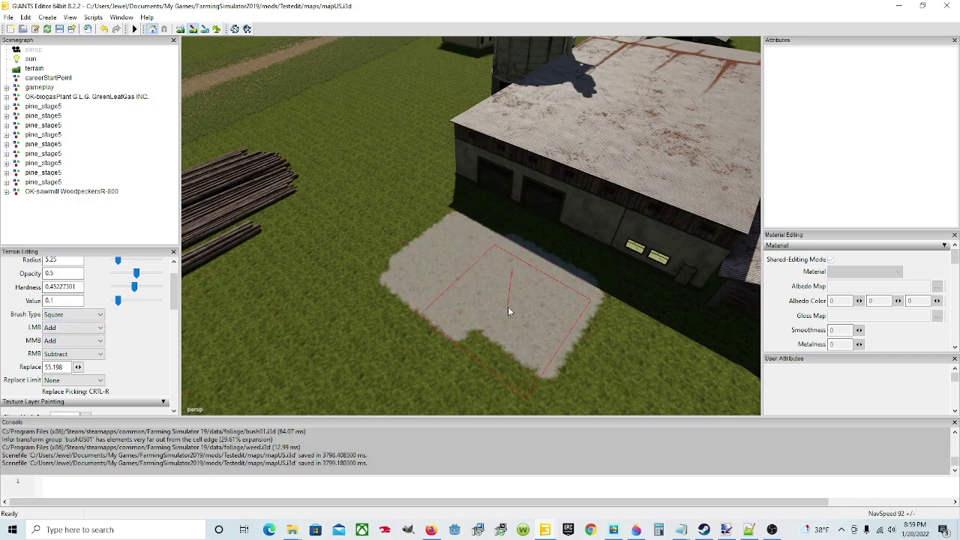
drag(520, 307, 514, 311)
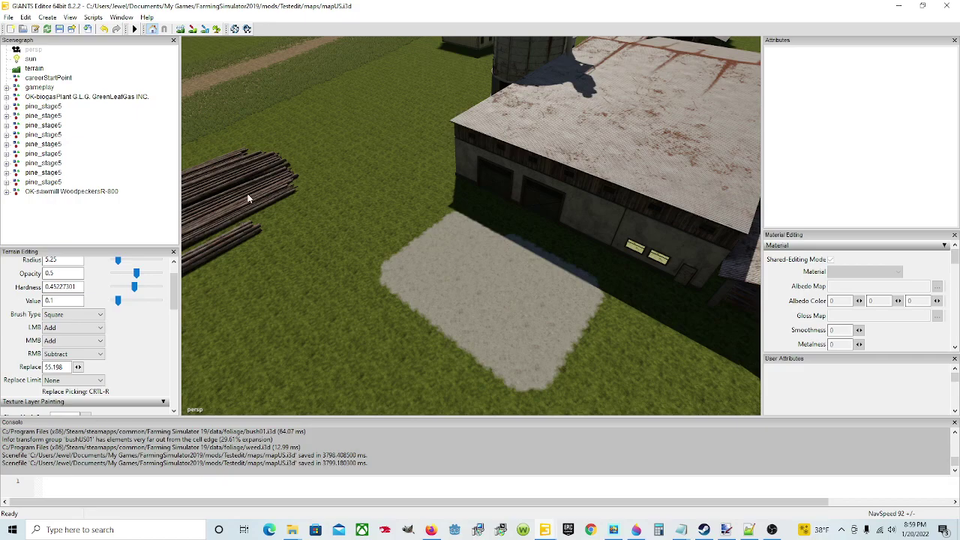
- Highlight the whole OK-sawmill WoodpeckersR-800 group, inspect its conveyors, chip pile and log stacks, and clear the selection
click(93, 194)
scroll(474, 280, down, 5)
alt+drag(497, 298, 323, 322)
alt+drag(448, 272, 359, 232)
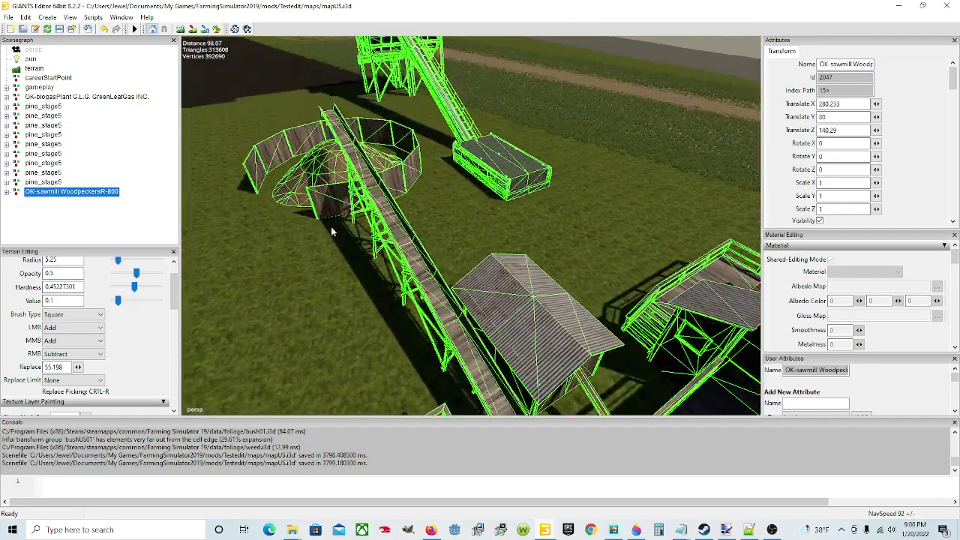
alt+drag(272, 218, 256, 261)
alt+drag(542, 315, 361, 306)
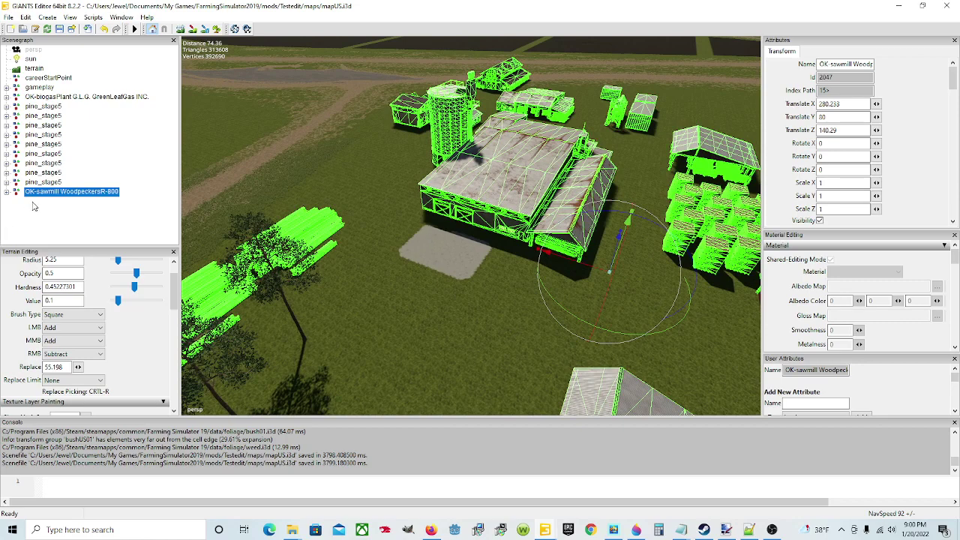
click(129, 227)
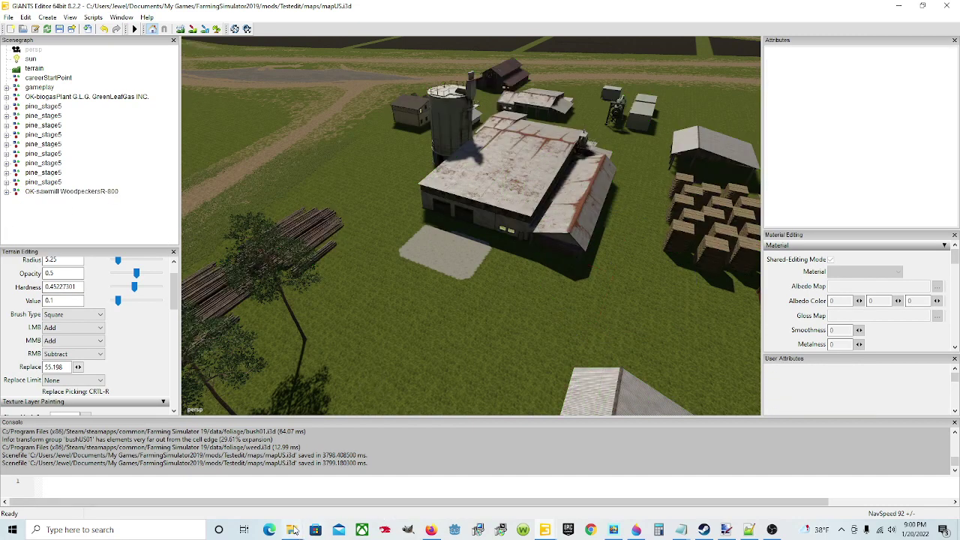
- Switch to the File Explorer window showing the maps folder and go to the Windows (C:) drive
mouse_move(294, 530)
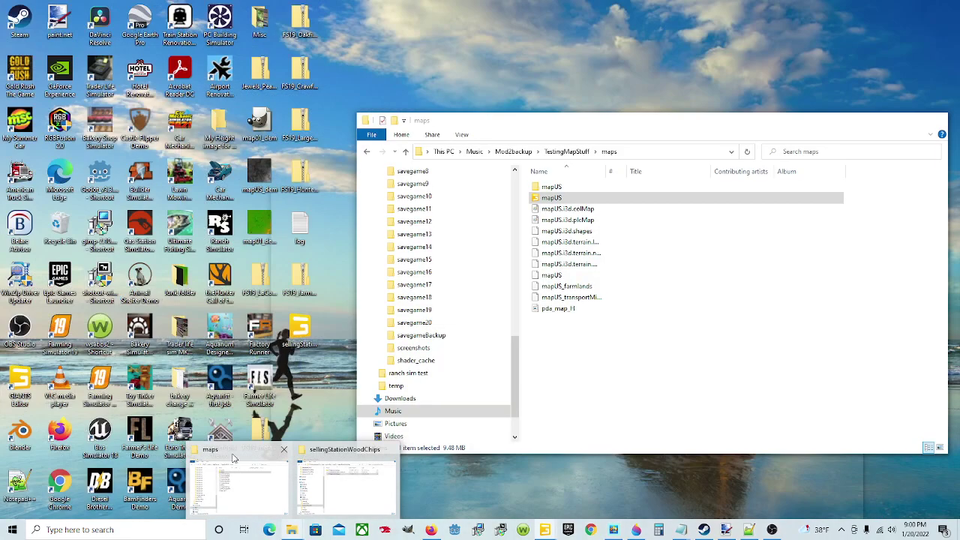
click(252, 469)
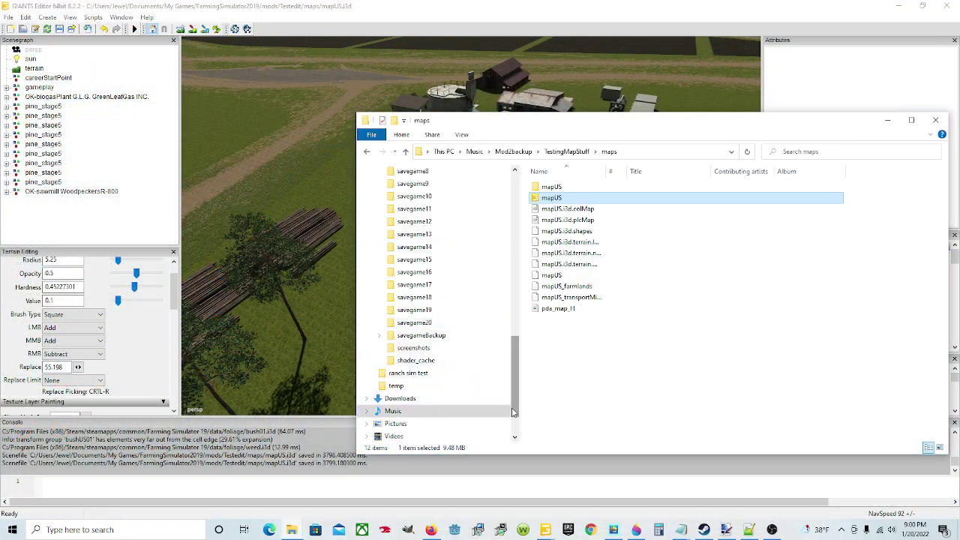
scroll(516, 414, down, 1)
scroll(516, 414, down, 1)
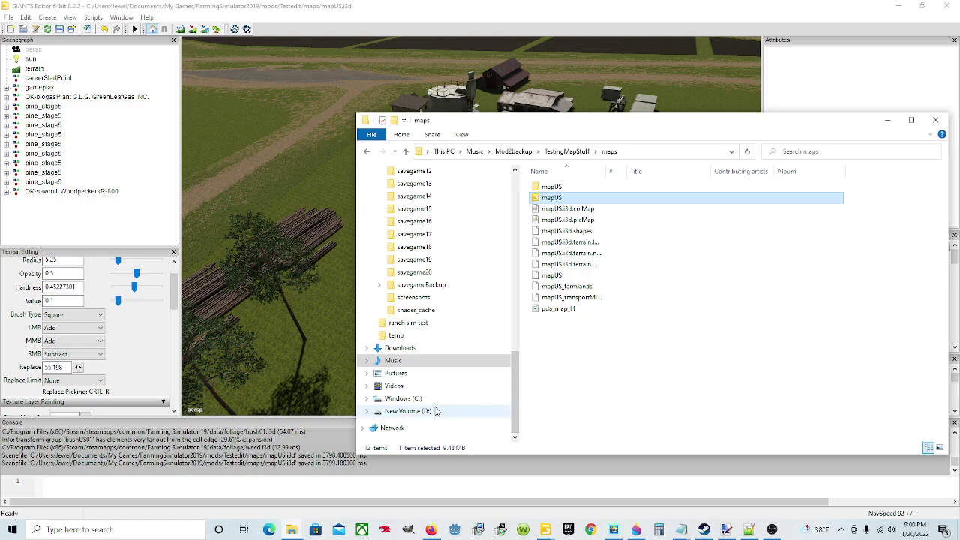
click(405, 399)
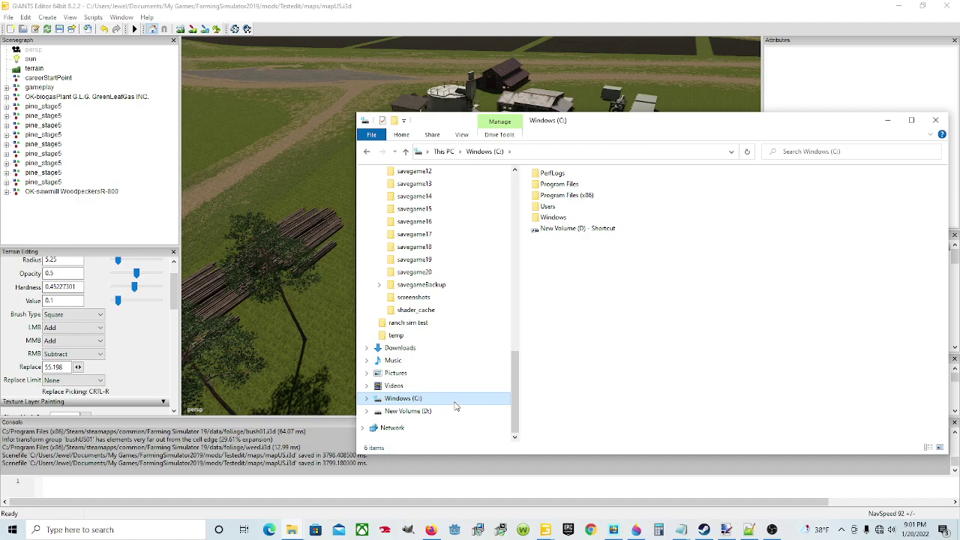
scroll(472, 392, up, 1)
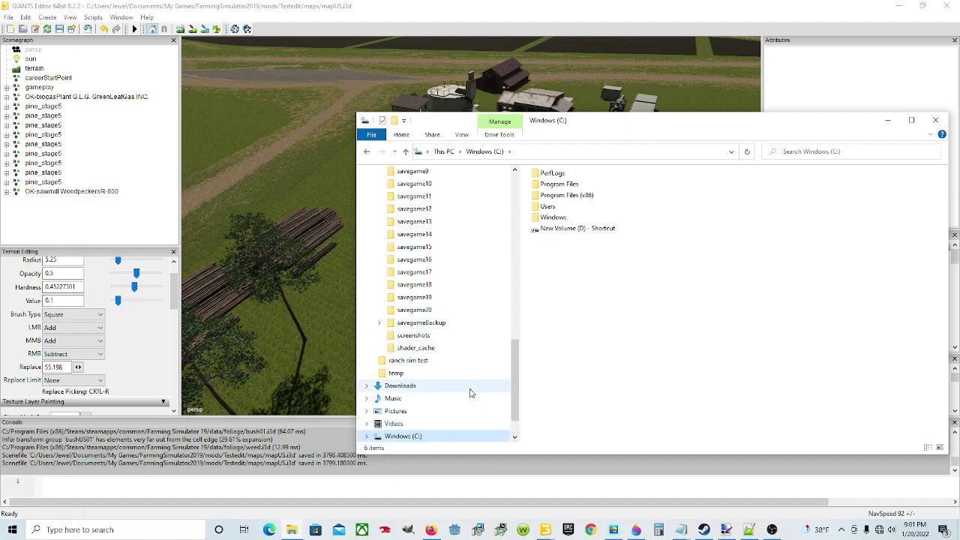
scroll(457, 365, down, 1)
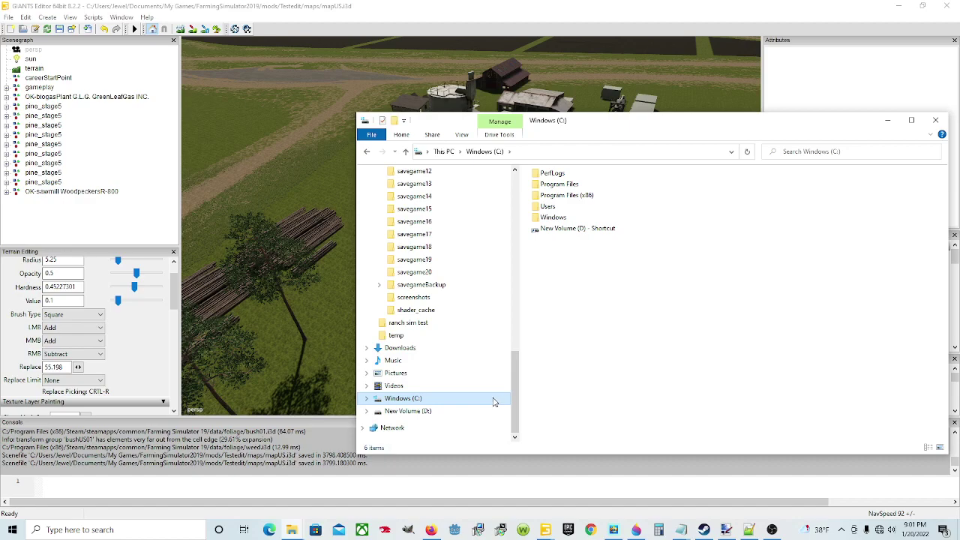
scroll(481, 410, up, 2)
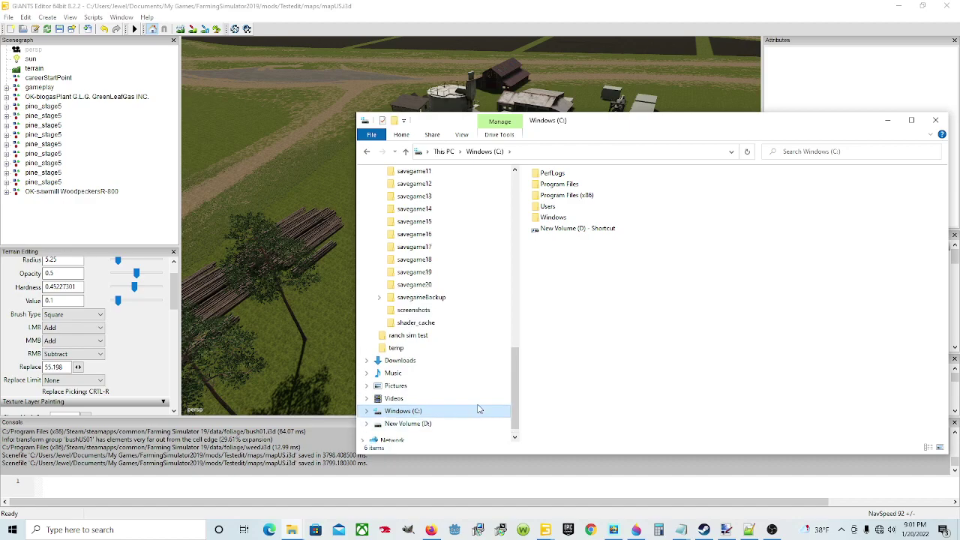
- Browse the C: drive to the Farming Simulator 19 data folder under Program Files (x86)\Steam\steamapps\common
double_click(583, 196)
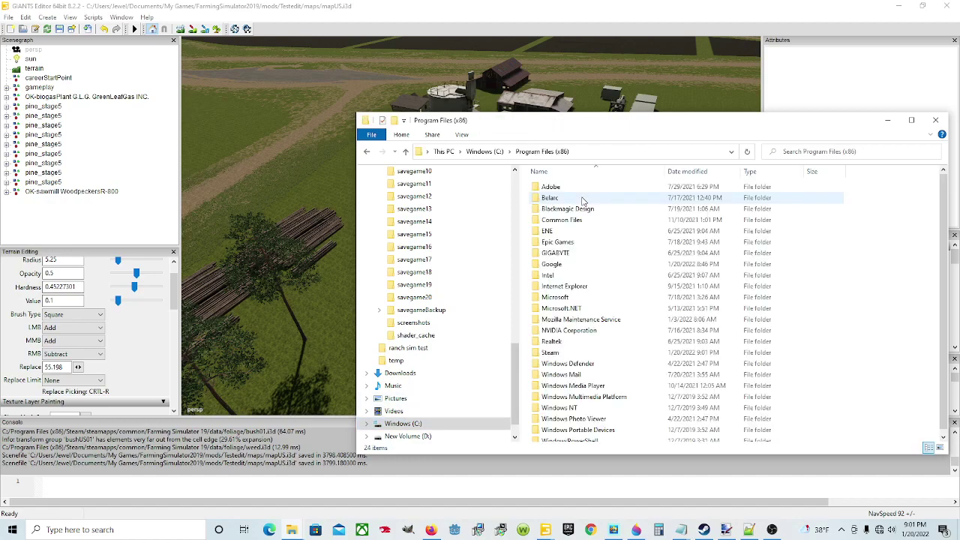
scroll(615, 287, down, 1)
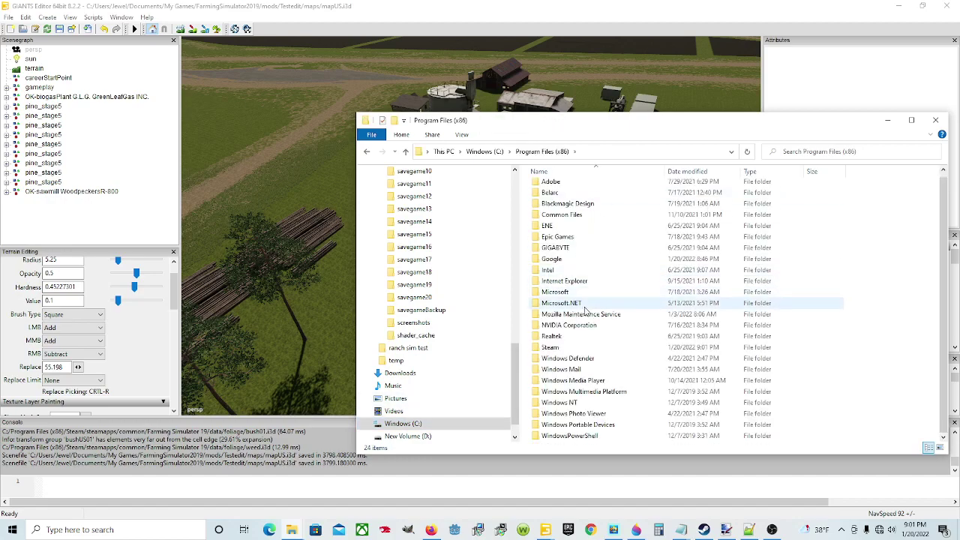
double_click(572, 349)
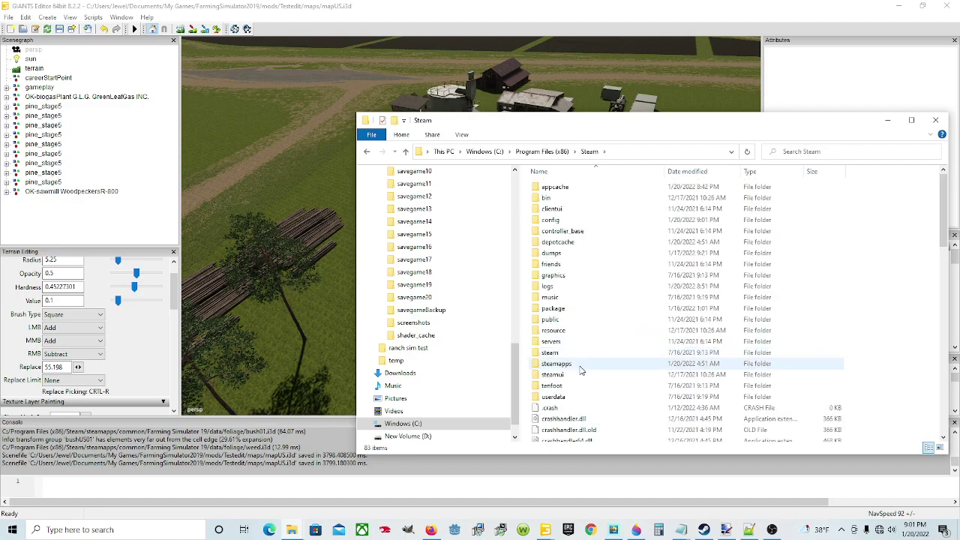
double_click(579, 367)
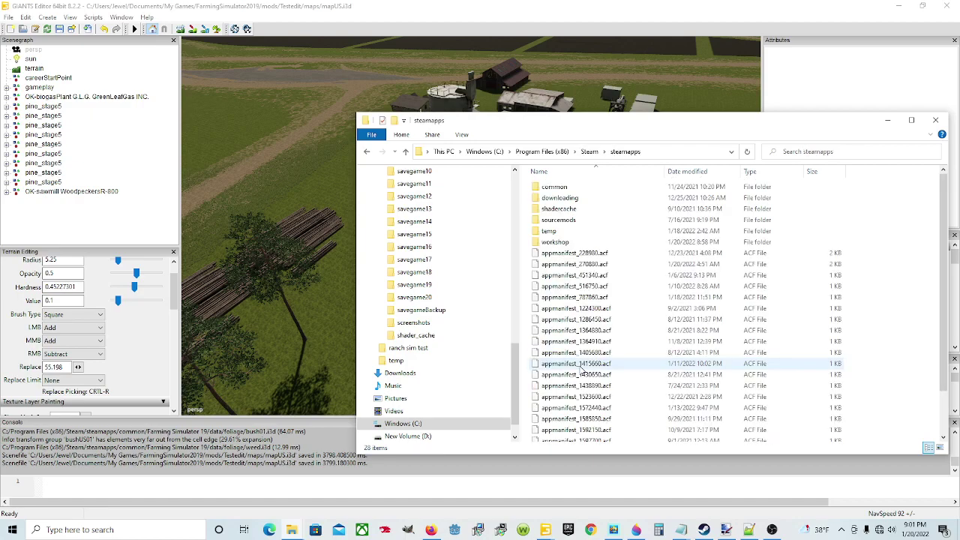
double_click(569, 187)
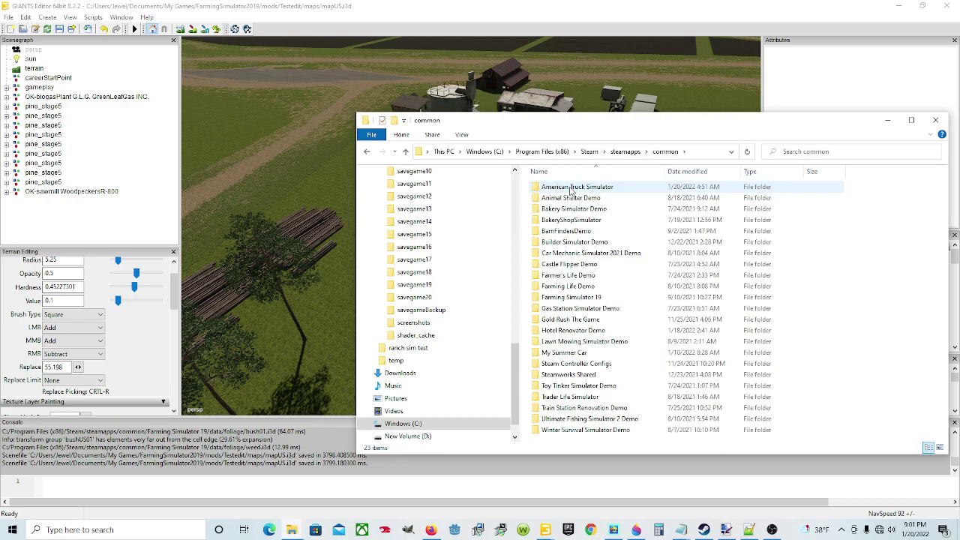
double_click(589, 300)
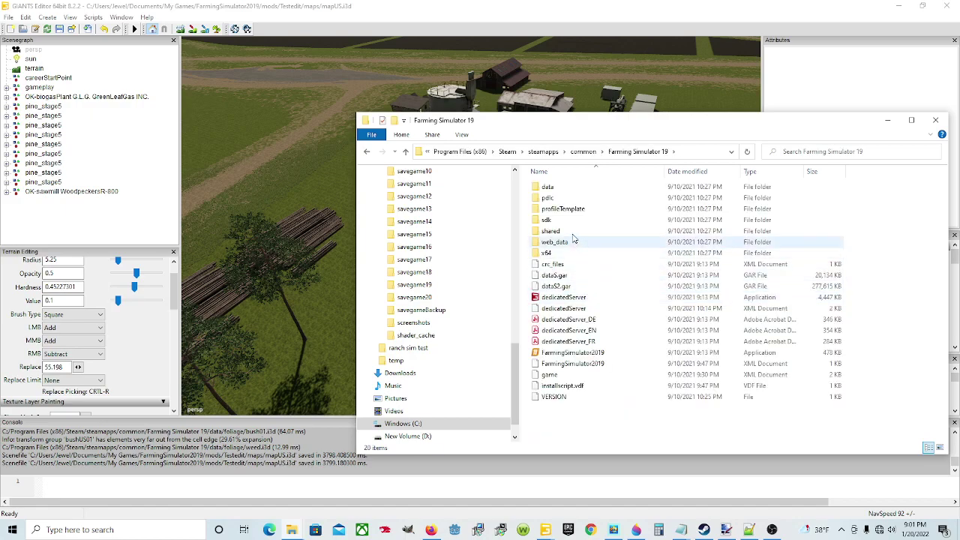
double_click(583, 188)
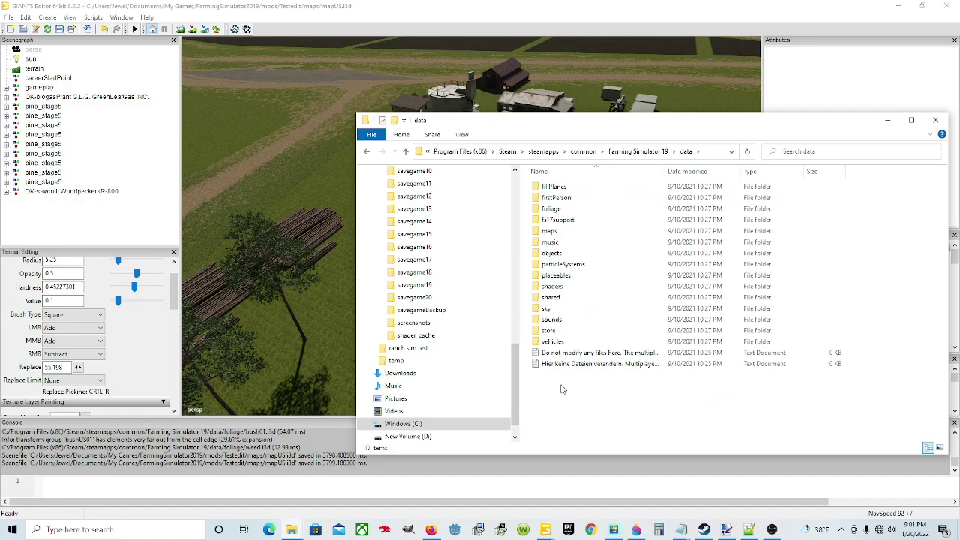
- Look through the placeables\mapUS folder, checking the bga subfolder, and open the sellingStationWood folder
double_click(570, 276)
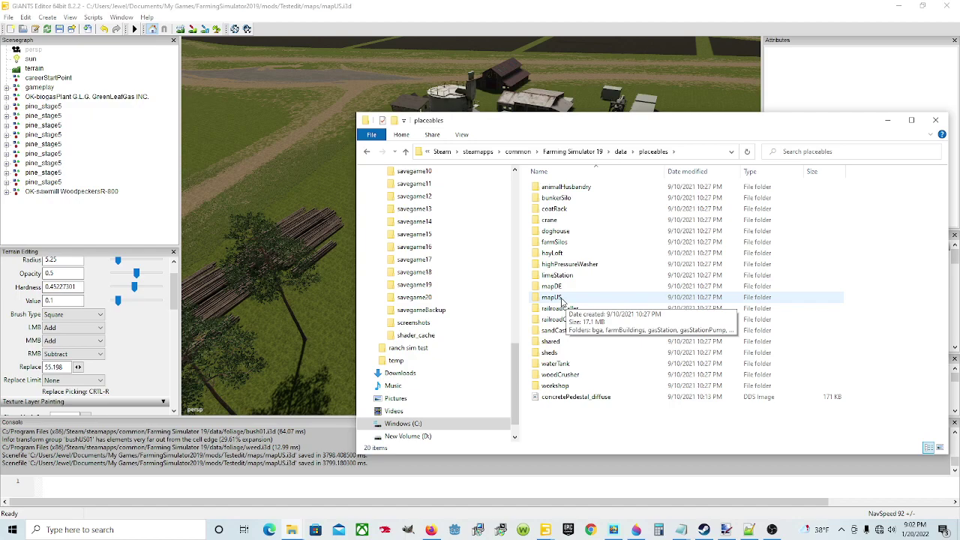
double_click(562, 298)
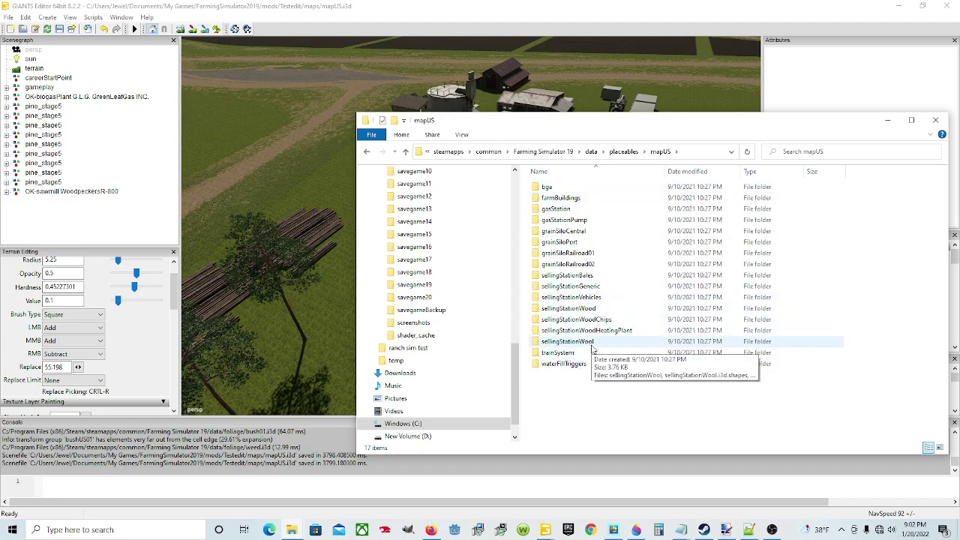
double_click(557, 190)
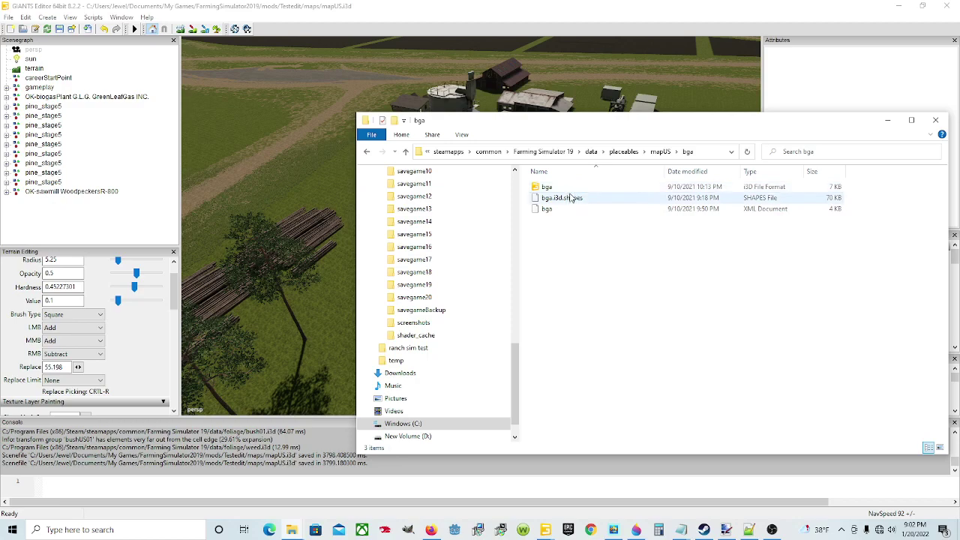
click(660, 152)
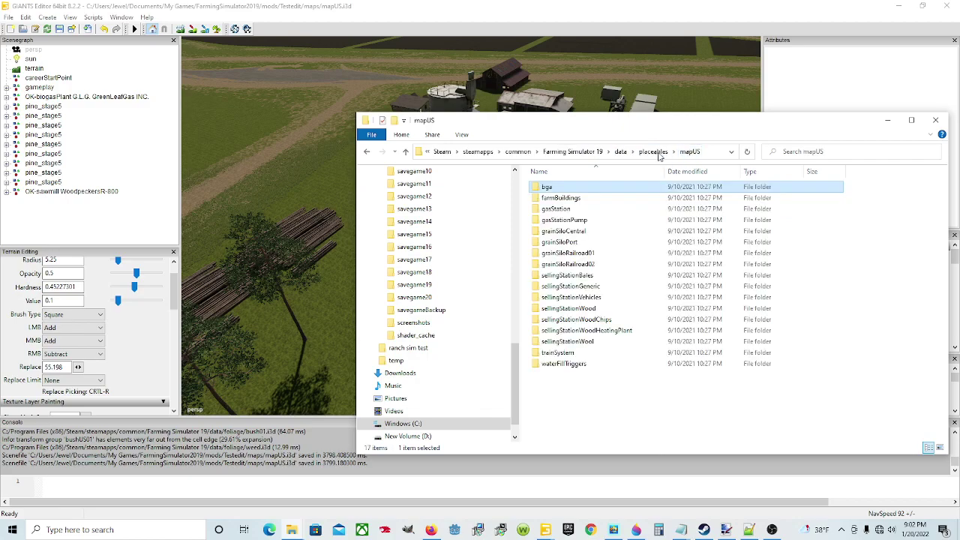
click(587, 310)
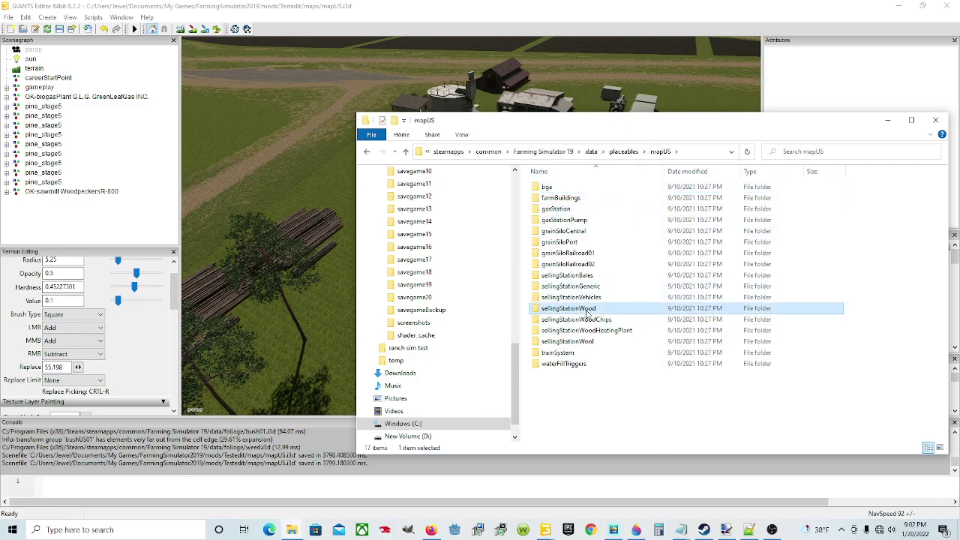
double_click(588, 312)
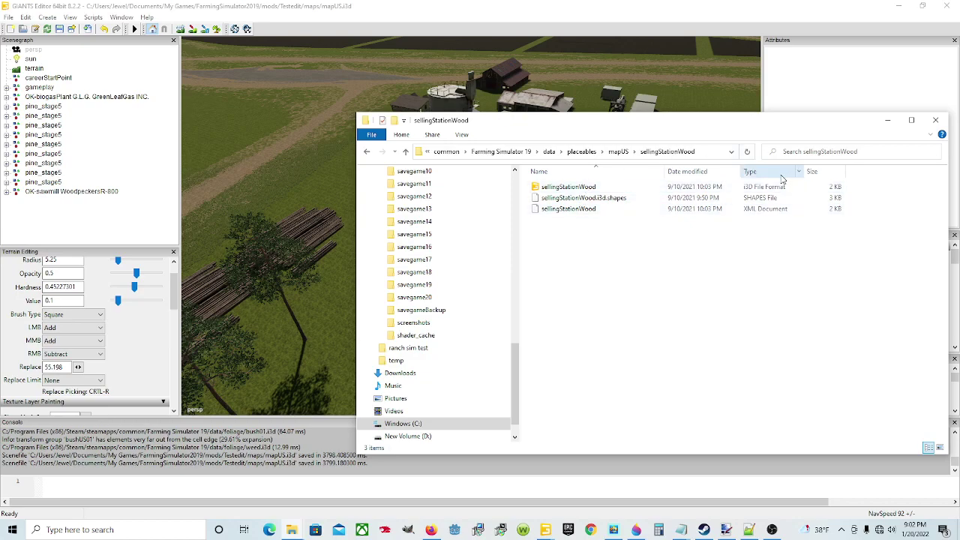
- Switch to GIANTS Editor, start a file import and browse to the data folder of the Farming Simulator 19 Steam installation
click(570, 30)
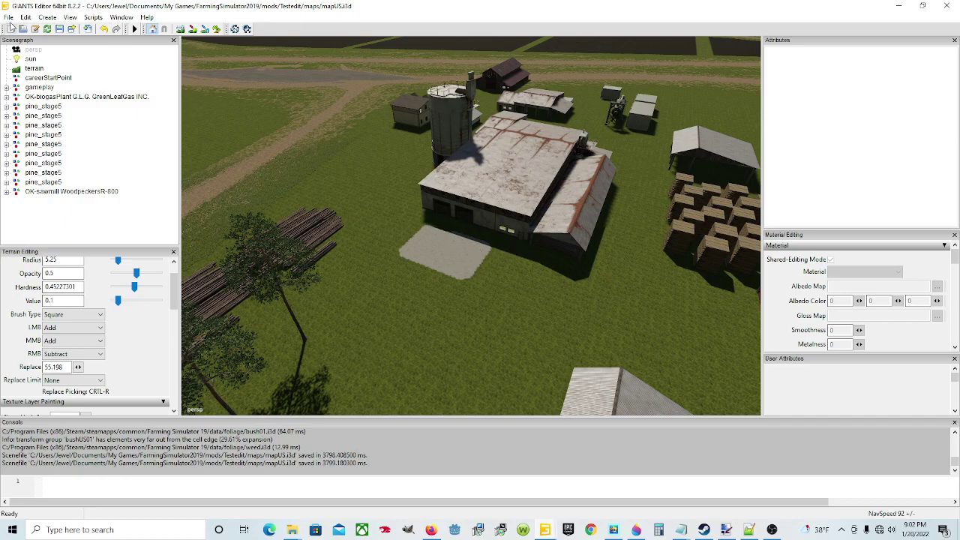
click(8, 17)
click(30, 129)
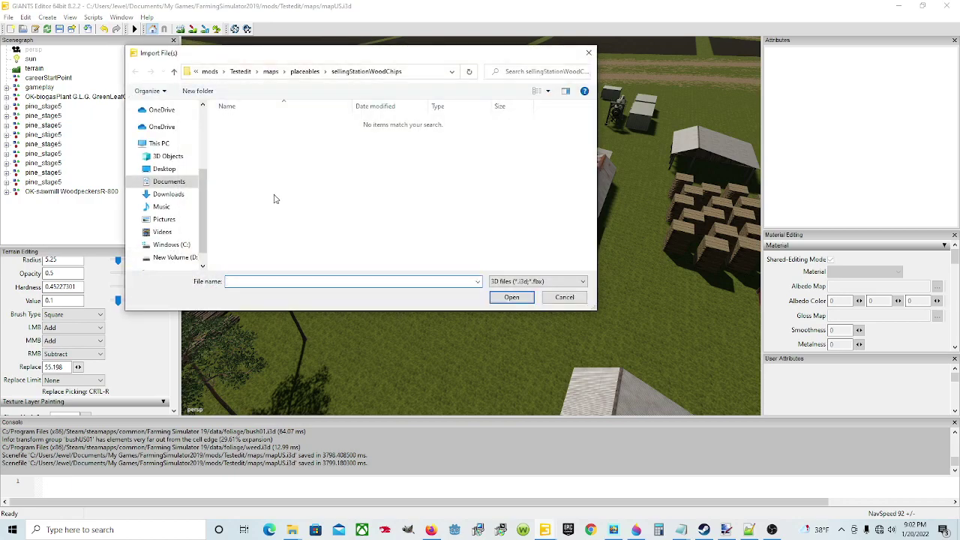
click(171, 245)
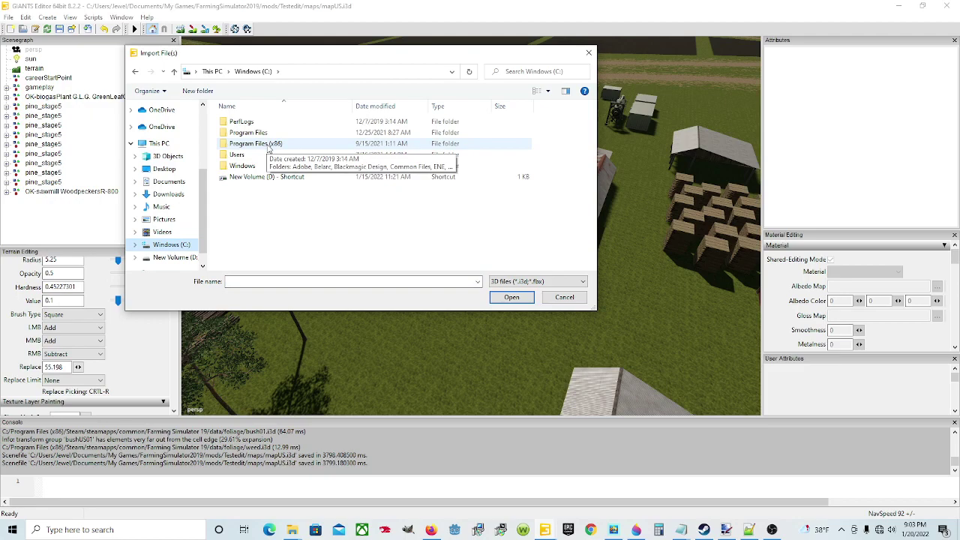
double_click(269, 148)
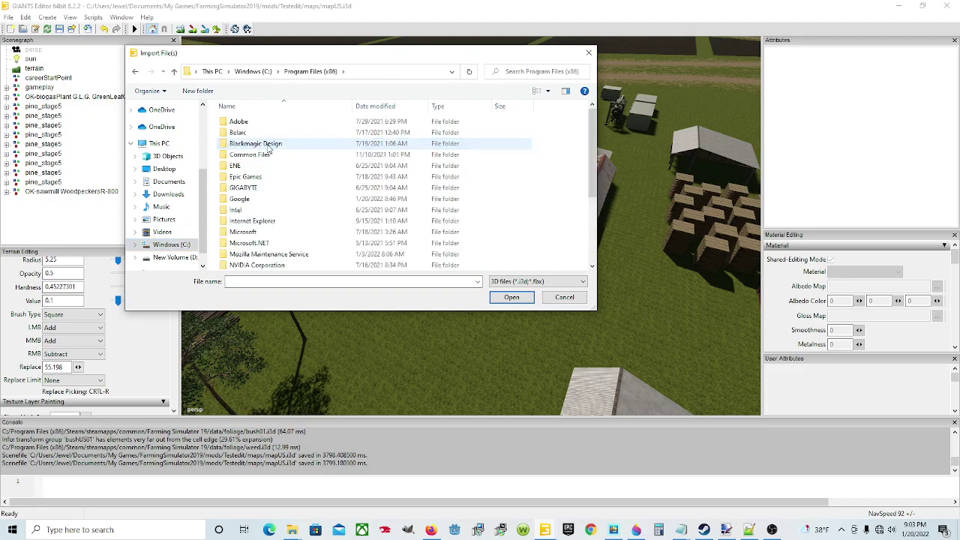
scroll(276, 199, down, 2)
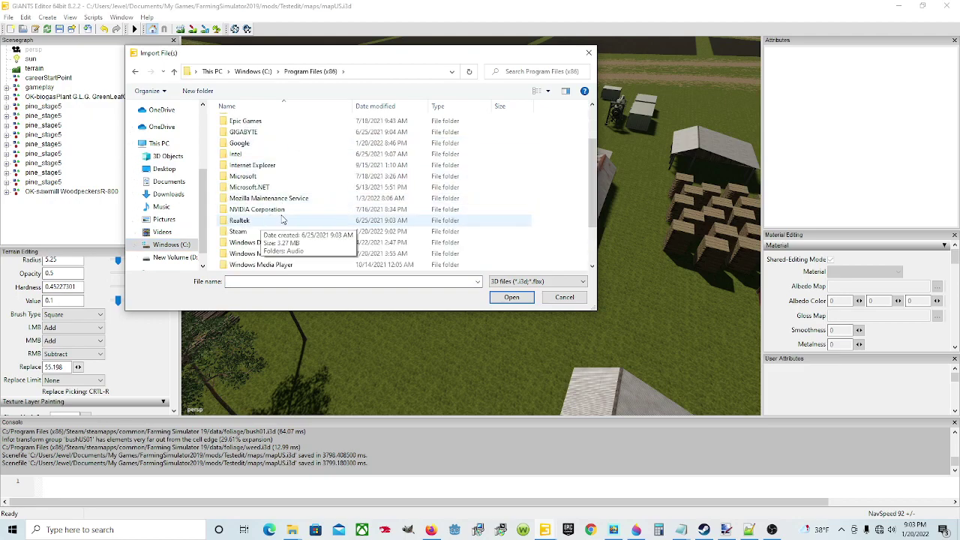
double_click(239, 231)
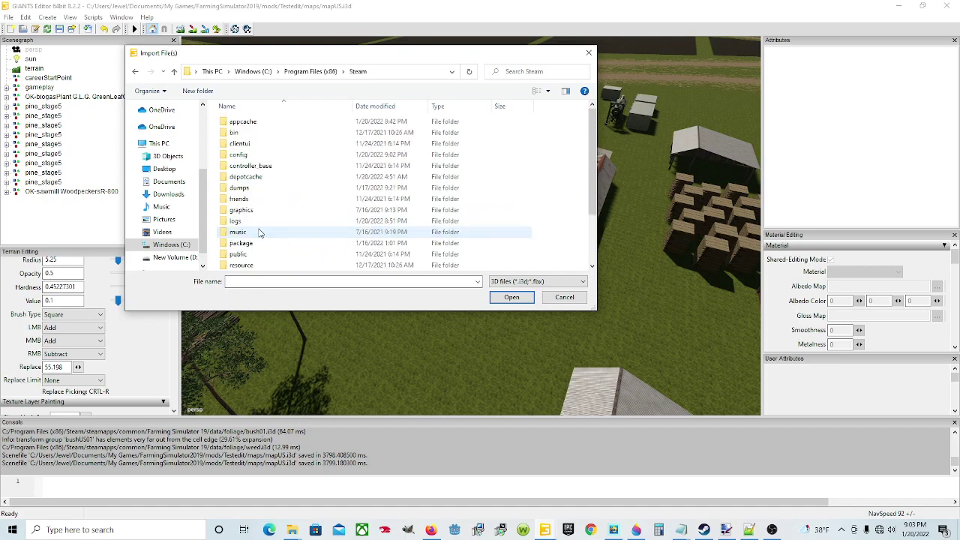
scroll(259, 233, down, 2)
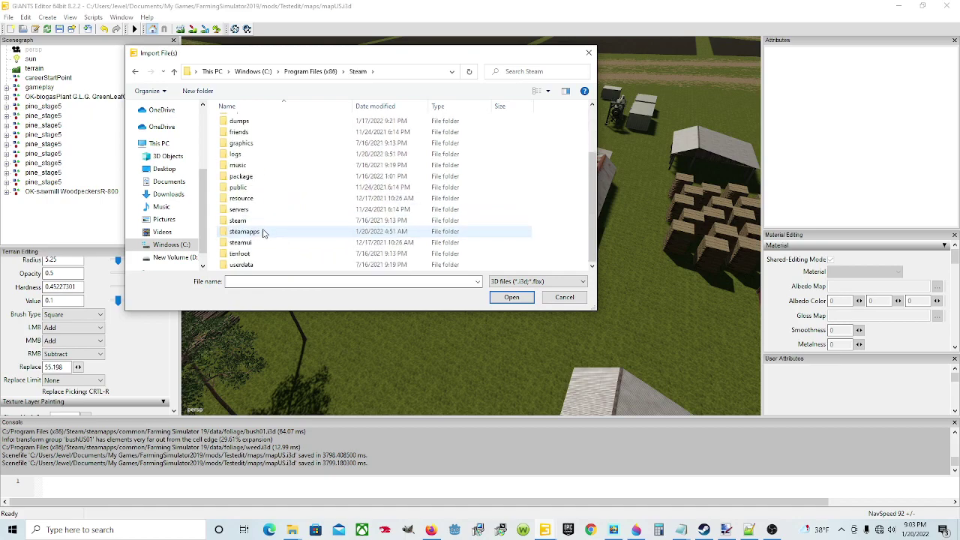
double_click(269, 233)
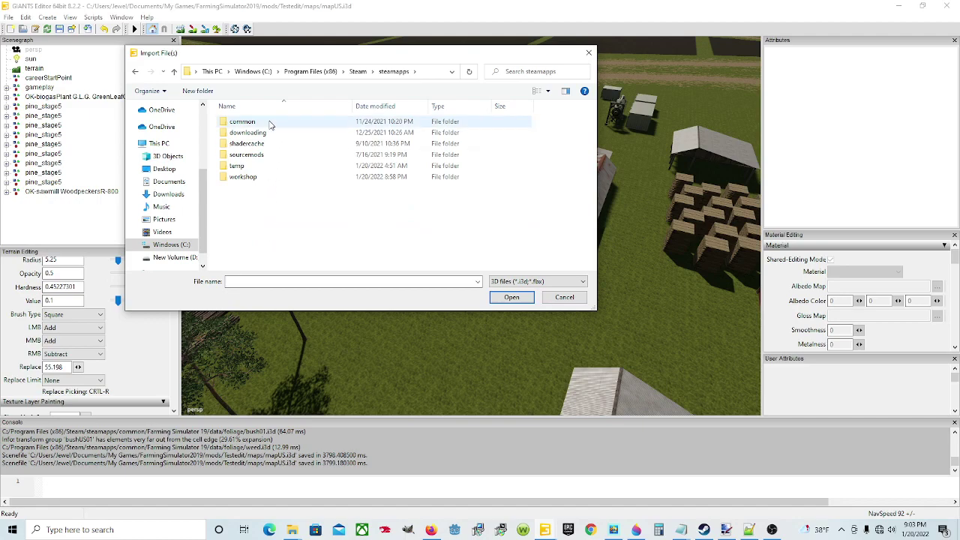
double_click(270, 122)
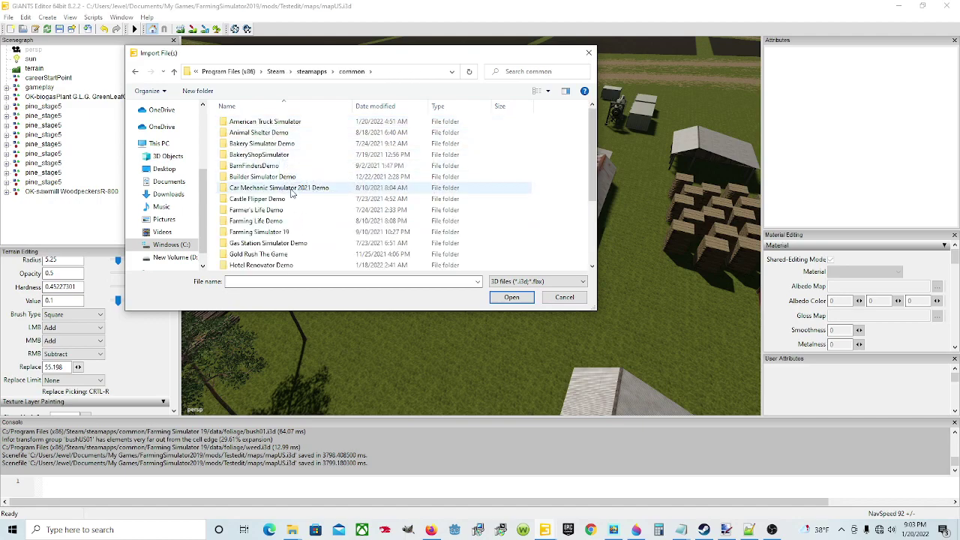
double_click(268, 233)
double_click(266, 124)
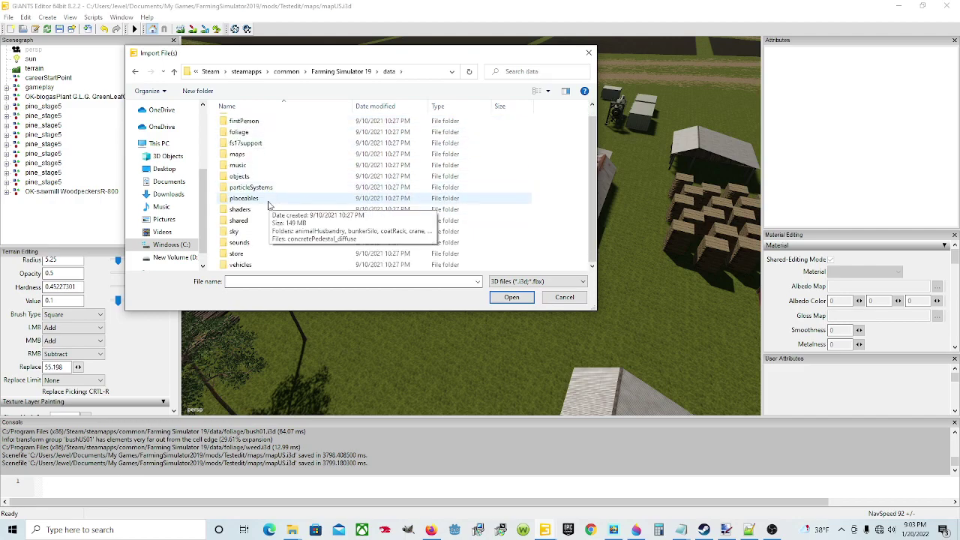
- Import the sellingStationWood i3d file from placeables\mapUS\sellingStationWood into the map
double_click(247, 198)
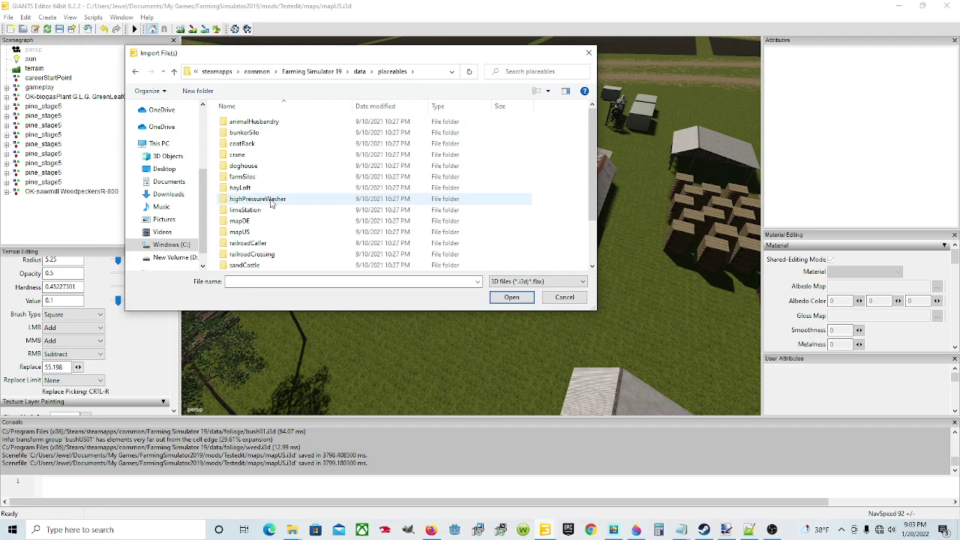
scroll(272, 202, down, 2)
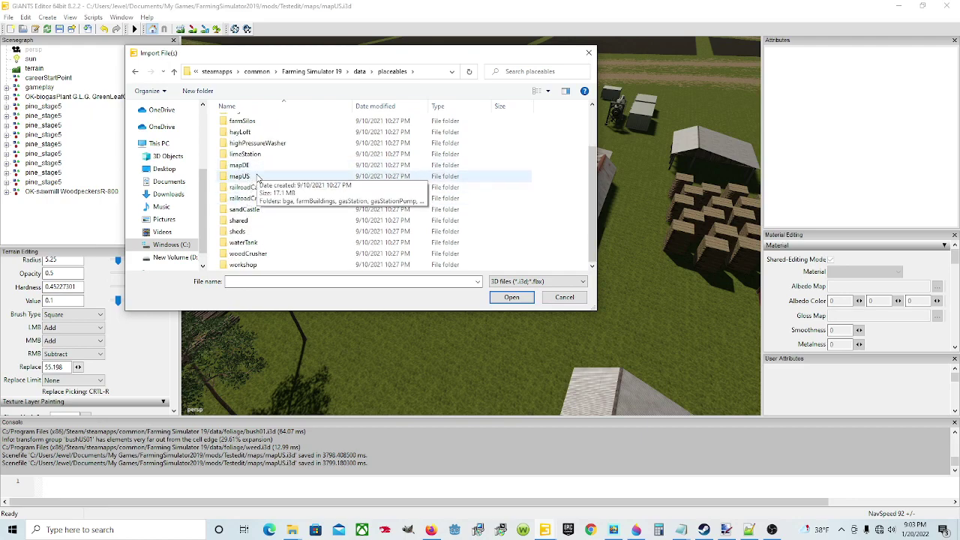
double_click(256, 179)
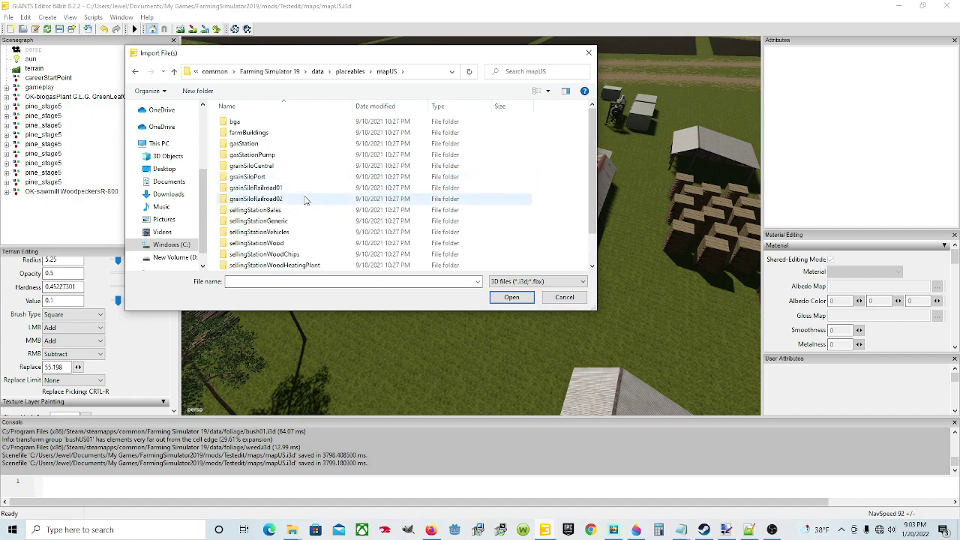
scroll(304, 199, down, 1)
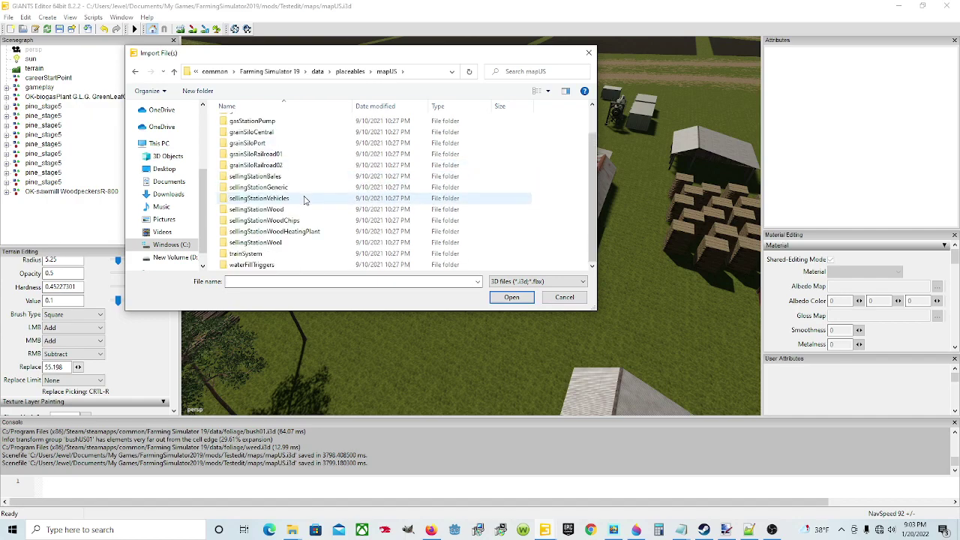
double_click(276, 211)
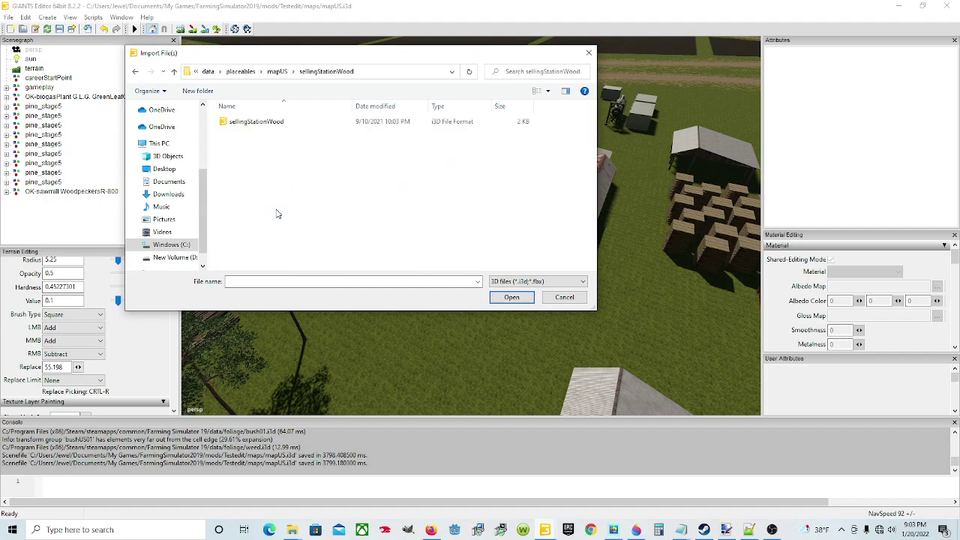
click(298, 124)
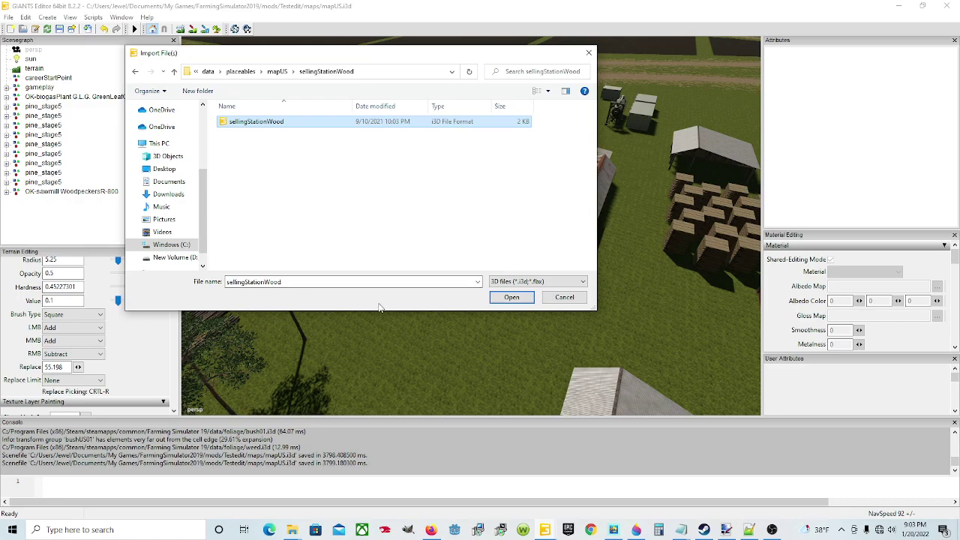
click(510, 298)
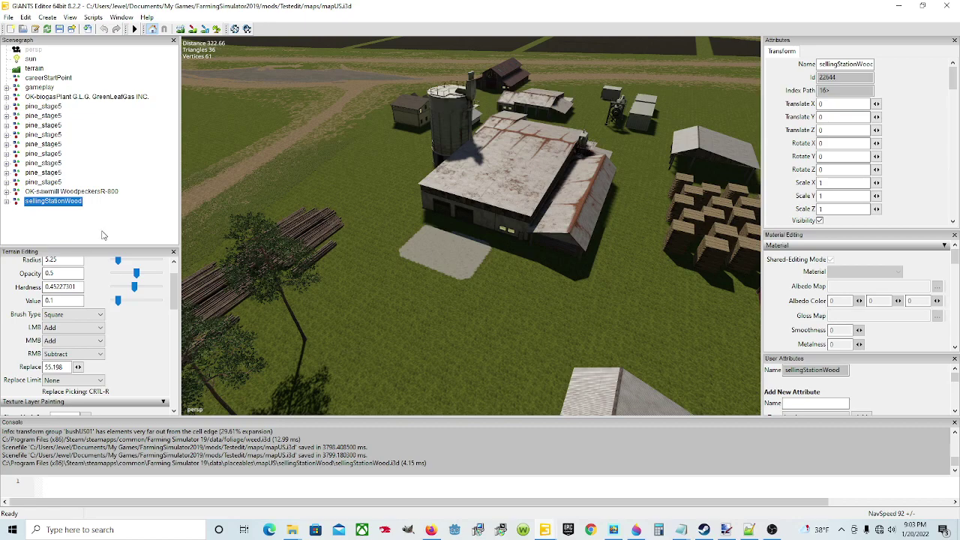
- Position sellingStationWood over the grey ground patch beside the main sawmill building, at about X 313.5, Y 80, Z 129.8
click(447, 258)
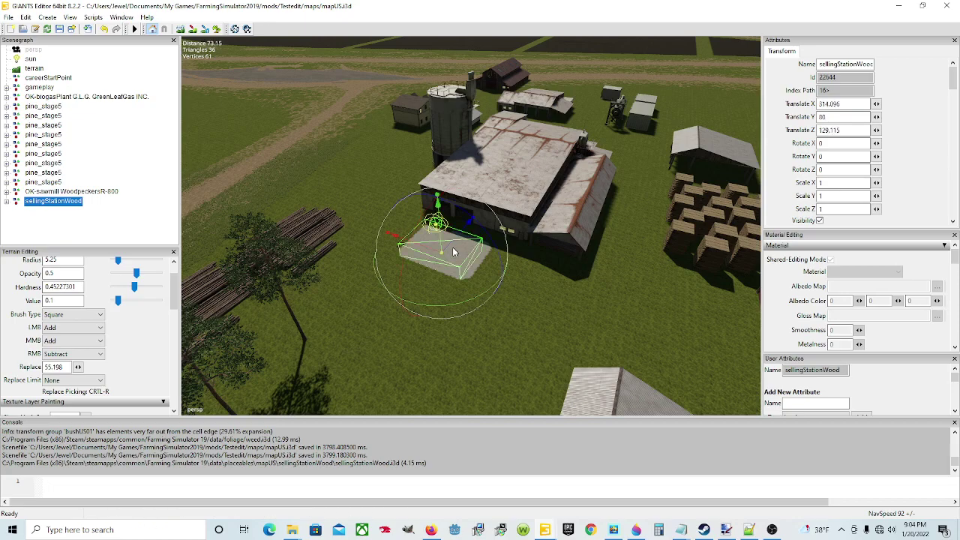
drag(453, 252, 448, 249)
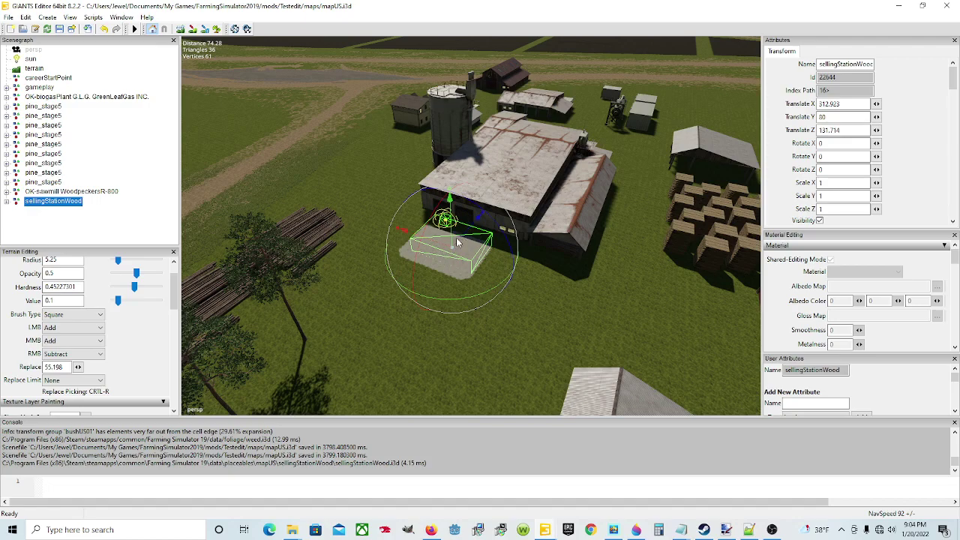
drag(461, 242, 451, 252)
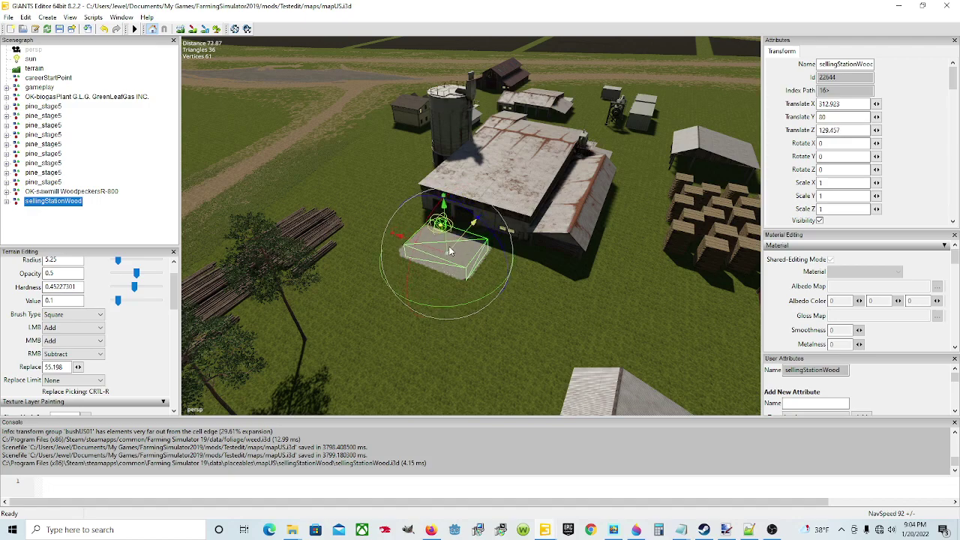
scroll(449, 247, up, 5)
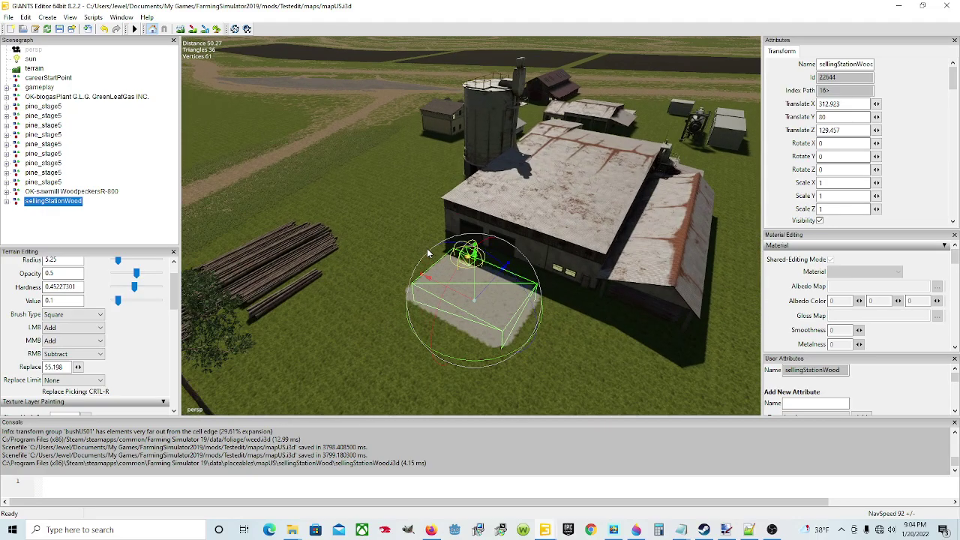
middle_drag(540, 269, 470, 224)
mouse_move(466, 214)
mouse_down()
mouse_move(484, 204)
mouse_move(461, 215)
mouse_up()
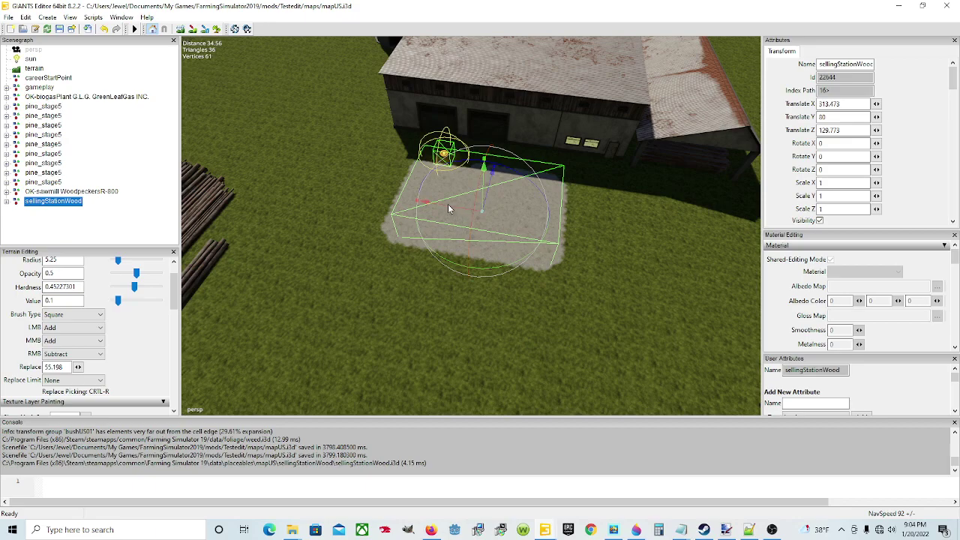
- Check which parts of sellingStationWood are its sell and start triggers, and shift the whole group along X to about 313.8
click(448, 208)
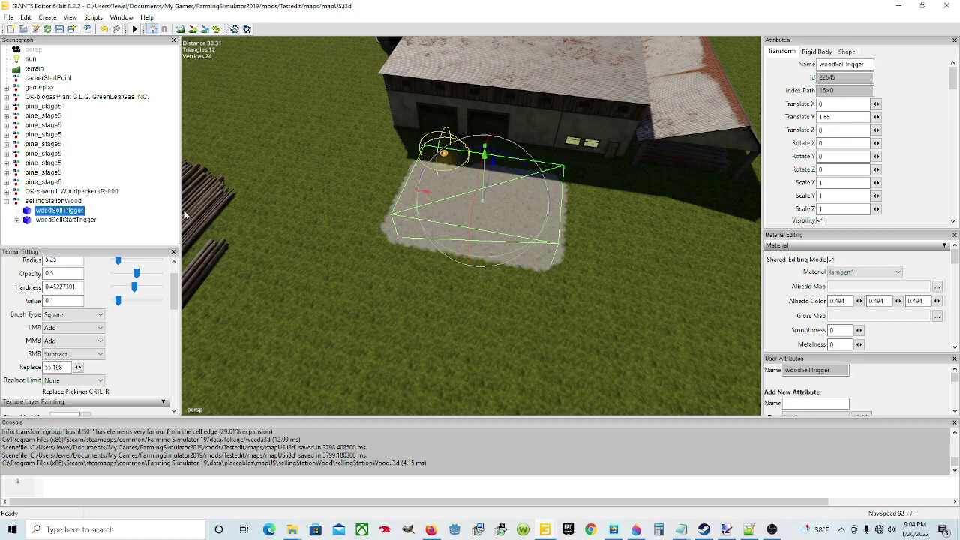
click(70, 202)
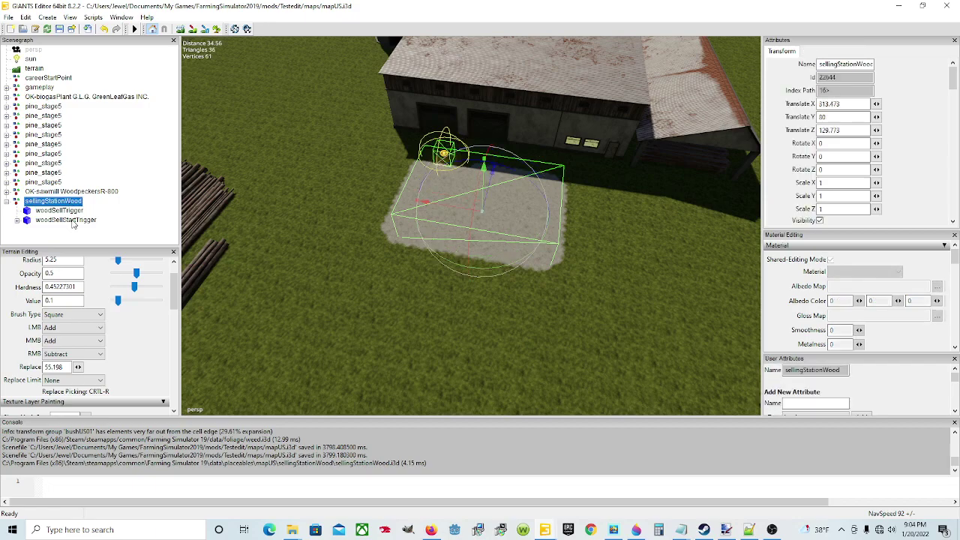
click(73, 220)
click(70, 211)
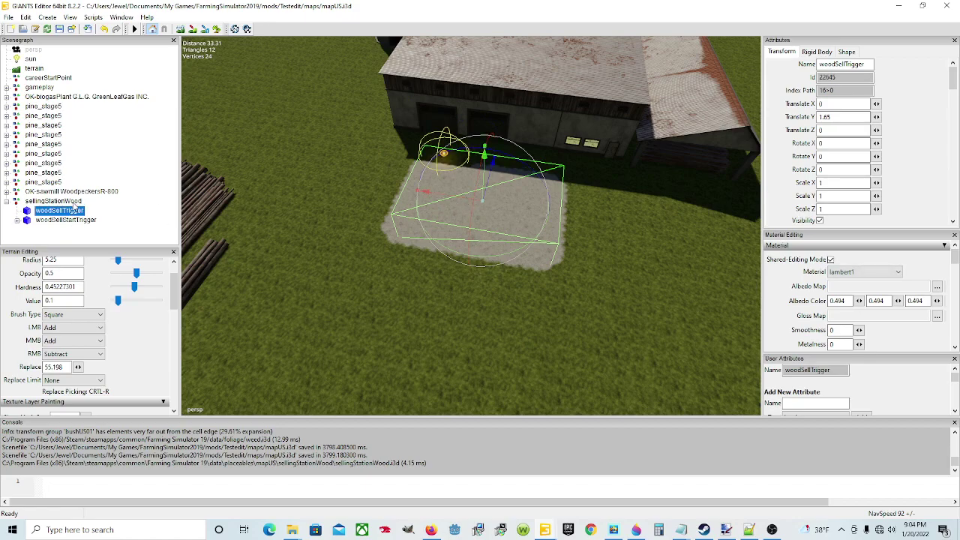
click(73, 203)
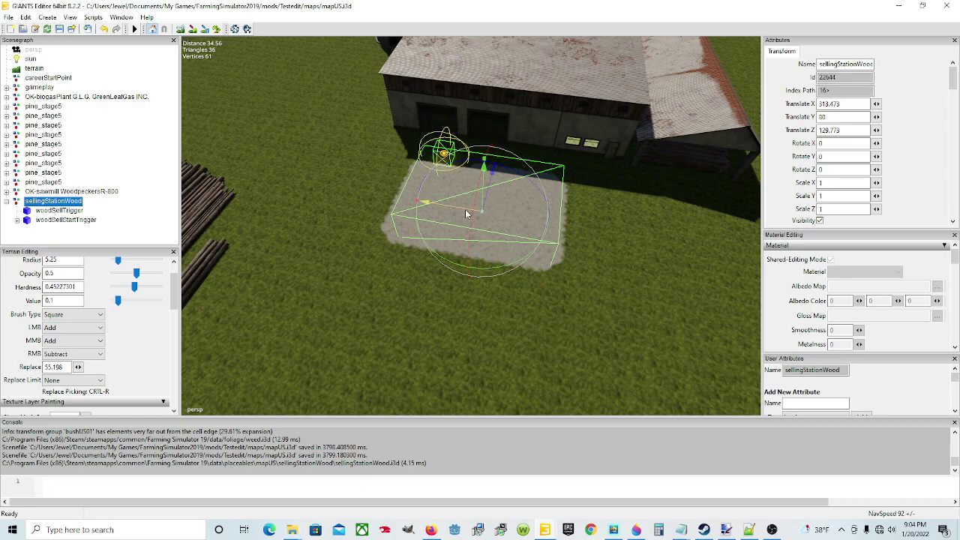
drag(465, 208, 460, 212)
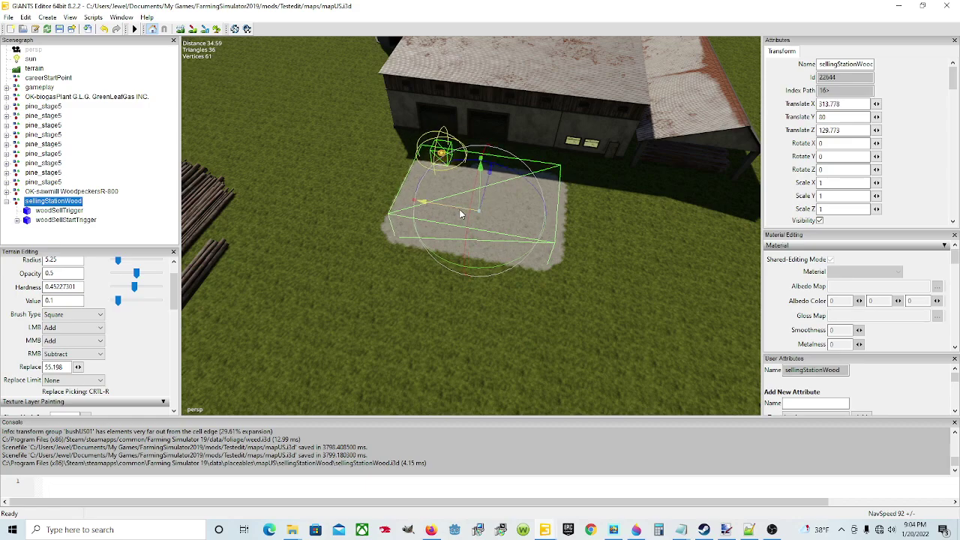
- Examine sellingStationWood's woodSellTrigger, woodSellStartTrigger, triggerIconInteraction and light in the scene hierarchy, and collapse the group
click(58, 212)
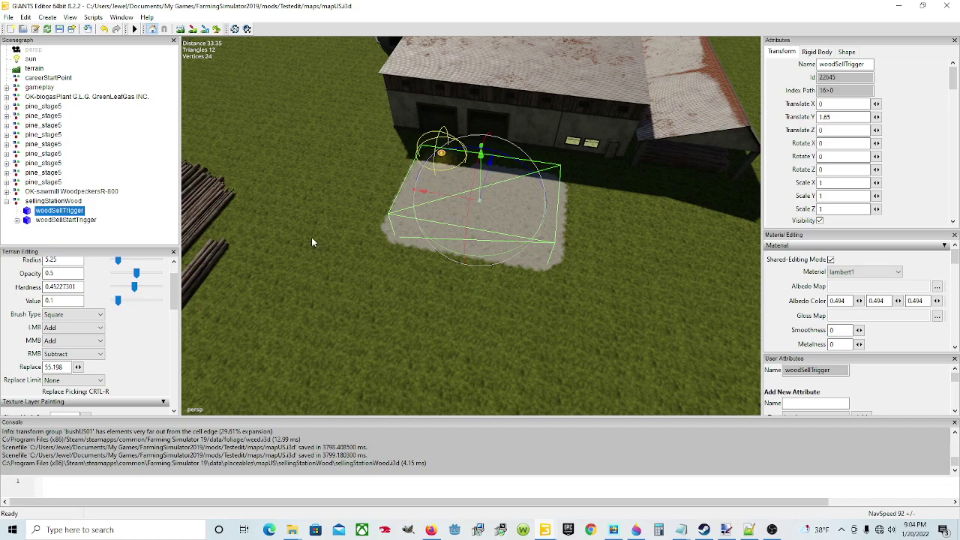
click(84, 221)
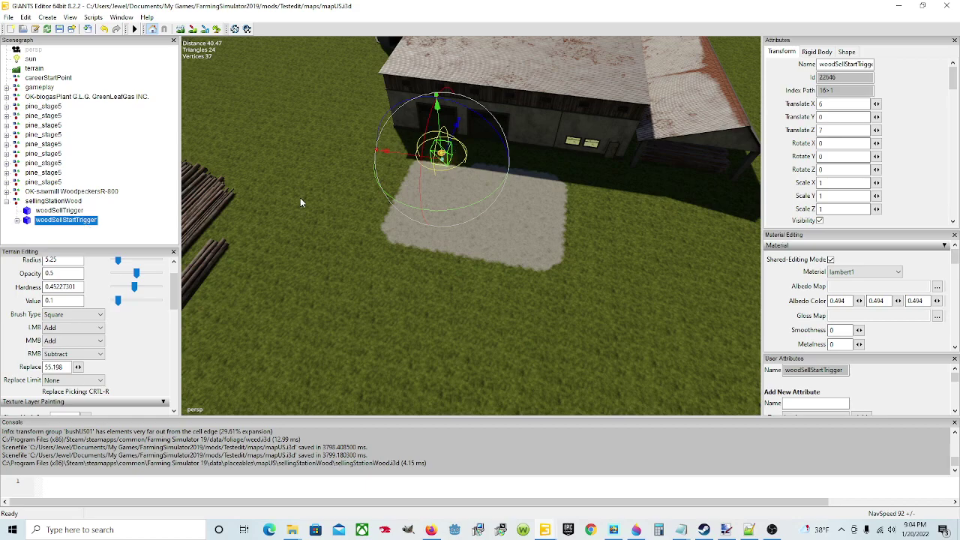
click(18, 220)
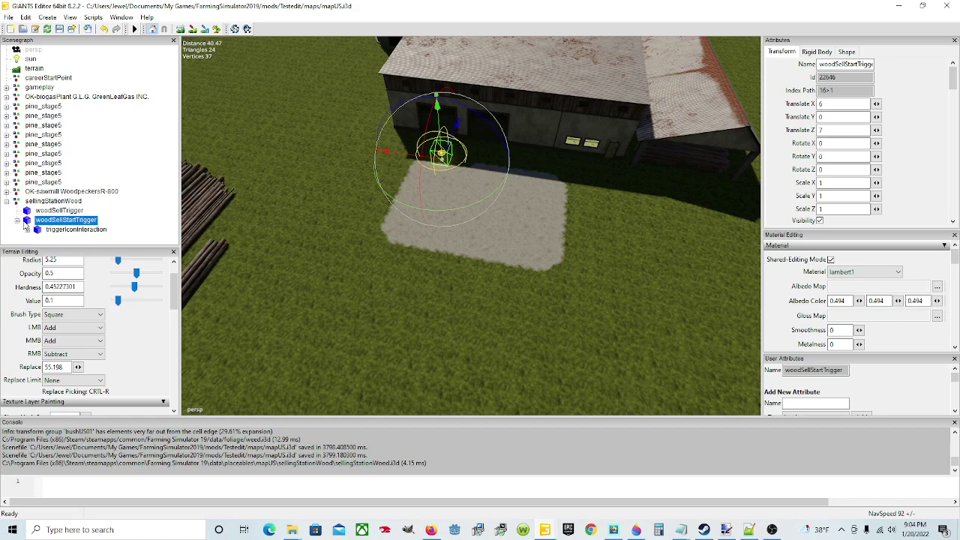
click(81, 230)
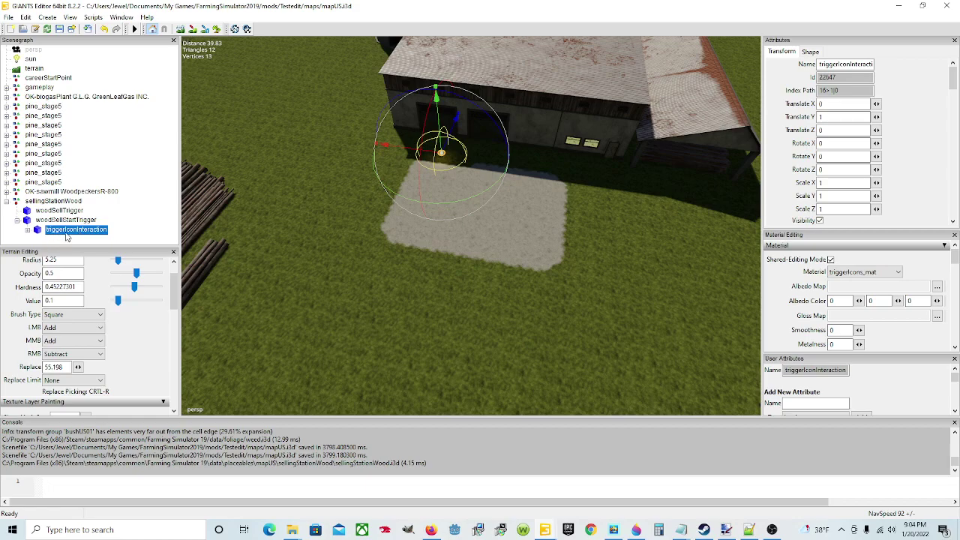
click(27, 231)
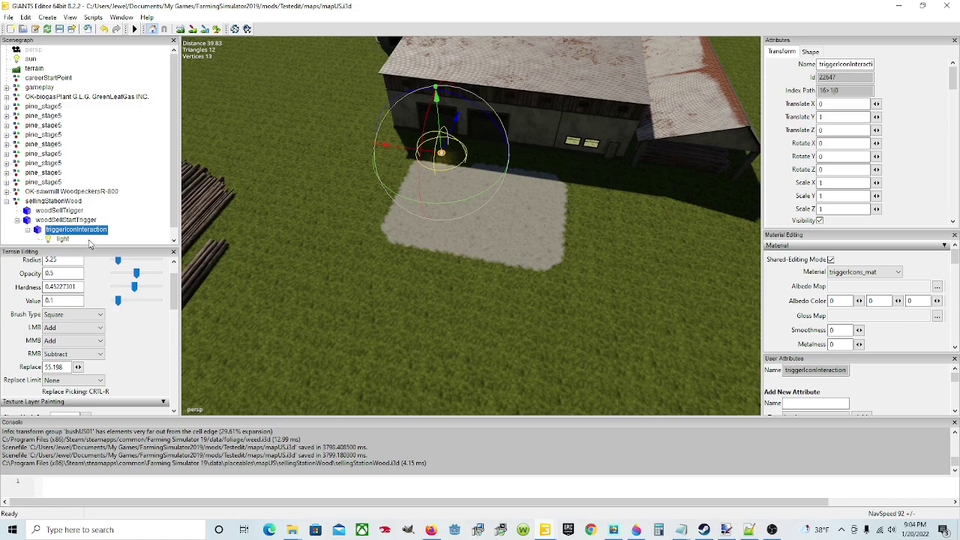
click(69, 233)
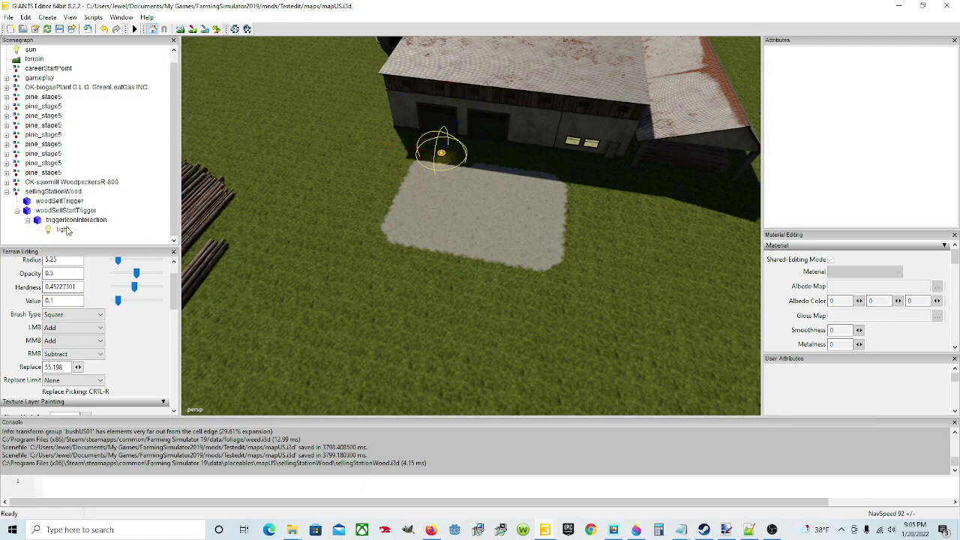
click(63, 230)
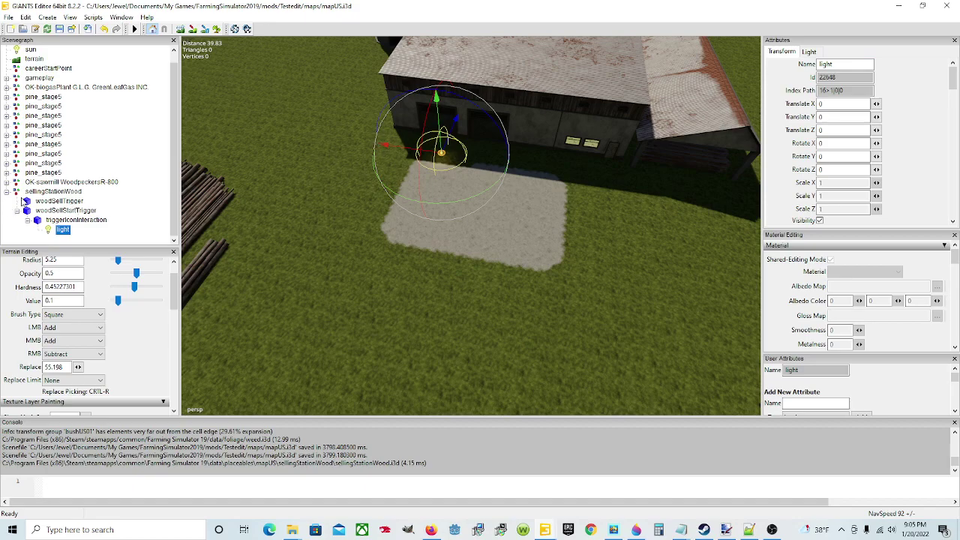
click(18, 212)
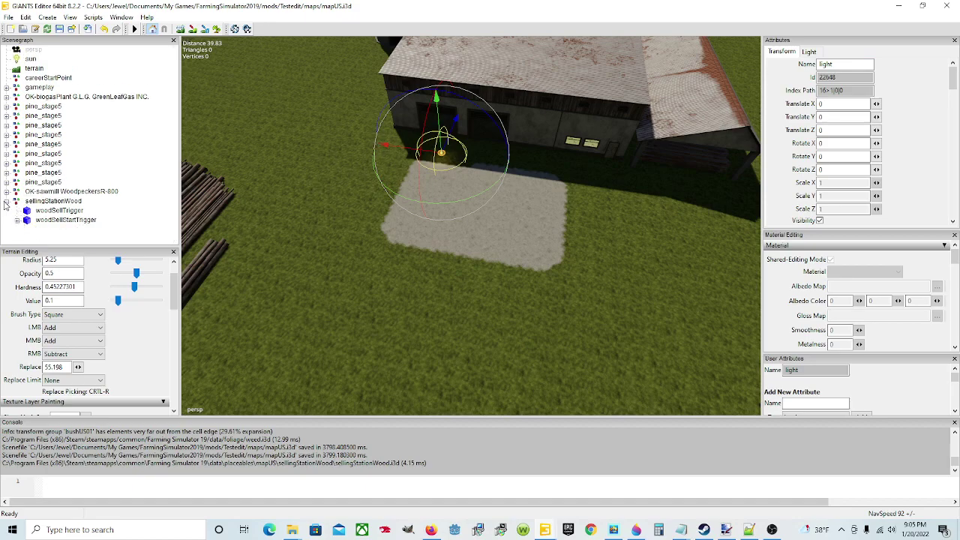
click(6, 201)
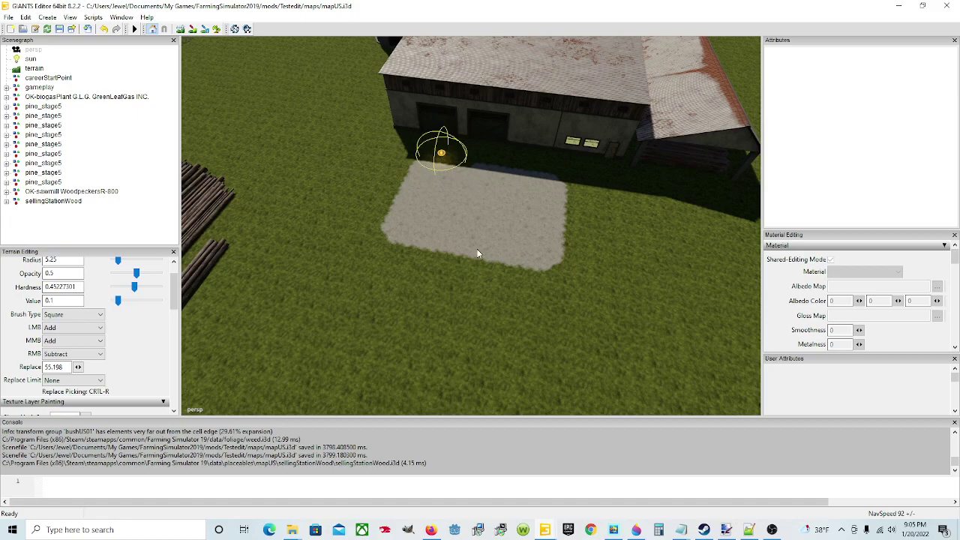
- Select sellingStationWood, switch to File Explorer and open the Testedit folder under Documents\My Games\FarmingSimulator2019\mods
click(67, 203)
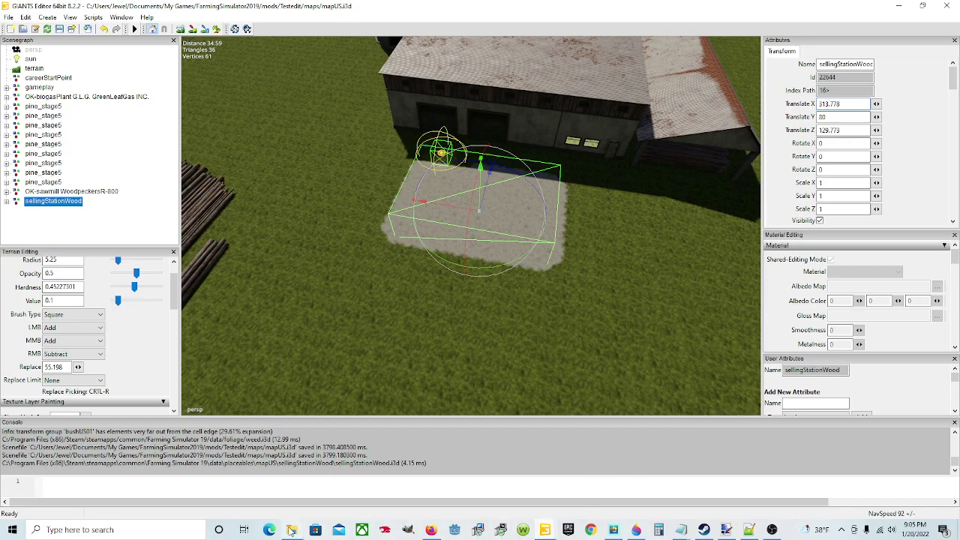
mouse_move(292, 531)
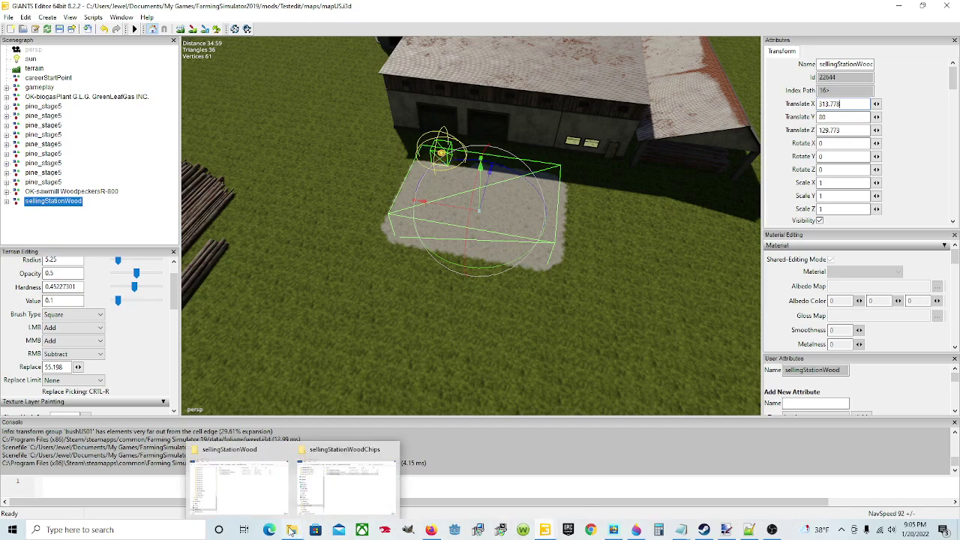
click(261, 470)
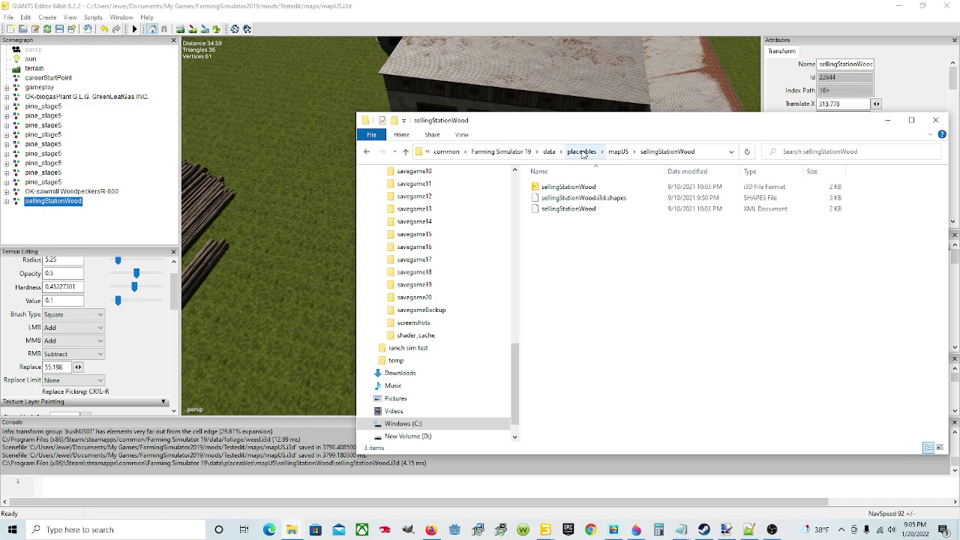
click(474, 153)
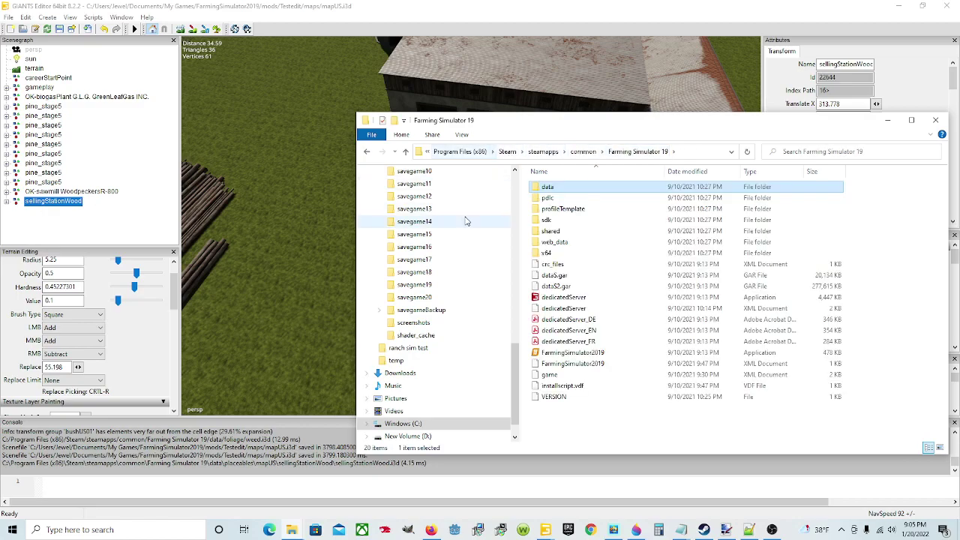
scroll(451, 301, up, 10)
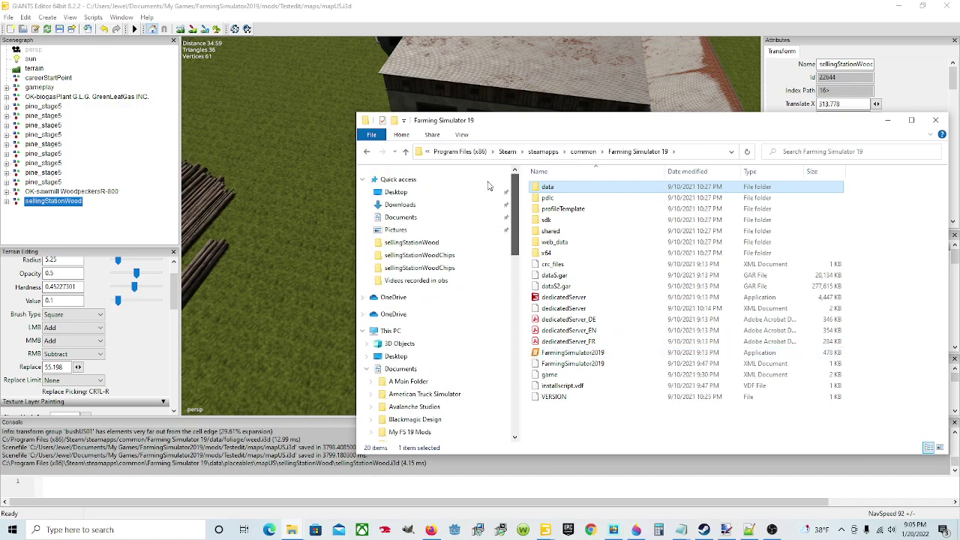
click(417, 219)
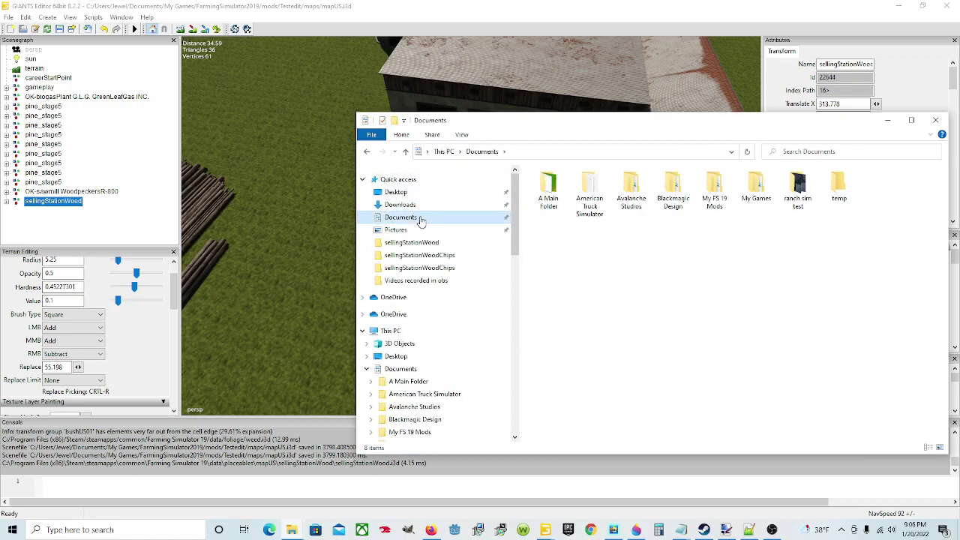
double_click(757, 194)
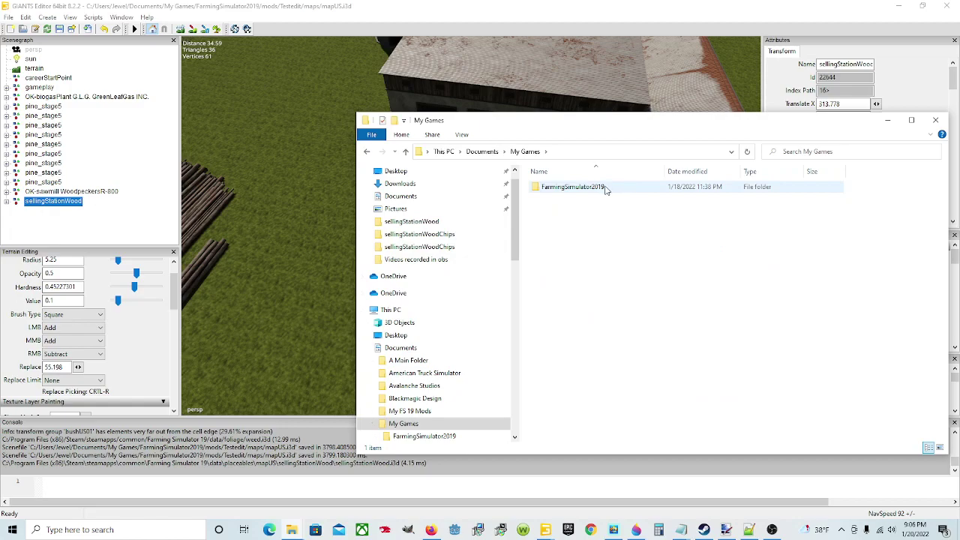
double_click(570, 186)
double_click(559, 231)
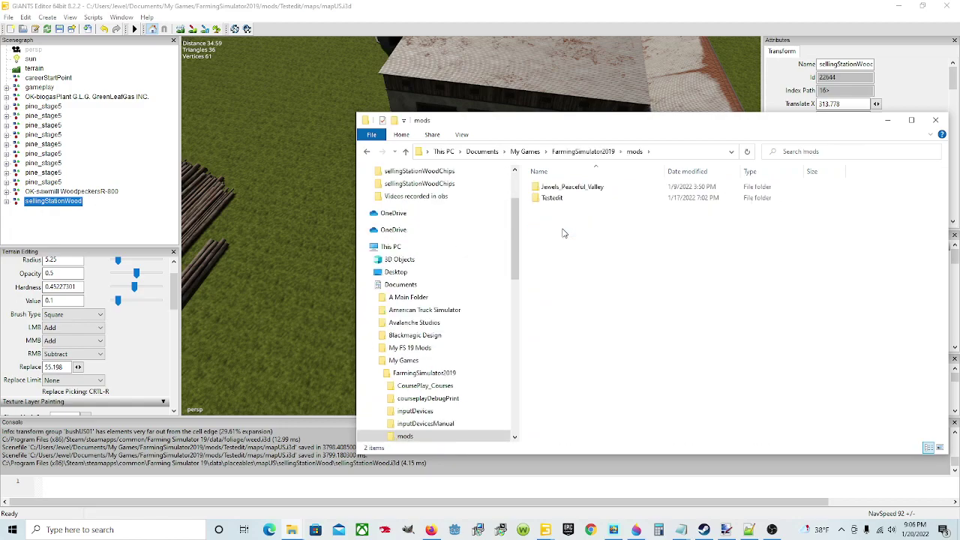
double_click(555, 198)
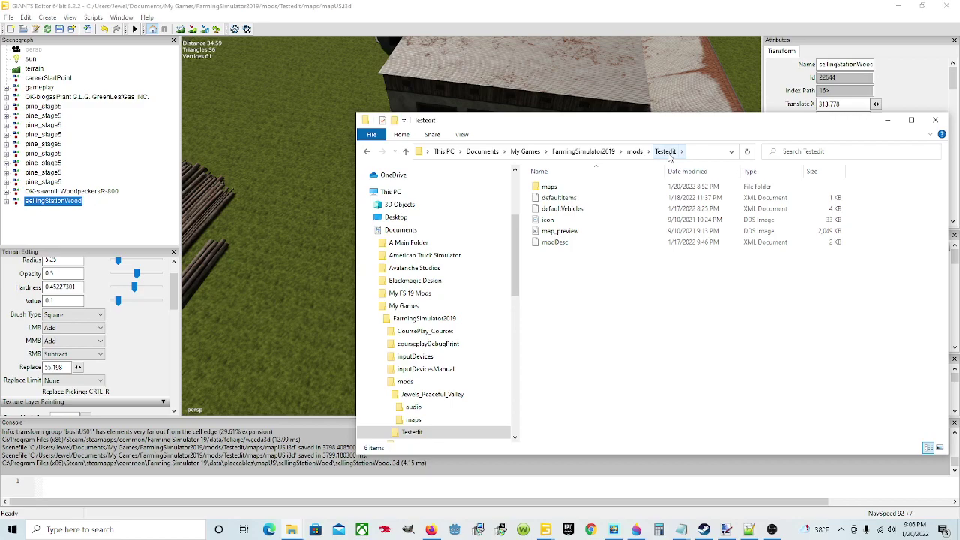
- Look into the other map's folder inside mods and return to the Testedit folder
click(636, 152)
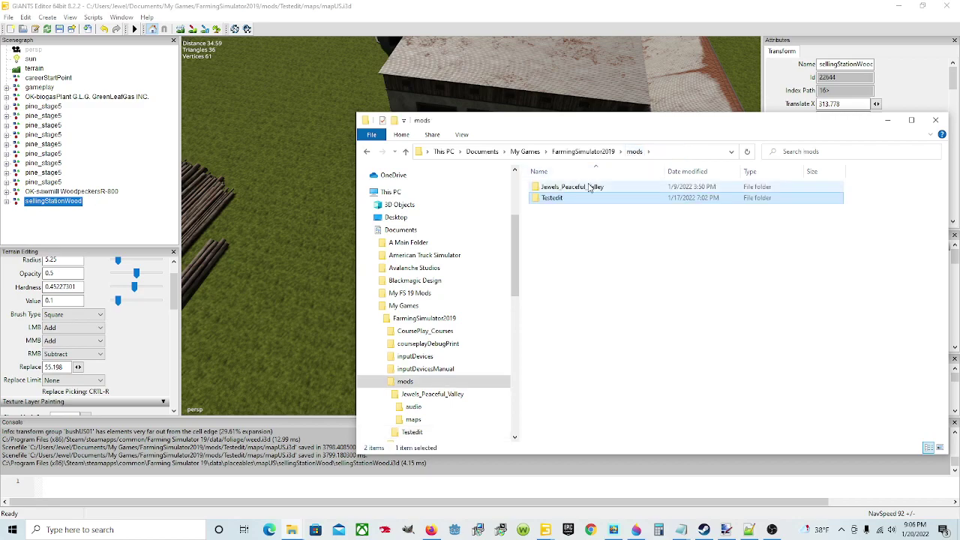
double_click(574, 187)
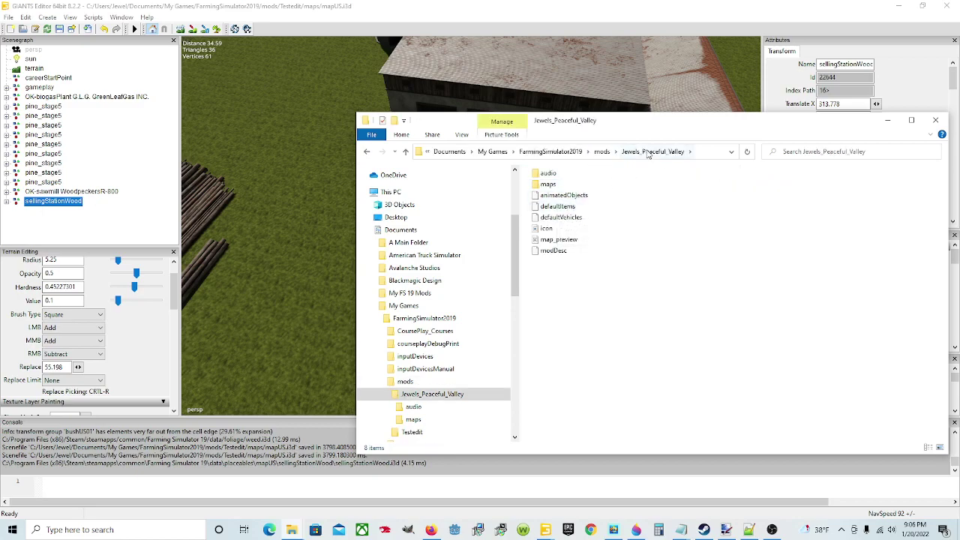
click(602, 151)
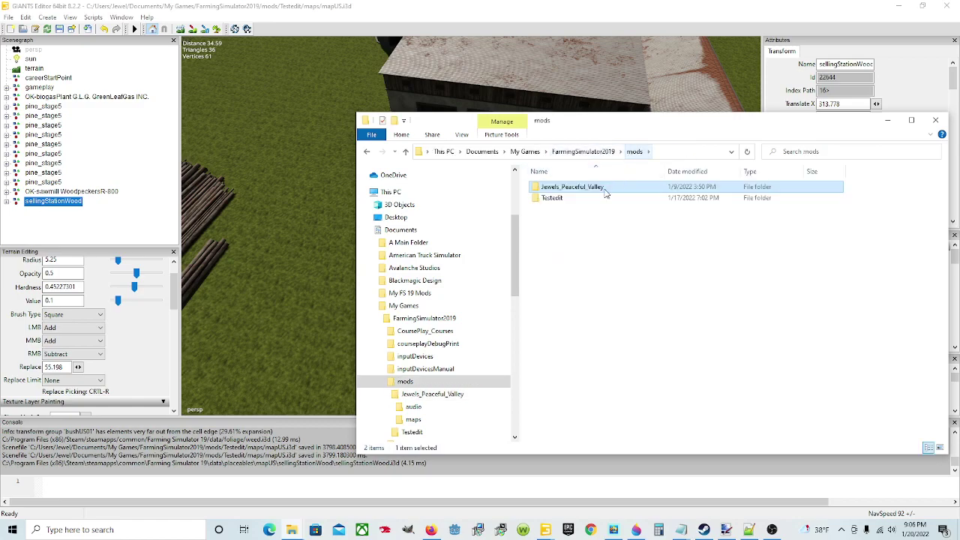
double_click(553, 198)
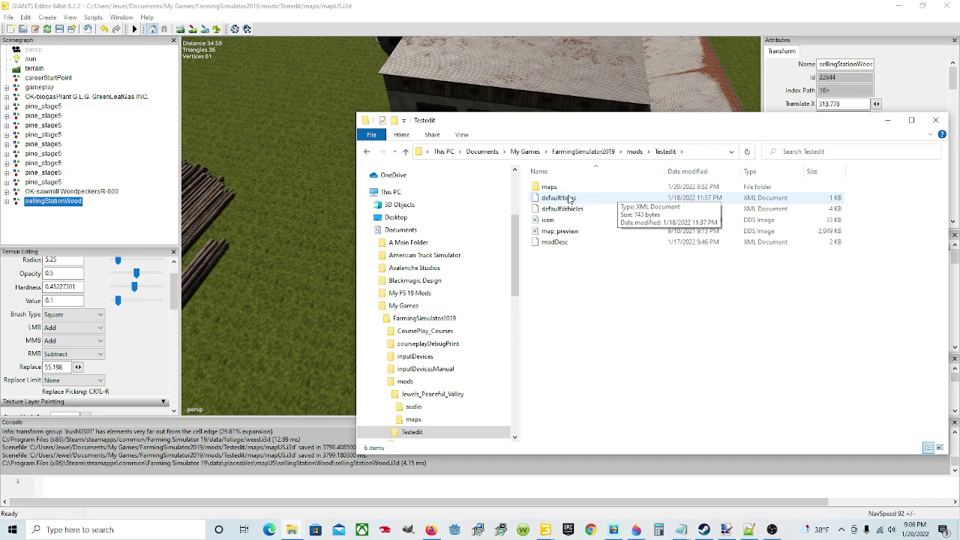
- Open Testedit's defaultItems.xml in Notepad++ and view its item entries from the beginning of the lines
click(565, 199)
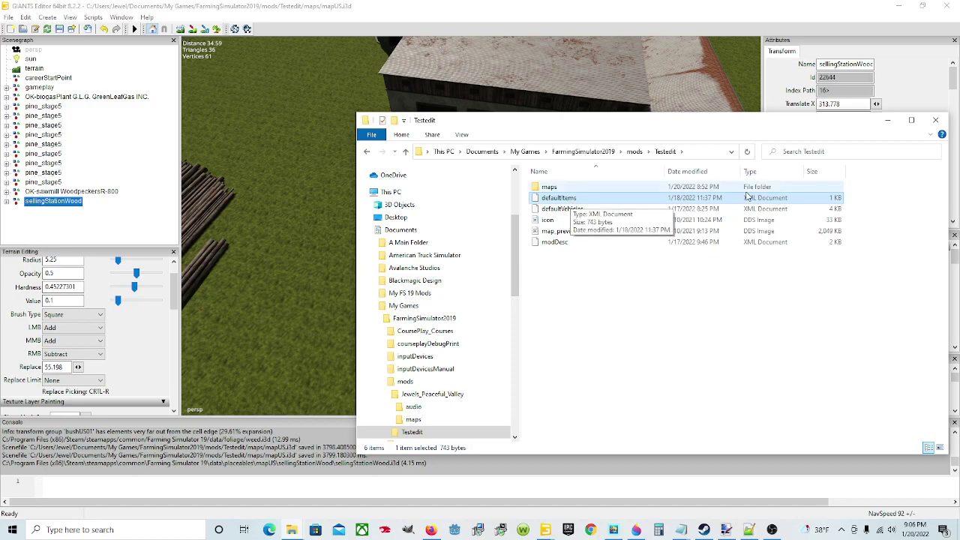
right_click(580, 199)
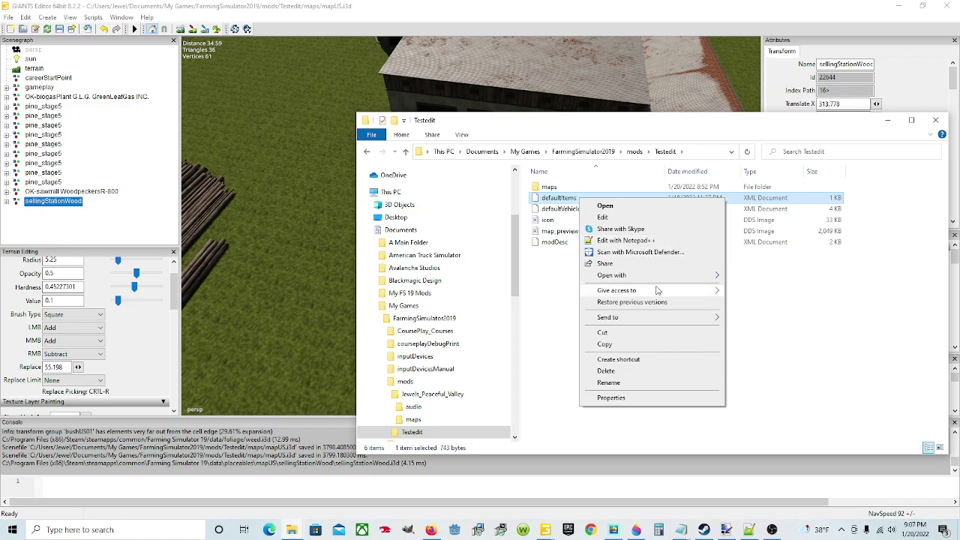
mouse_move(670, 293)
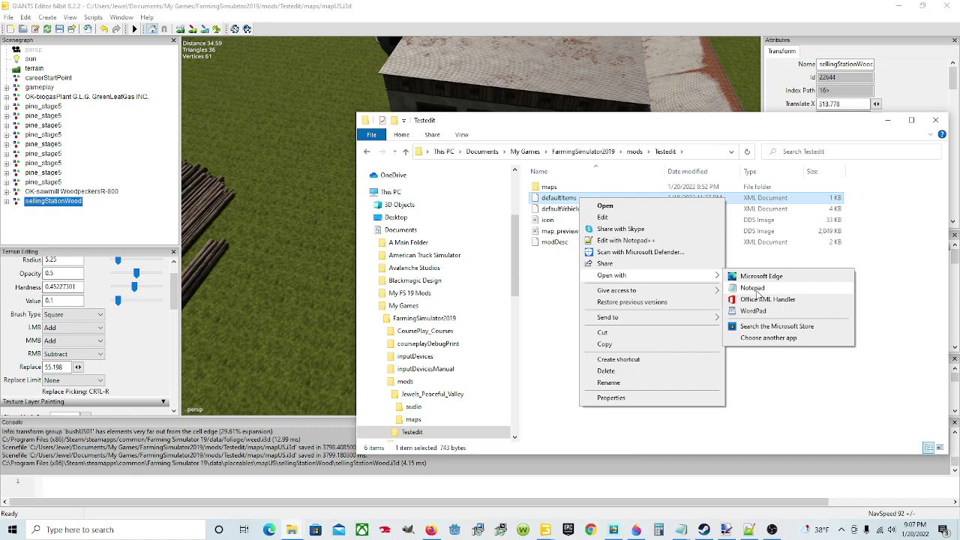
click(624, 241)
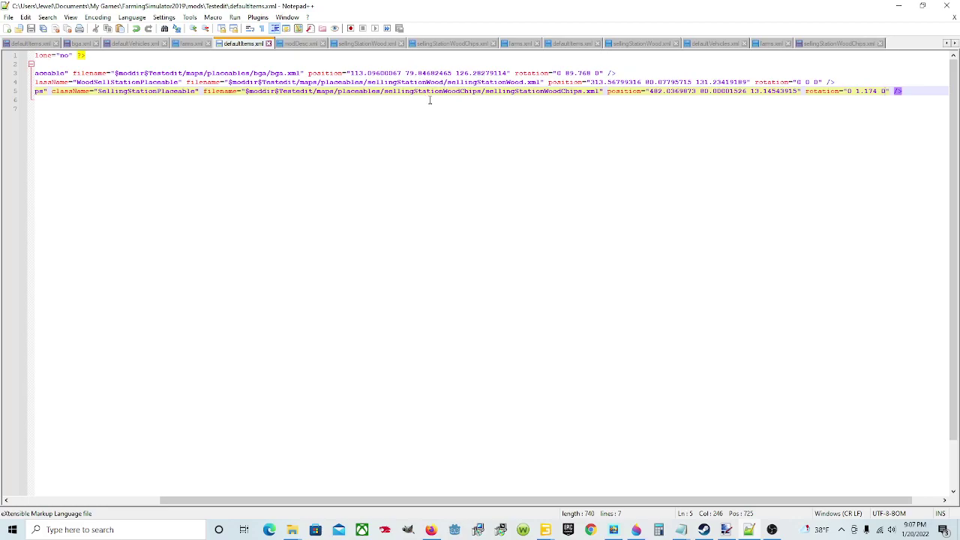
drag(432, 501, 323, 502)
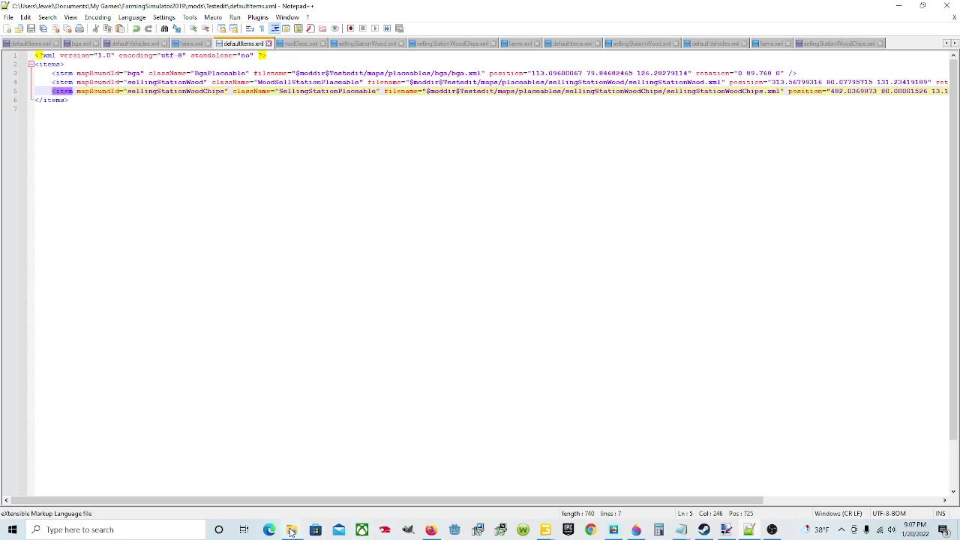
- Switch to the TestingMapStuff copy of defaultItems.xml and select the whole sellingStationWood item line
mouse_move(292, 532)
click(569, 44)
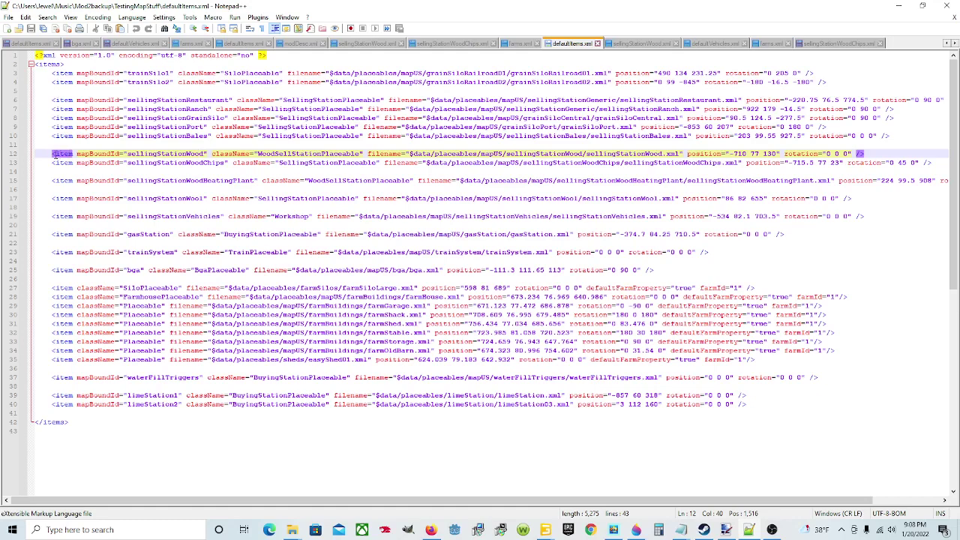
click(53, 154)
drag(53, 154, 870, 153)
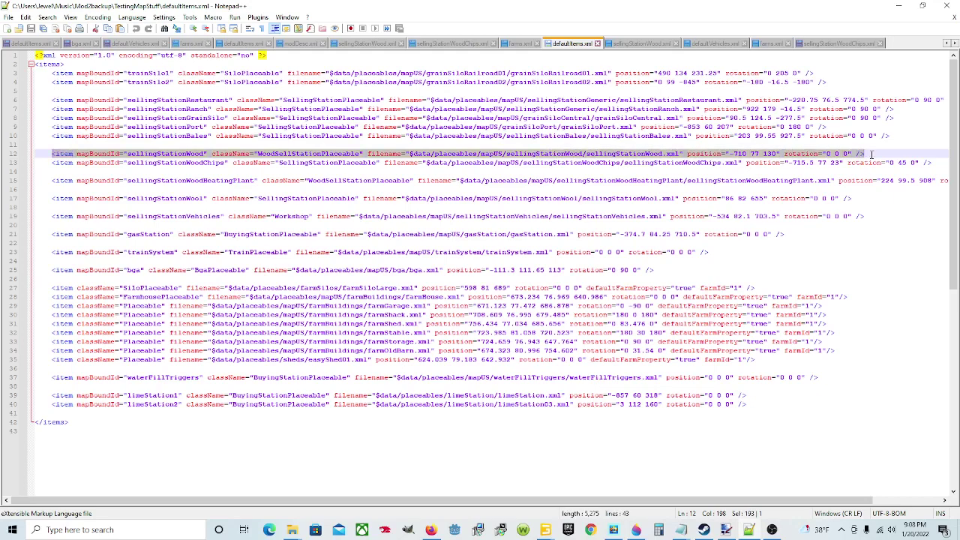
right_click(807, 156)
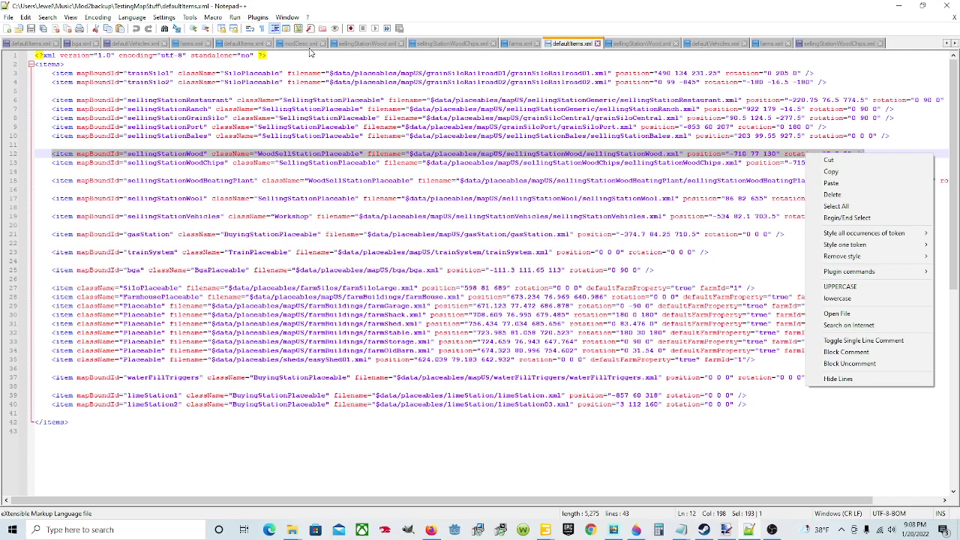
- In Testedit's defaultItems.xml, replace the sellingStationWood entry's position with 313.77801514 80 129.77304077
click(242, 44)
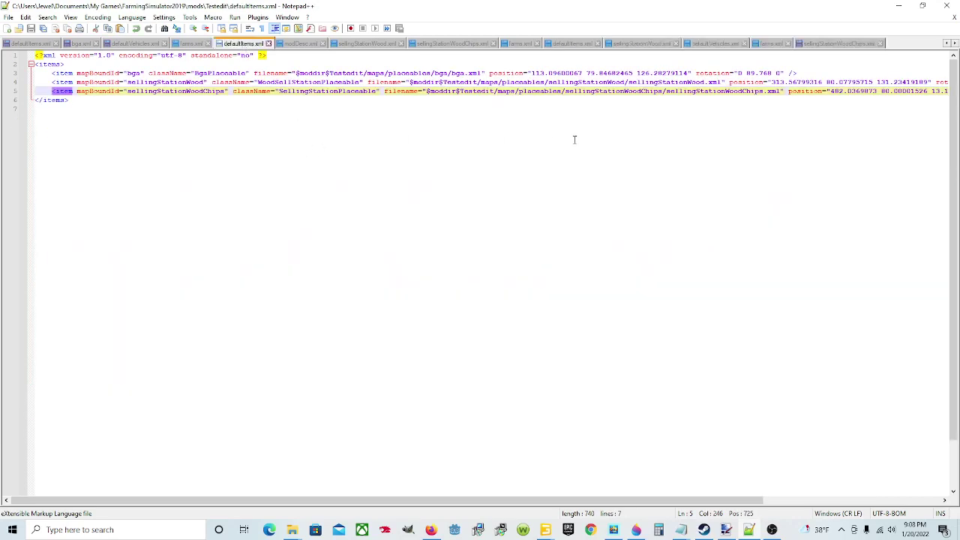
drag(589, 500, 748, 496)
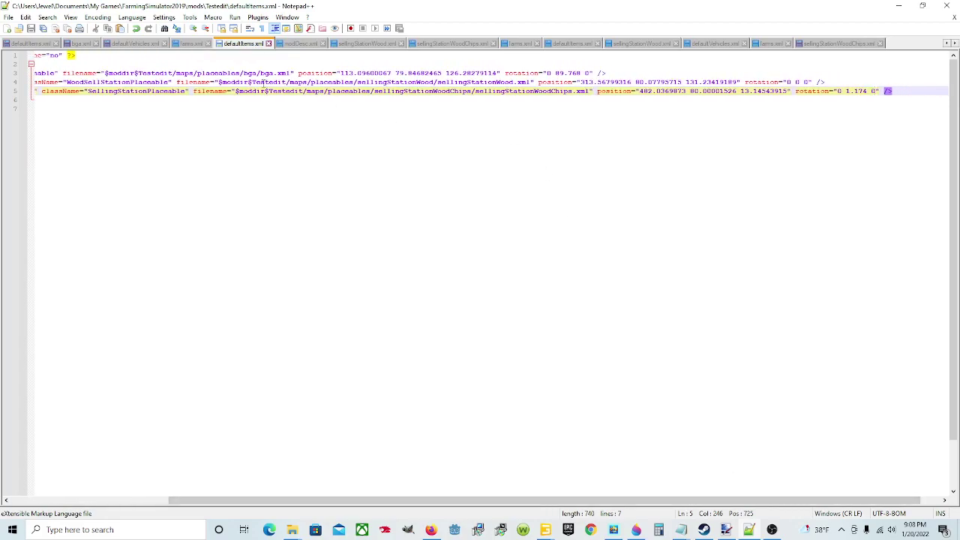
click(582, 82)
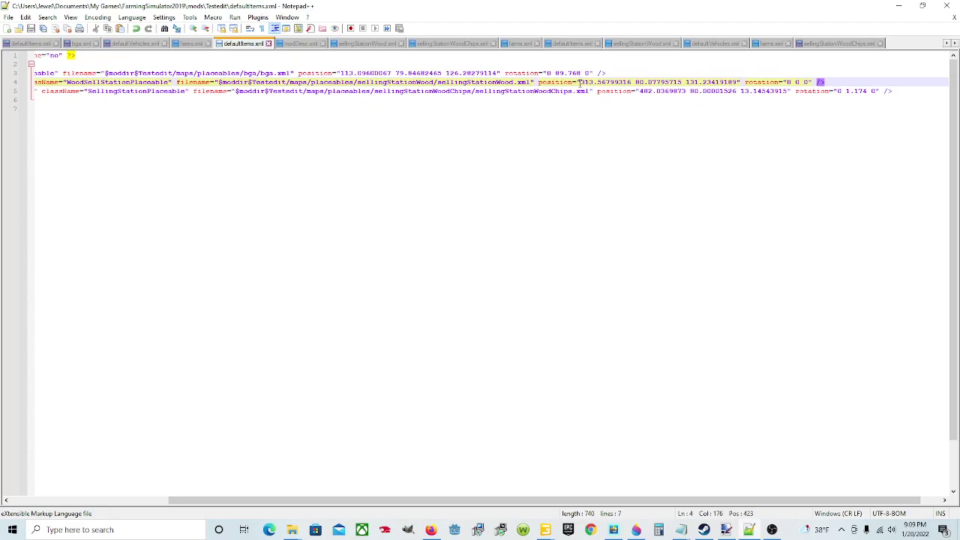
drag(582, 82, 739, 82)
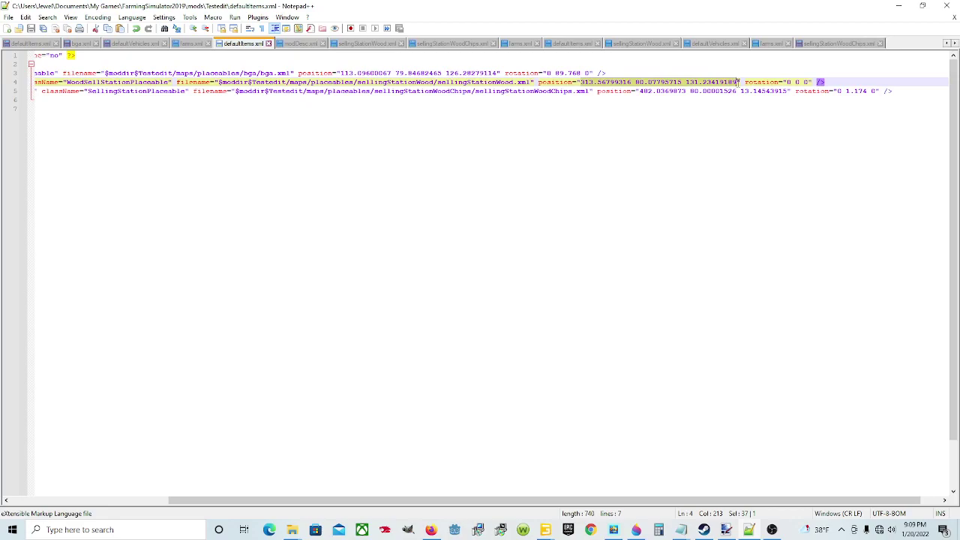
right_click(673, 82)
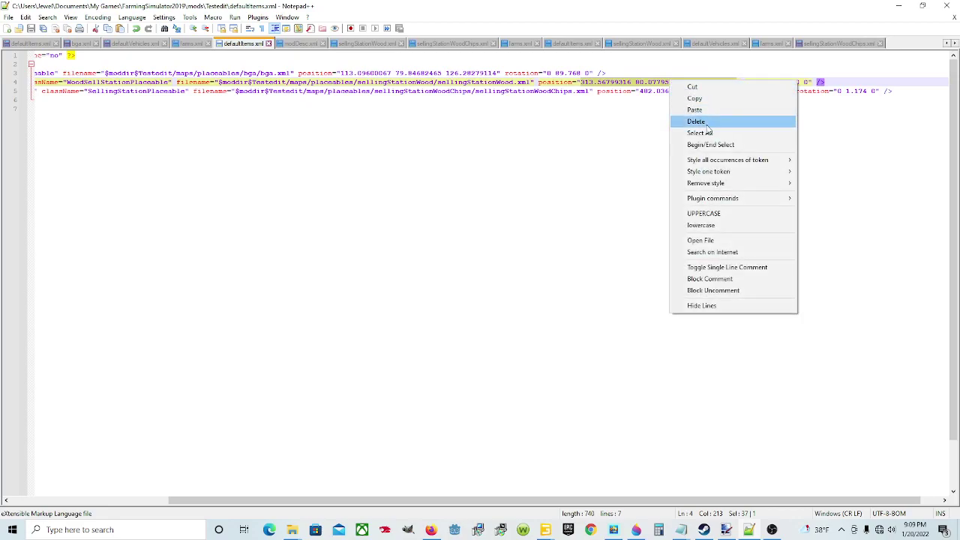
click(707, 110)
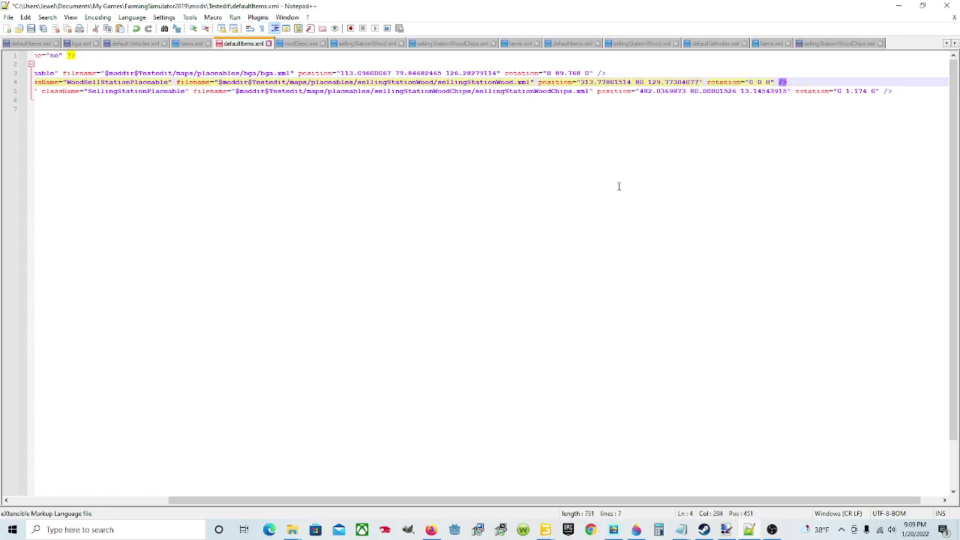
drag(578, 501, 397, 485)
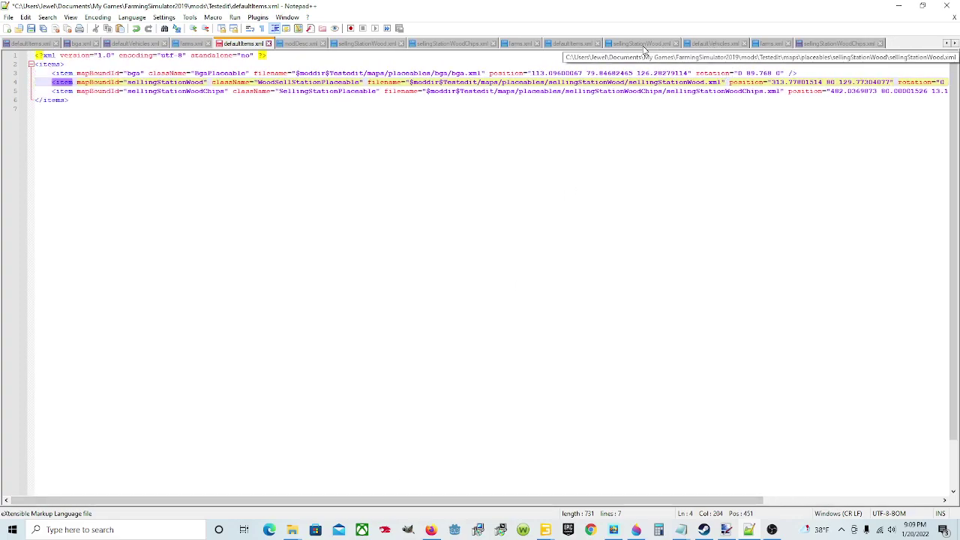
- Return to the TestingMapStuff defaultItems.xml and copy the selected sellingStationWood item line
click(577, 45)
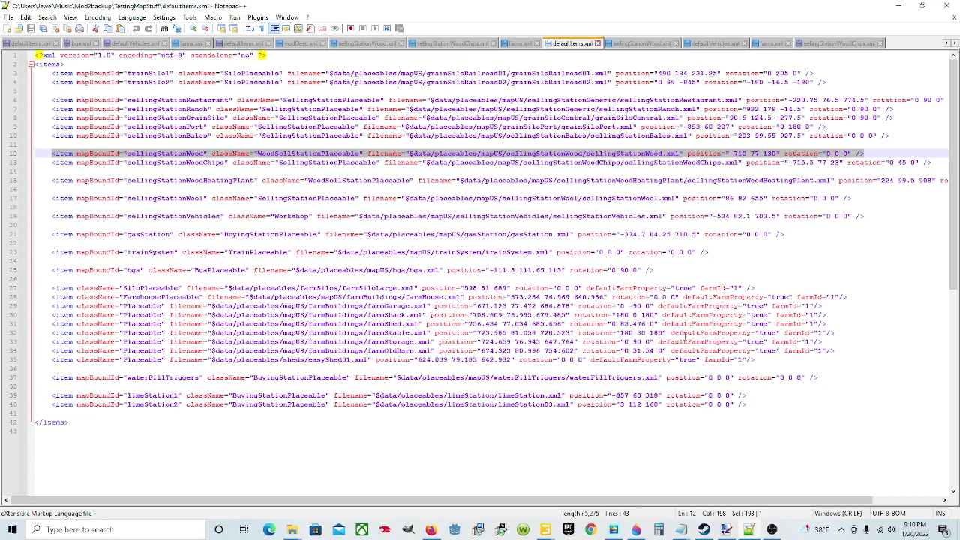
right_click(538, 153)
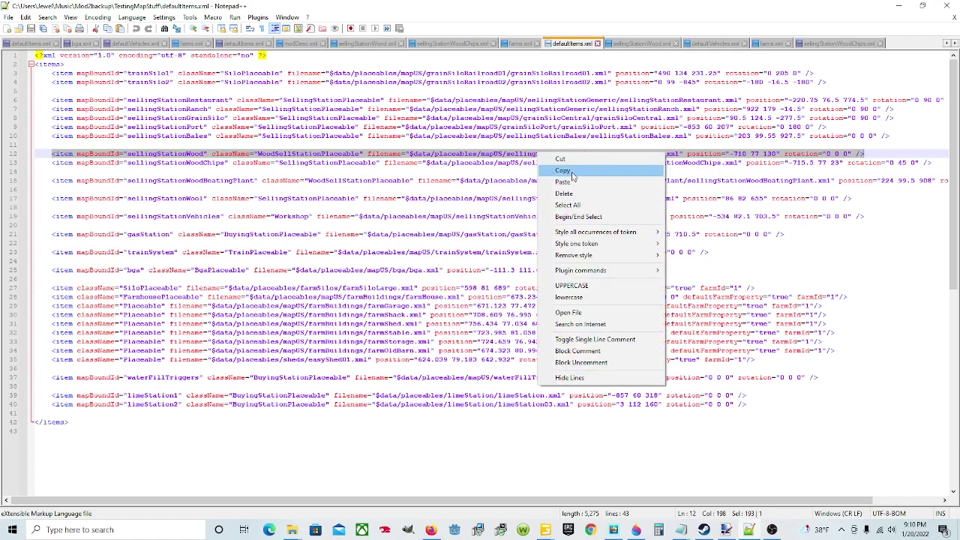
click(565, 170)
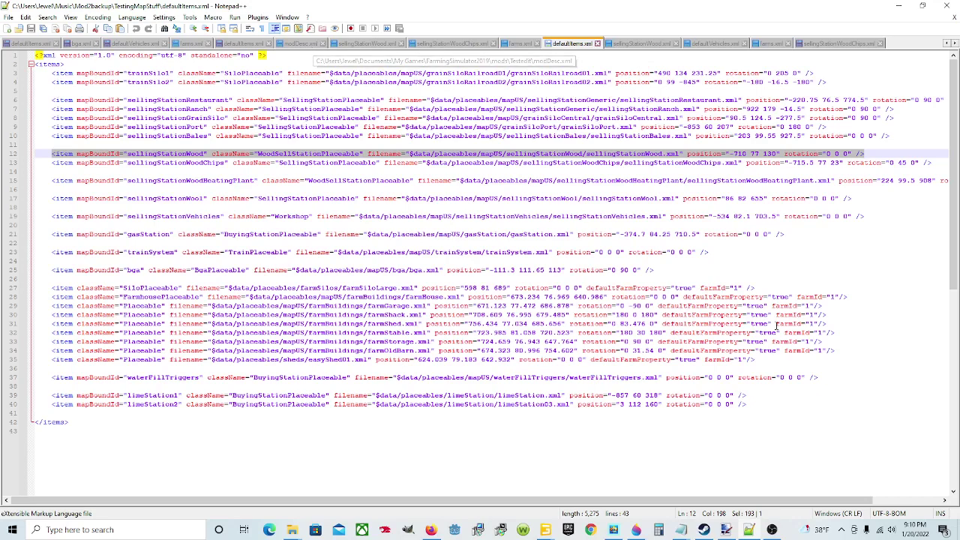
- Highlight the other item entries, from sellingStationWoodChips to limeStation2 and from trainSilo1 to sellingStationBales
click(786, 406)
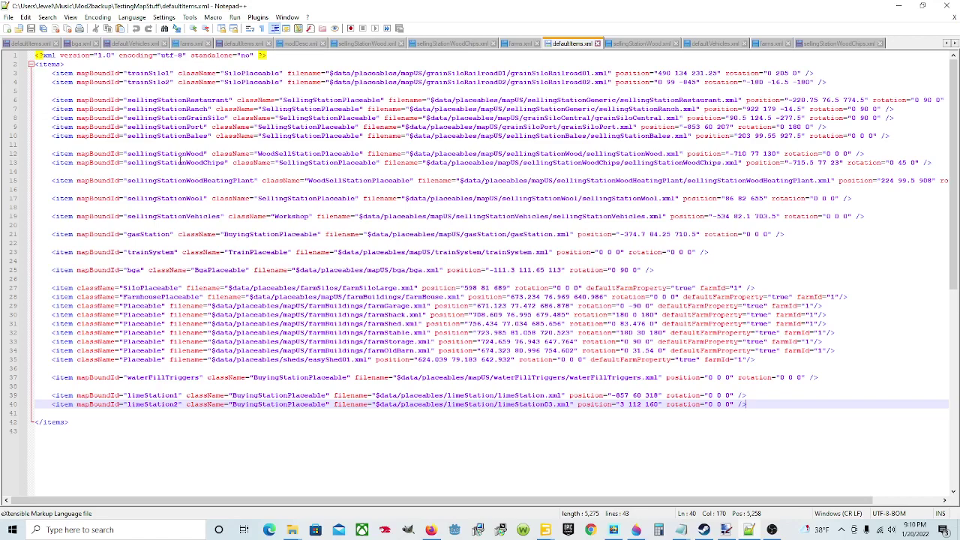
drag(761, 408, 51, 163)
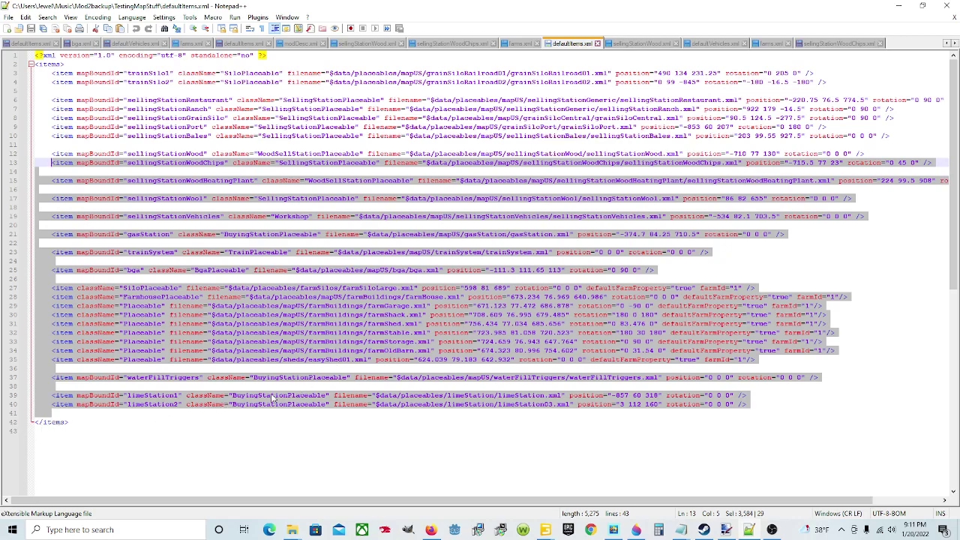
drag(892, 135, 43, 69)
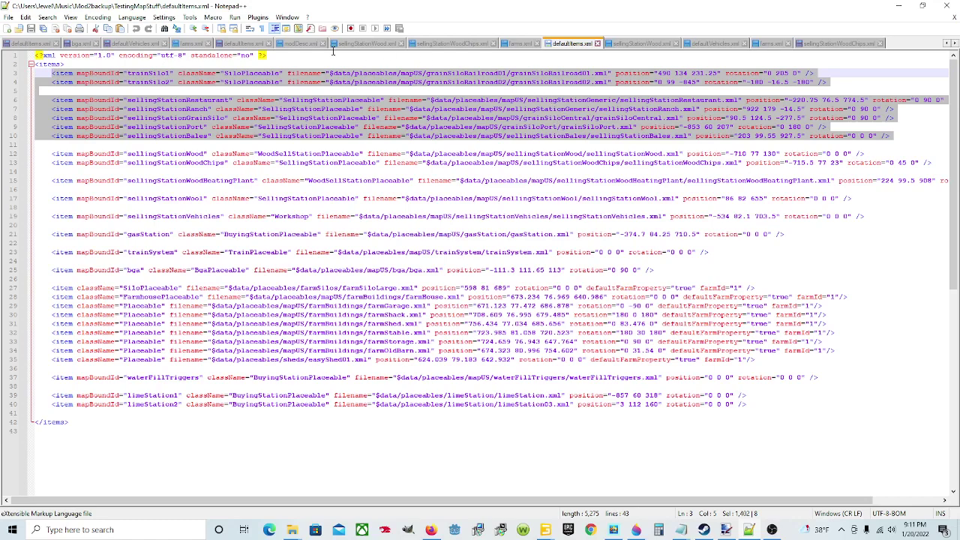
- In Testedit's defaultItems.xml, add a line below the sellingStationWoodChips entry and paste the copied sellingStationWood item there
click(247, 43)
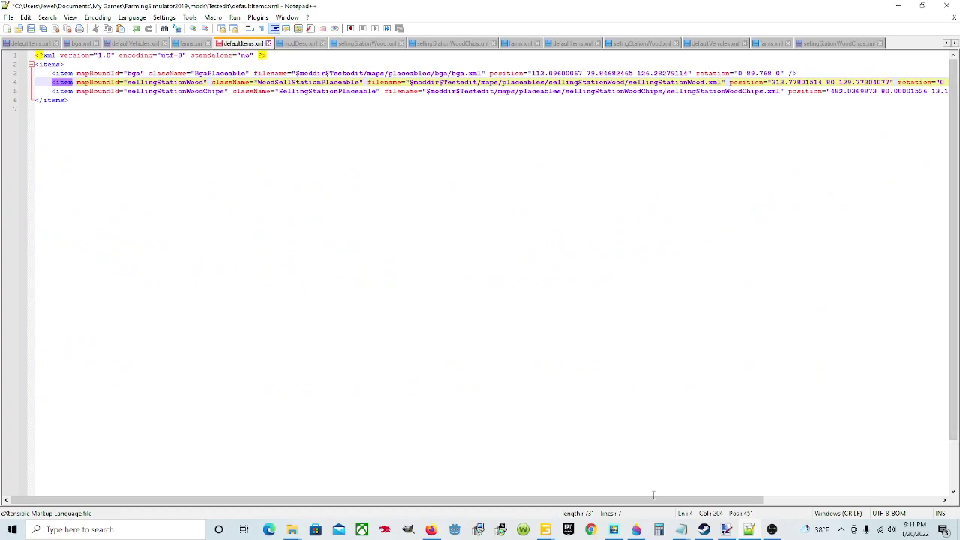
click(889, 488)
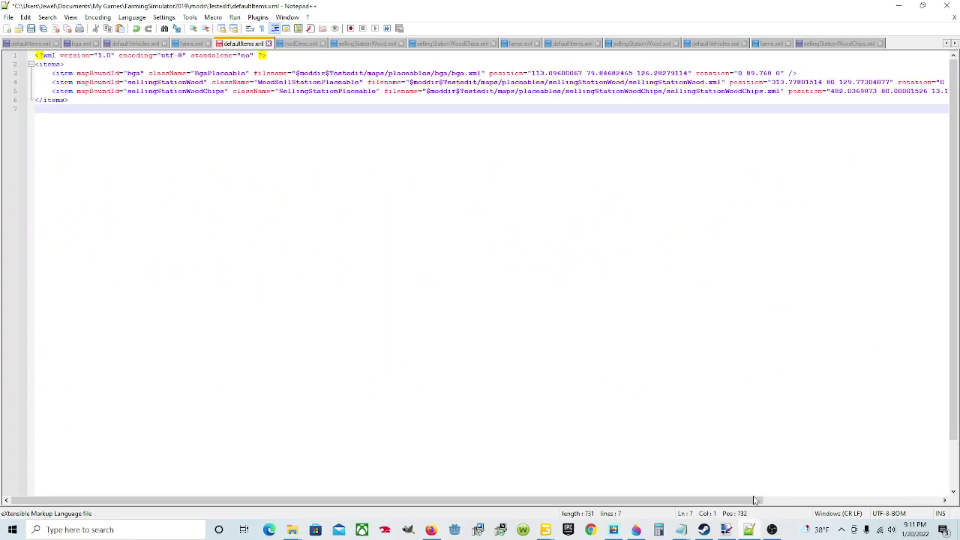
drag(756, 500, 934, 450)
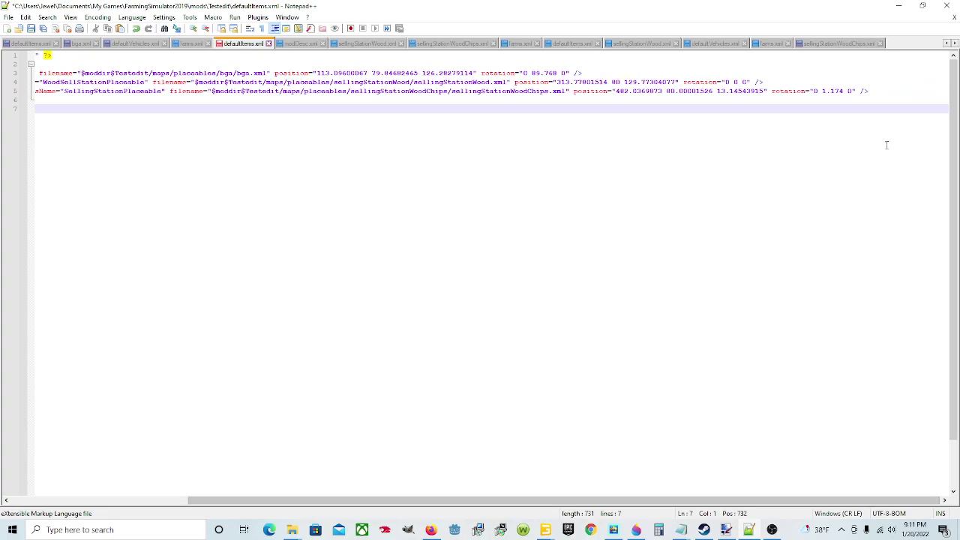
click(881, 91)
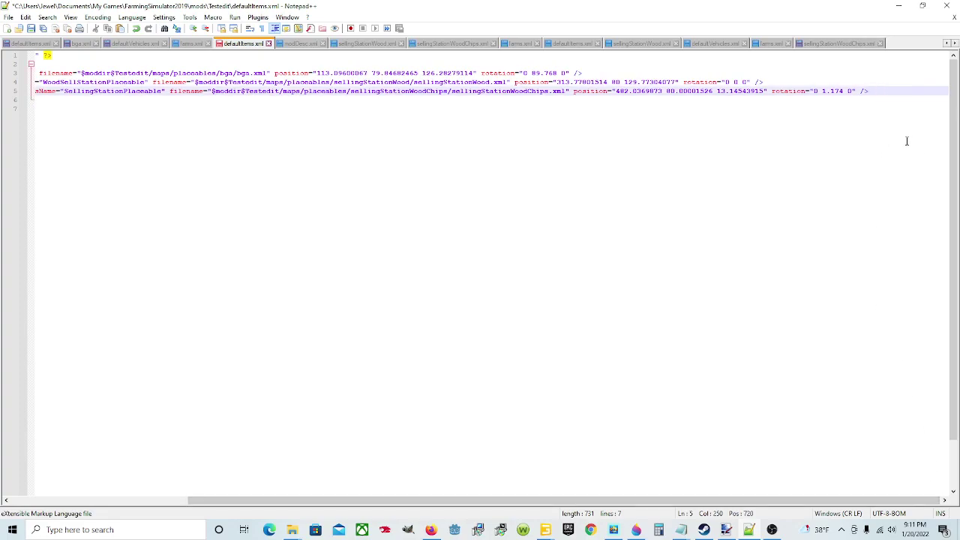
key(Return)
drag(438, 500, 210, 480)
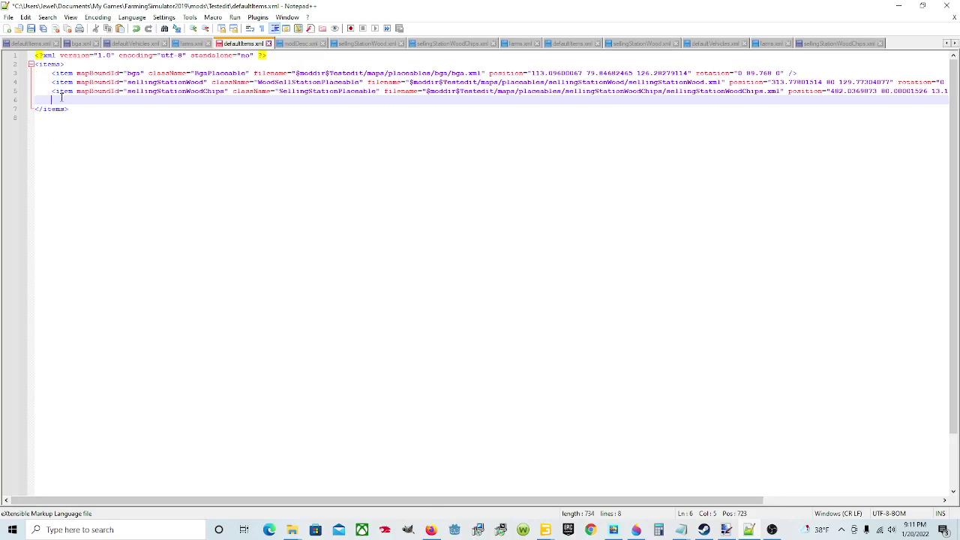
right_click(52, 103)
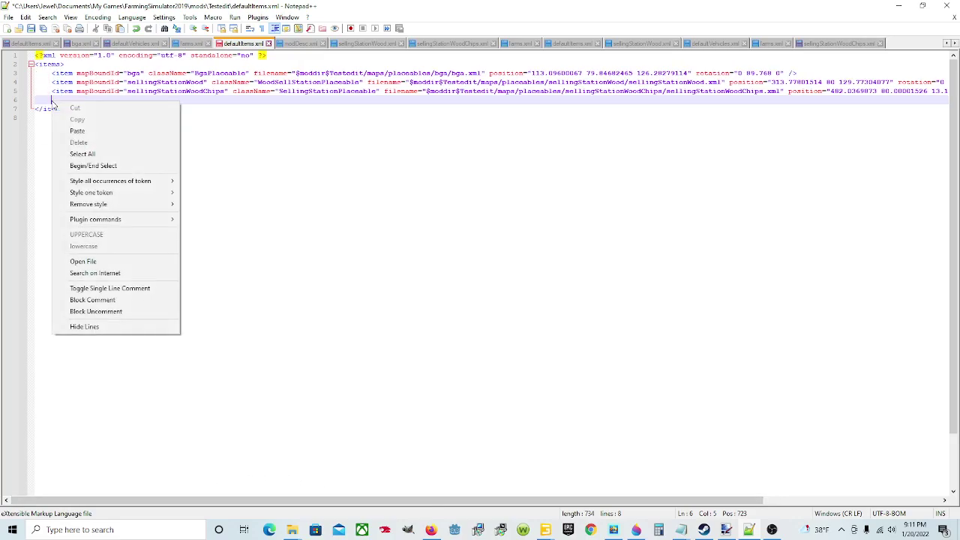
click(77, 131)
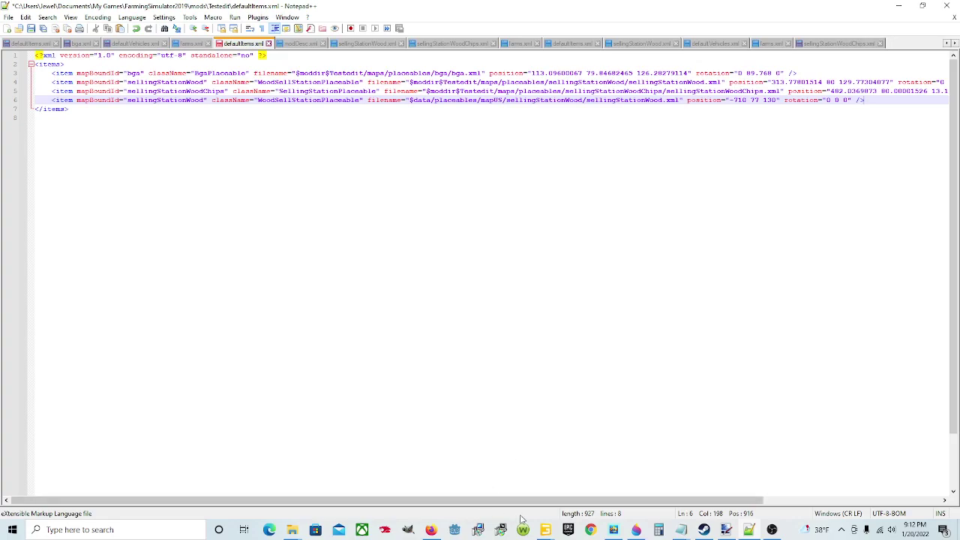
- Take sellingStationWood's translation from GIANTS Editor and set the pasted Notepad++ entry's position to 313.77801514 80 129.77304077
mouse_move(546, 527)
click(489, 477)
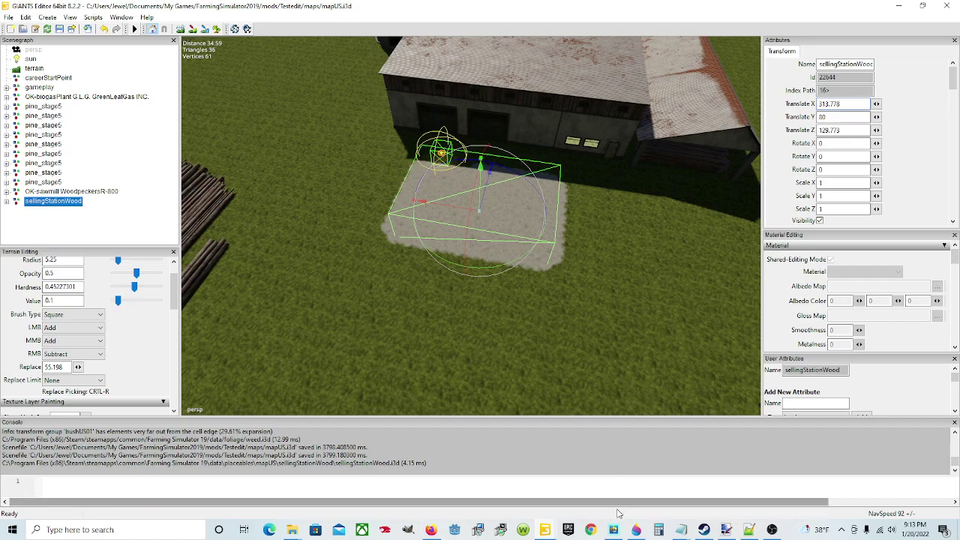
mouse_move(763, 532)
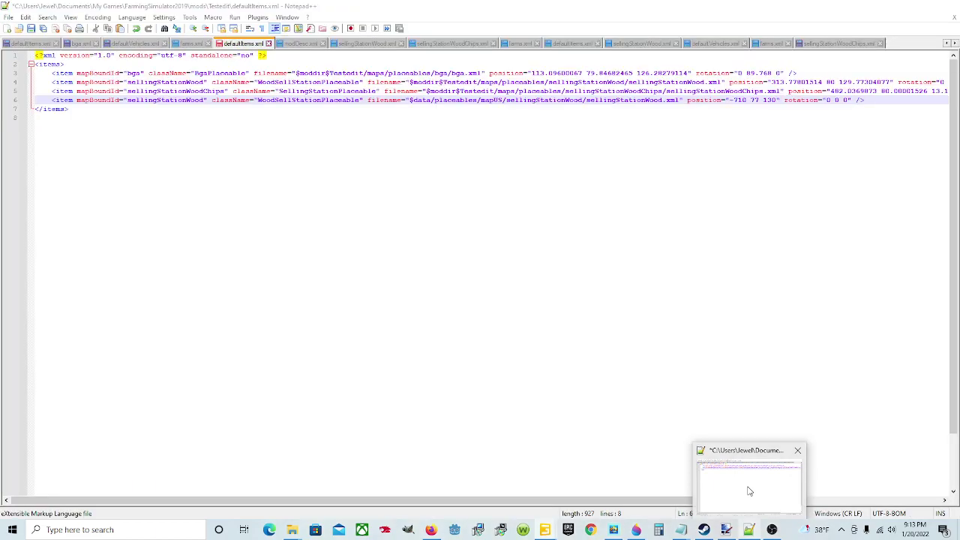
click(747, 488)
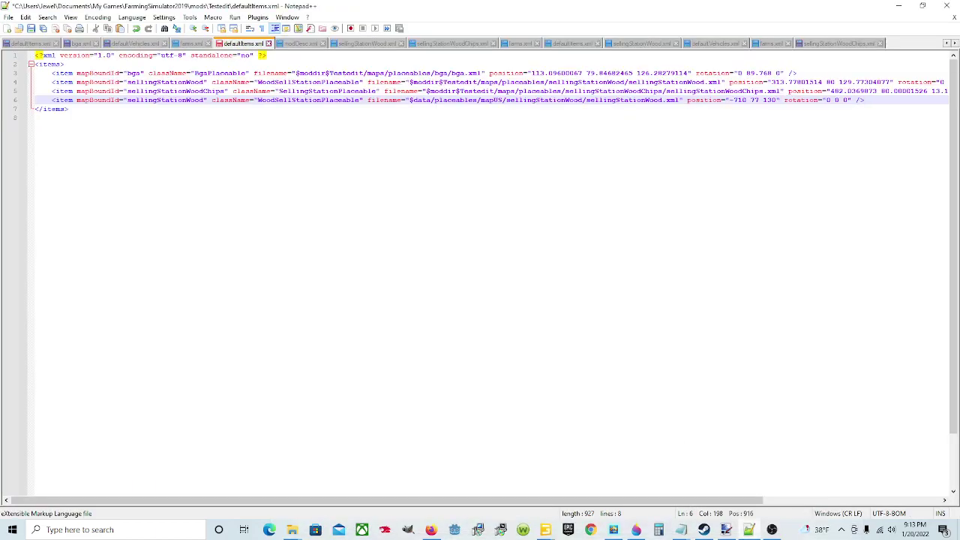
mouse_move(748, 529)
click(731, 102)
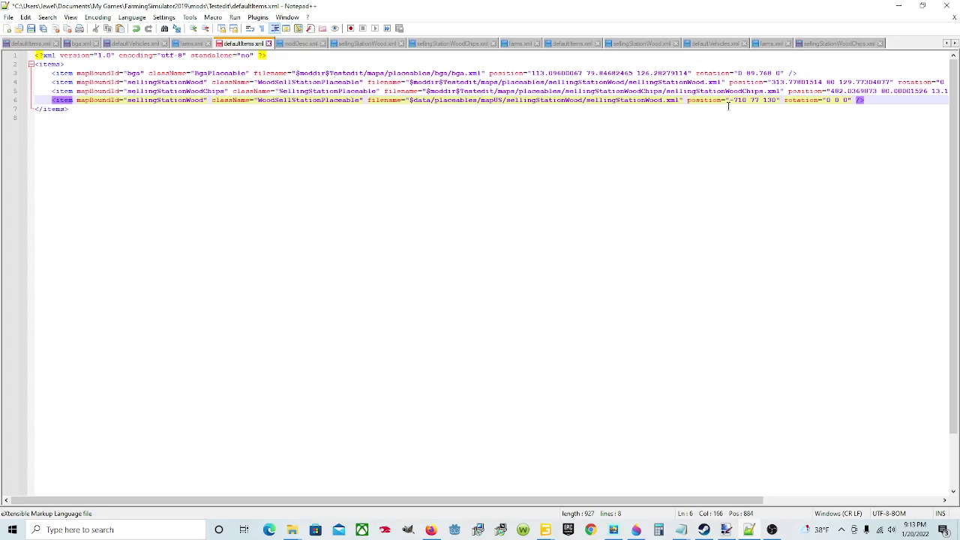
drag(730, 100, 775, 101)
right_click(755, 102)
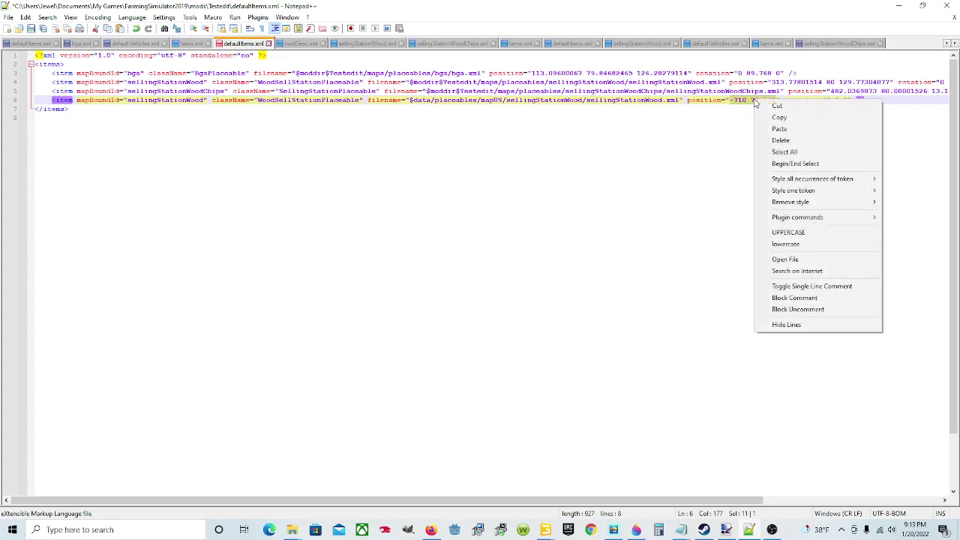
click(780, 129)
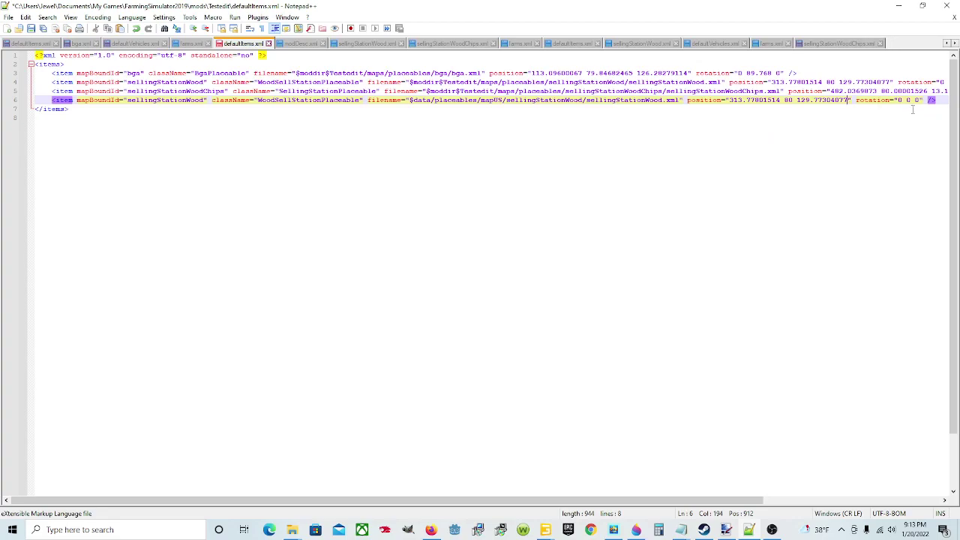
- Compare sellingStationWood's rotation in GIANTS Editor with the rotation values of the pasted entry in Notepad++
mouse_move(553, 530)
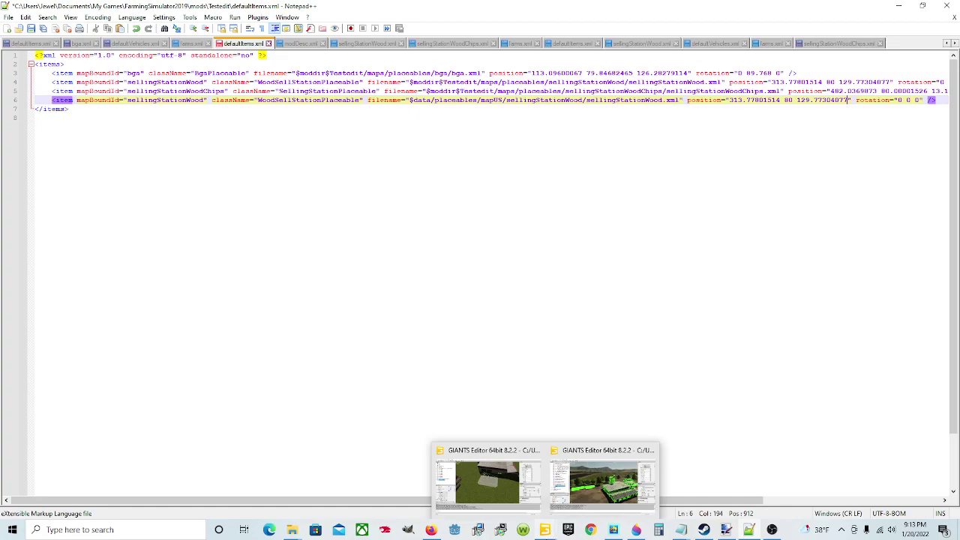
click(484, 483)
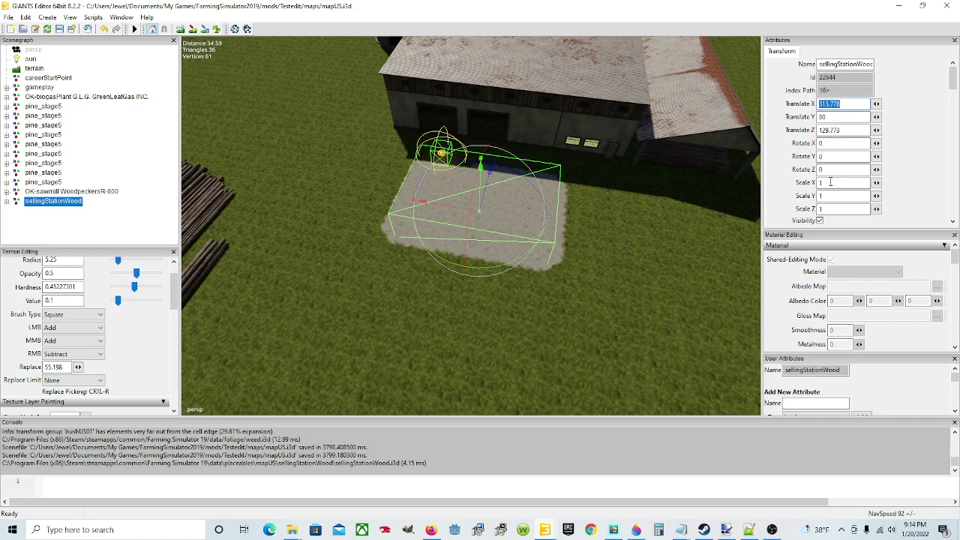
click(830, 144)
click(739, 483)
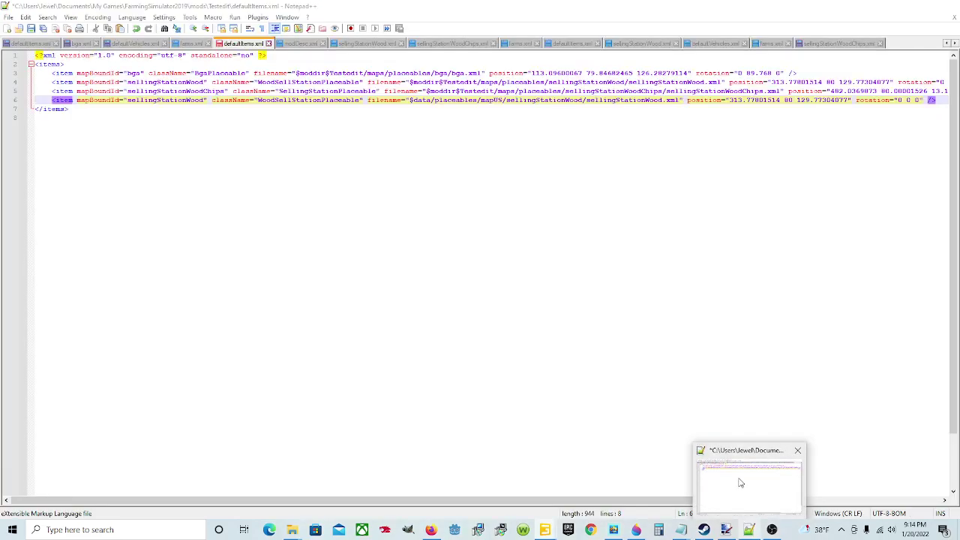
click(900, 100)
drag(899, 100, 918, 100)
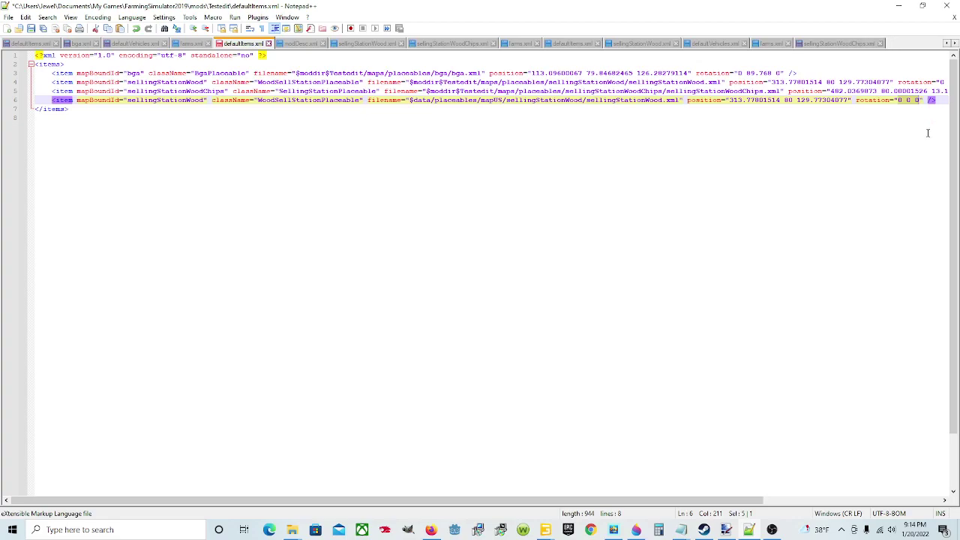
right_click(910, 99)
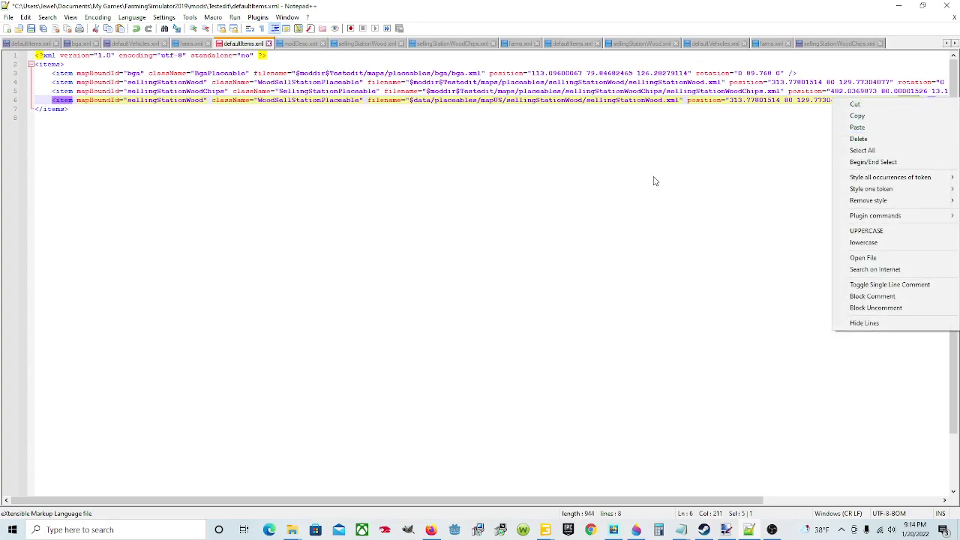
click(758, 166)
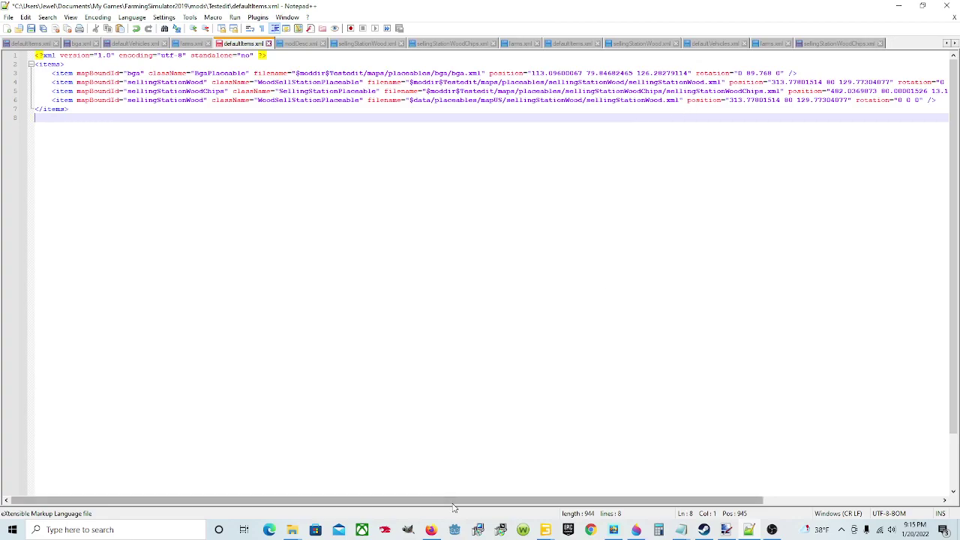
- Switch to File Explorer's Testedit window and open the placeables folder inside maps
mouse_move(291, 531)
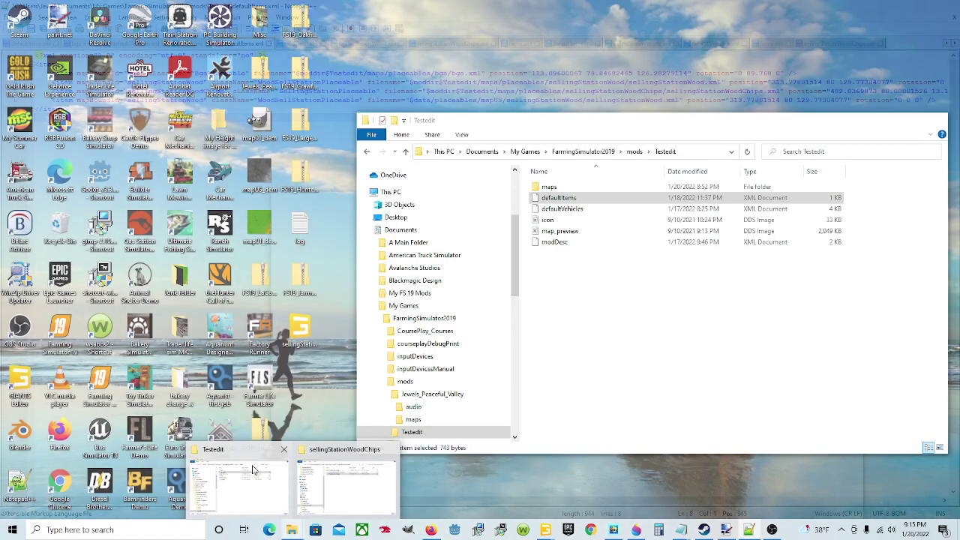
click(255, 471)
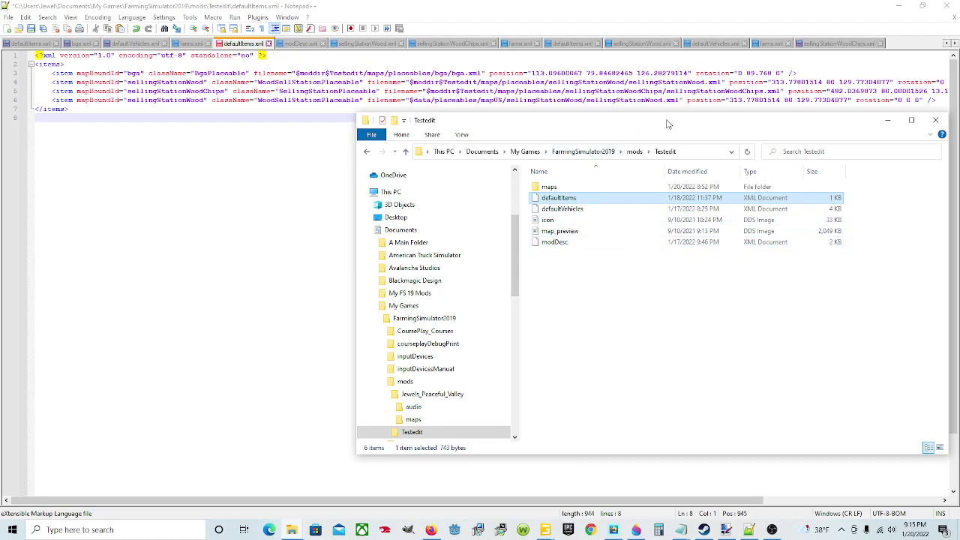
drag(667, 124, 585, 126)
double_click(473, 189)
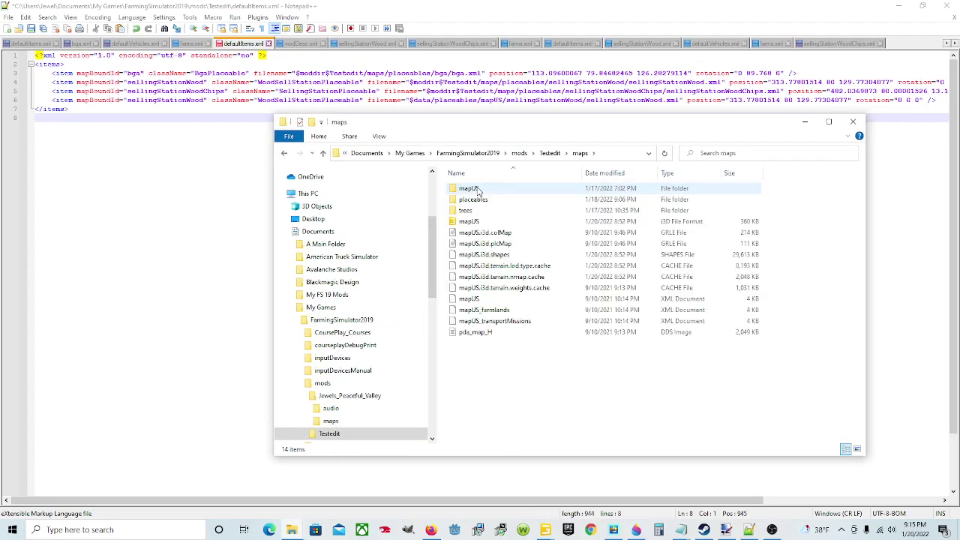
double_click(501, 199)
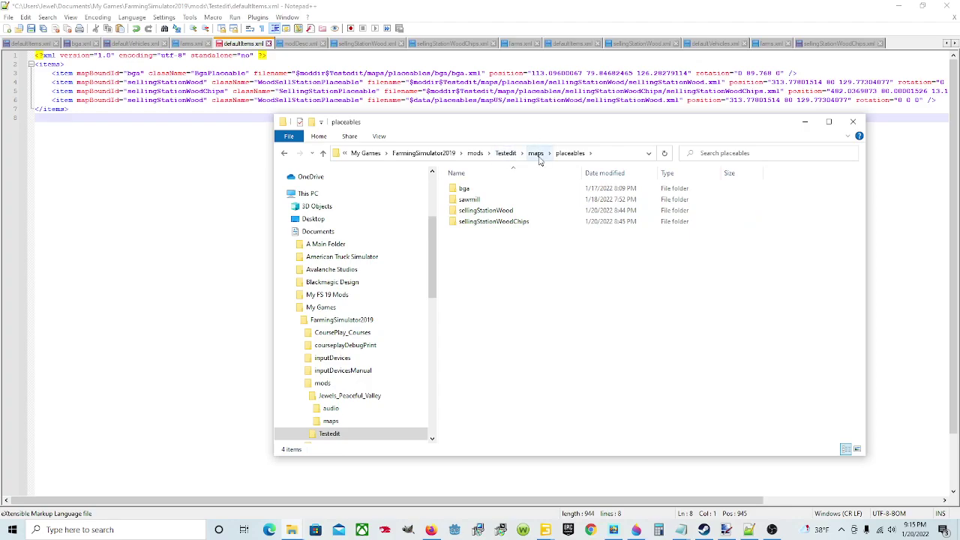
- Go back to the maps folder, create a new folder there, delete it and reopen placeables
click(574, 154)
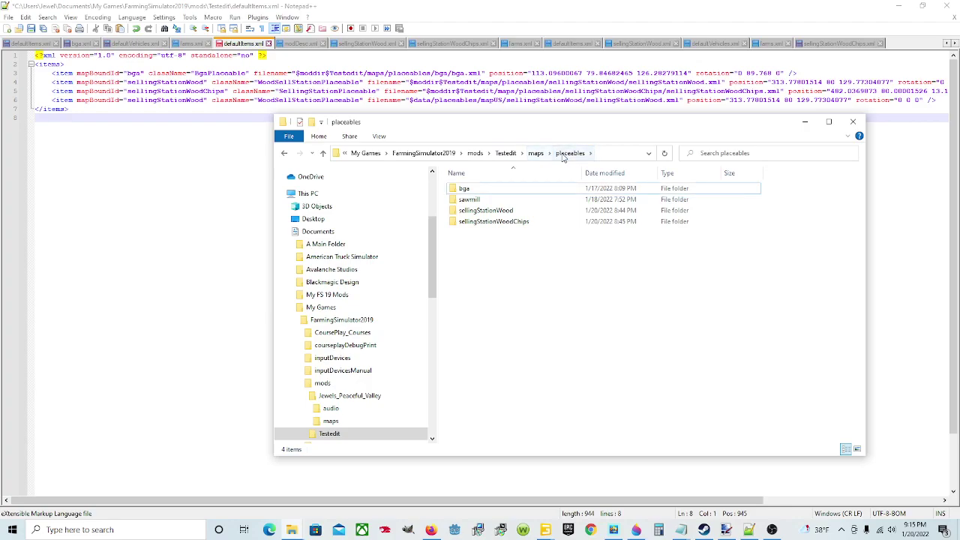
click(535, 153)
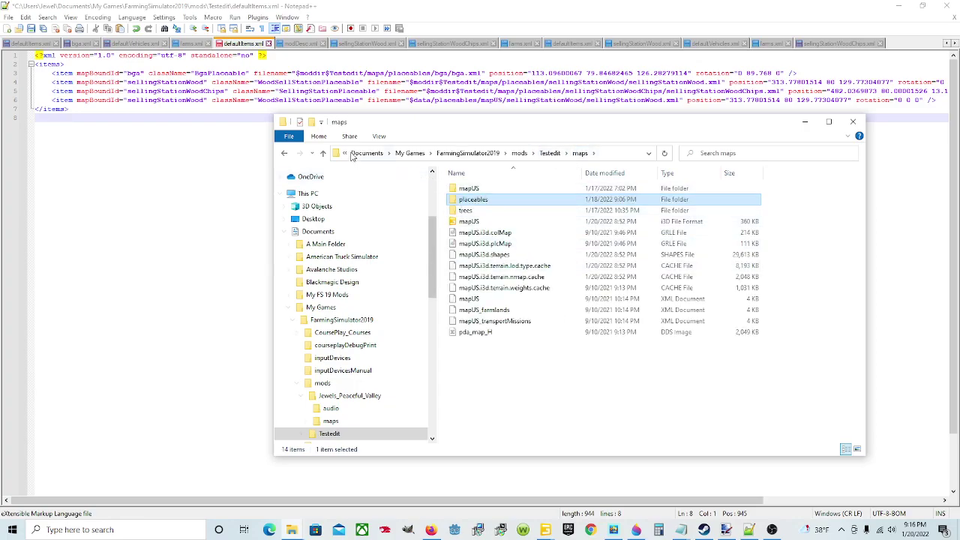
click(314, 123)
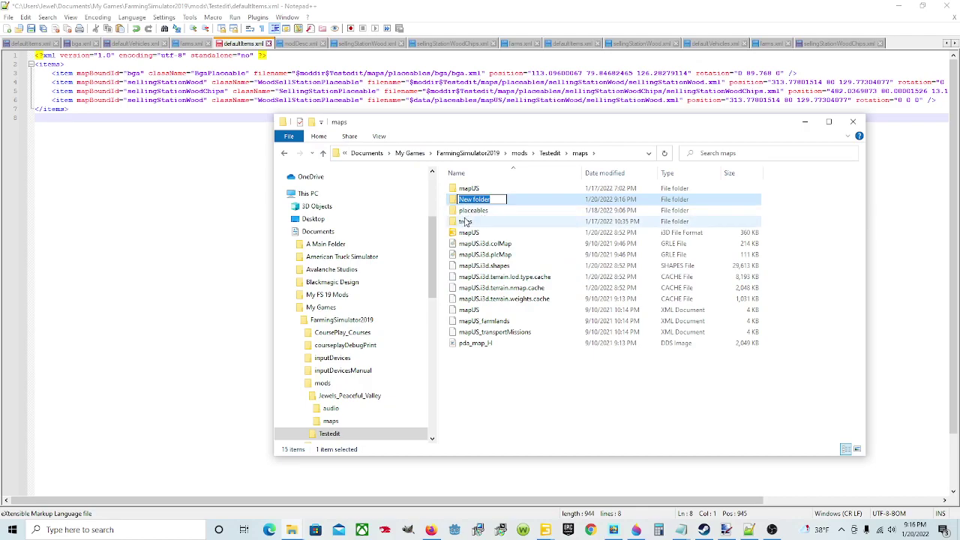
click(520, 201)
click(521, 201)
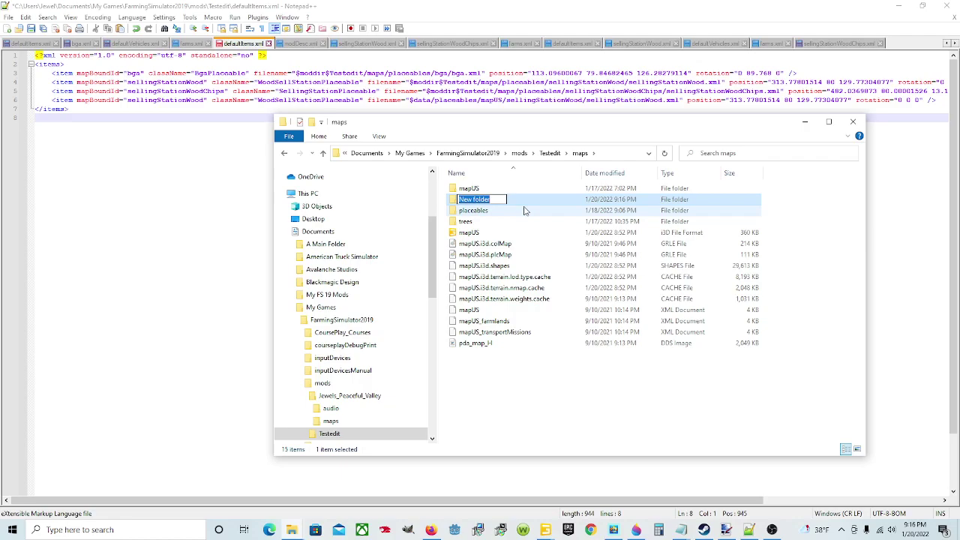
key(Return)
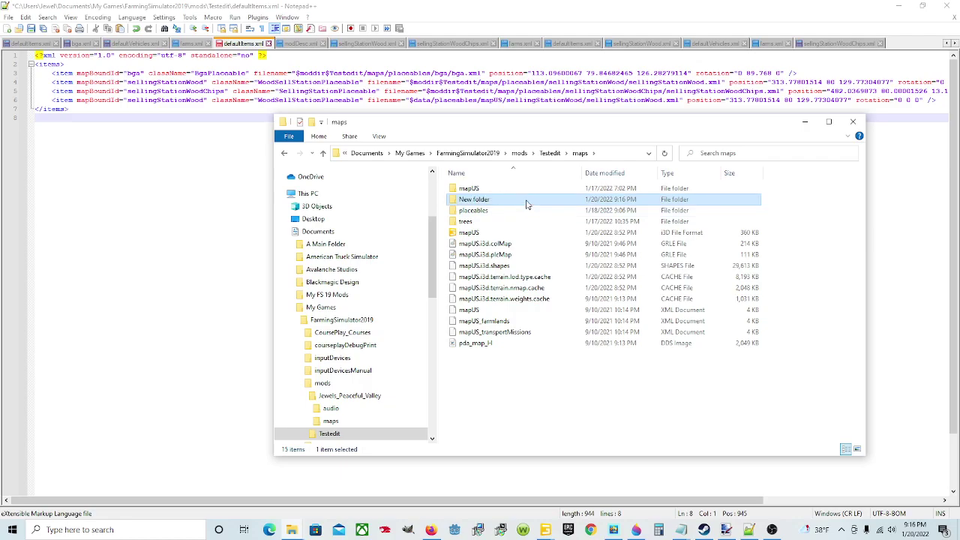
key(Delete)
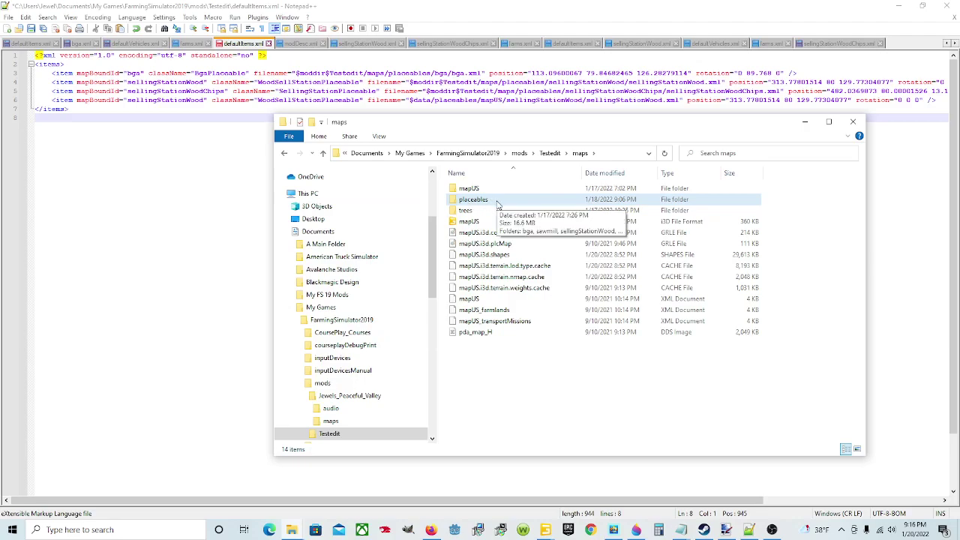
double_click(474, 200)
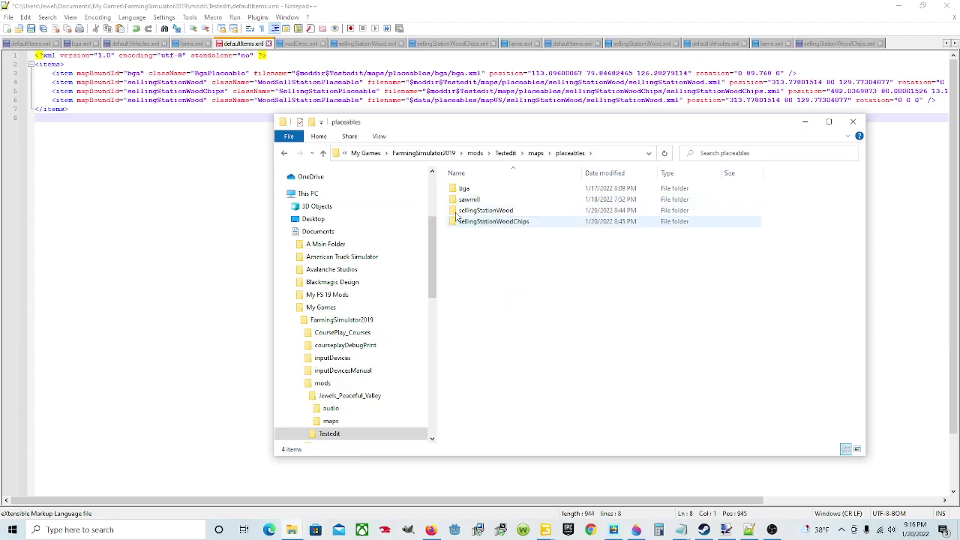
- Create a new folder inside placeables with its name ready for editing, and delete it again
click(312, 122)
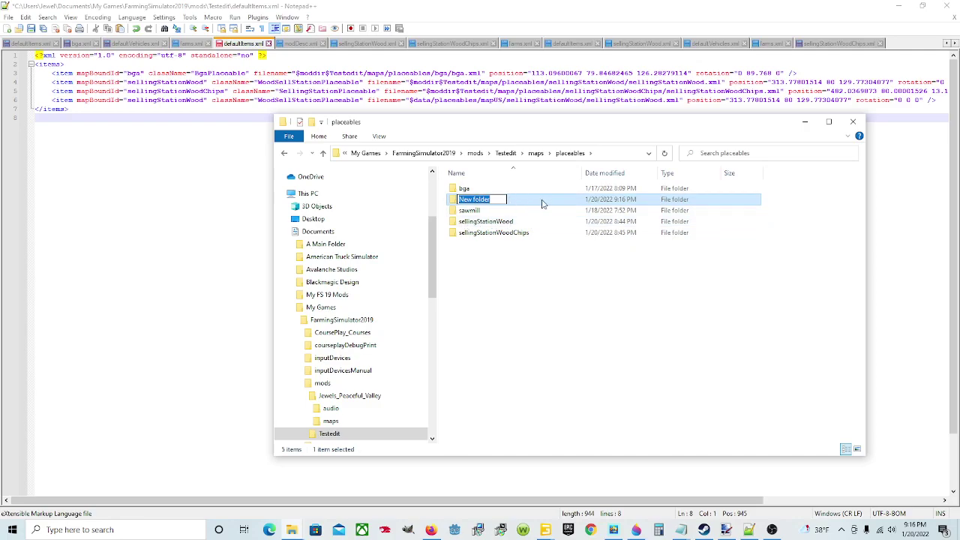
click(527, 203)
key(F2)
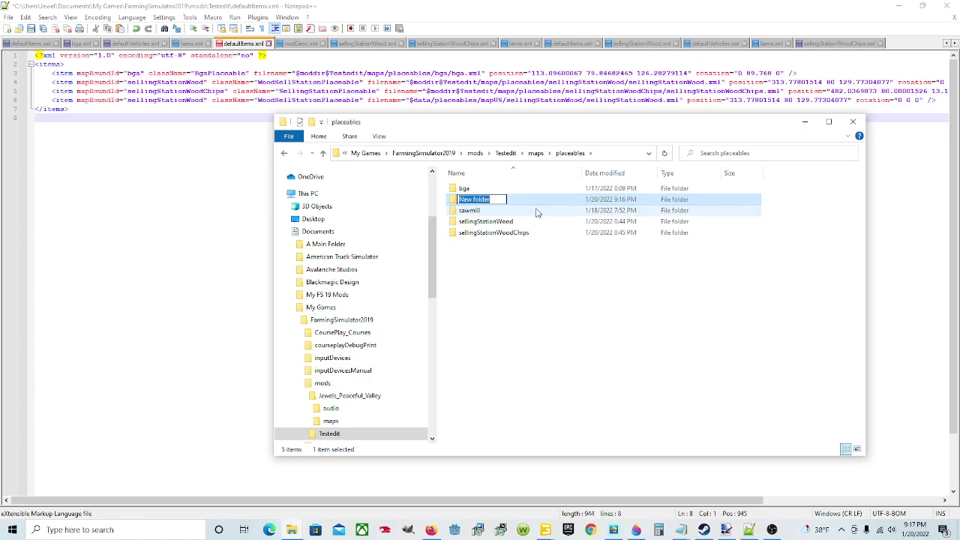
key(BackSpace)
click(515, 205)
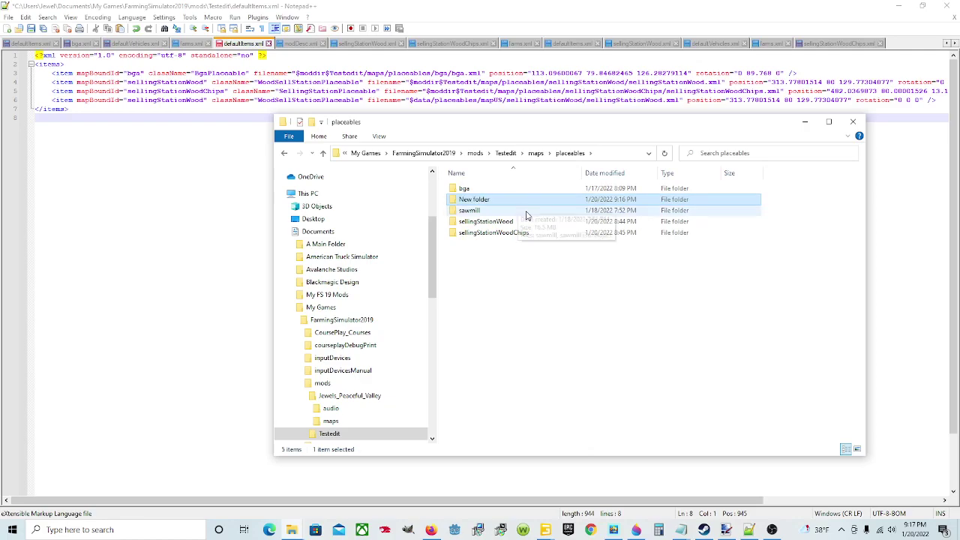
key(Delete)
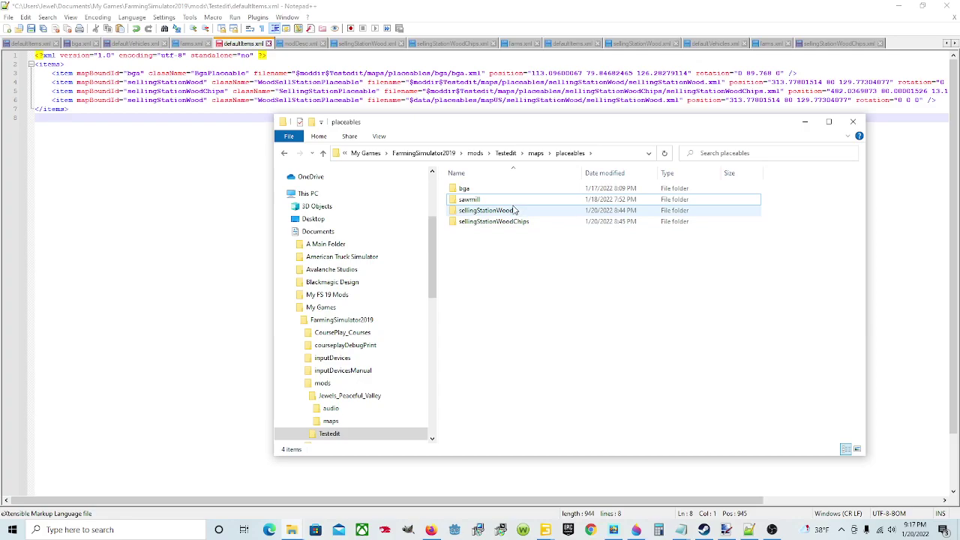
- Open the sellingStationWood folder inside Testedit's placeables
double_click(517, 211)
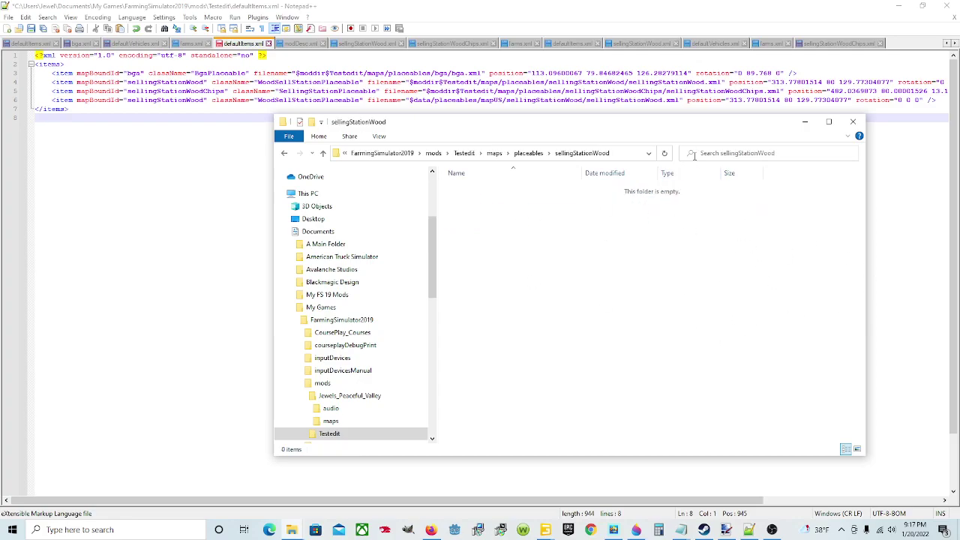
drag(682, 134, 606, 131)
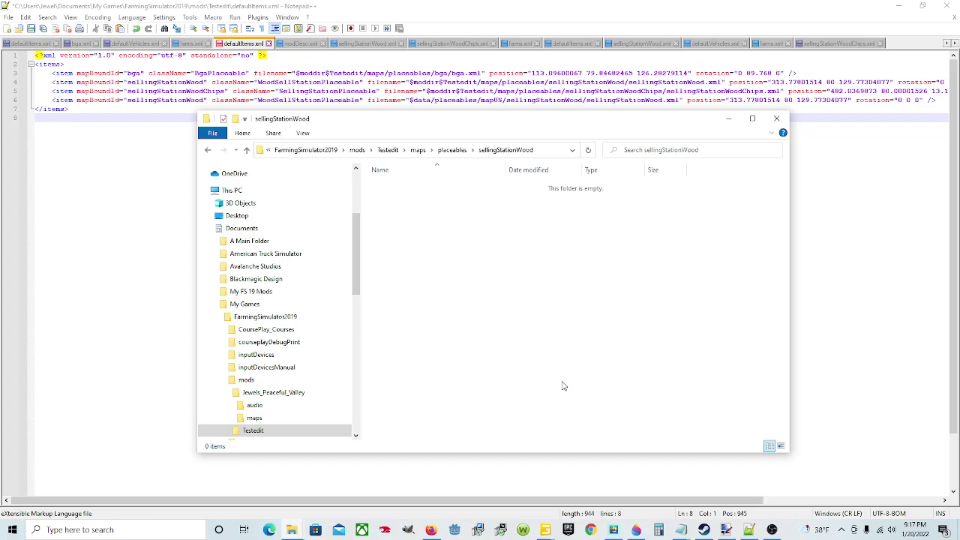
- Switch to the Testedit map in GIANTS Editor and start exporting the sellingStationWood object with its files
mouse_move(545, 531)
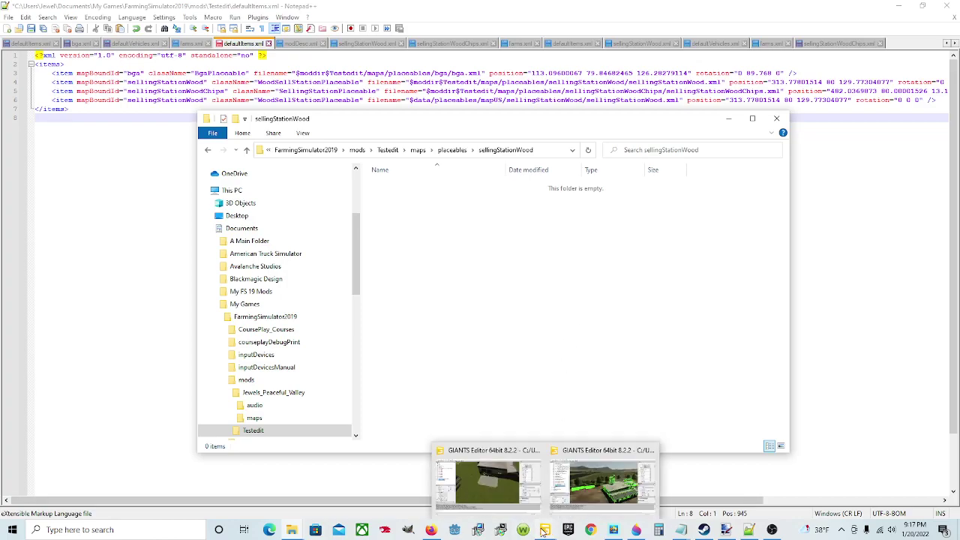
click(499, 479)
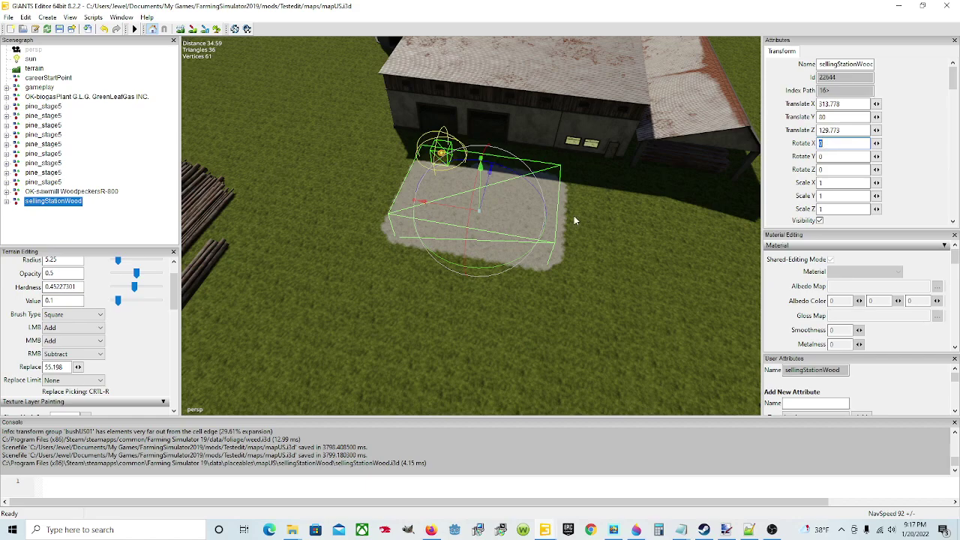
click(19, 204)
click(7, 18)
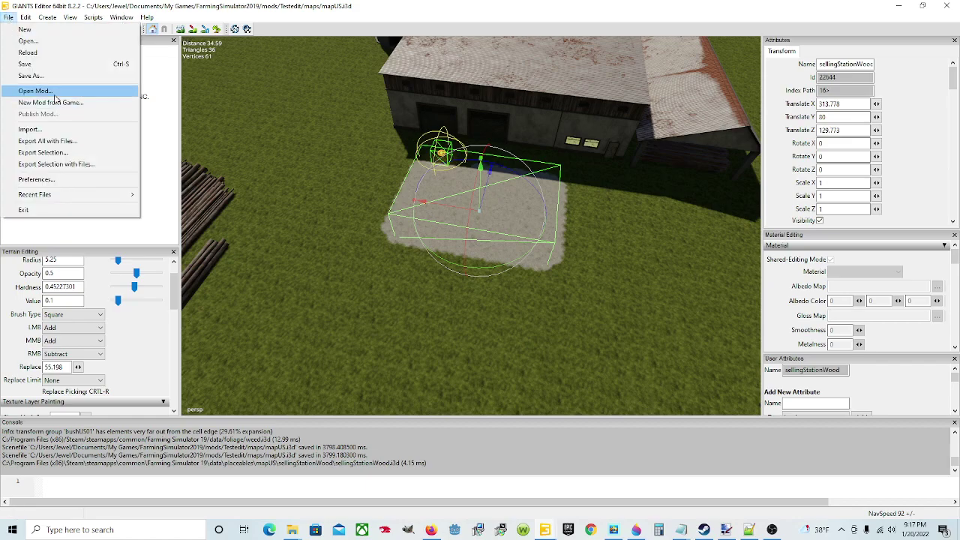
click(80, 165)
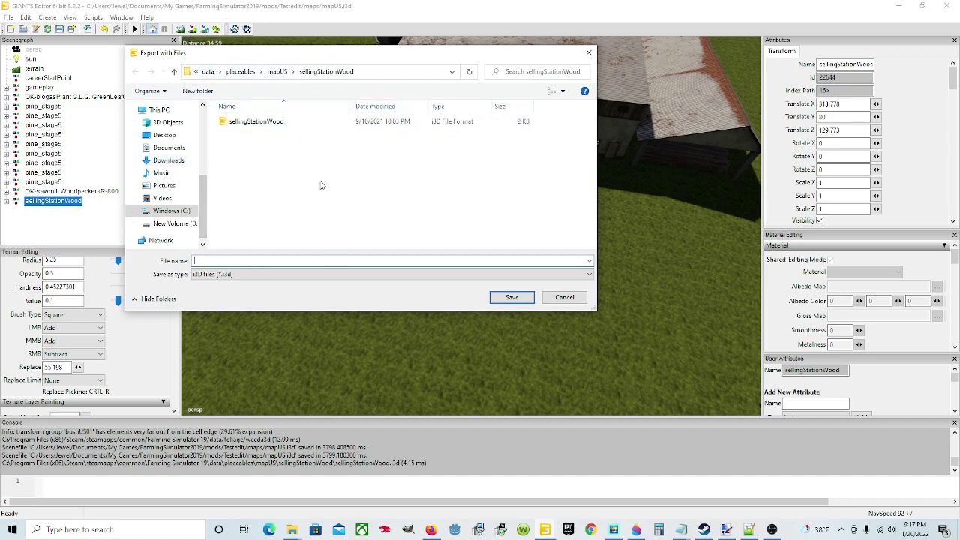
- Set the export destination to Documents\My Games\FarmingSimulator2019\mods\Testedit\maps\placeables\sellingStationWood
click(170, 149)
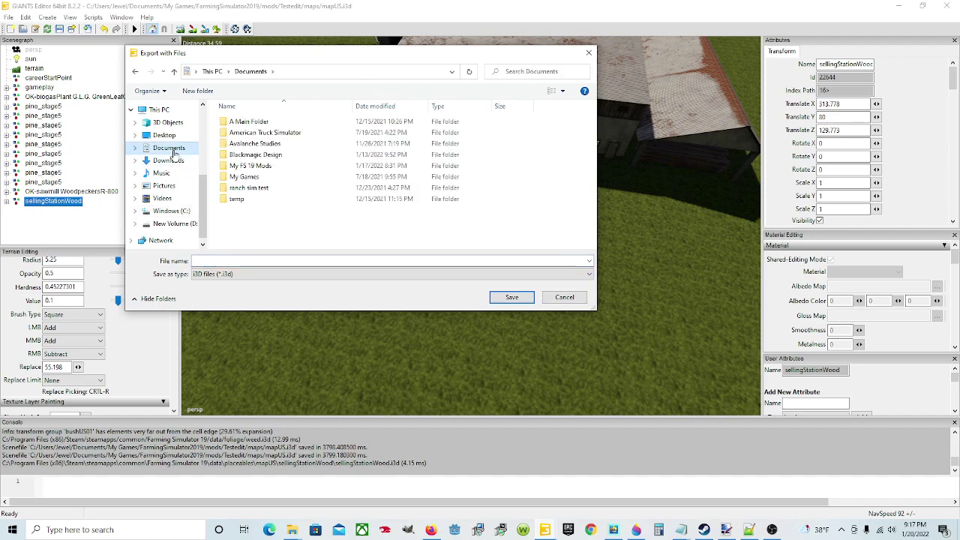
double_click(263, 179)
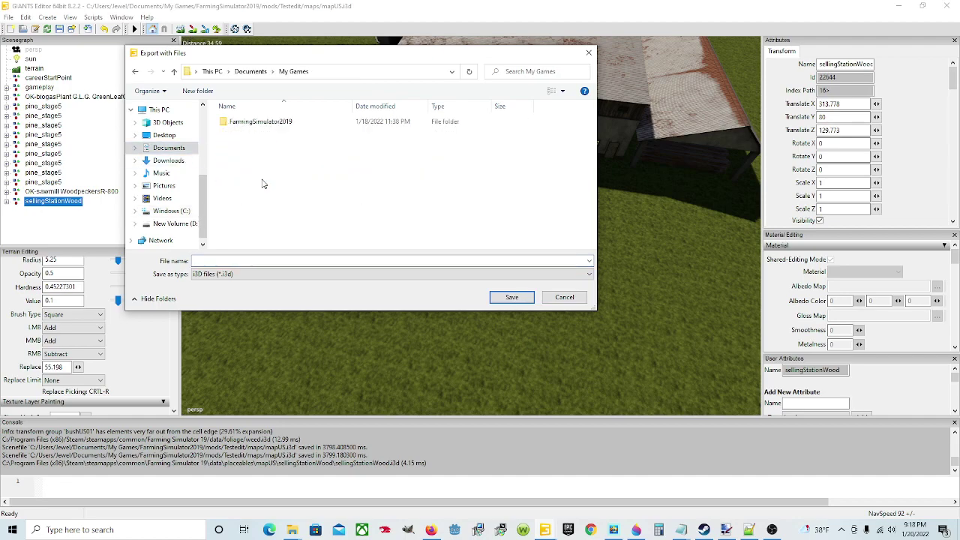
double_click(278, 126)
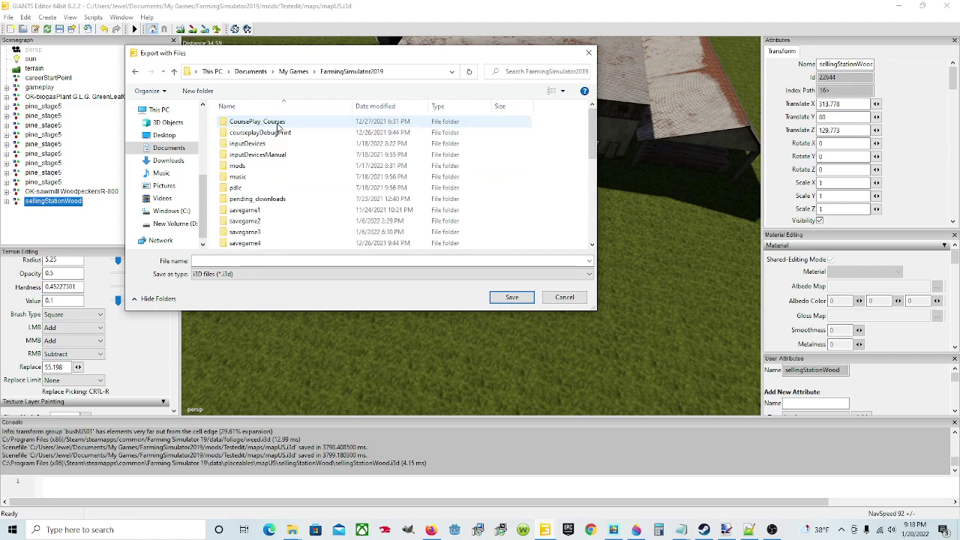
double_click(262, 167)
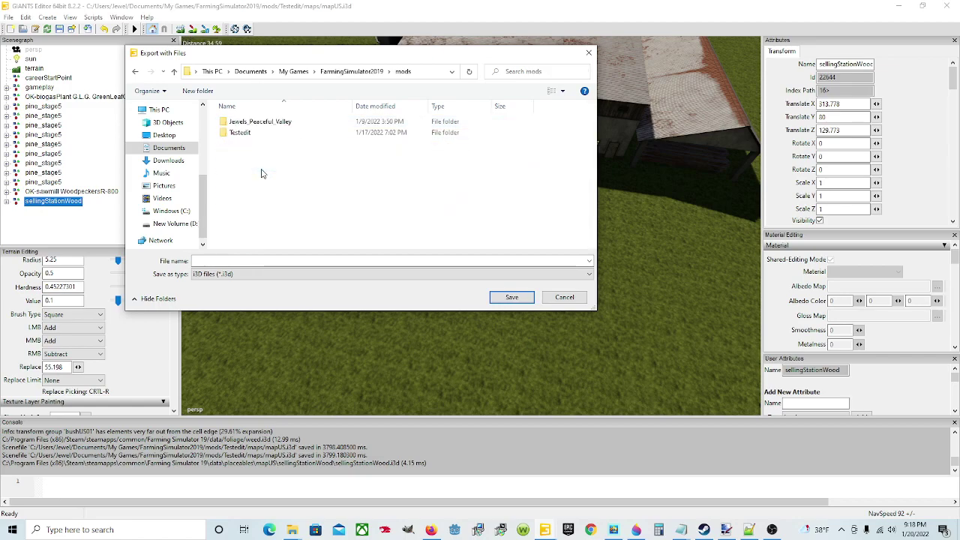
double_click(248, 135)
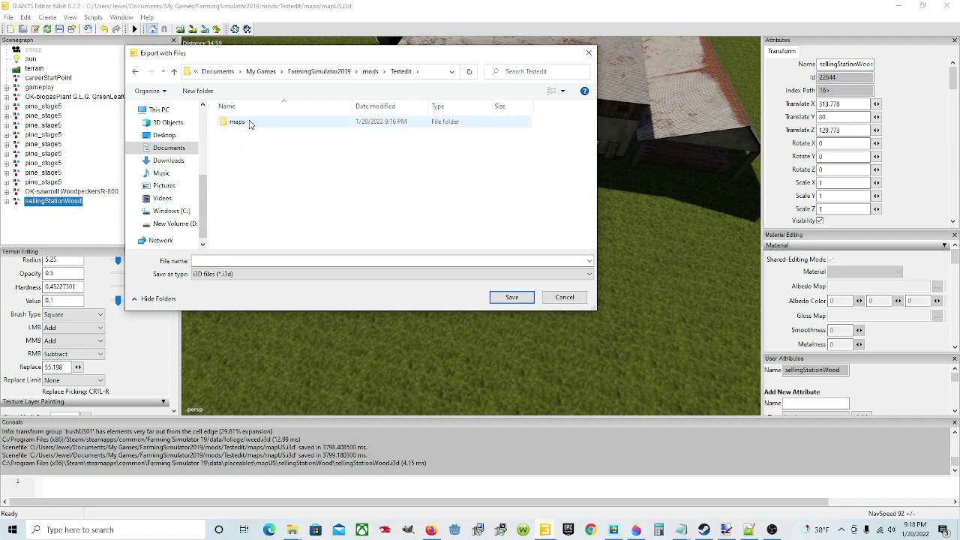
double_click(249, 122)
double_click(280, 134)
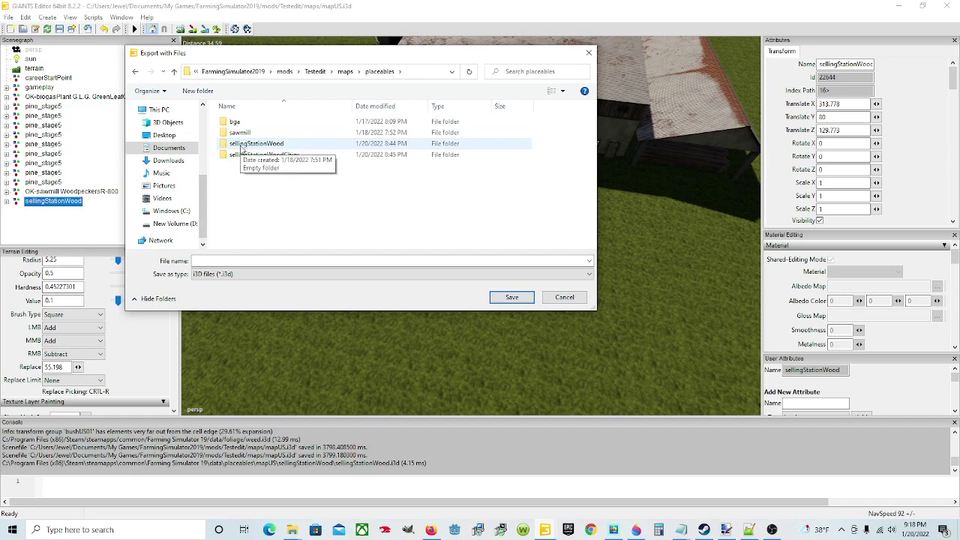
double_click(275, 143)
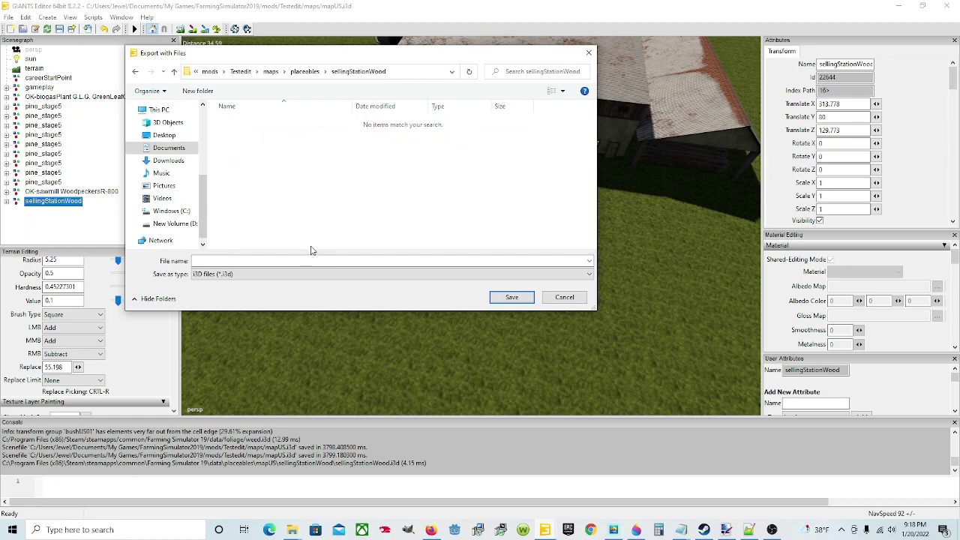
- Save the export as sellingStationWood in i3D format and agree to get the parent directory structure
text(selling)
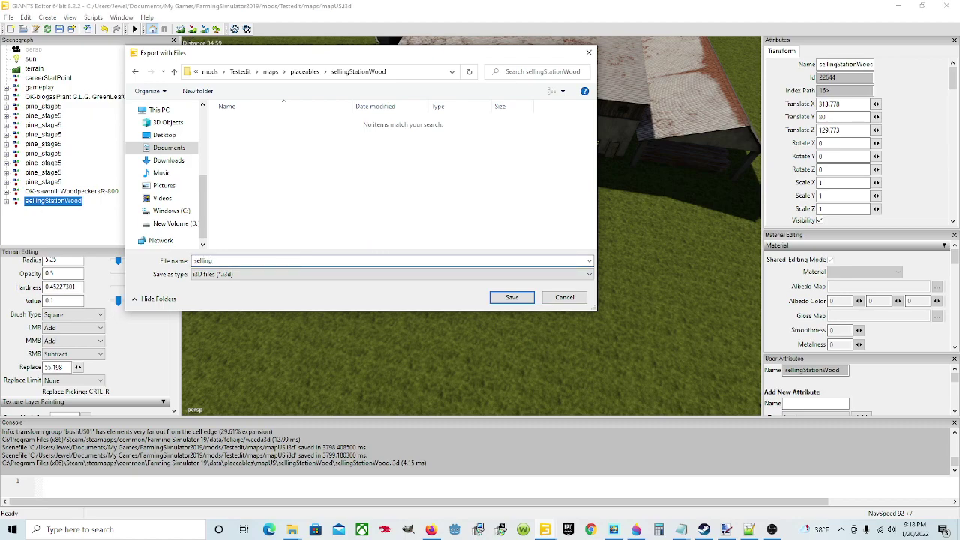
text(StationWood)
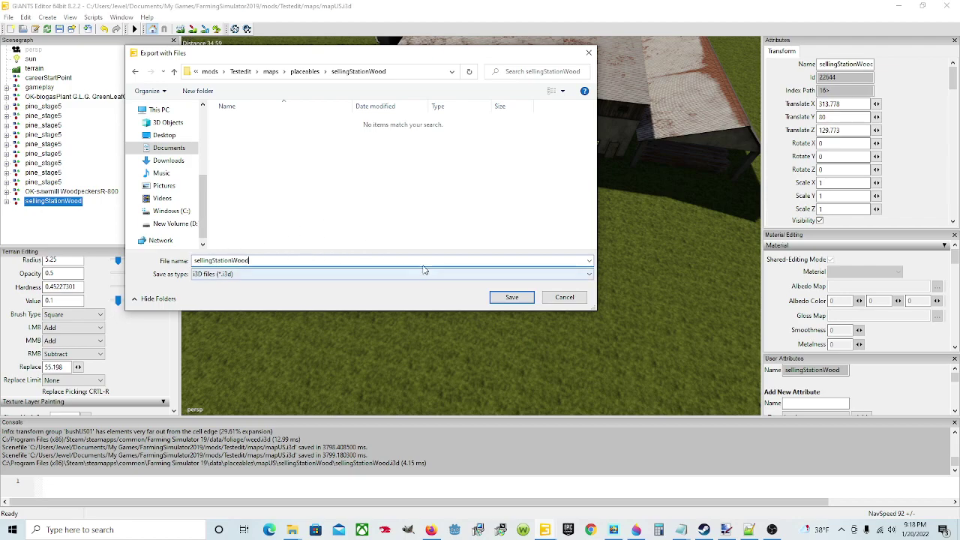
click(500, 298)
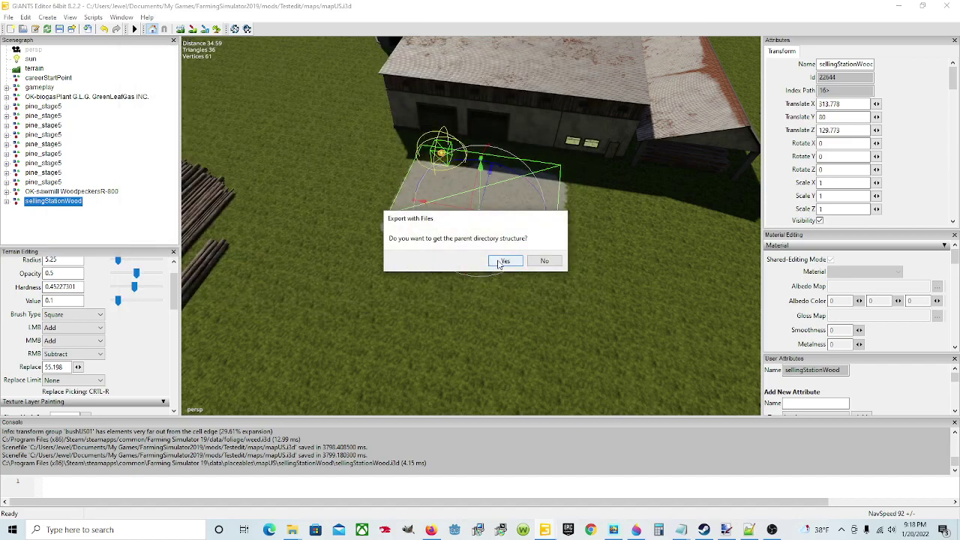
click(502, 262)
click(504, 261)
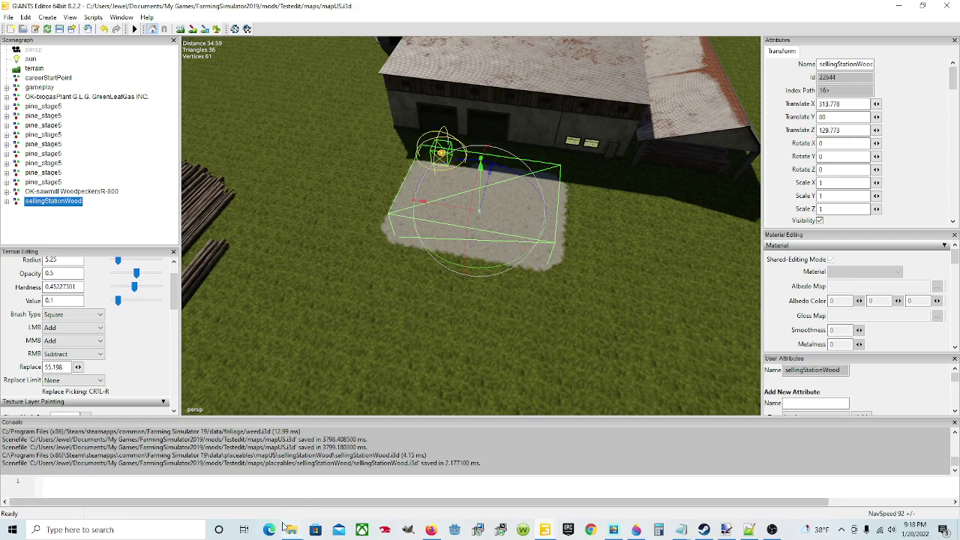
- Switch to the sellingStationWood window in File Explorer and browse to C:\Program Files (x86)\Steam
mouse_move(294, 530)
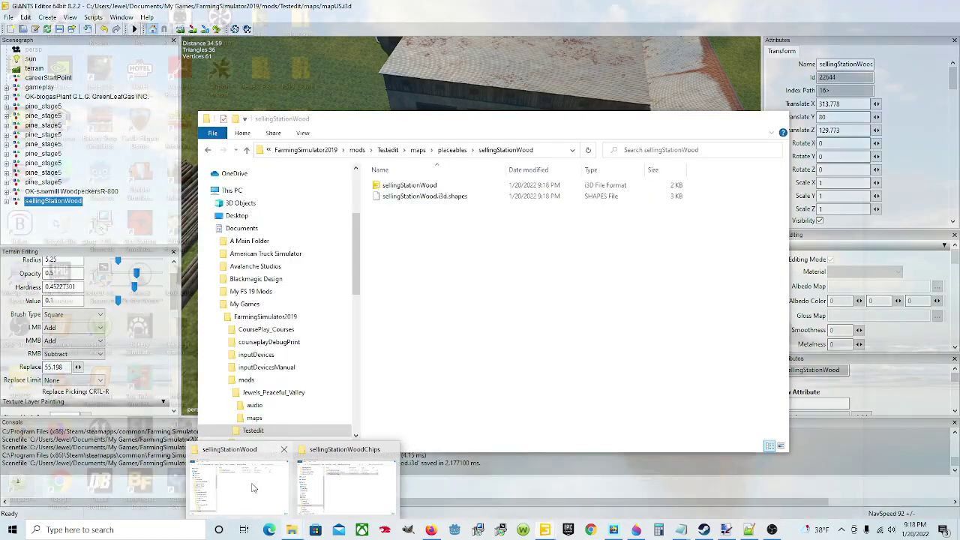
click(252, 493)
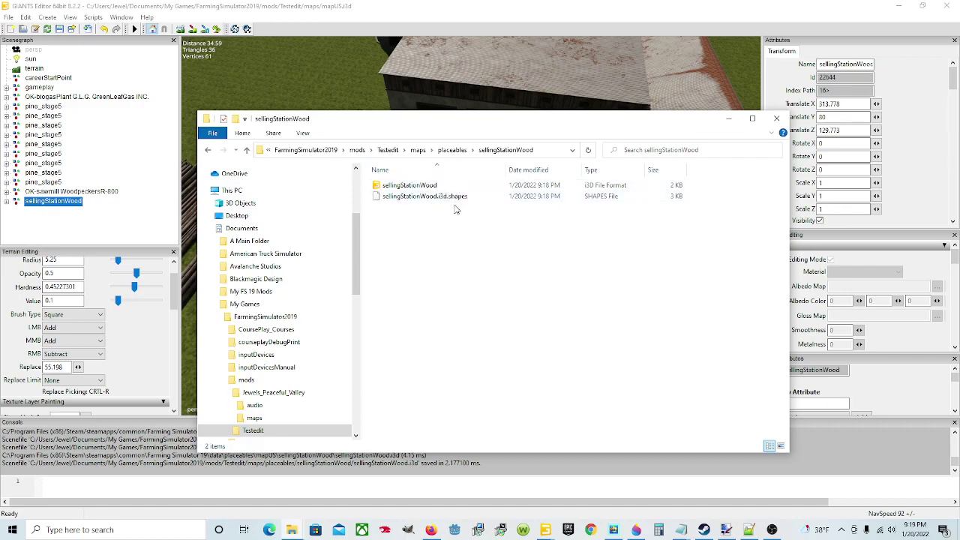
scroll(308, 352, down, 5)
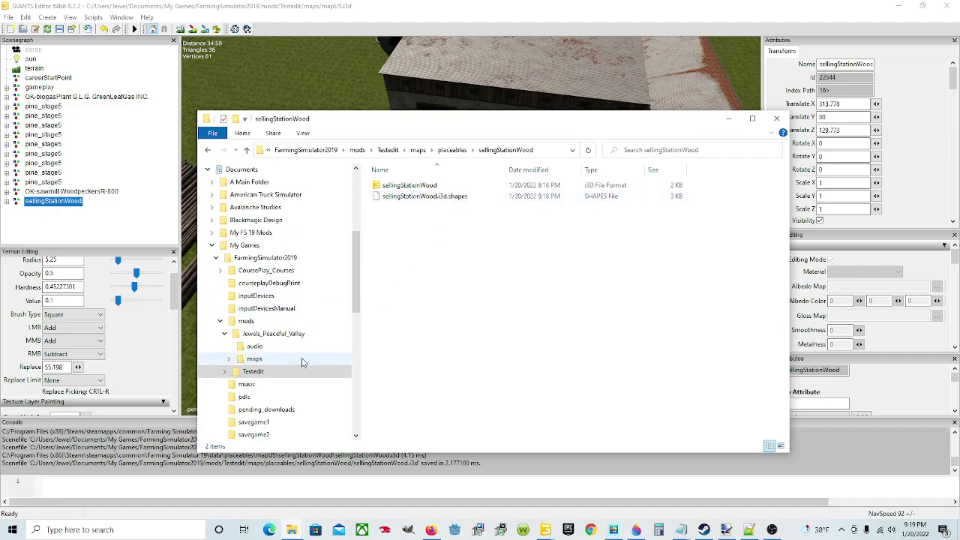
scroll(302, 364, down, 2)
drag(356, 365, 356, 423)
click(271, 398)
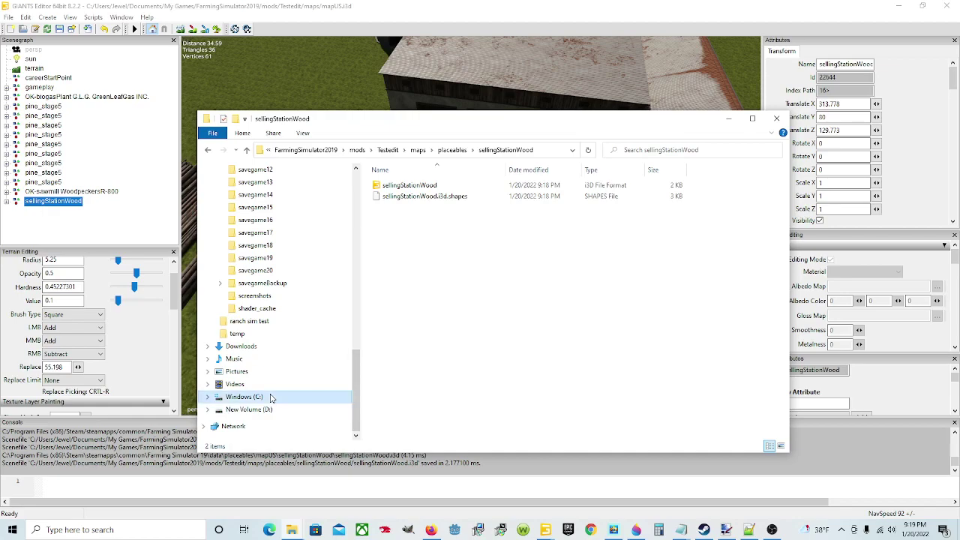
double_click(271, 398)
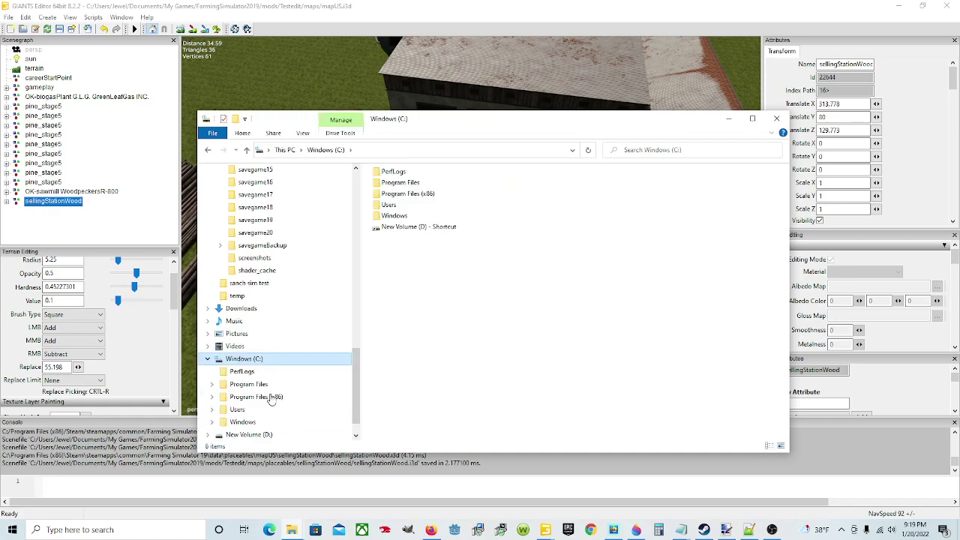
double_click(432, 196)
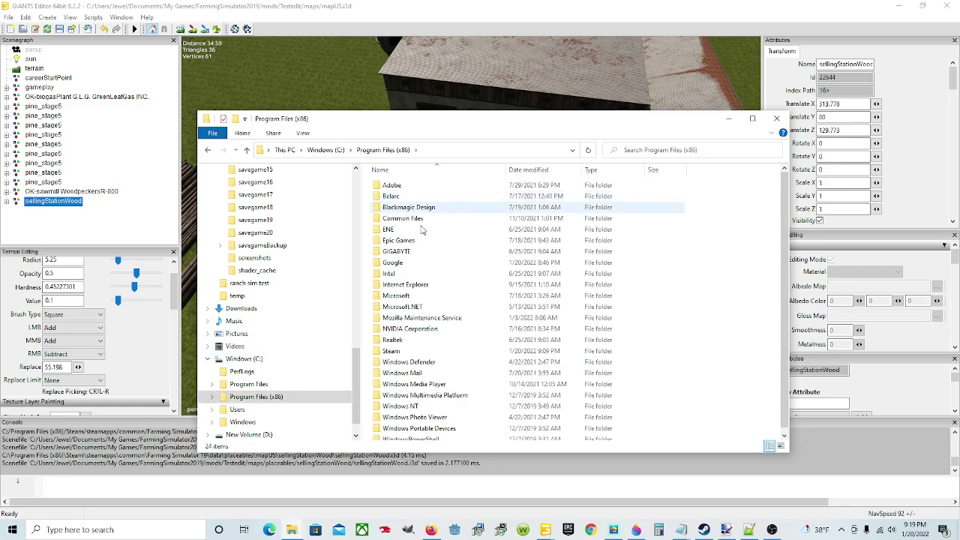
double_click(414, 350)
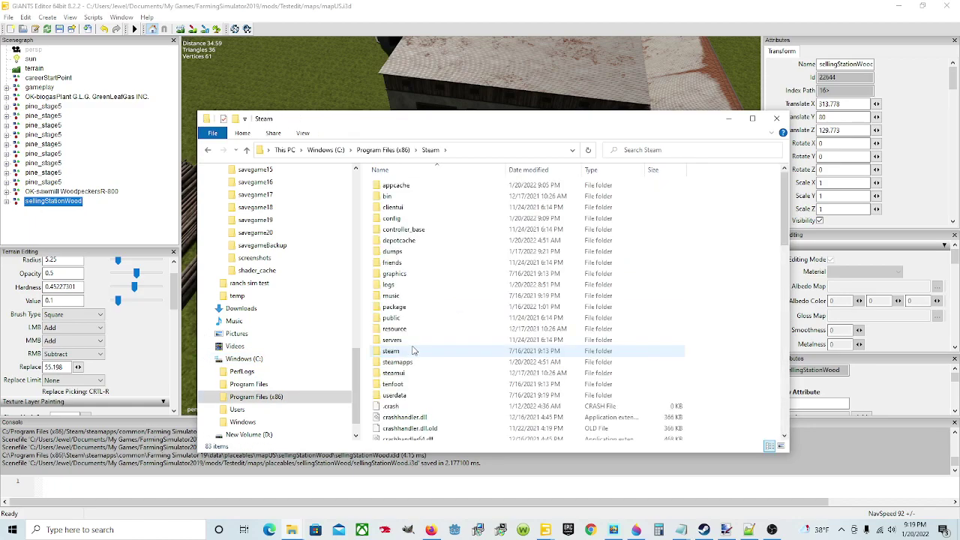
- Open the game's original folder steamapps\common\Farming Simulator 19\data\placeables\mapUS\sellingStationWood
scroll(414, 334, down, 4)
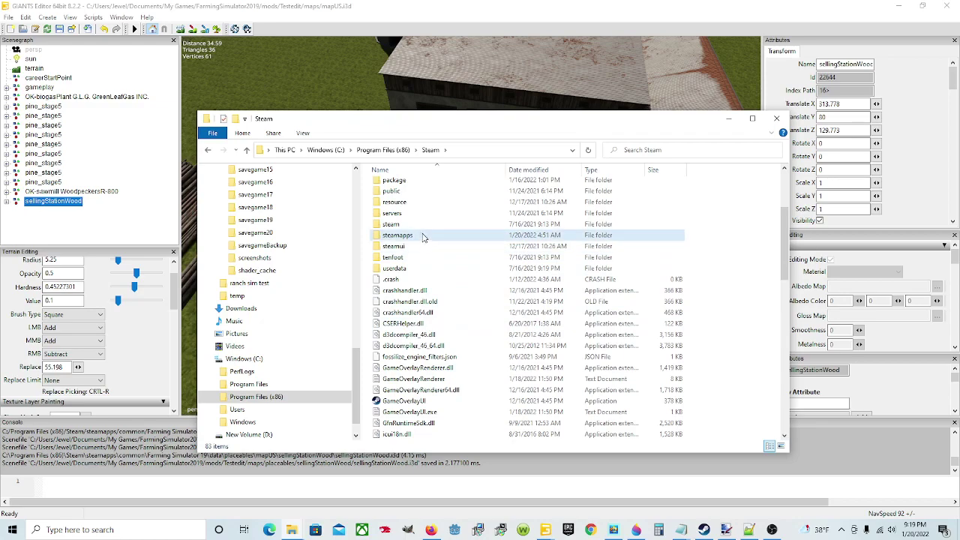
double_click(420, 238)
double_click(426, 186)
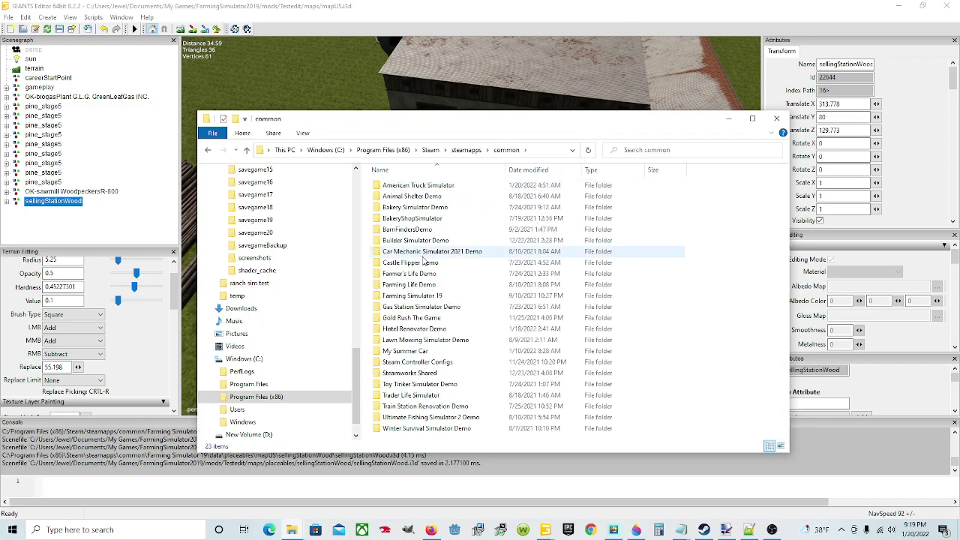
double_click(439, 296)
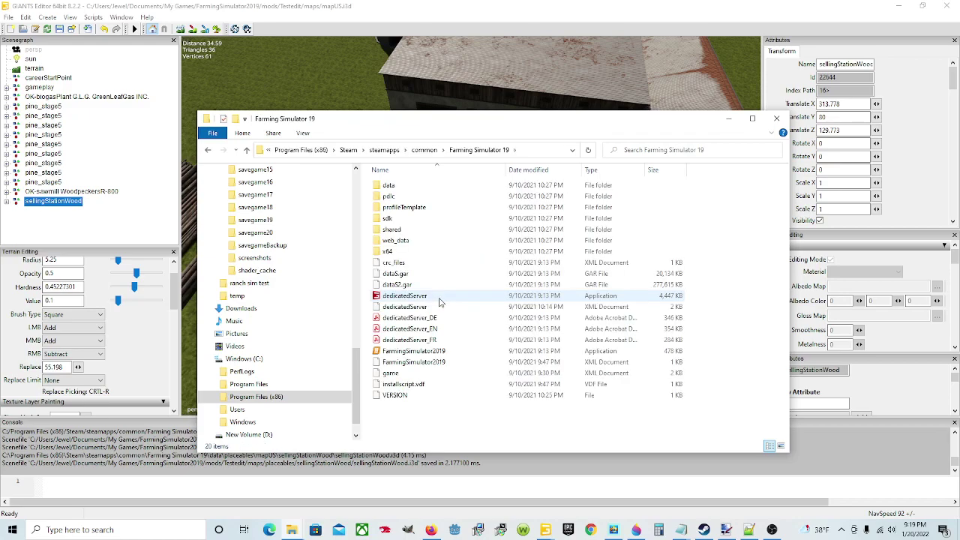
double_click(423, 188)
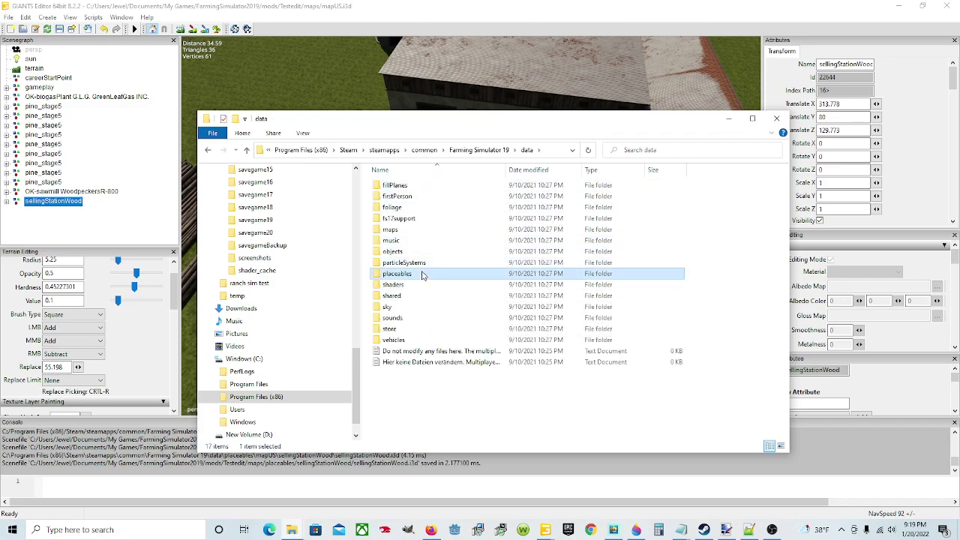
double_click(420, 274)
double_click(410, 297)
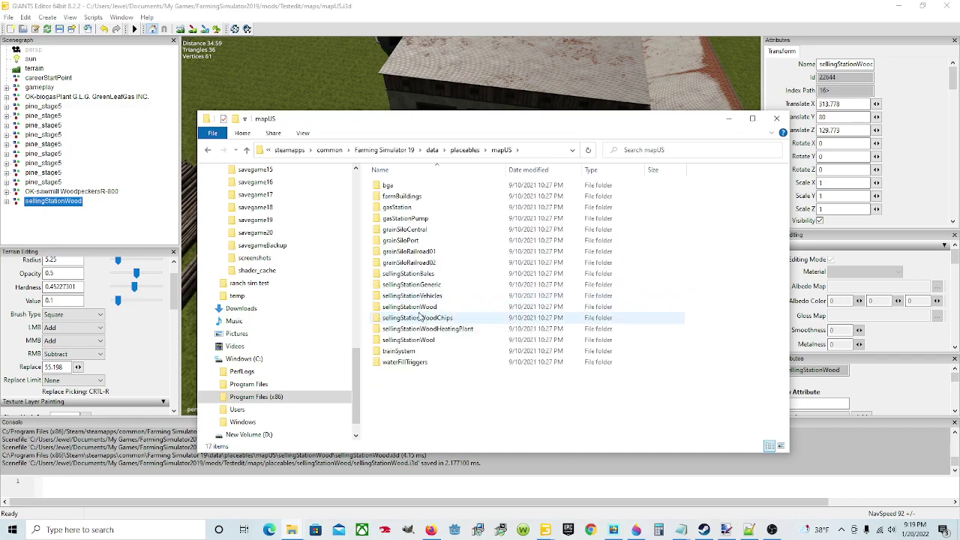
double_click(418, 309)
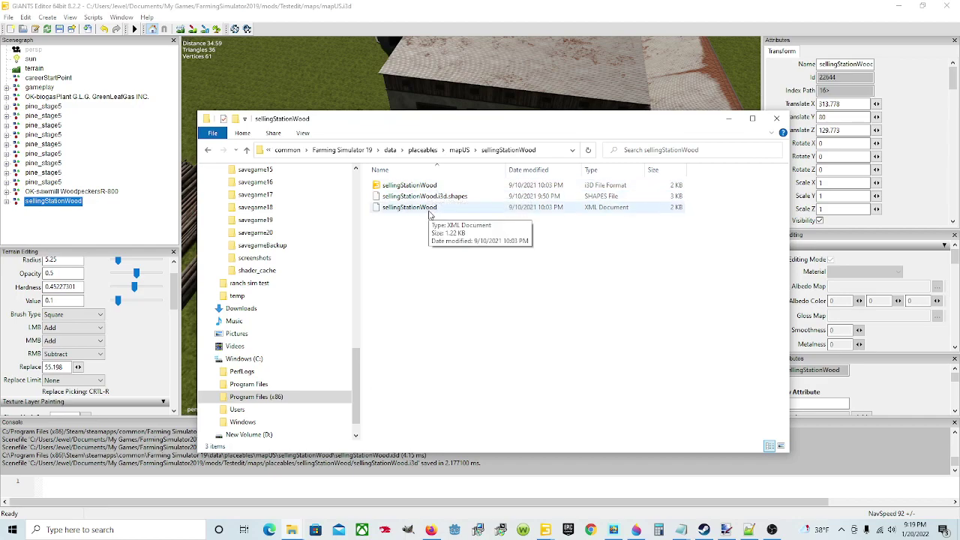
- Copy the sellingStationWood XML document from the game's mapUS placeables
click(426, 211)
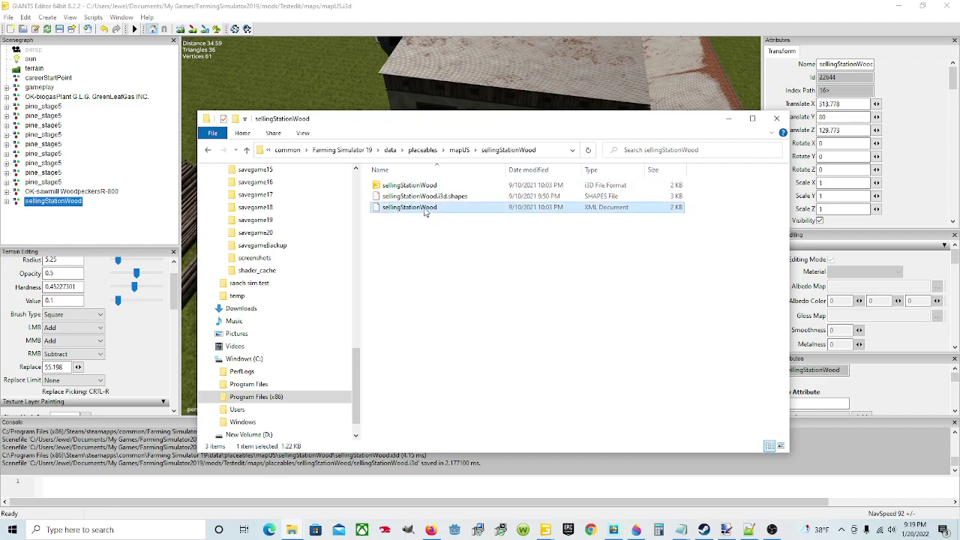
right_click(425, 211)
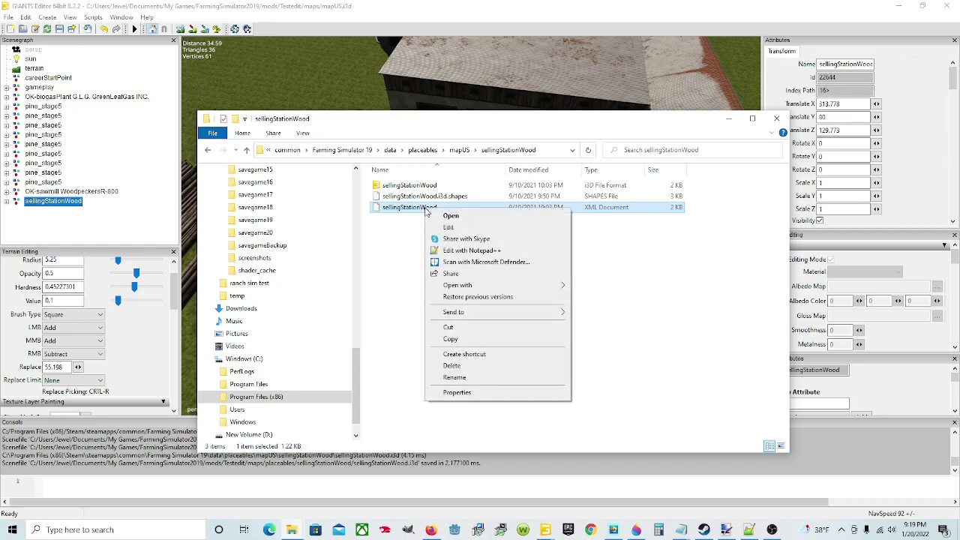
click(466, 340)
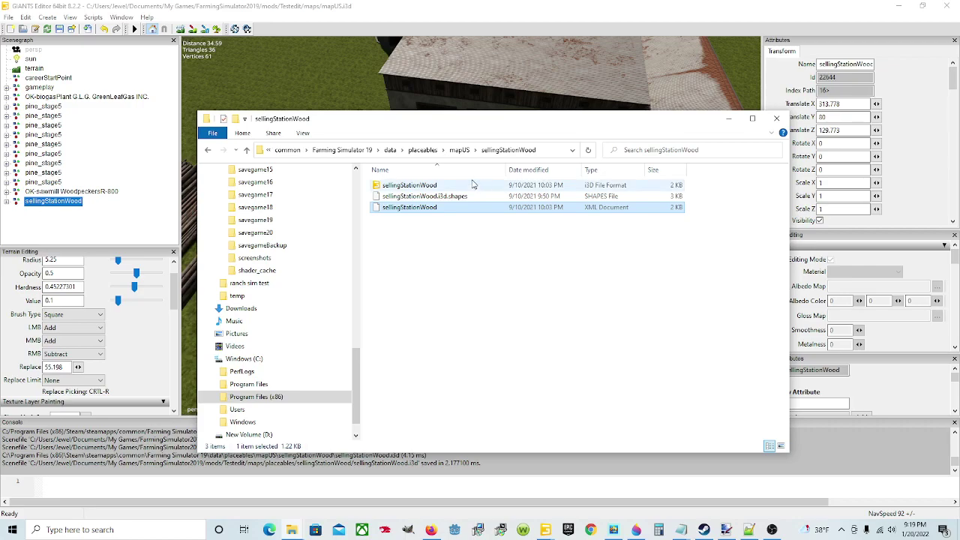
- Browse to Documents\My Games\FarmingSimulator2019\mods\Testedit\maps\placeables\sellingStationWood
drag(356, 352, 347, 161)
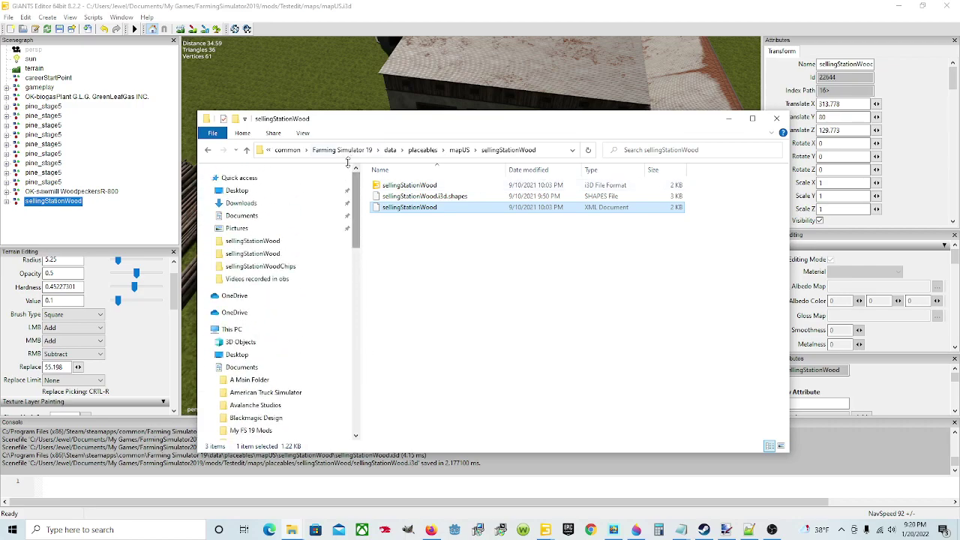
click(257, 215)
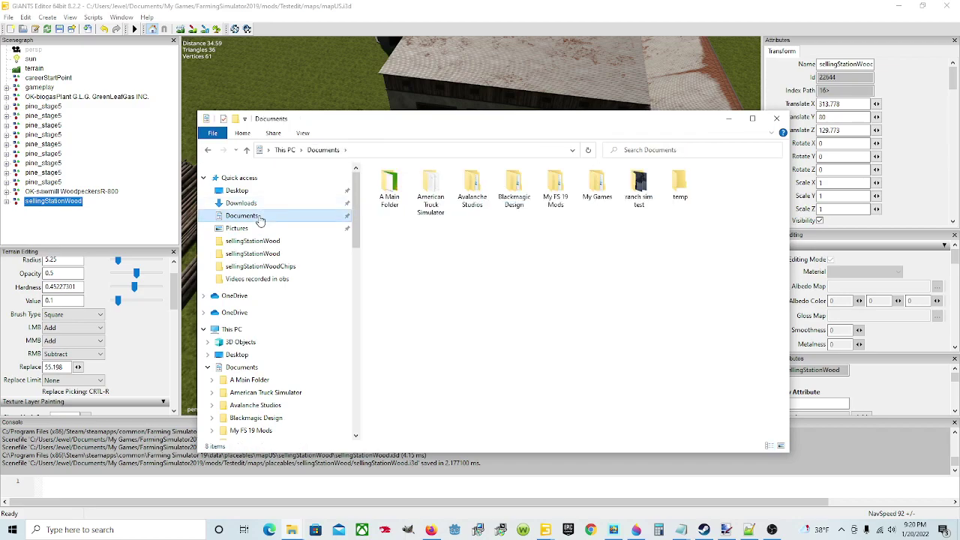
double_click(590, 198)
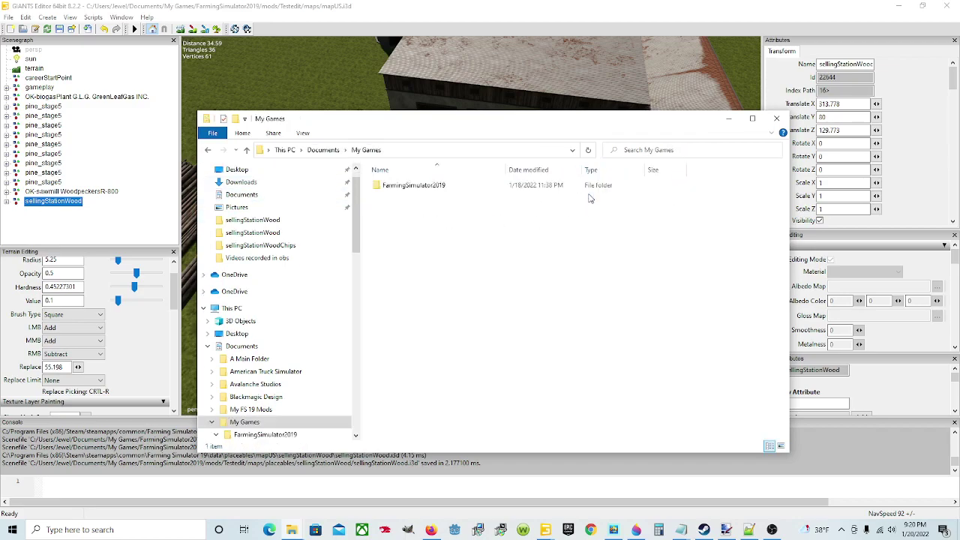
double_click(439, 193)
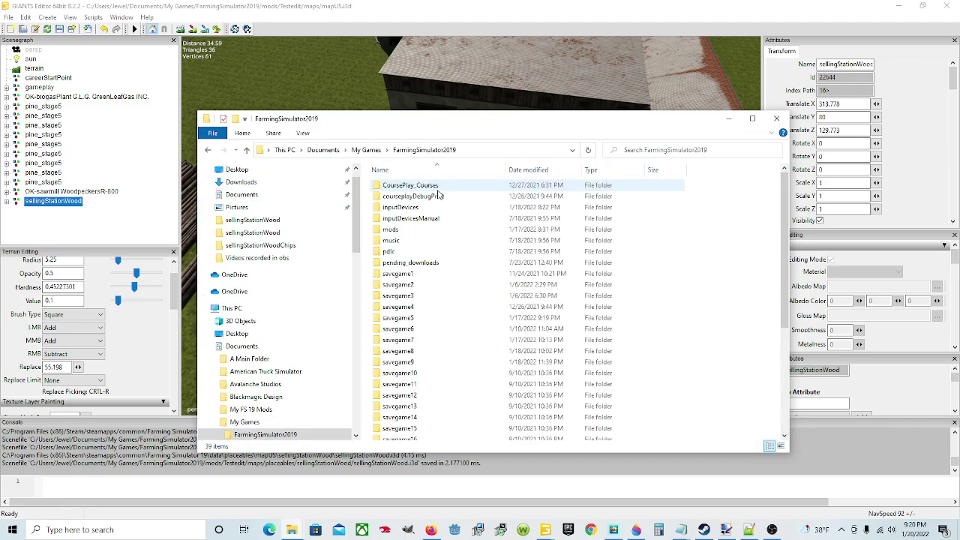
double_click(417, 229)
double_click(409, 198)
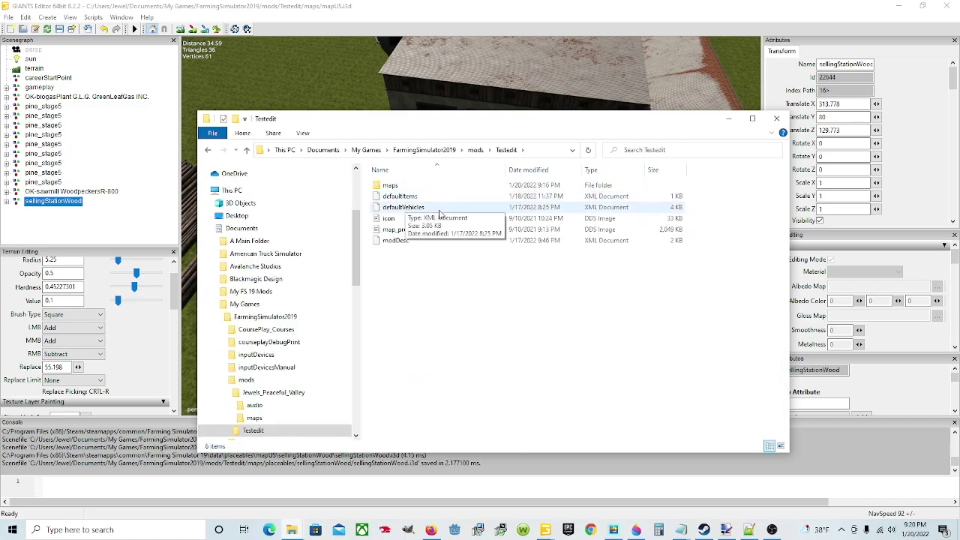
double_click(391, 185)
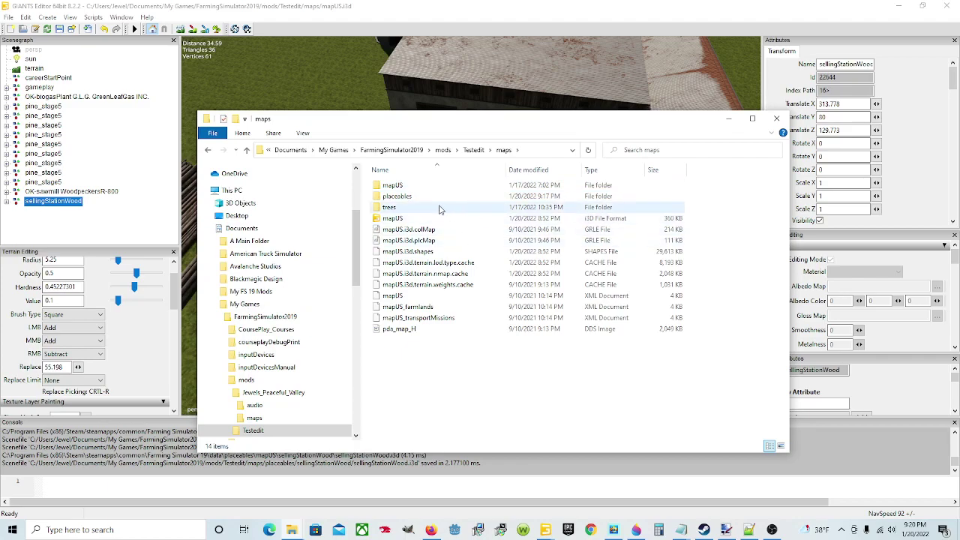
double_click(439, 198)
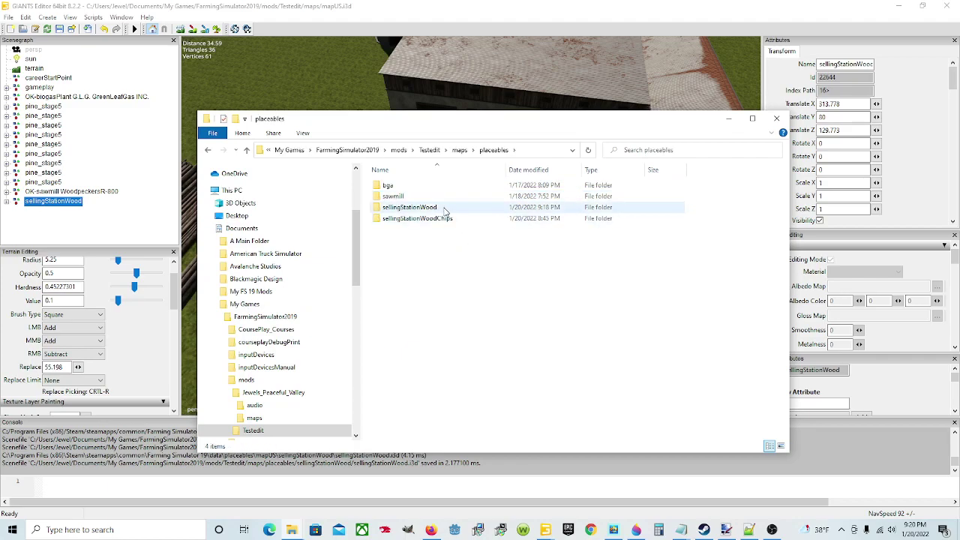
double_click(445, 210)
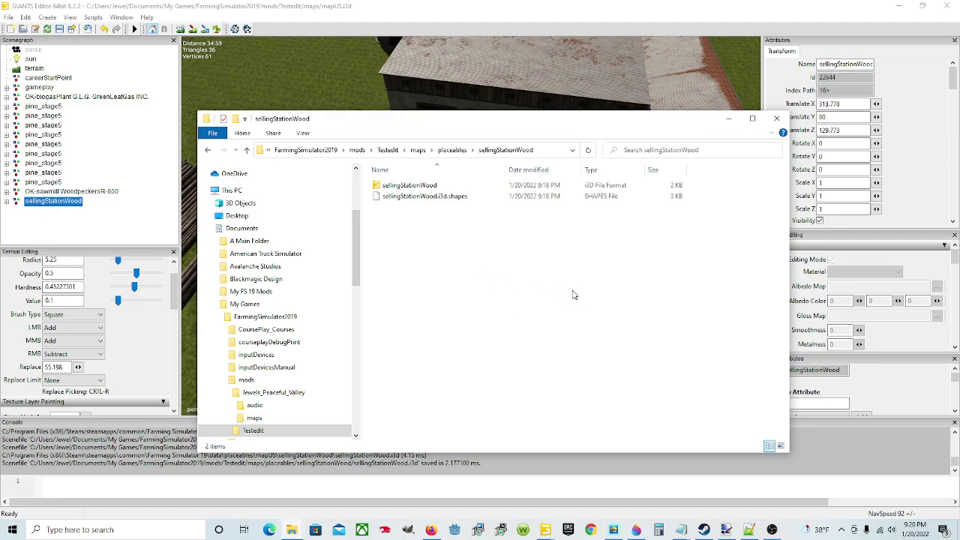
- Paste the copied XML document into Testedit's sellingStationWood folder and switch to defaultItems.xml in Notepad++
right_click(493, 276)
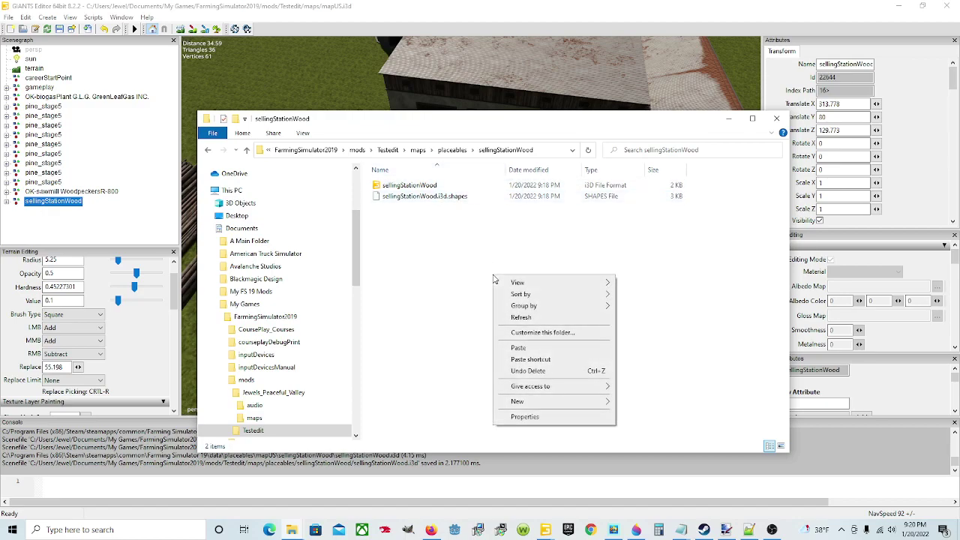
click(528, 349)
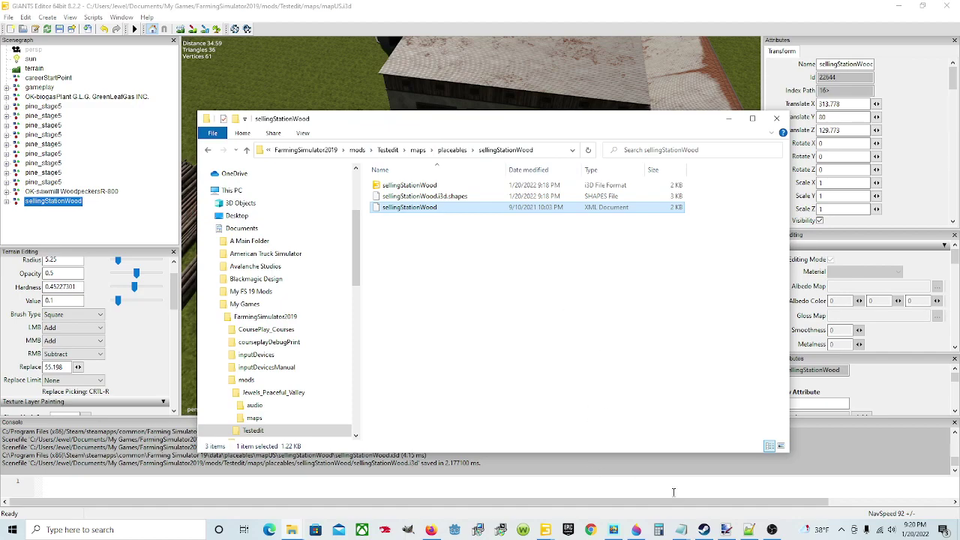
click(749, 530)
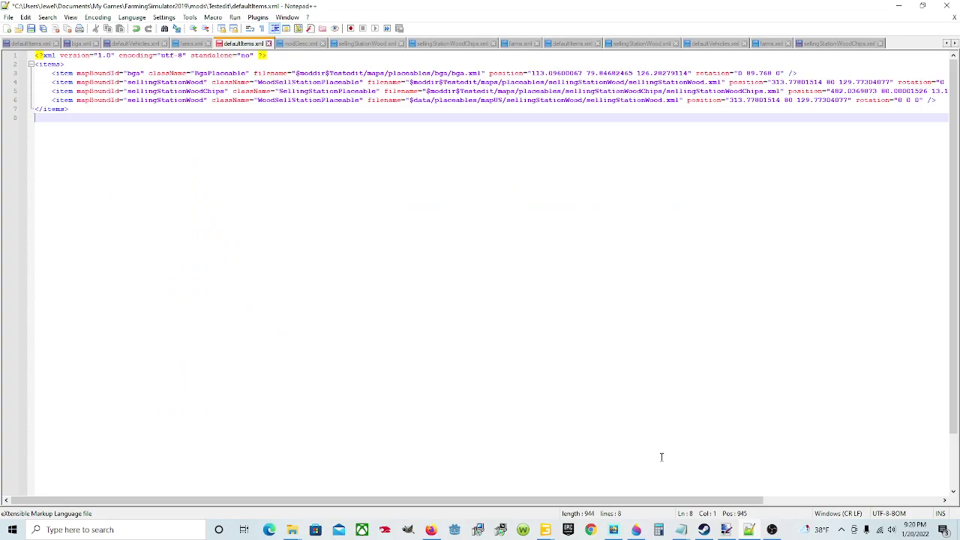
- Compare with the Testedit sellingStationWood folder and remove the mapUS/ segment from the filename path of the line 6 sellingStationWood item
mouse_move(287, 518)
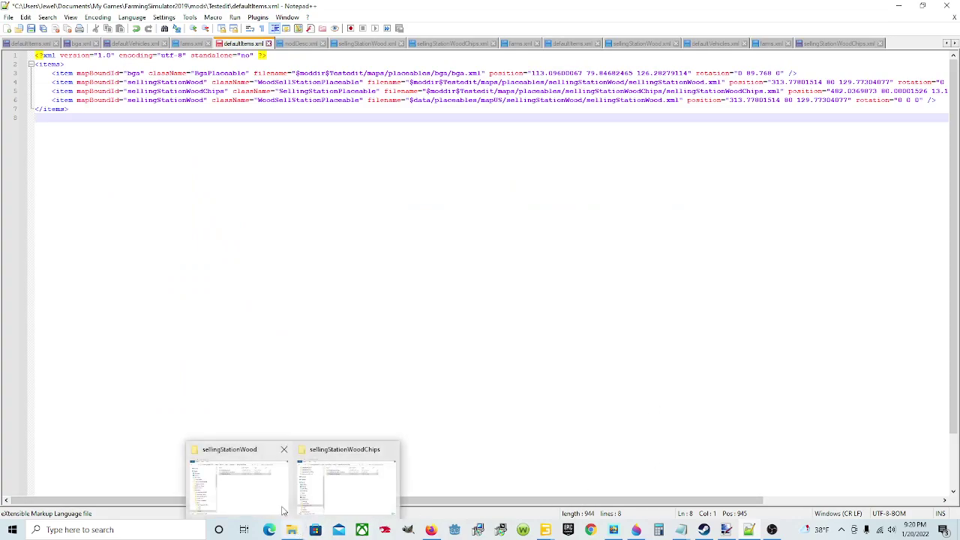
click(257, 491)
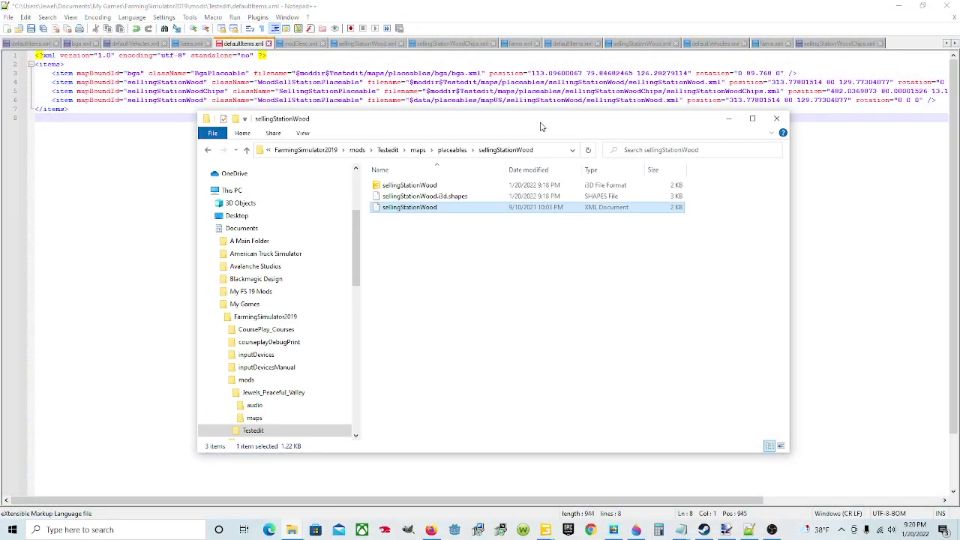
drag(541, 126, 557, 175)
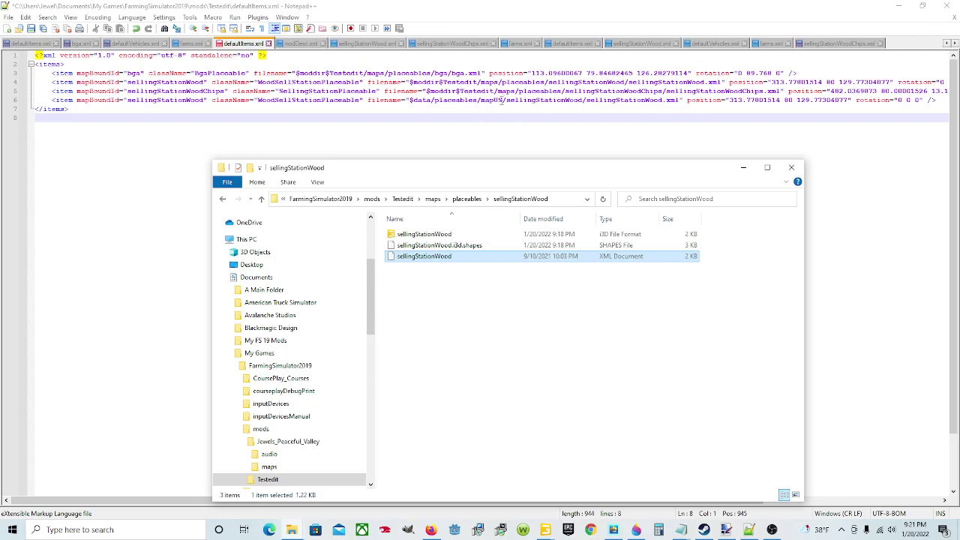
click(502, 99)
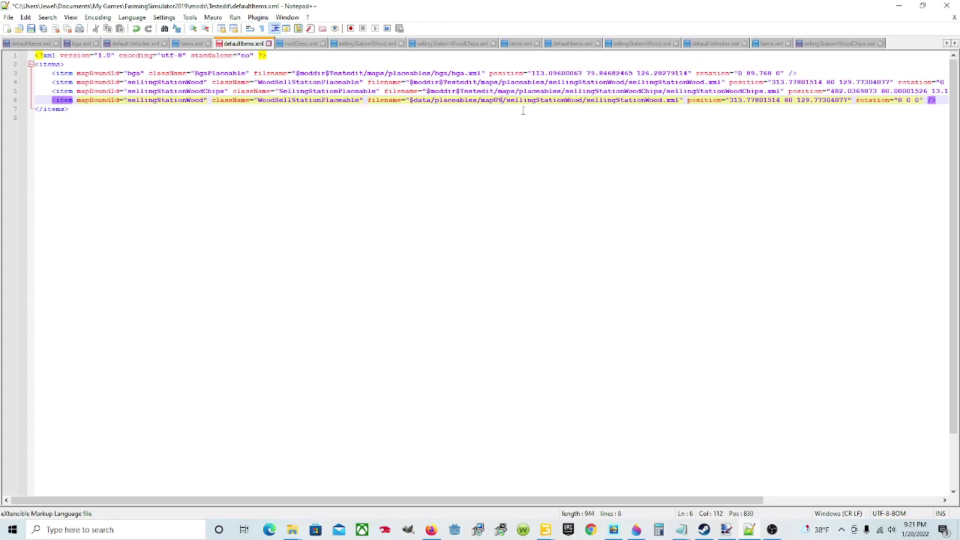
key(BackSpace)
key(BackSpace)
key(BackSpace)
key(BackSpace)
key(BackSpace)
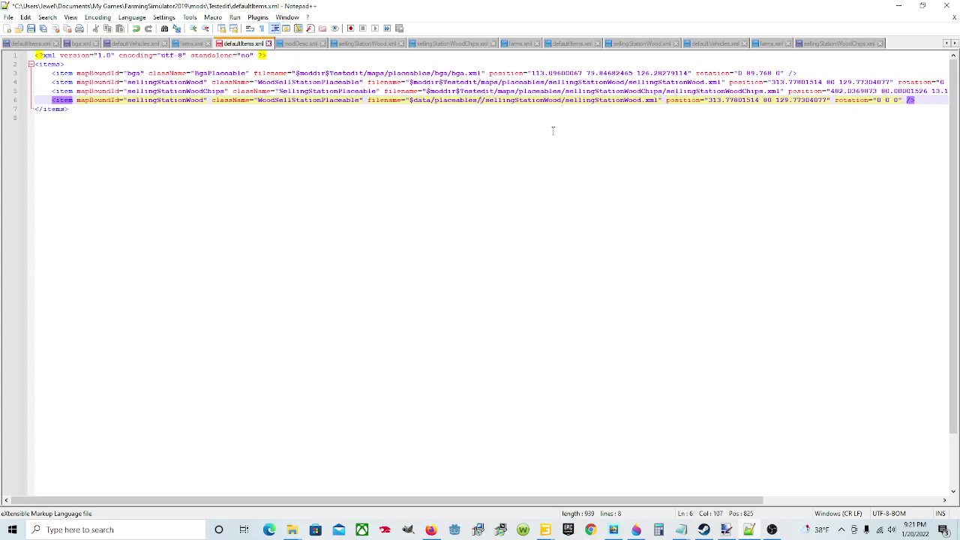
key(BackSpace)
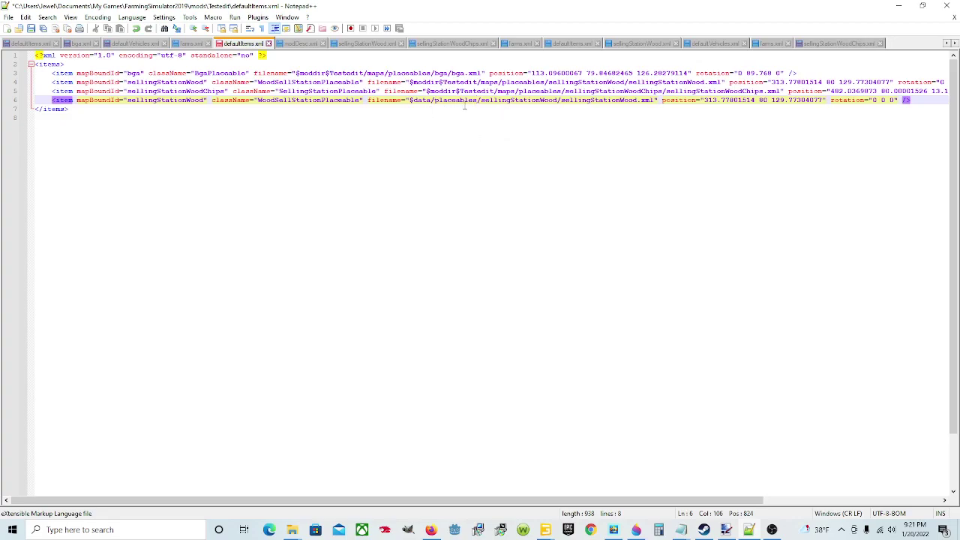
- Replace the $data prefix in the line 6 item's filename path with $moddir$Testedit
click(431, 101)
key(BackSpace)
key(BackSpace)
key(BackSpace)
key(BackSpace)
key(BackSpace)
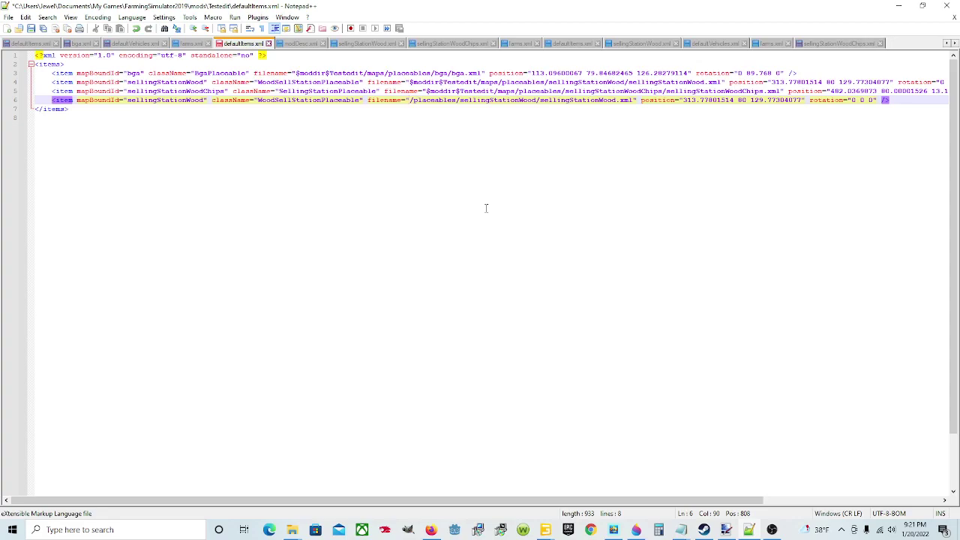
text($)
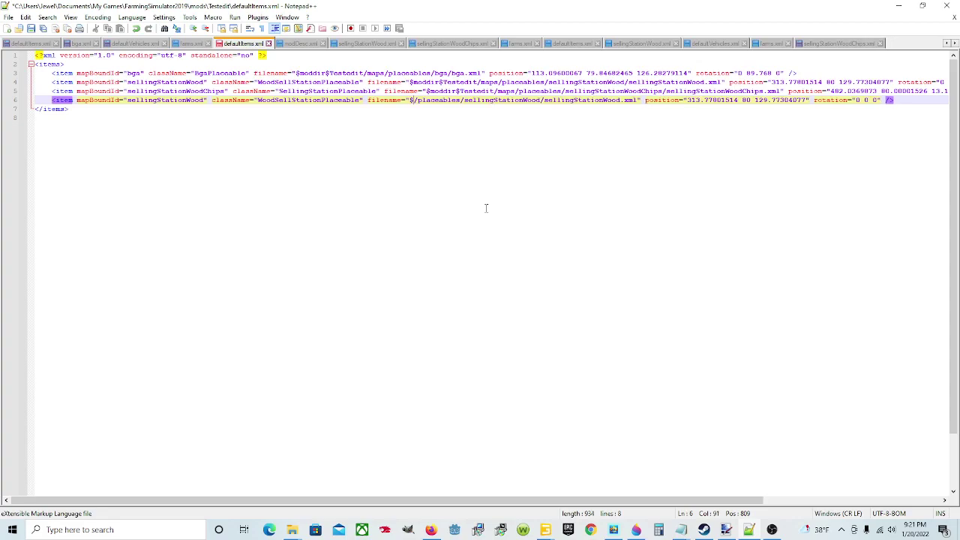
text(mod)
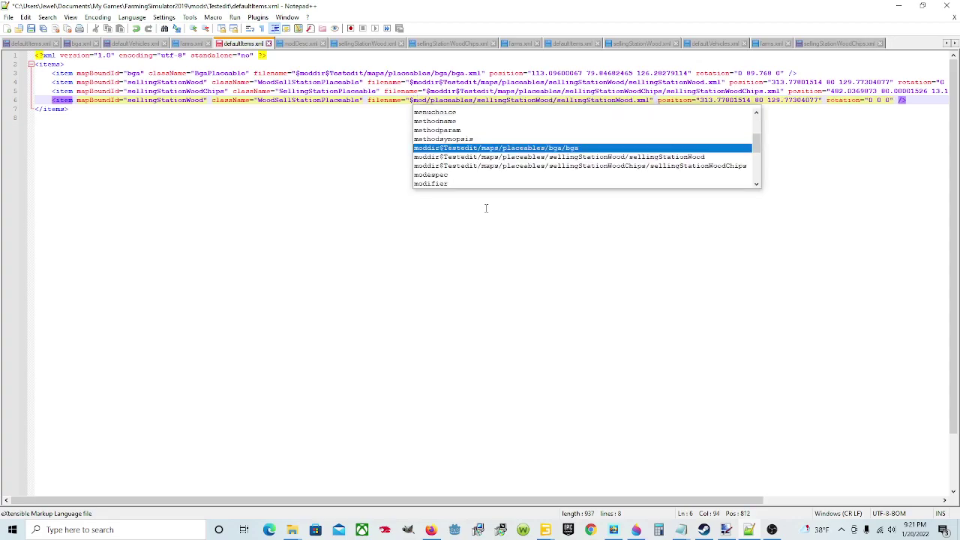
text(dir)
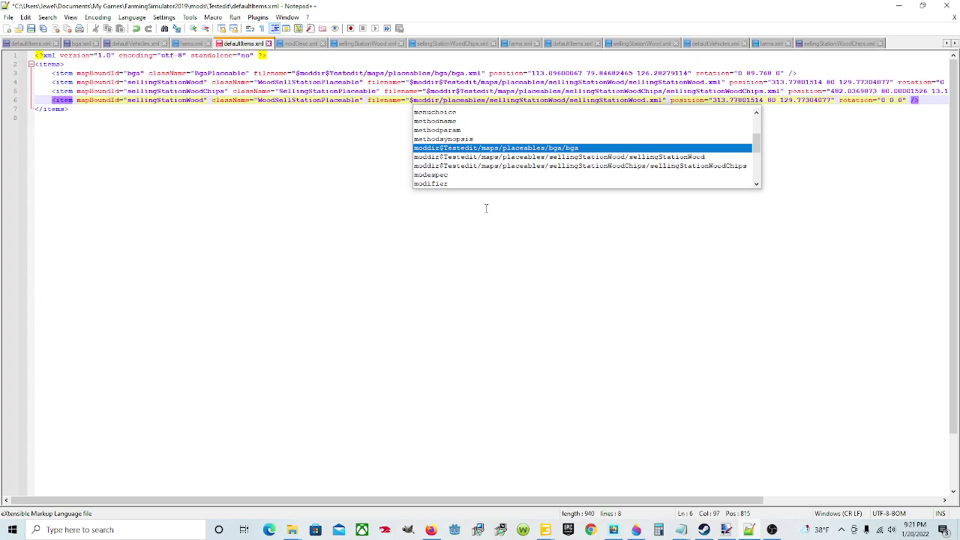
text($)
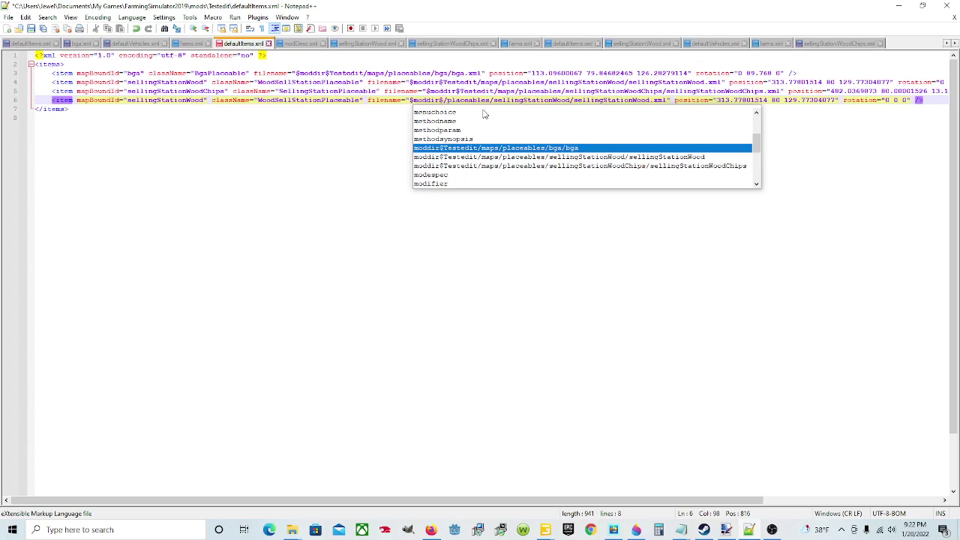
text(Teste)
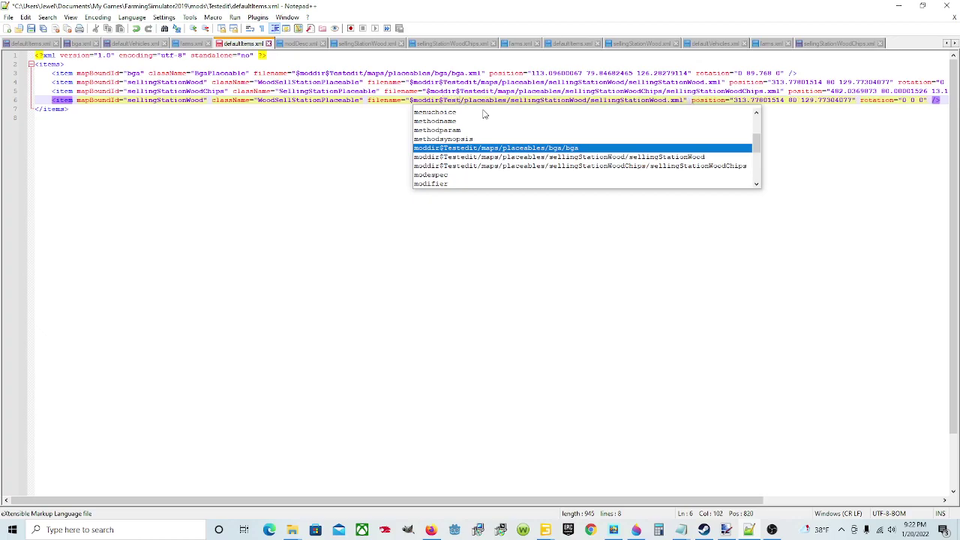
text(dit)
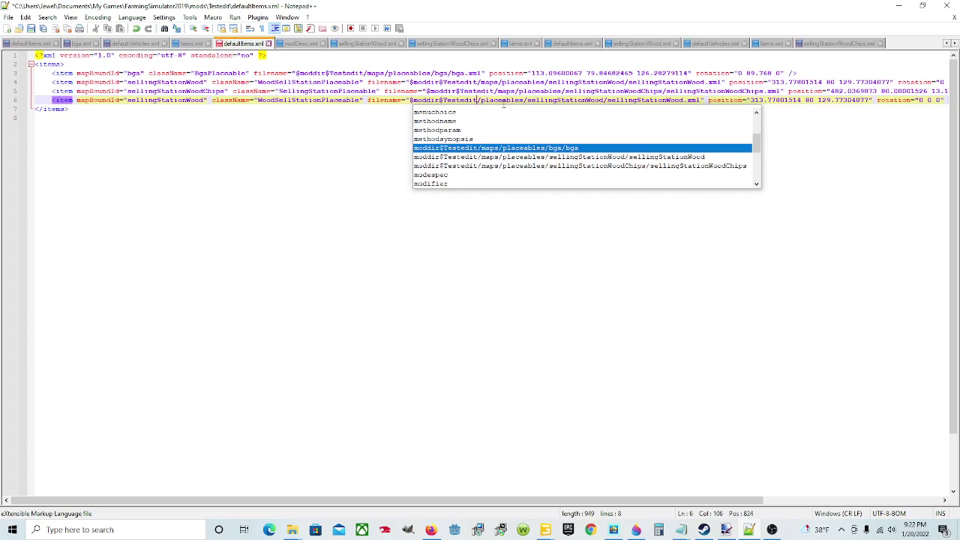
- Insert maps/ before placeables in the line 6 filename path and check it against the sellingStationWood folder location
click(483, 99)
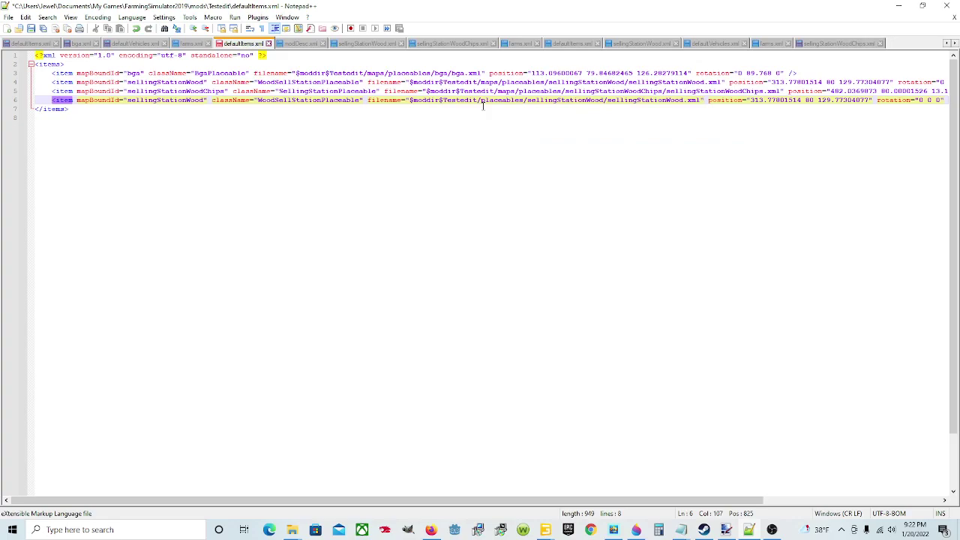
text(maps)
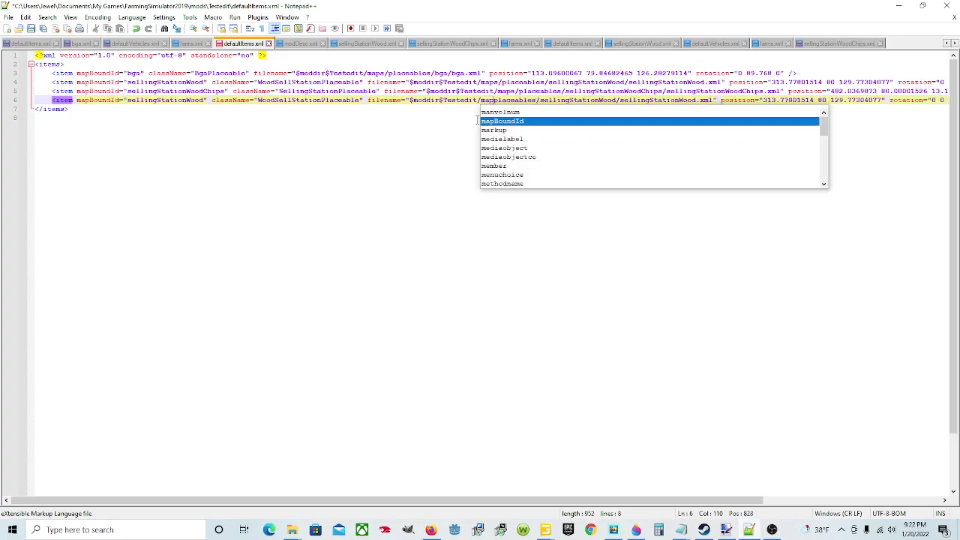
text(/)
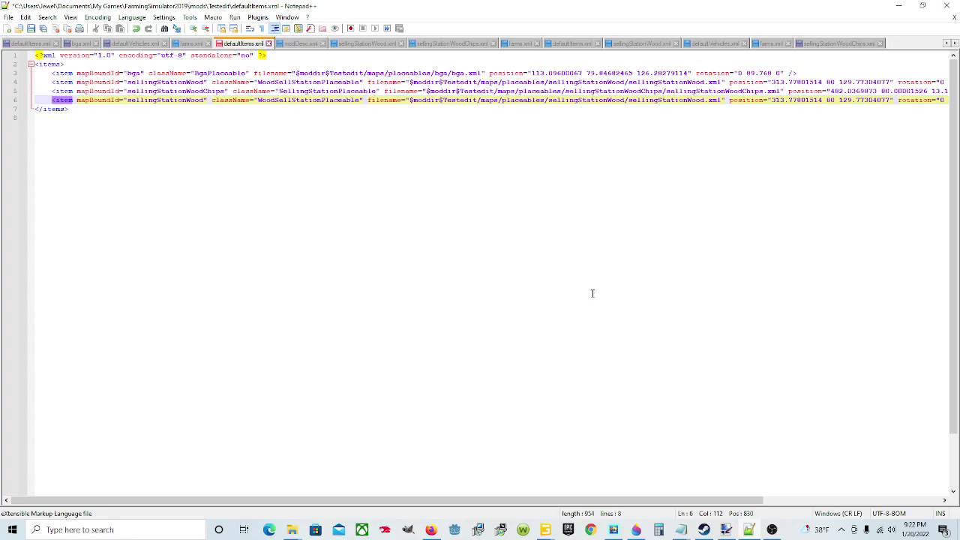
mouse_move(292, 530)
click(253, 489)
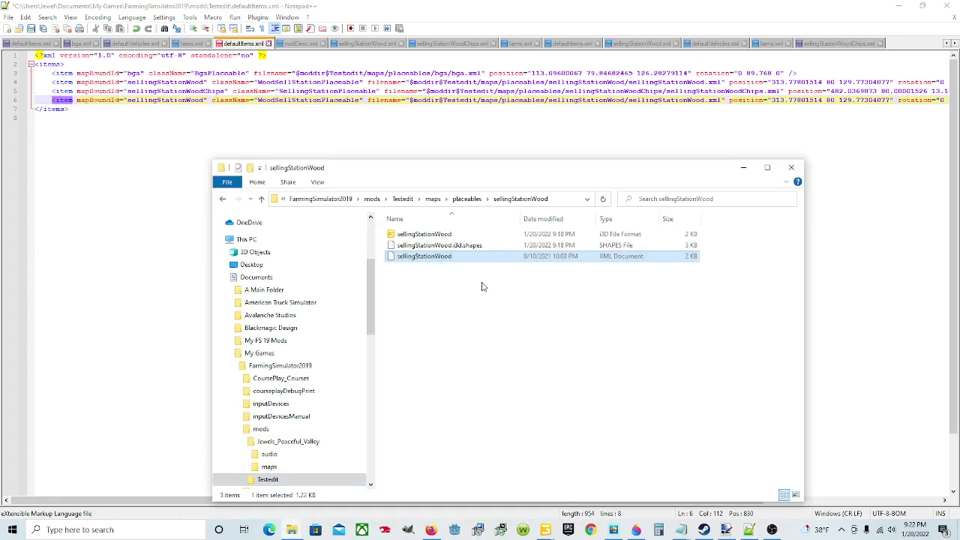
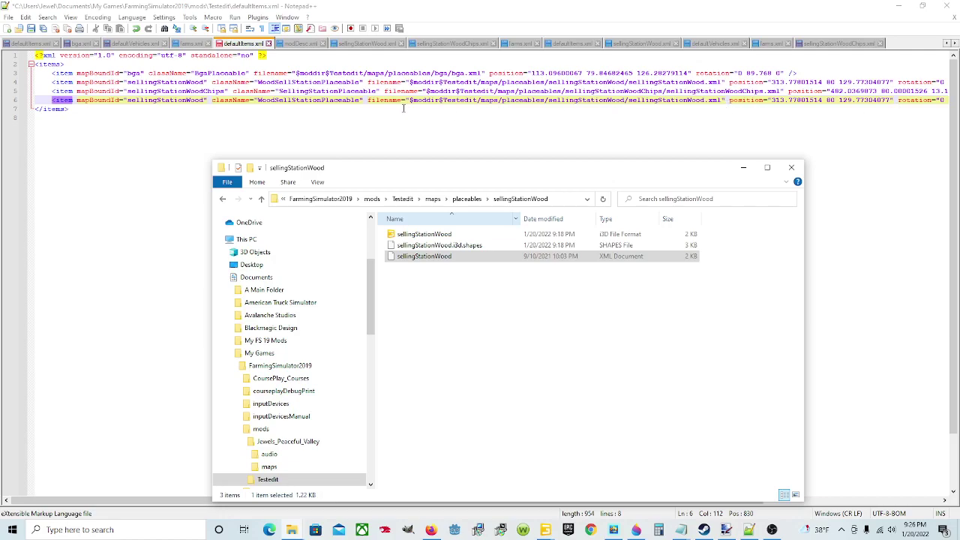
click(430, 133)
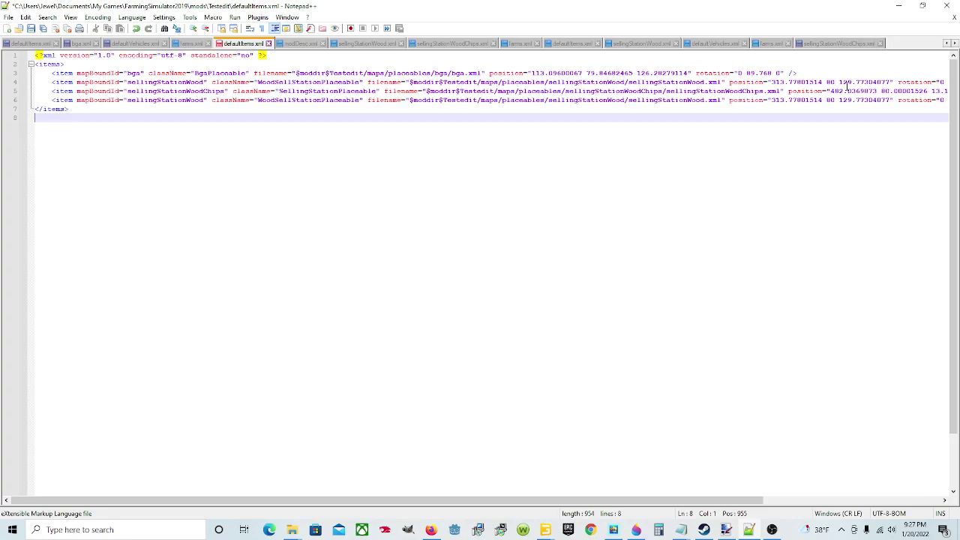
- Delete the duplicate sellingStationWood item on line 6 and save defaultItems.xml
drag(51, 100, 934, 99)
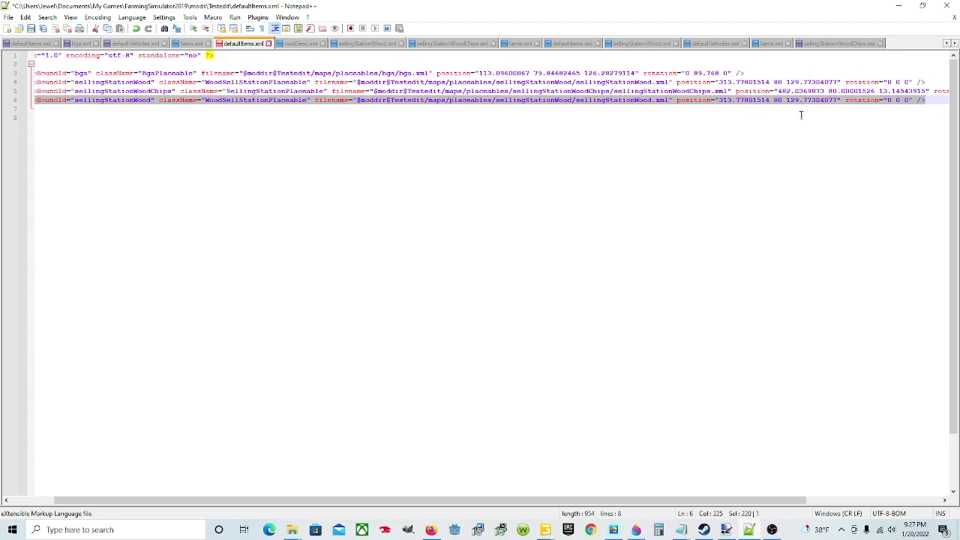
key(Delete)
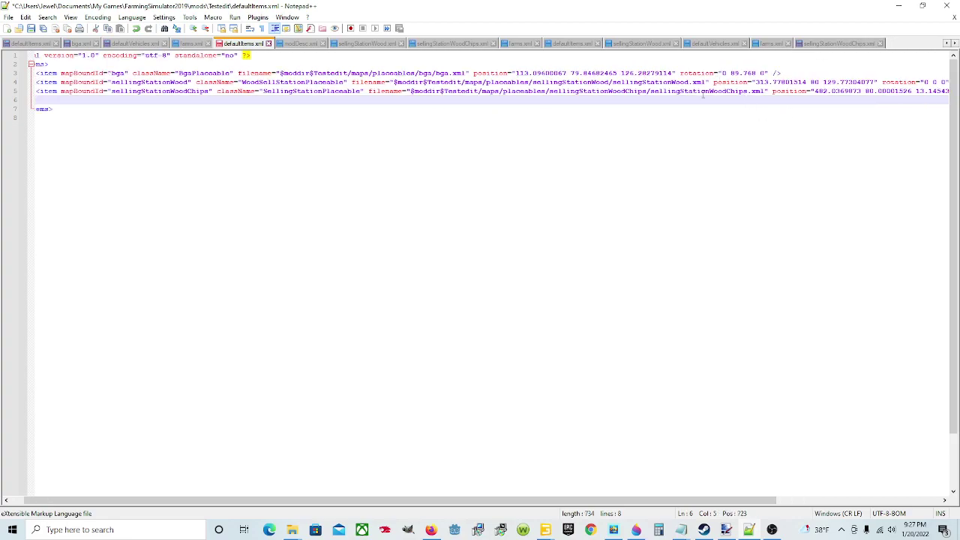
key(ctrl+s)
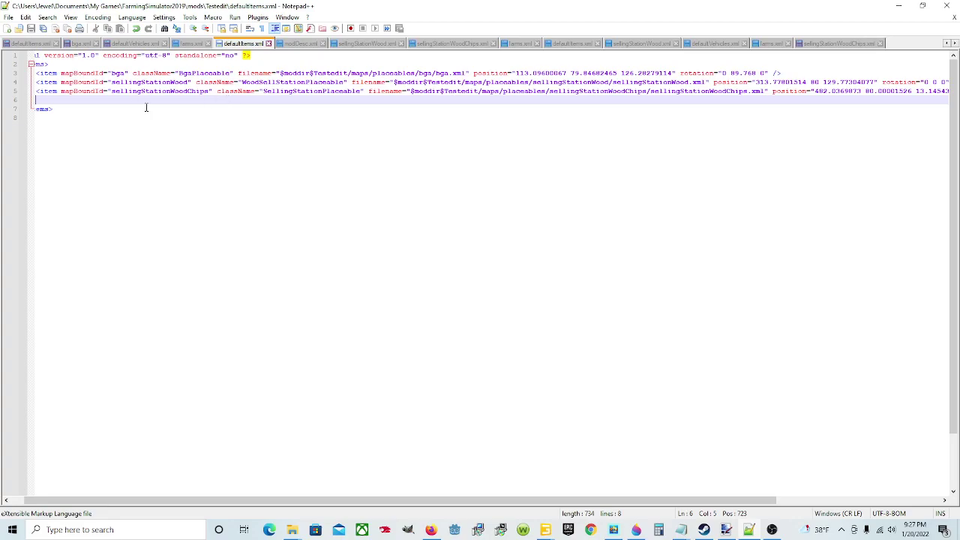
- Switch to the mapUS.i3d scene in GIANTS Editor, delete the sellingStationWood object and save the map
mouse_move(292, 531)
mouse_move(264, 477)
mouse_move(551, 526)
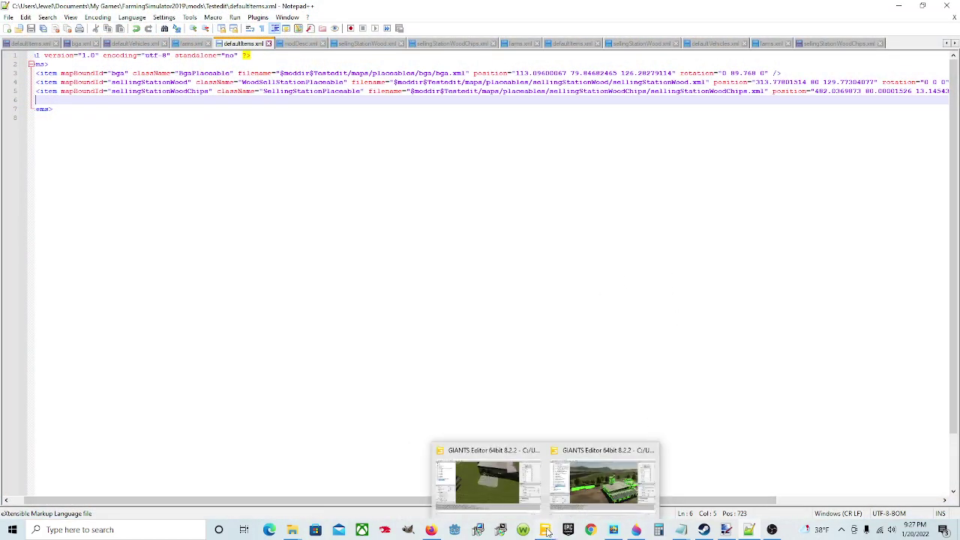
click(486, 486)
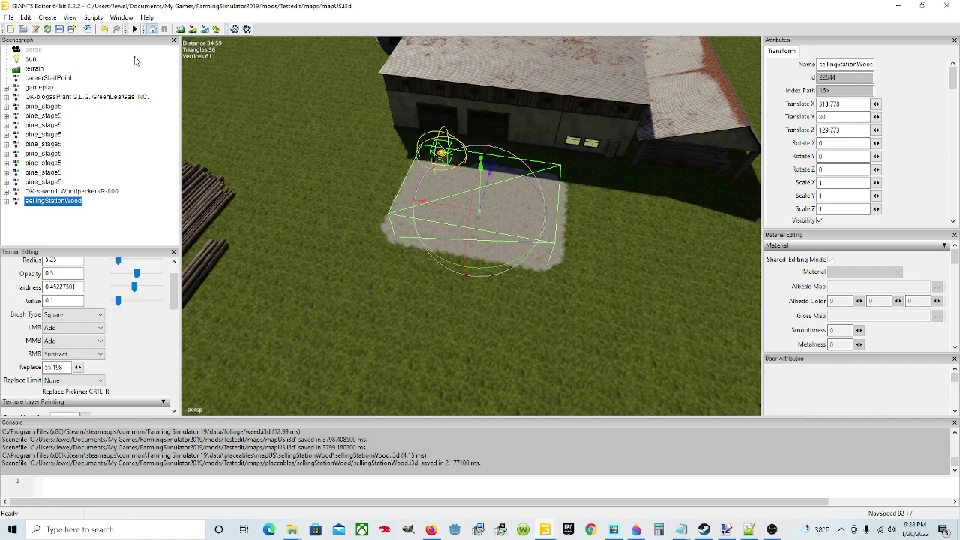
key(Delete)
click(59, 29)
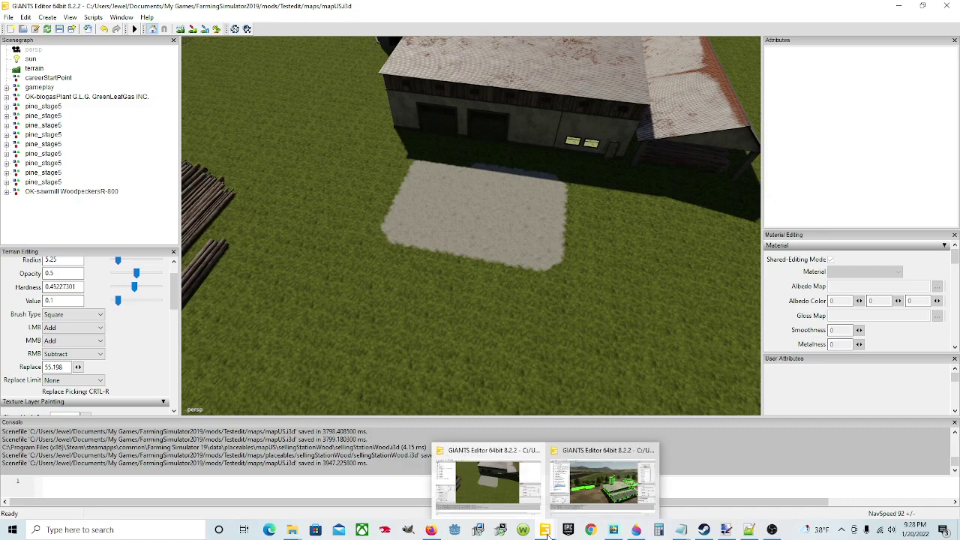
- Switch to File Explorer and open the Testedit folder under Documents, My Games, FarmingSimulator2019, mods
mouse_move(303, 530)
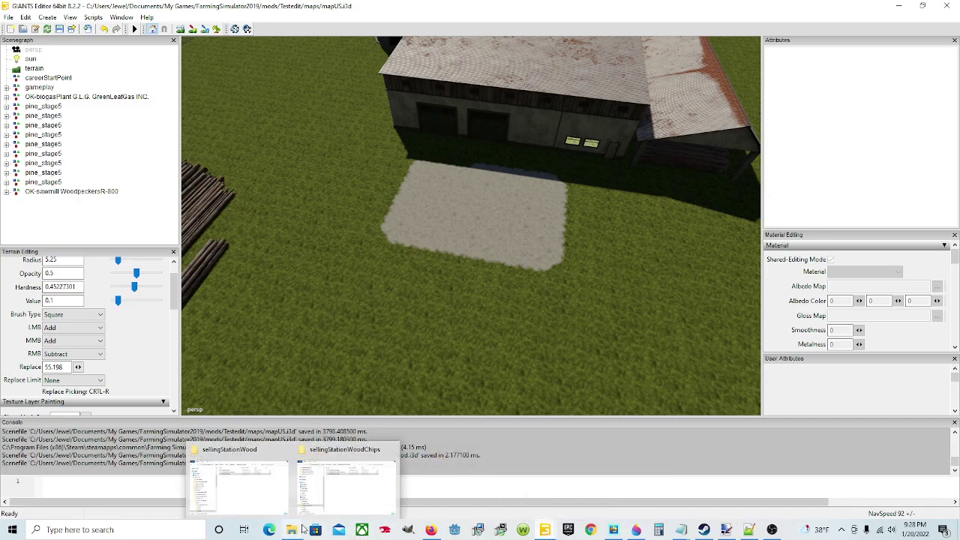
click(267, 485)
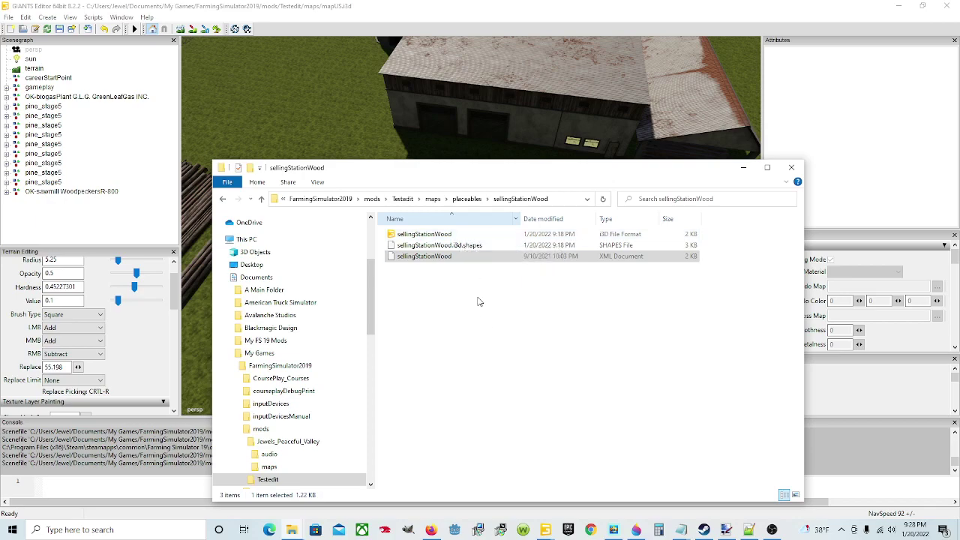
click(272, 277)
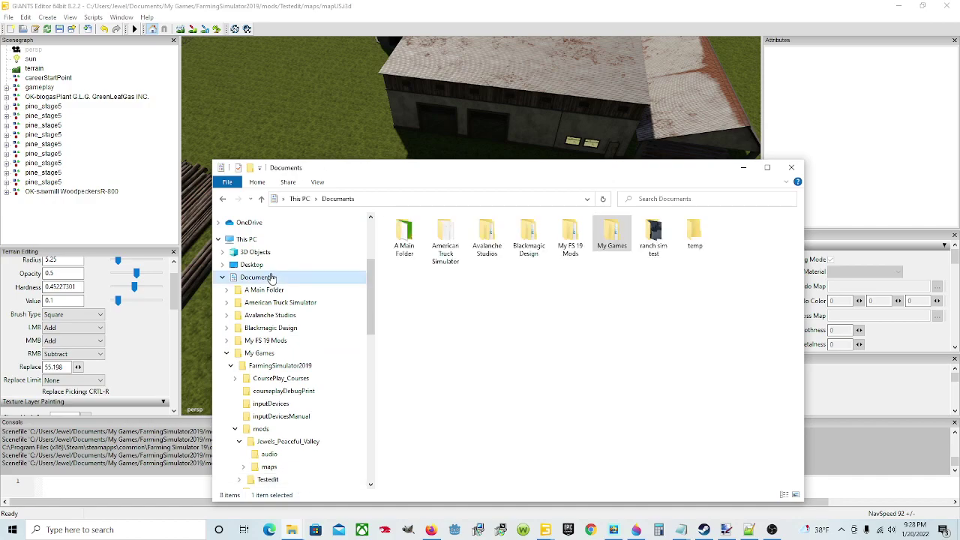
double_click(610, 233)
click(466, 237)
double_click(466, 240)
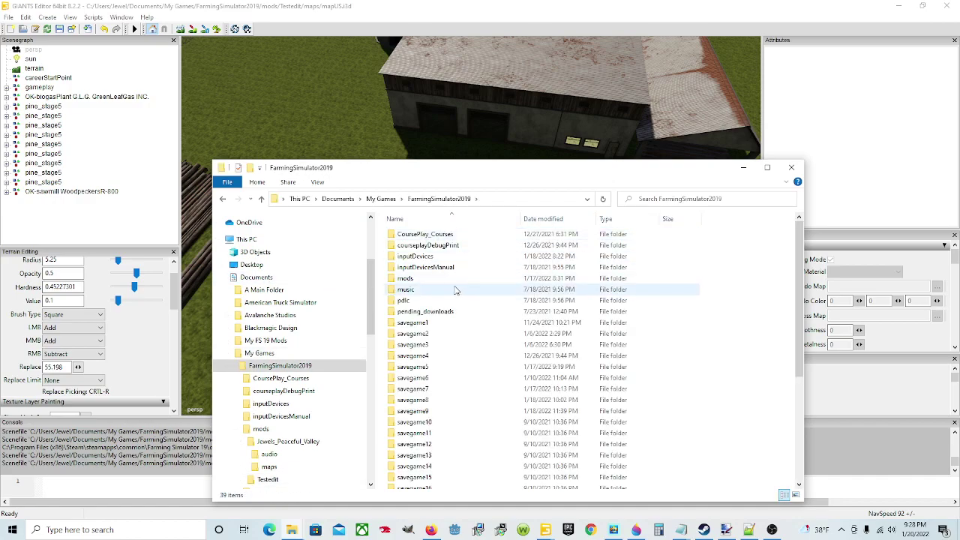
double_click(429, 278)
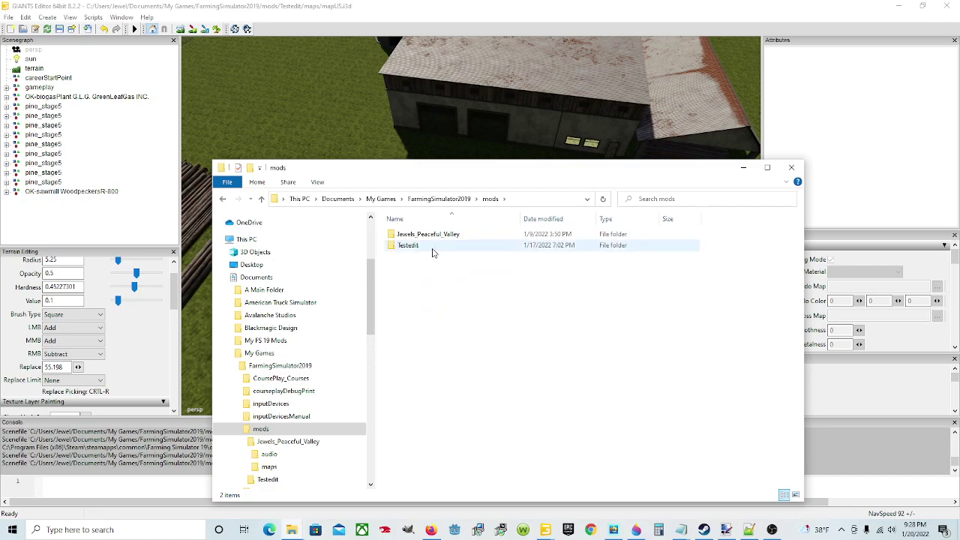
double_click(433, 247)
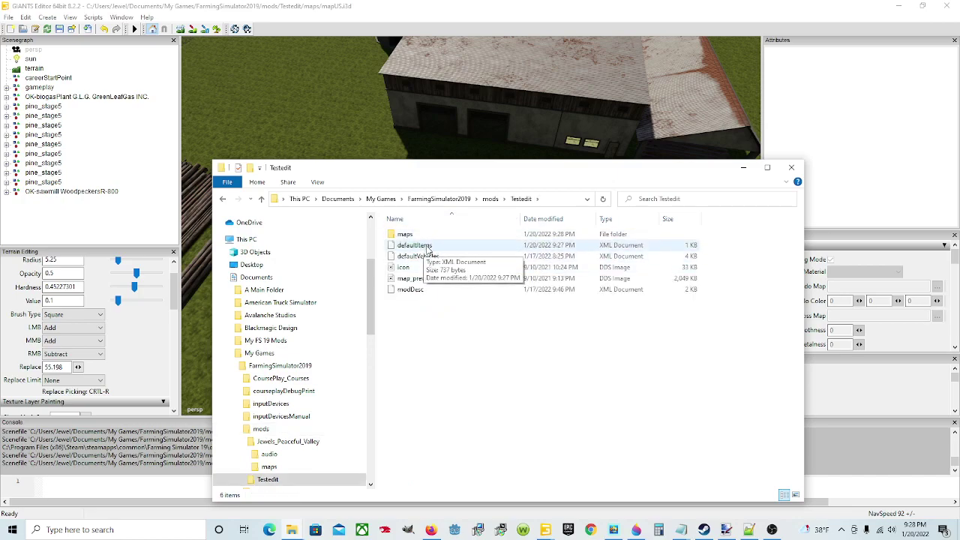
- Open modDesc.xml in Notepad++ and examine the storeItems block with its placeable entries
click(427, 294)
right_click(428, 295)
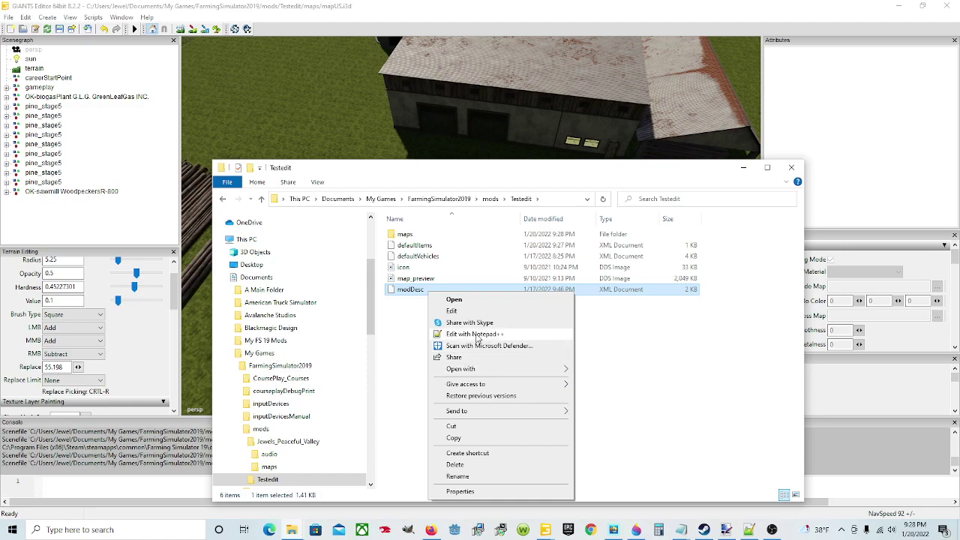
click(473, 334)
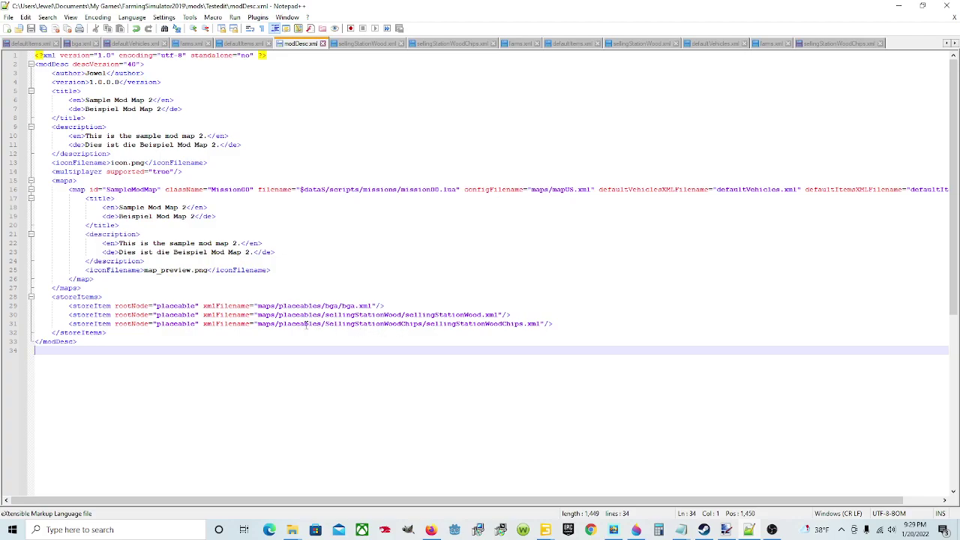
drag(572, 332, 52, 298)
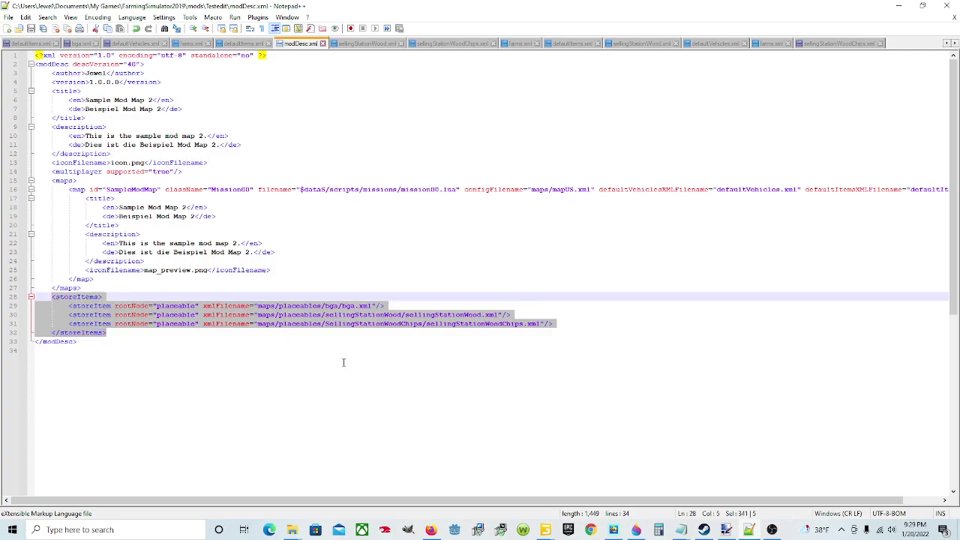
click(378, 367)
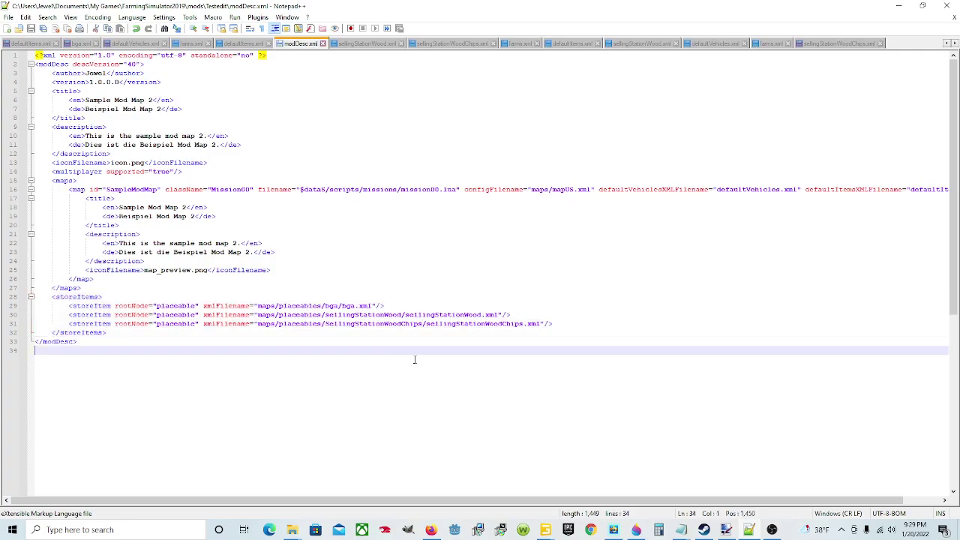
- Switch to File Explorer and open the TestingMapStuff folder inside Mod2backup under Music
click(291, 529)
click(248, 484)
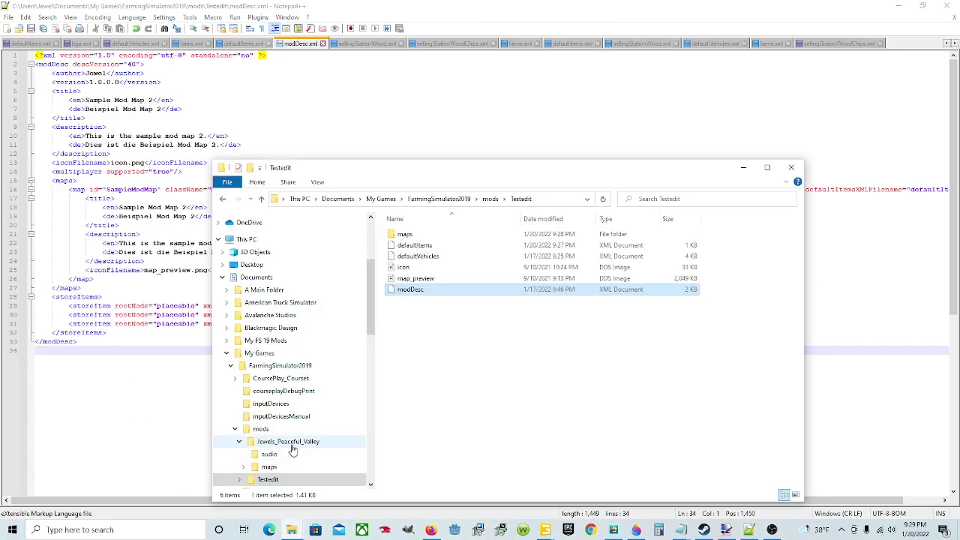
scroll(309, 420, down, 7)
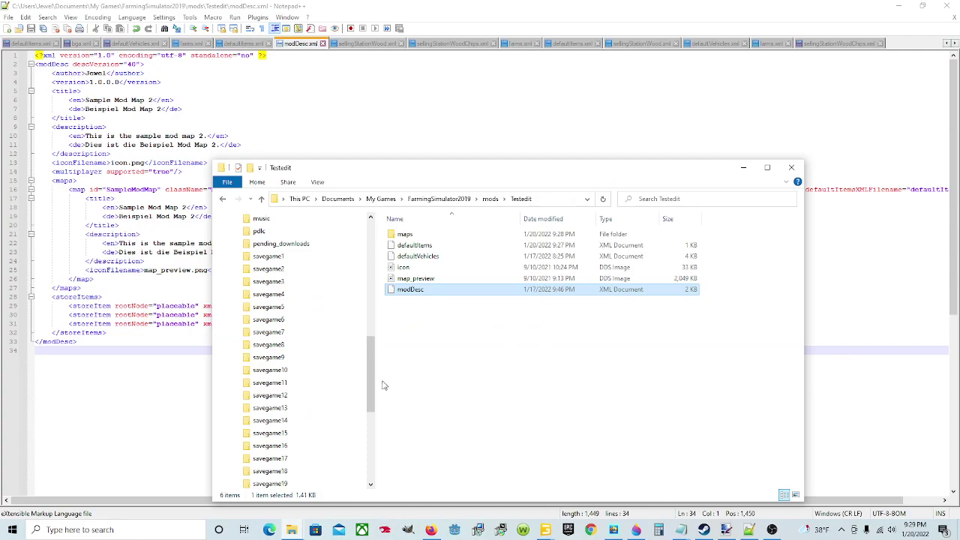
scroll(270, 433, down, 6)
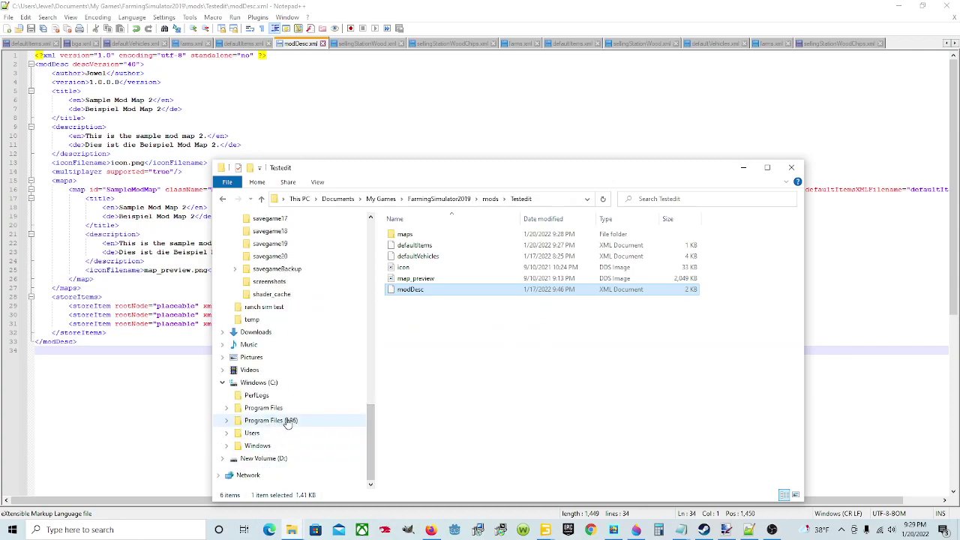
scroll(294, 357, up, 1)
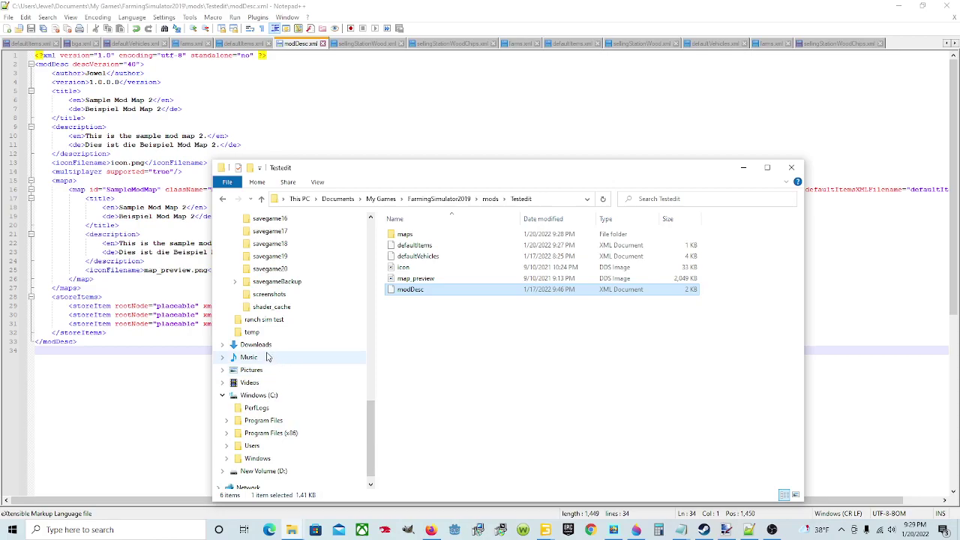
click(268, 358)
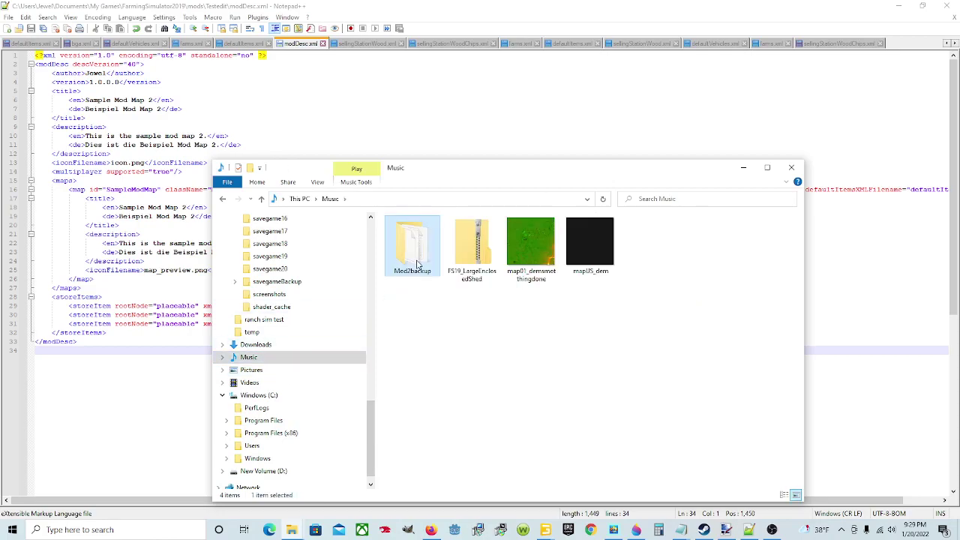
double_click(413, 251)
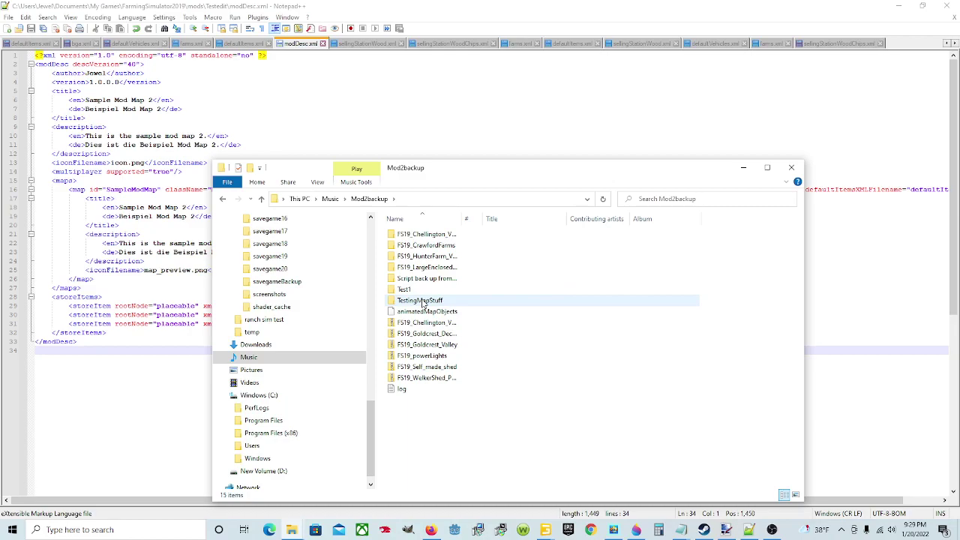
mouse_move(422, 303)
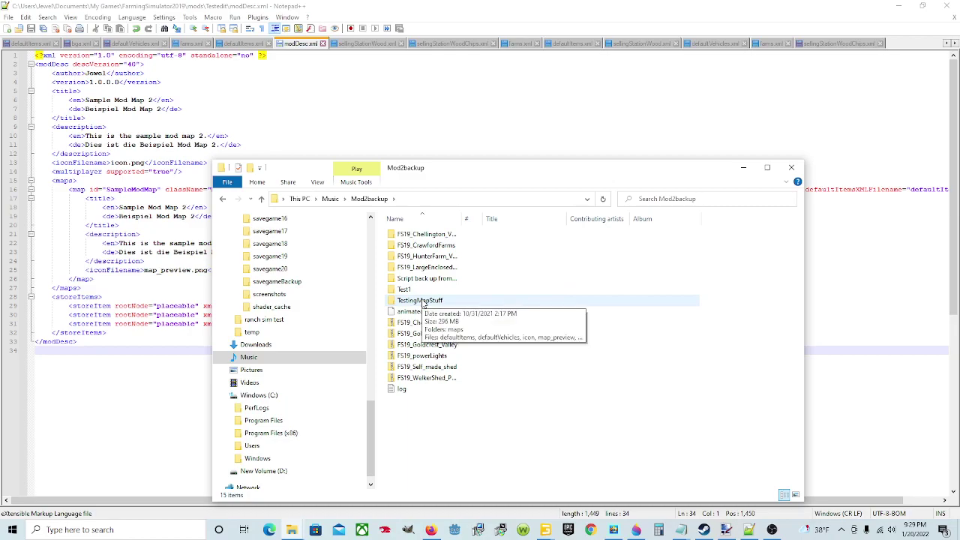
double_click(422, 300)
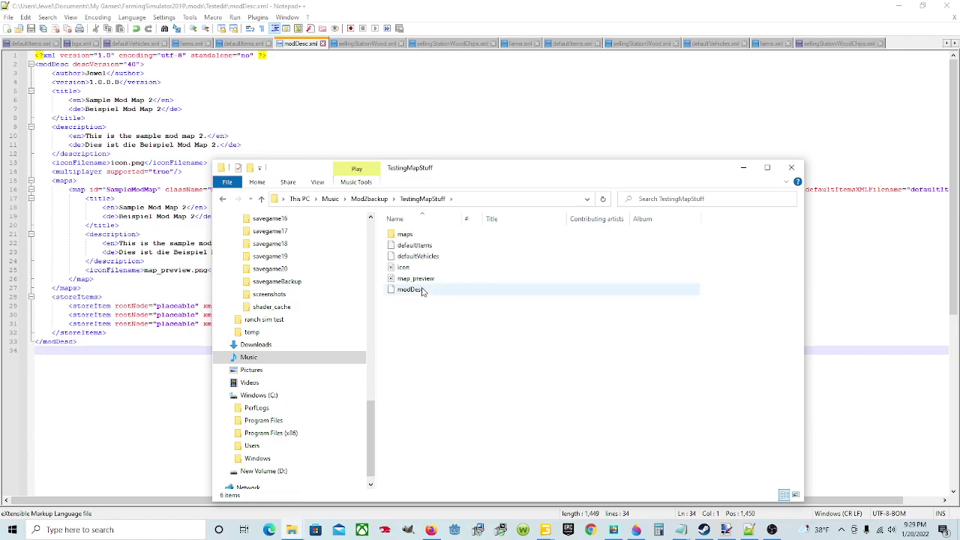
- Open the TestingMapStuff modDesc.xml in Notepad++, check it for a storeItems block, and close the file
click(422, 290)
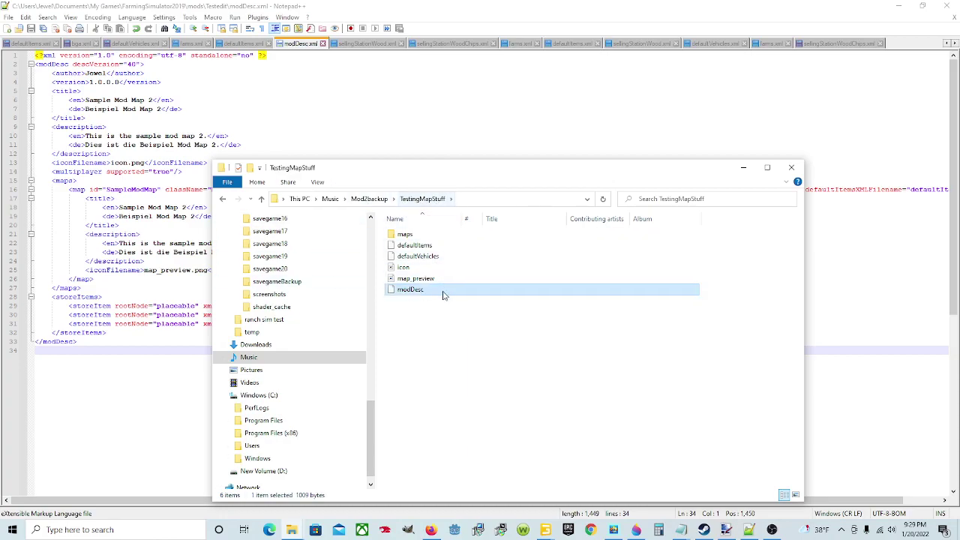
right_click(420, 294)
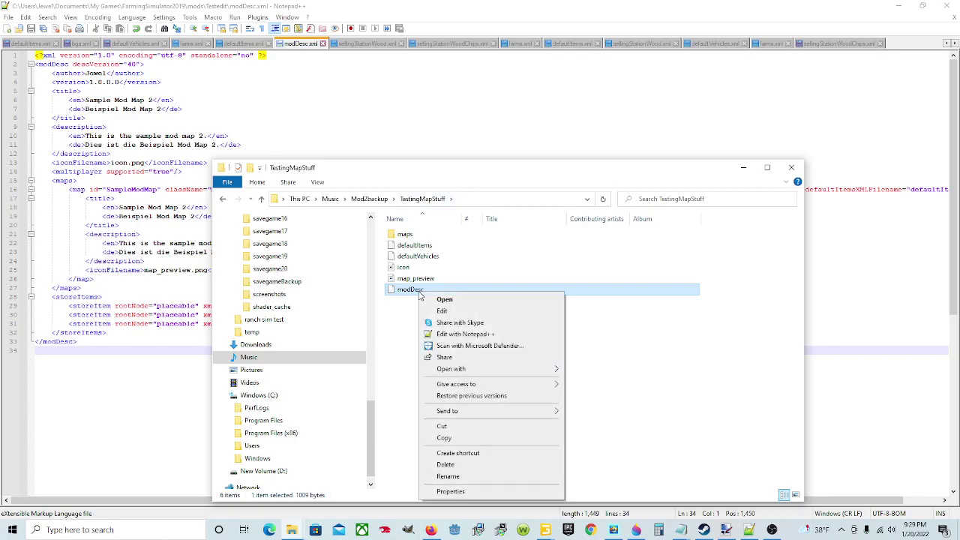
click(457, 336)
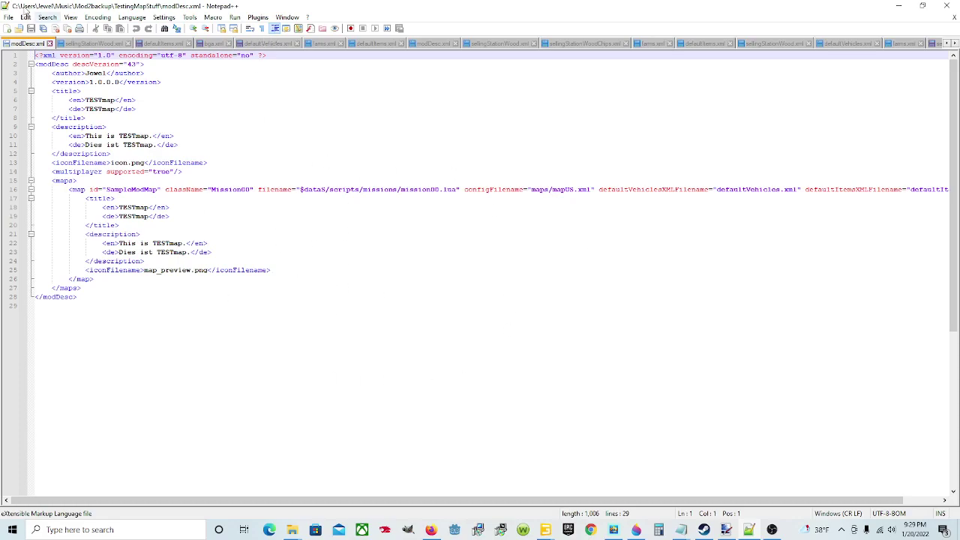
click(50, 44)
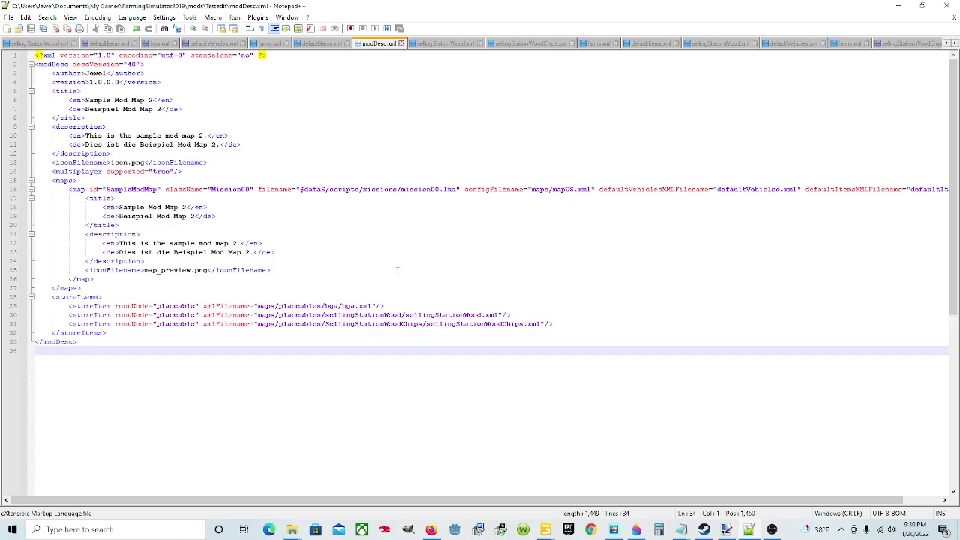
- Return to File Explorer and open the FS19_Chellington_Valley folder inside Mod2backup
mouse_move(292, 529)
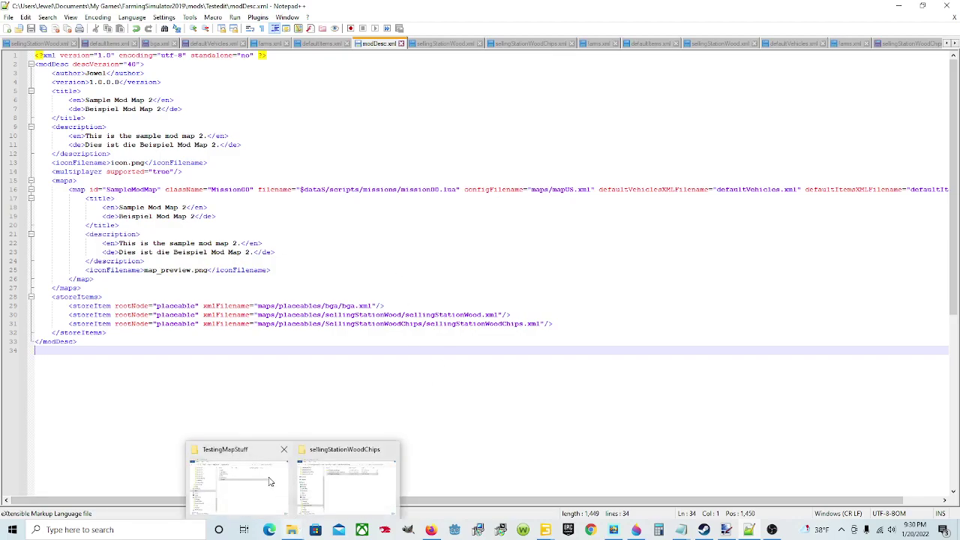
click(266, 481)
scroll(297, 387, up, 5)
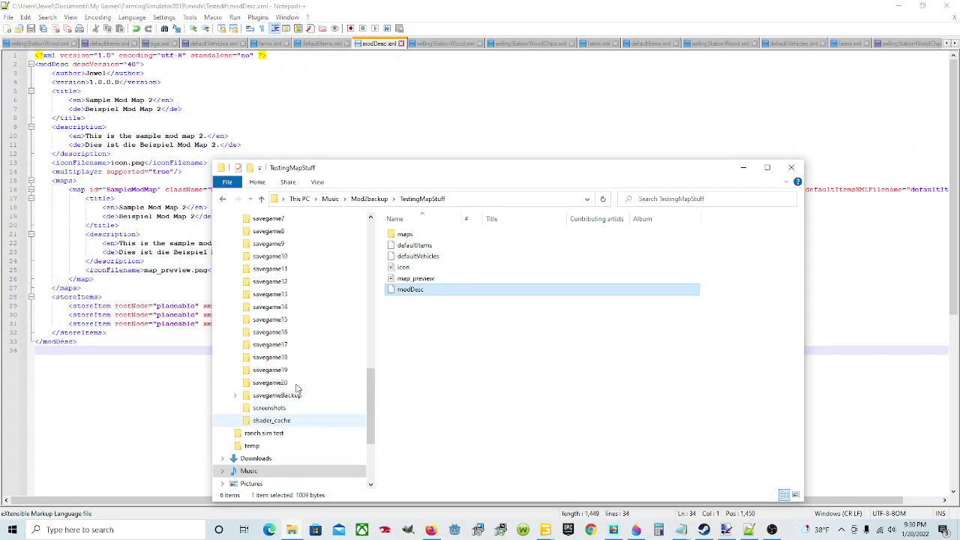
drag(375, 398, 377, 325)
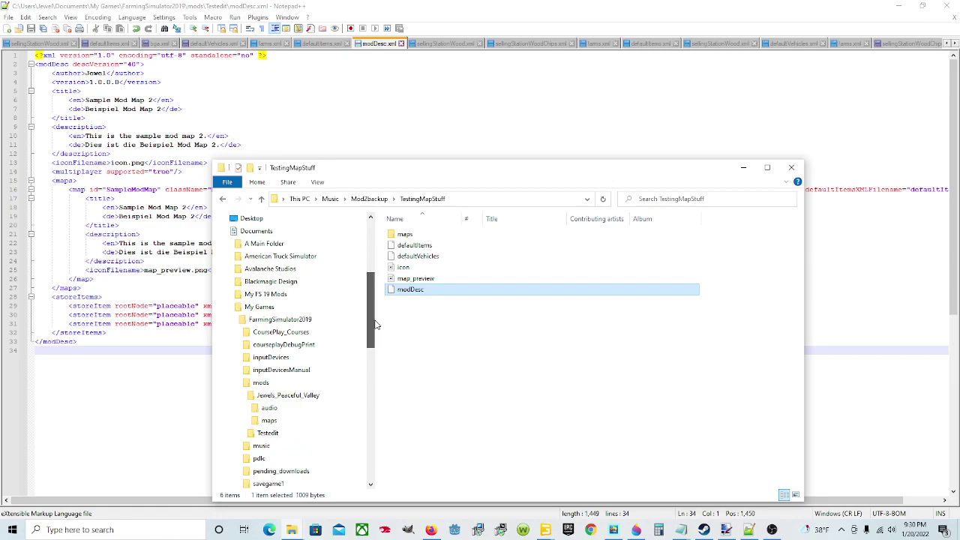
drag(376, 325, 358, 450)
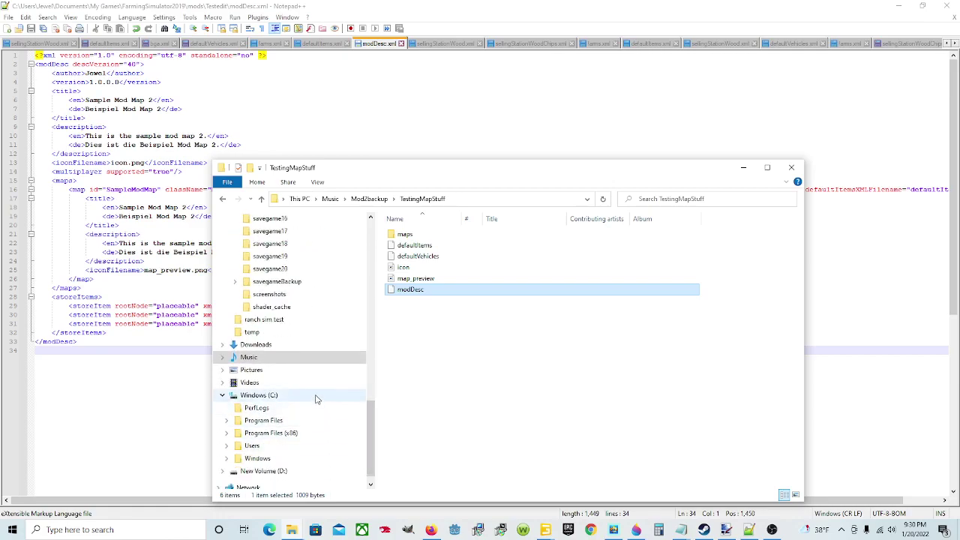
click(370, 201)
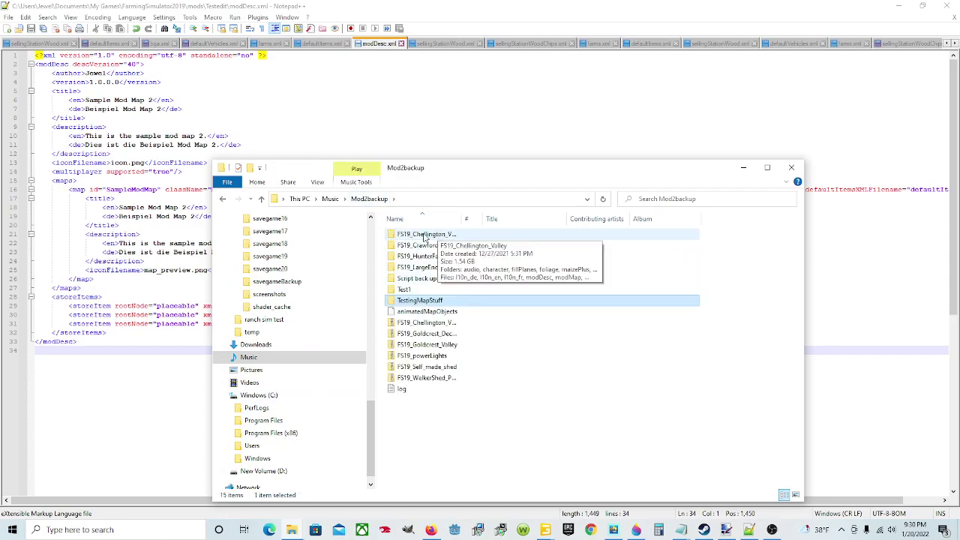
double_click(439, 234)
scroll(507, 350, down, 2)
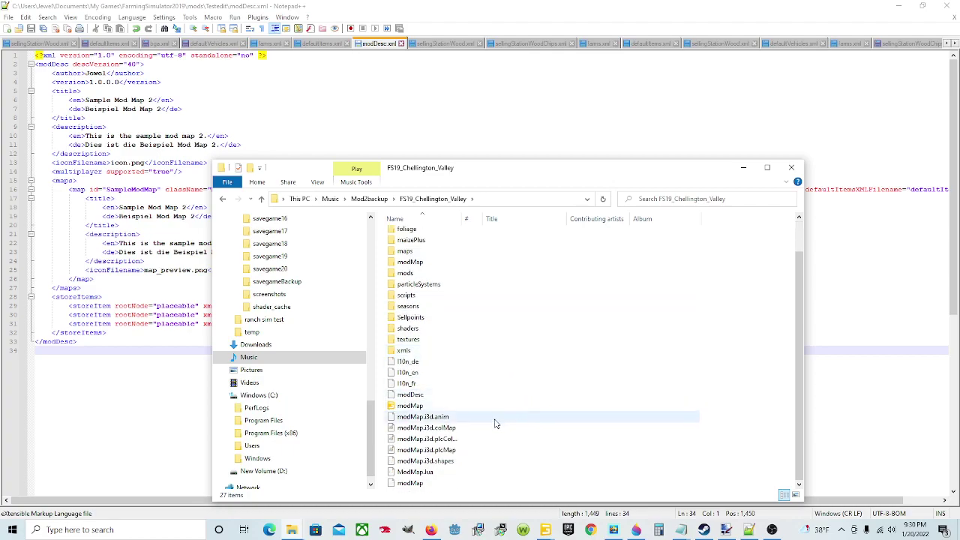
- Open the FS19_Chellington_Valley modDesc.xml in Notepad++
click(413, 396)
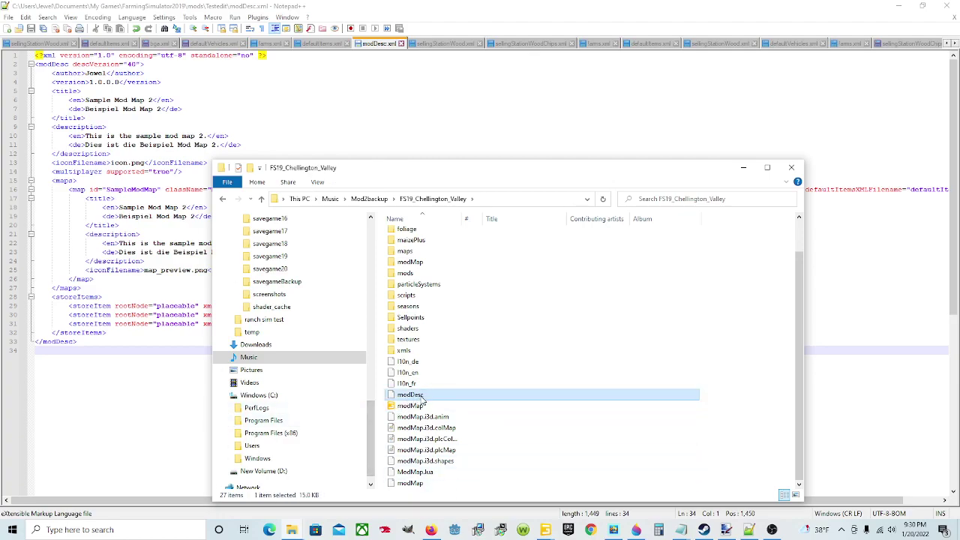
right_click(423, 400)
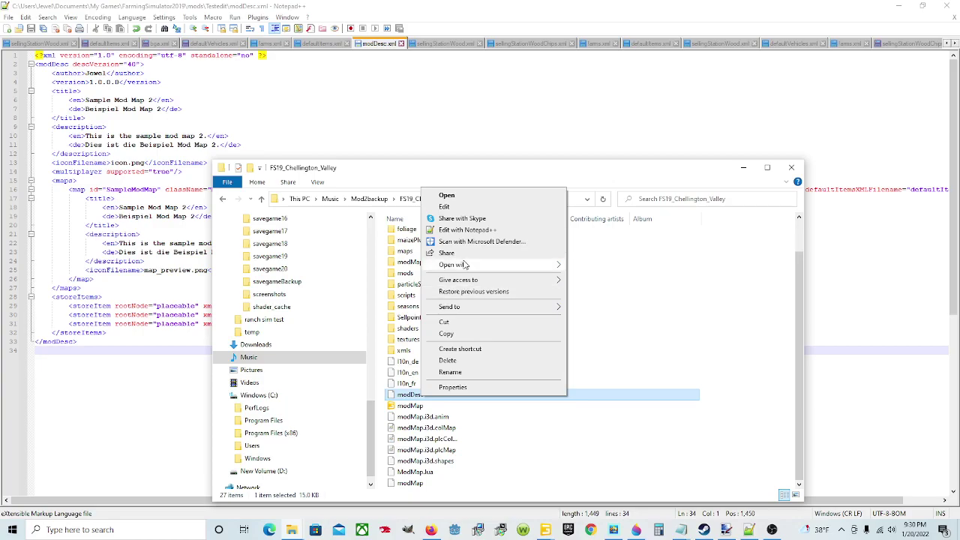
click(466, 229)
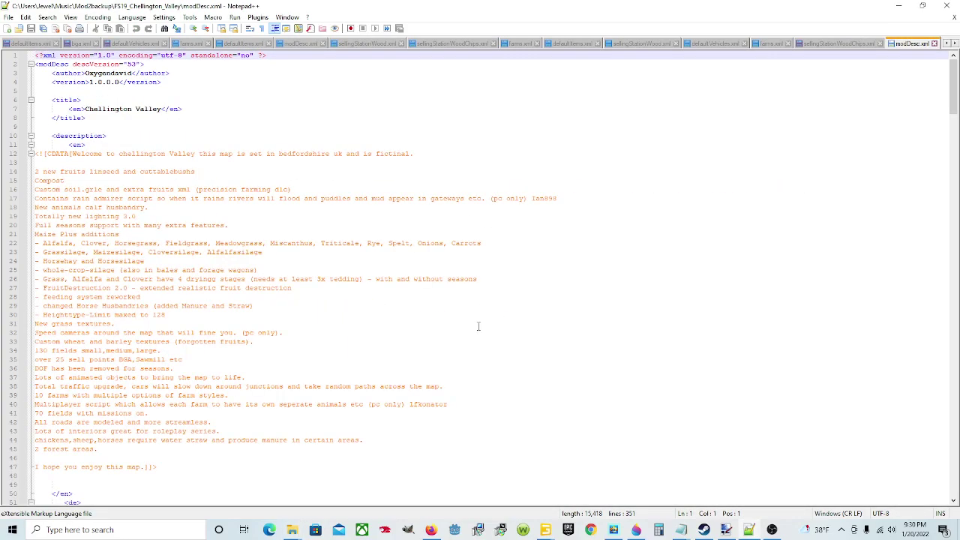
- Find the storeItems section in the Chellington Valley modDesc.xml and highlight its opening tag on line 229
scroll(478, 327, down, 20)
scroll(411, 332, down, 20)
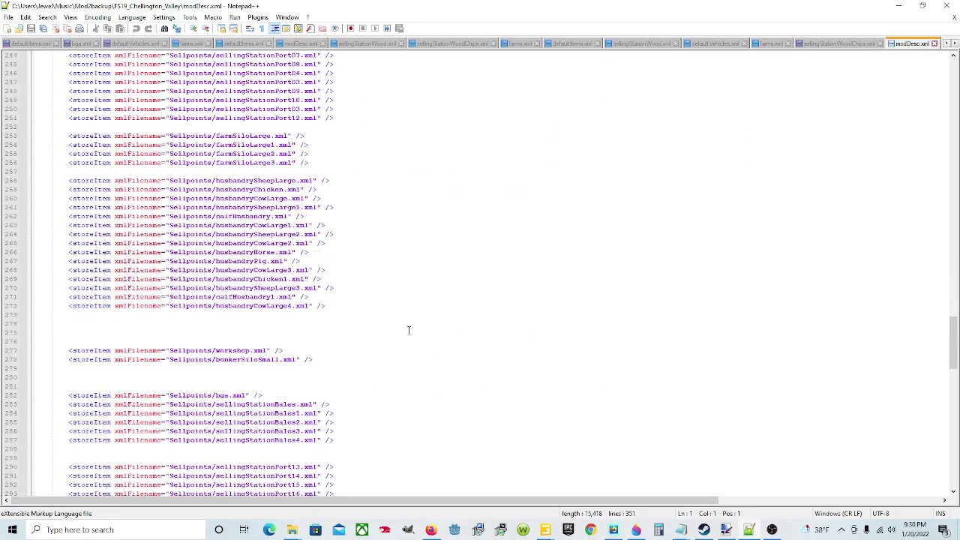
scroll(409, 330, up, 11)
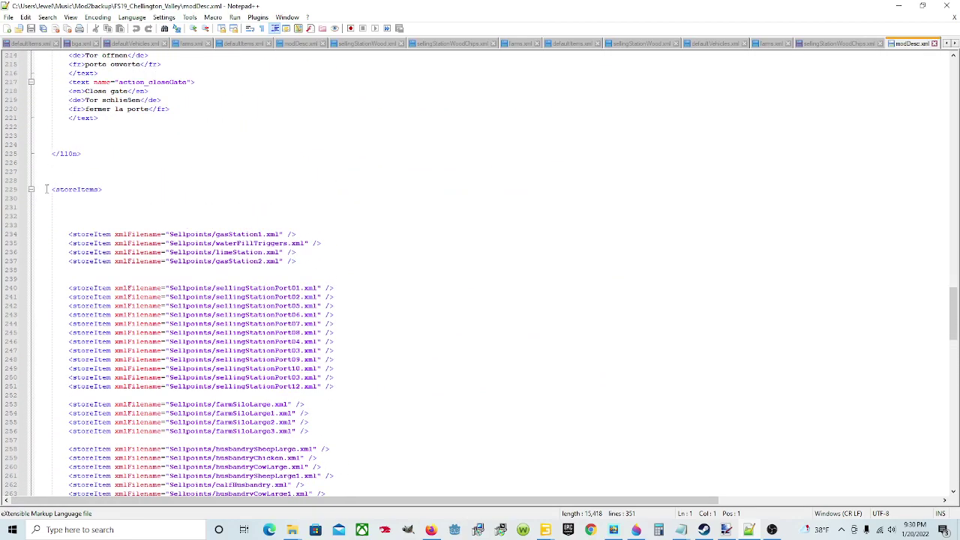
drag(50, 189, 173, 184)
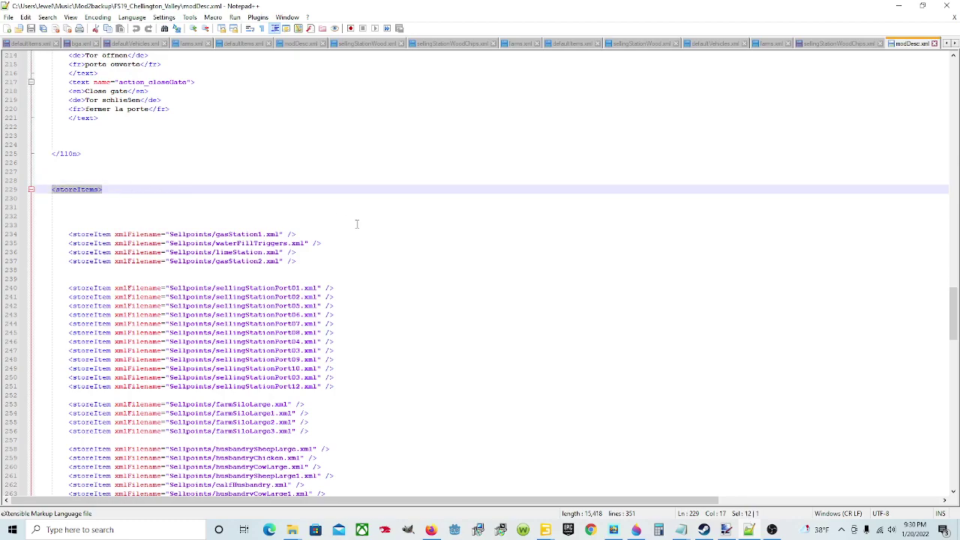
- Examine the sell point and vehicle storeItem entries down to the end of the block and highlight the closing storeItems tag on line 335
scroll(357, 224, down, 1)
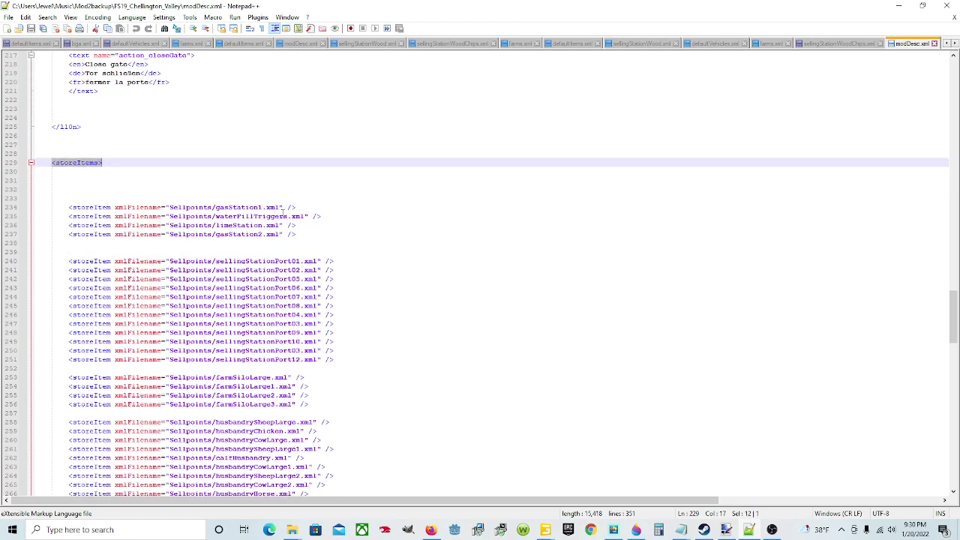
scroll(307, 221, down, 20)
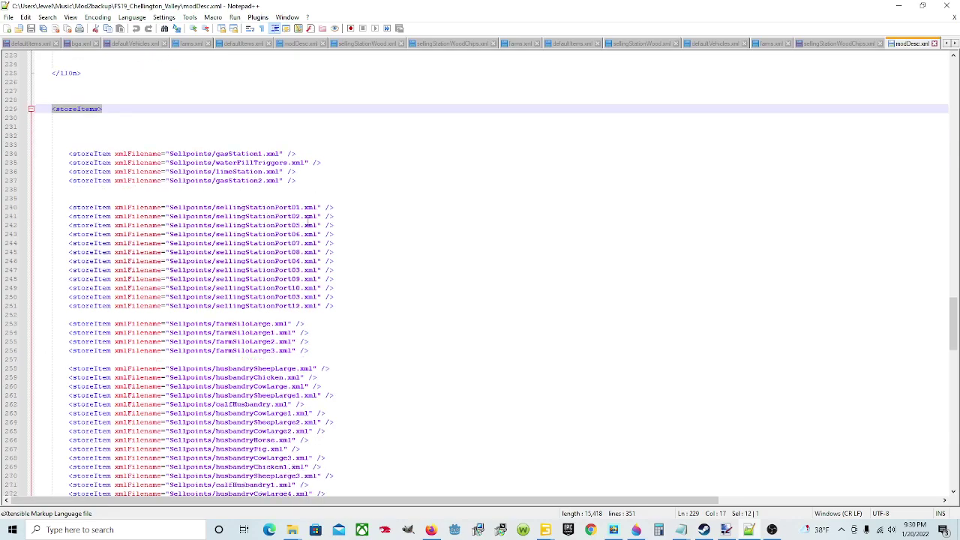
scroll(268, 227, down, 9)
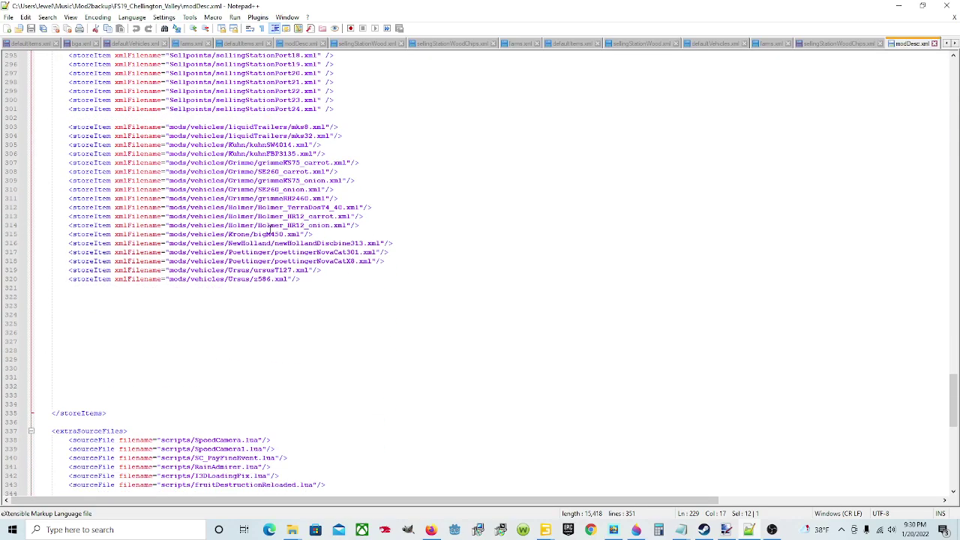
scroll(264, 226, down, 3)
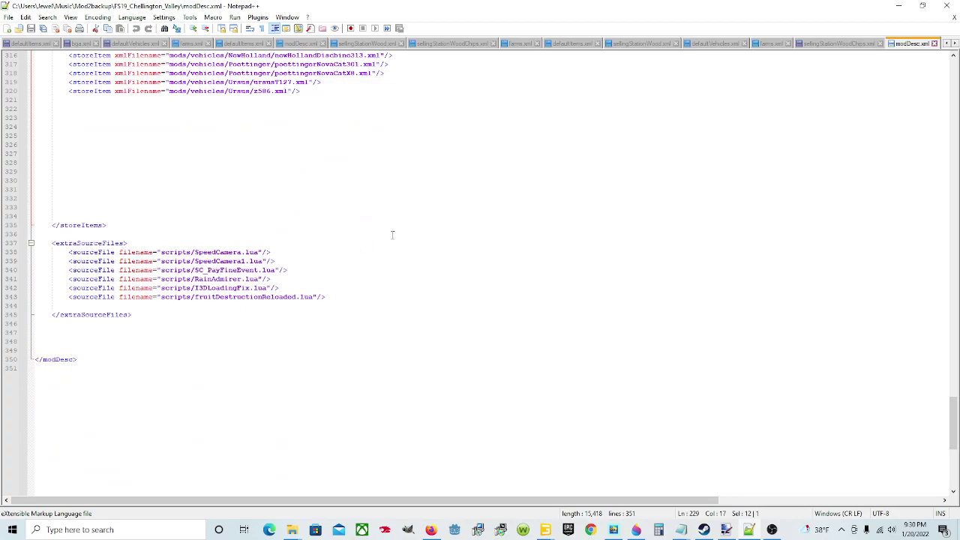
scroll(383, 235, up, 8)
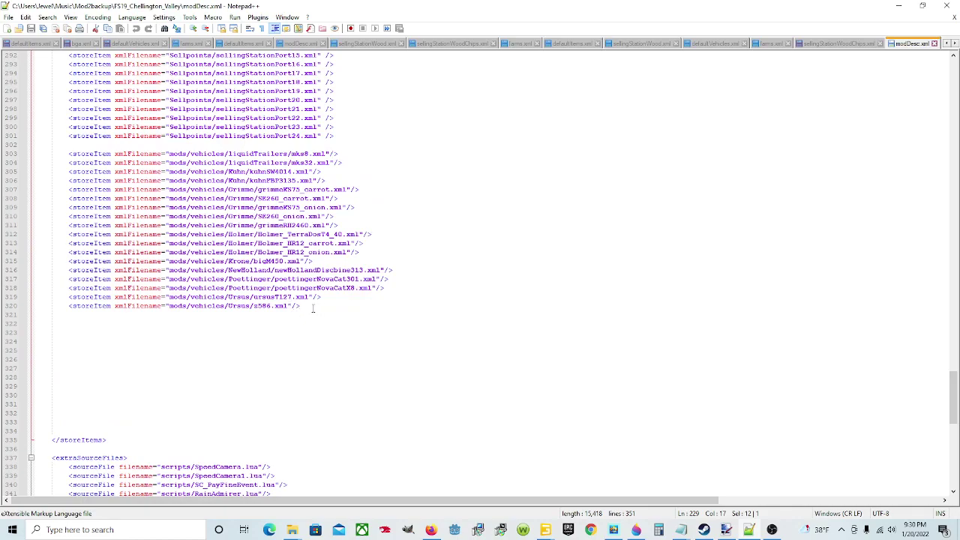
click(318, 306)
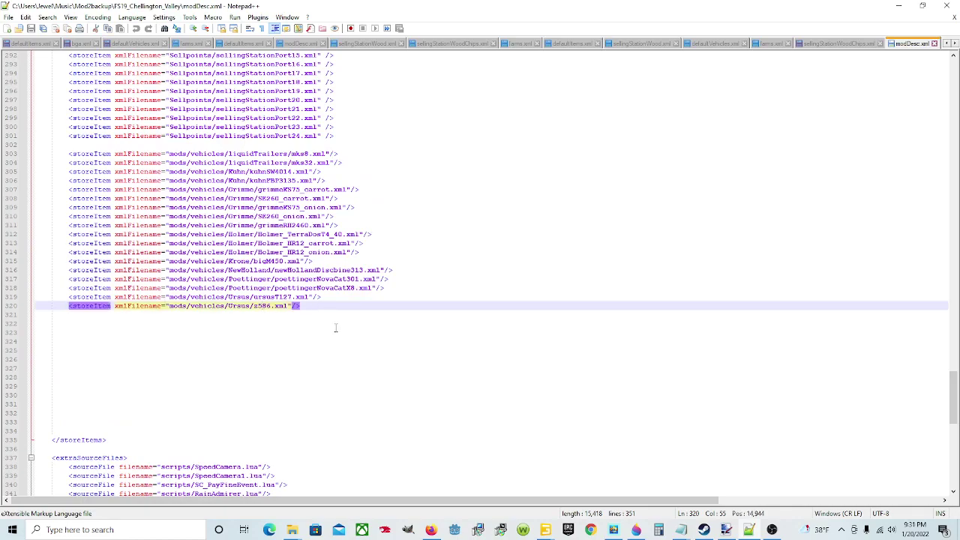
scroll(336, 328, down, 4)
drag(72, 323, 115, 331)
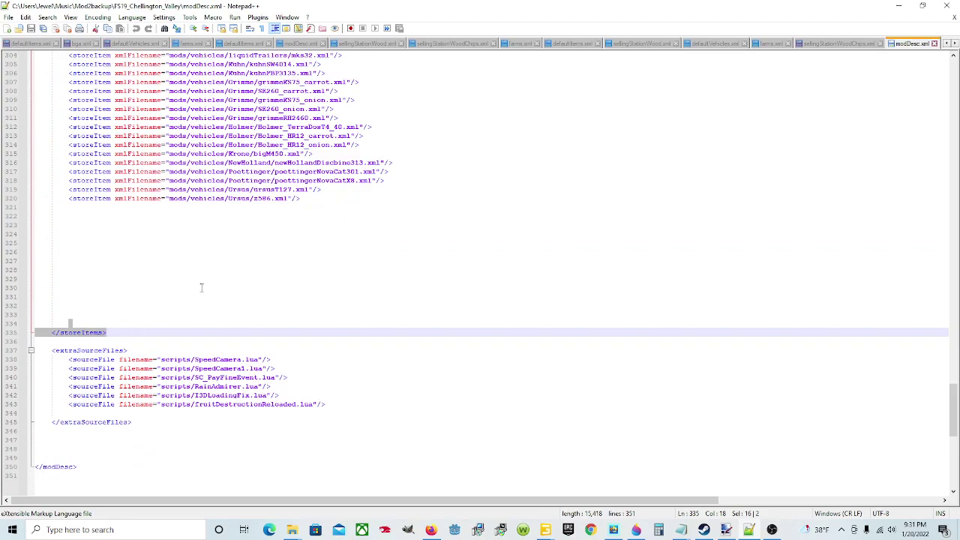
- Go back to the opening storeItems tag, highlight it, and review the whole block through to its closing tag again
scroll(200, 288, up, 20)
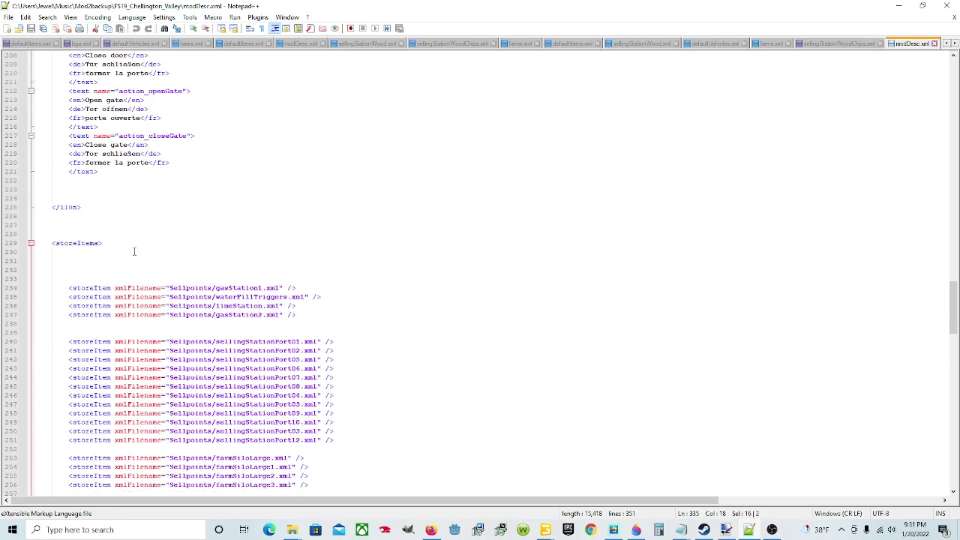
drag(51, 243, 116, 246)
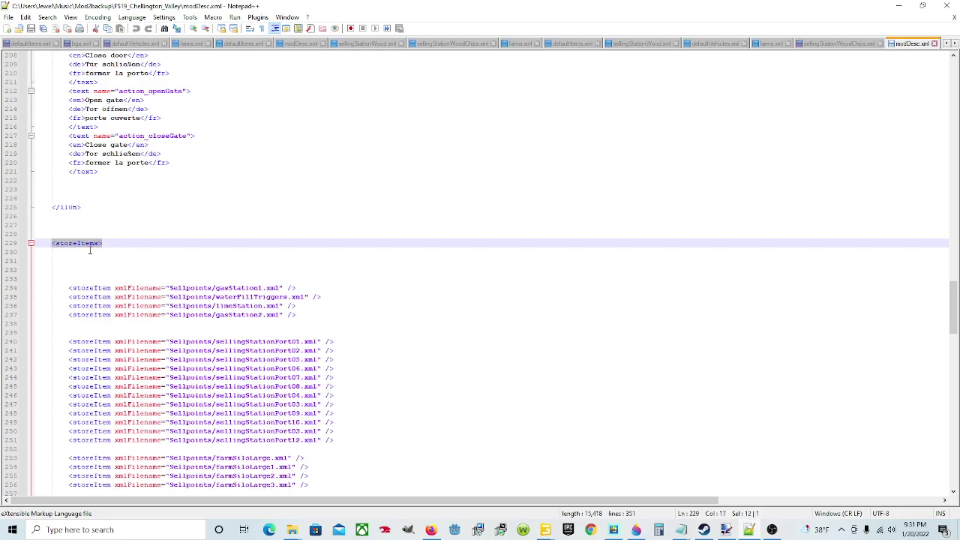
scroll(151, 273, down, 4)
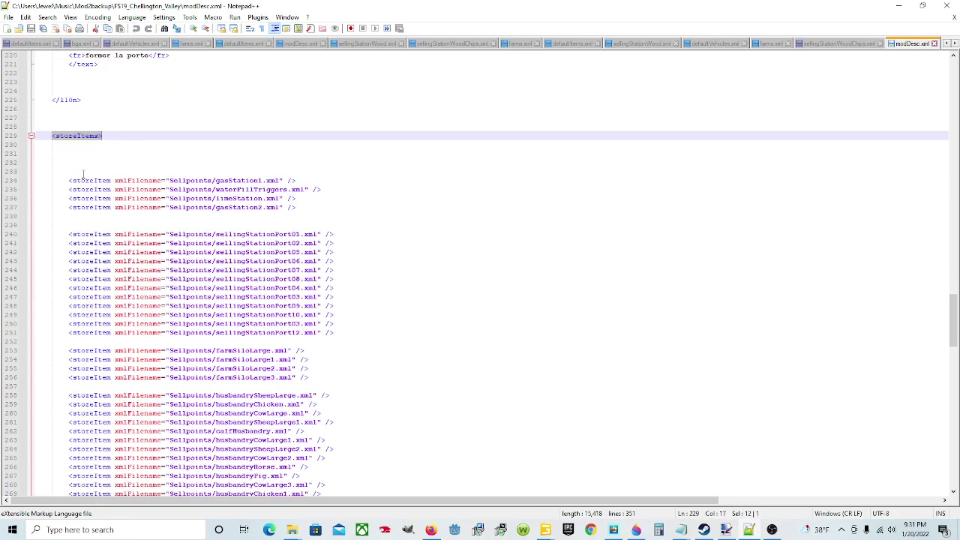
scroll(107, 342, down, 20)
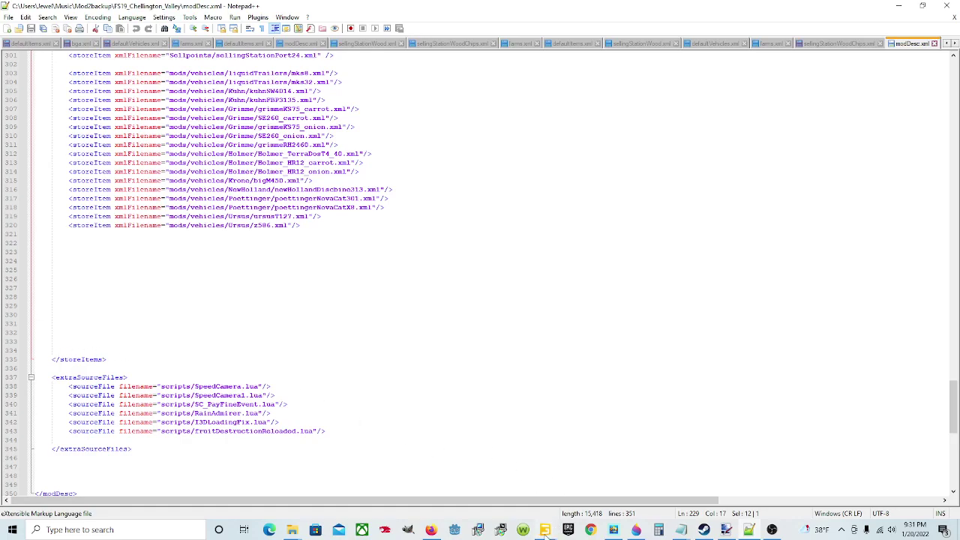
- Browse to the Testedit folder in the FarmingSimulator2019 mods directory and open its modDesc.xml in Notepad++
mouse_move(682, 529)
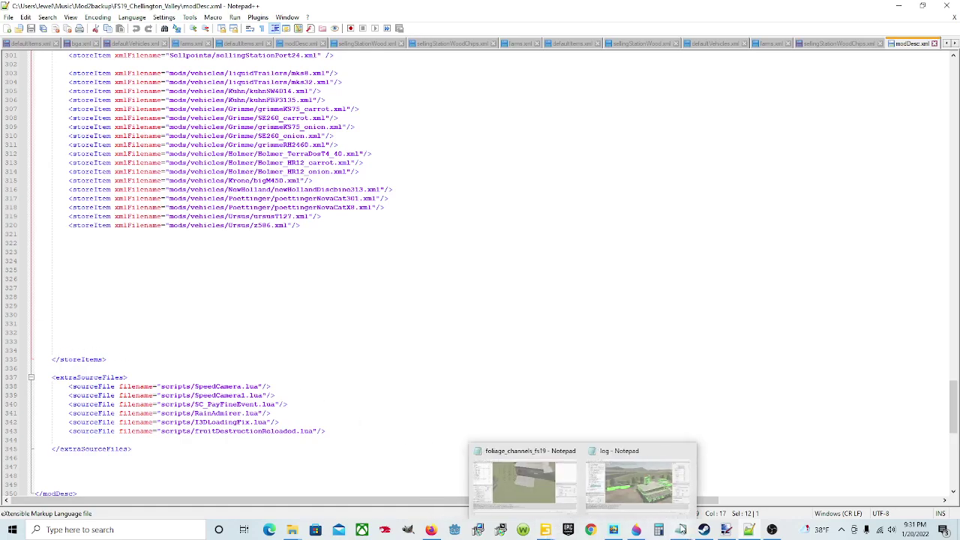
click(746, 528)
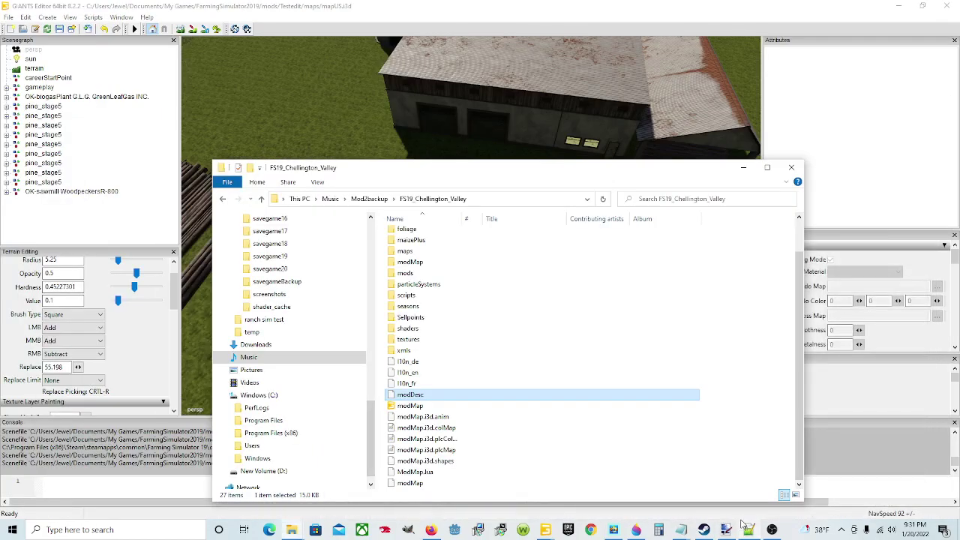
scroll(279, 304, up, 6)
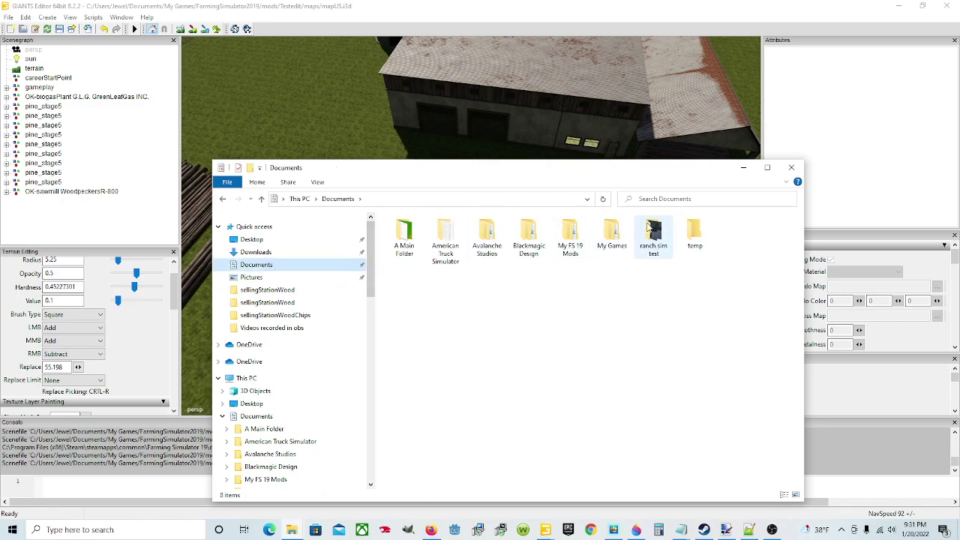
double_click(612, 234)
click(427, 235)
double_click(428, 235)
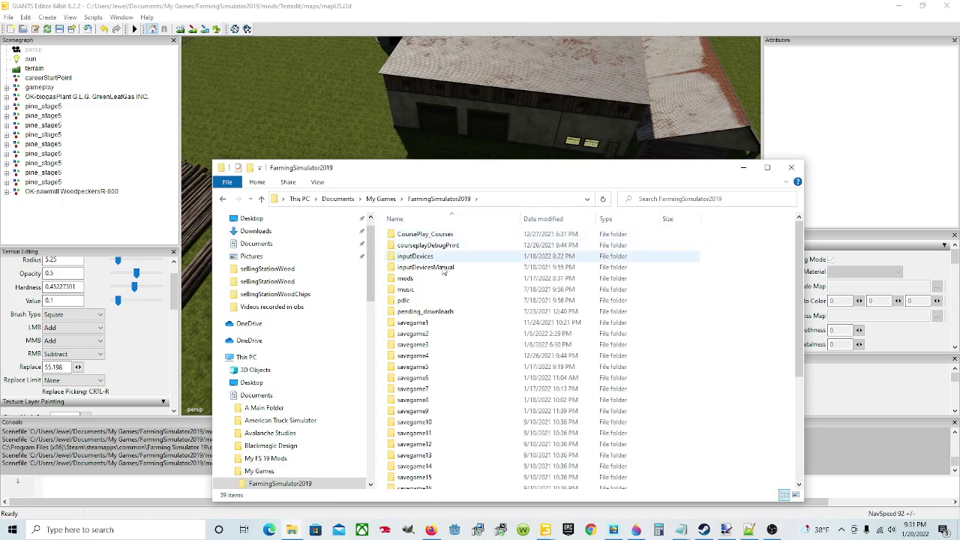
double_click(441, 278)
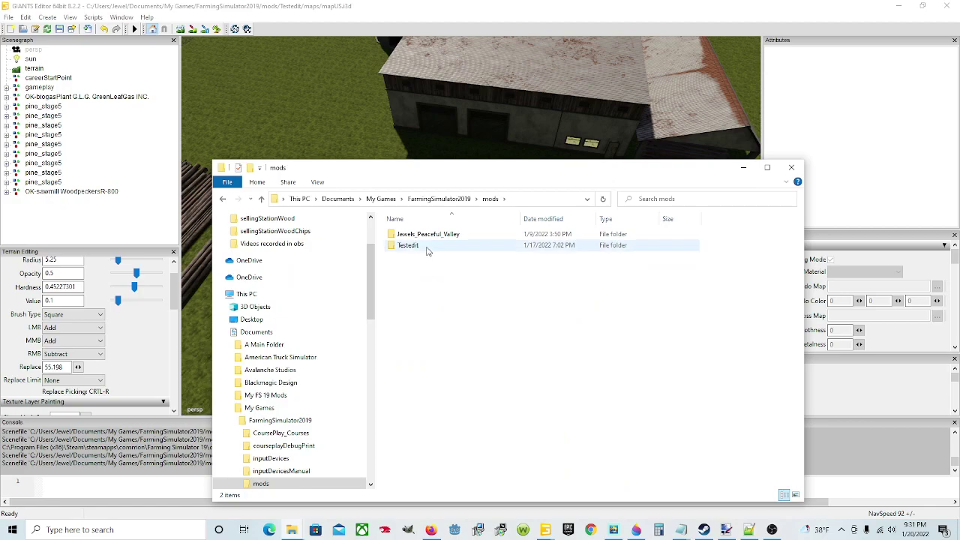
double_click(420, 247)
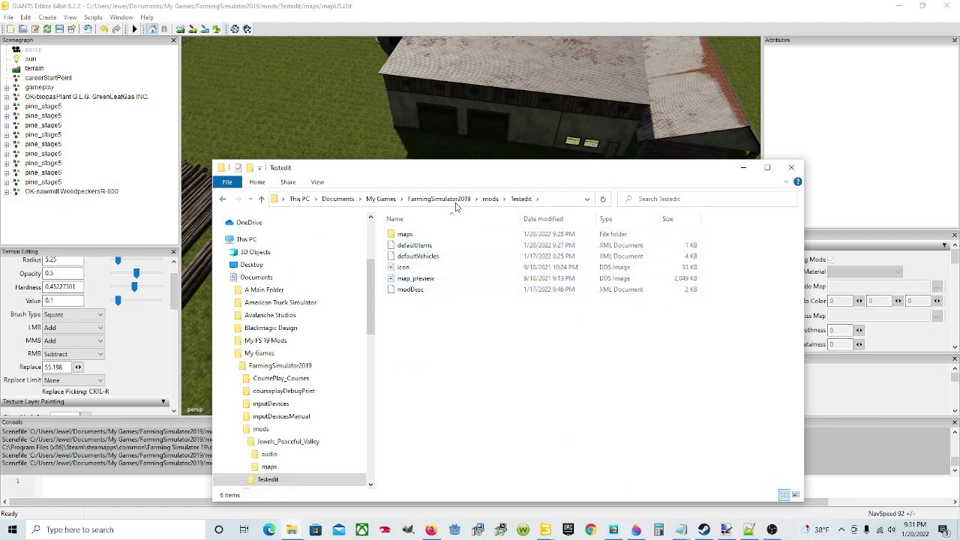
click(443, 295)
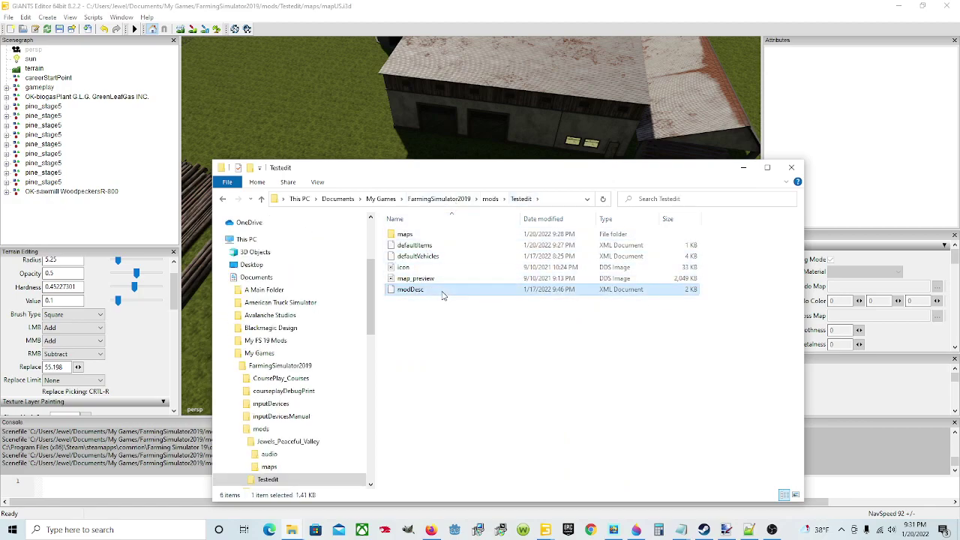
right_click(443, 295)
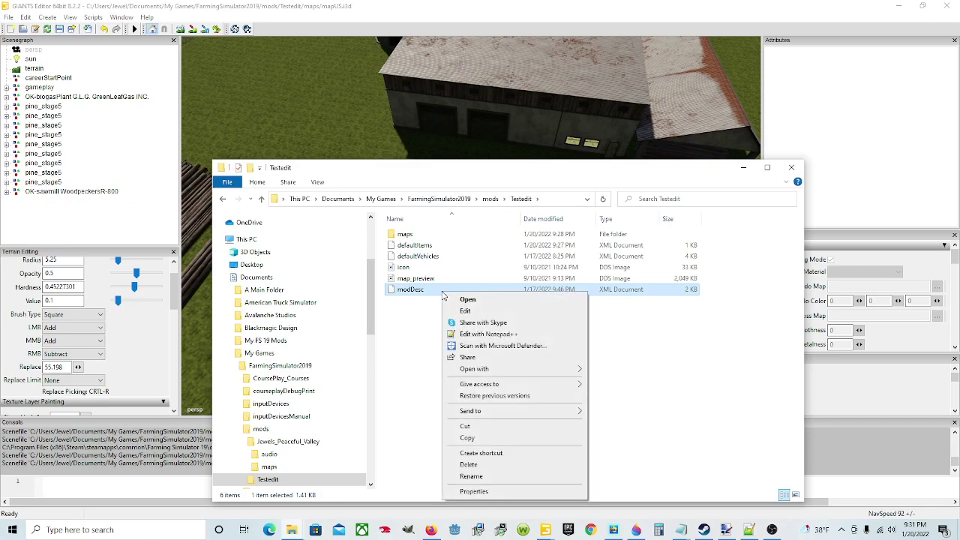
click(482, 333)
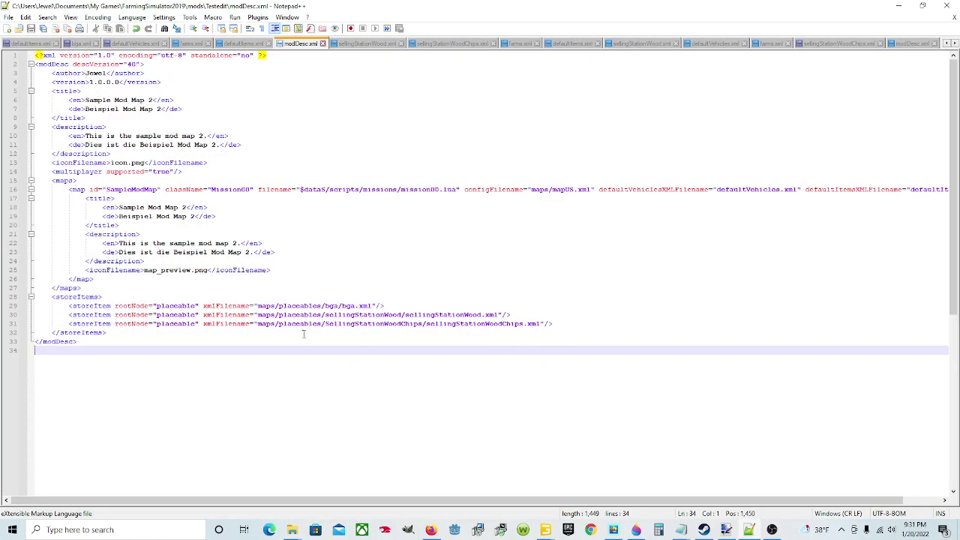
- Highlight the opening storeItems tag, the bga storeItem entry and the closing storeItems tag in the Testedit modDesc.xml
drag(52, 296, 129, 296)
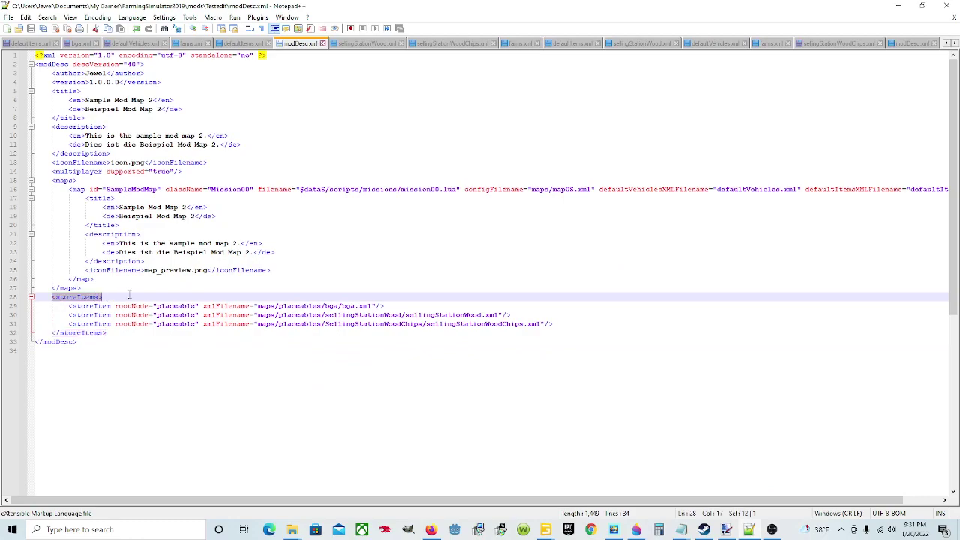
click(66, 306)
shift+click(424, 307)
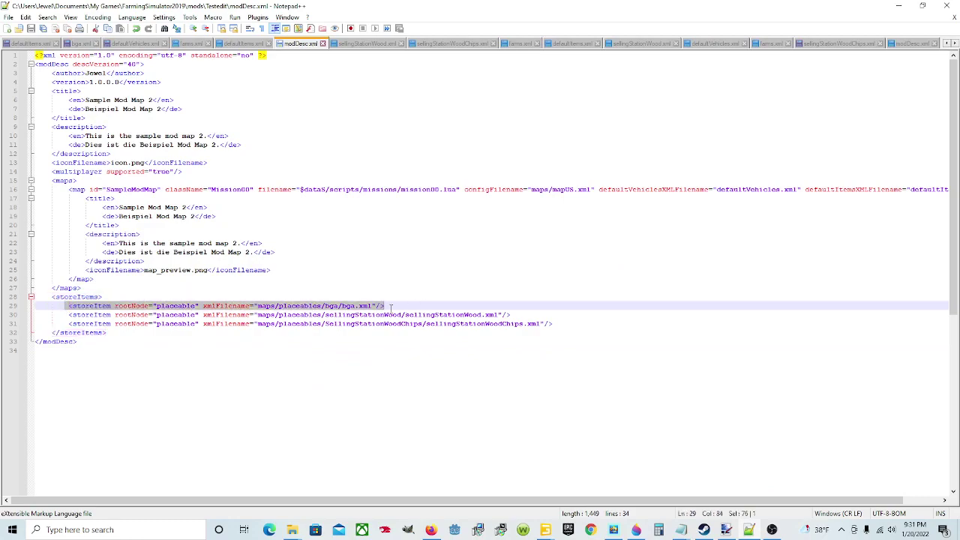
click(100, 341)
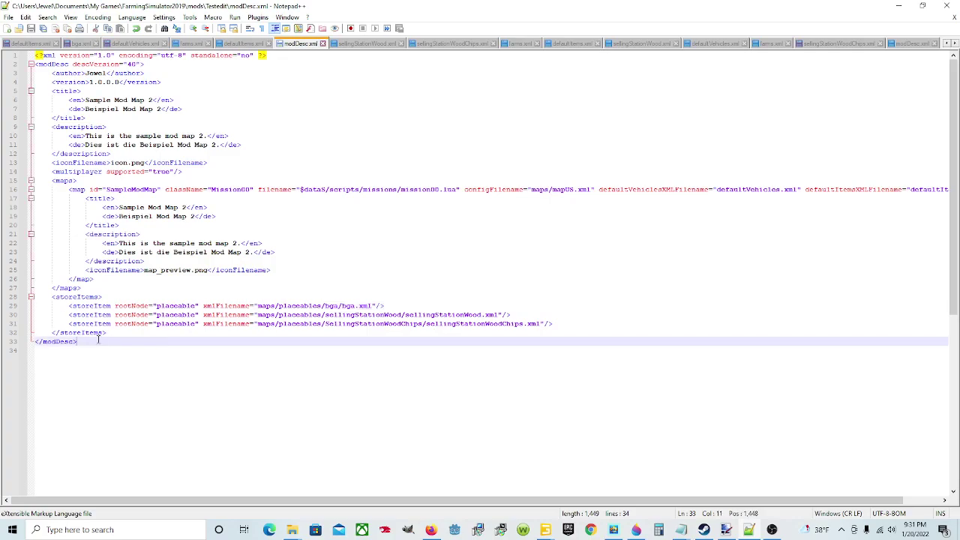
drag(50, 331, 143, 331)
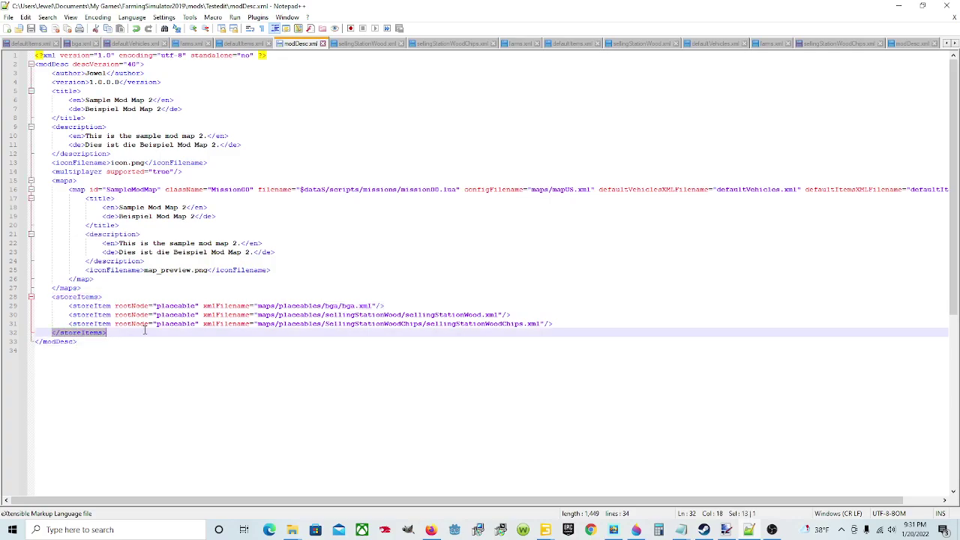
click(207, 377)
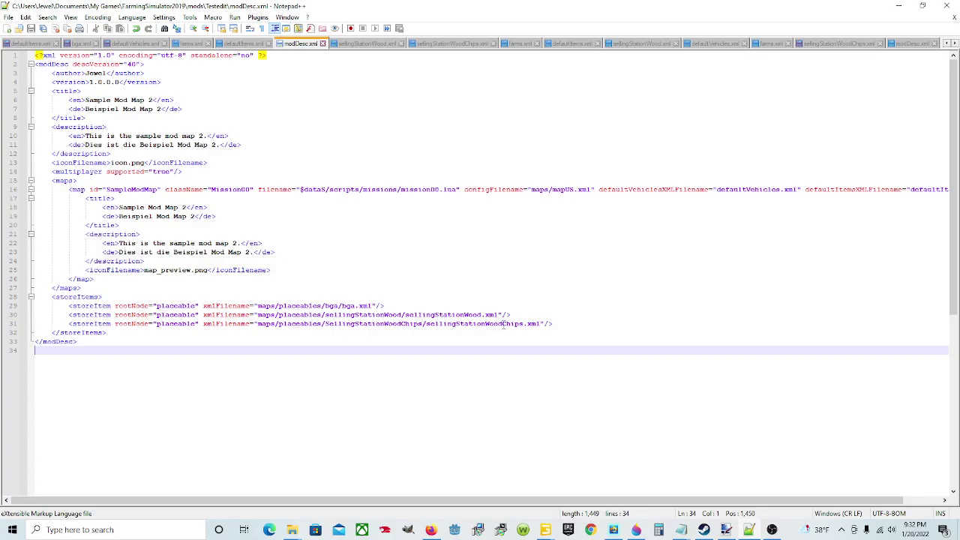
- Compare the sellingStationWoodChips storeItem entry on line 31 with the bga entry on line 29 by highlighting each
drag(571, 326, 150, 328)
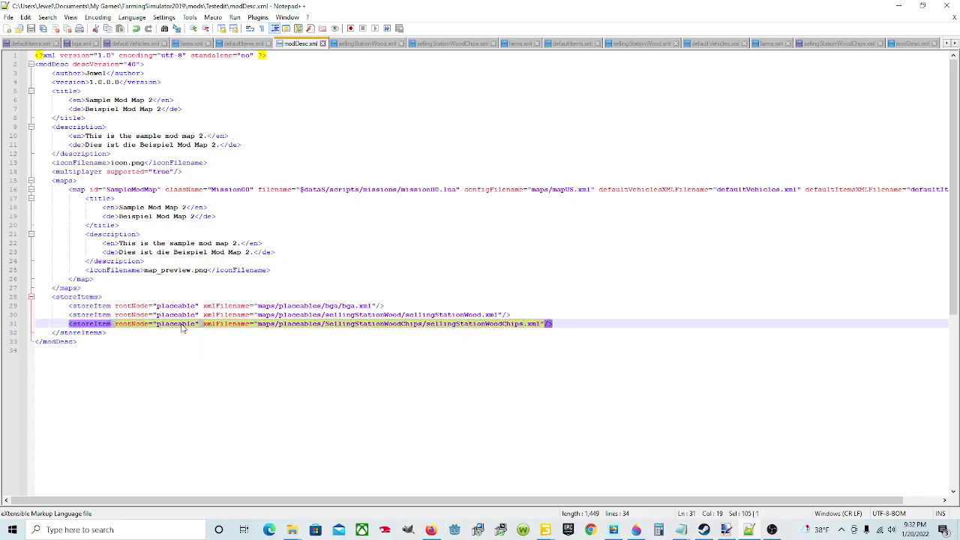
drag(398, 306, 51, 308)
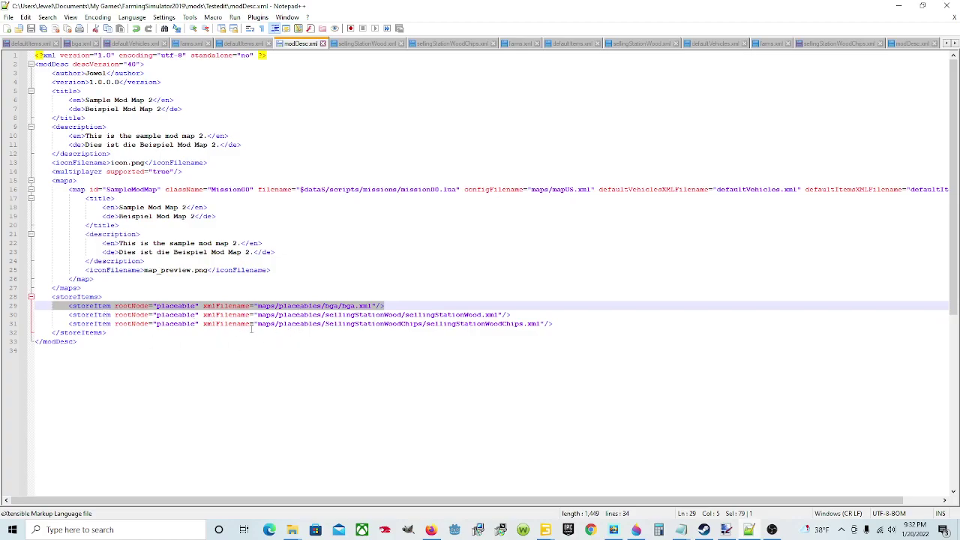
click(275, 372)
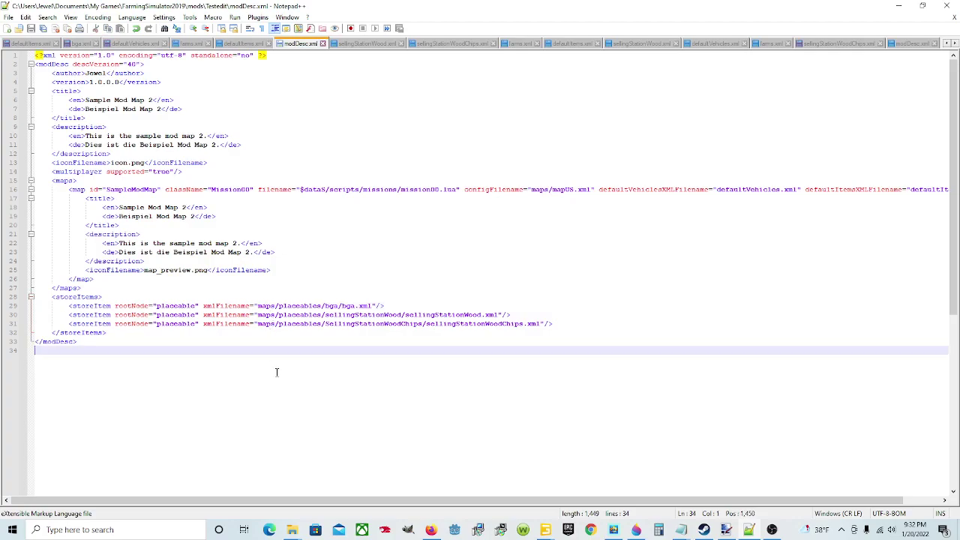
- Open Testedit's maps/placeables/sellingStationWood folder in File Explorer and check its files against the xmlFilename path
mouse_move(297, 531)
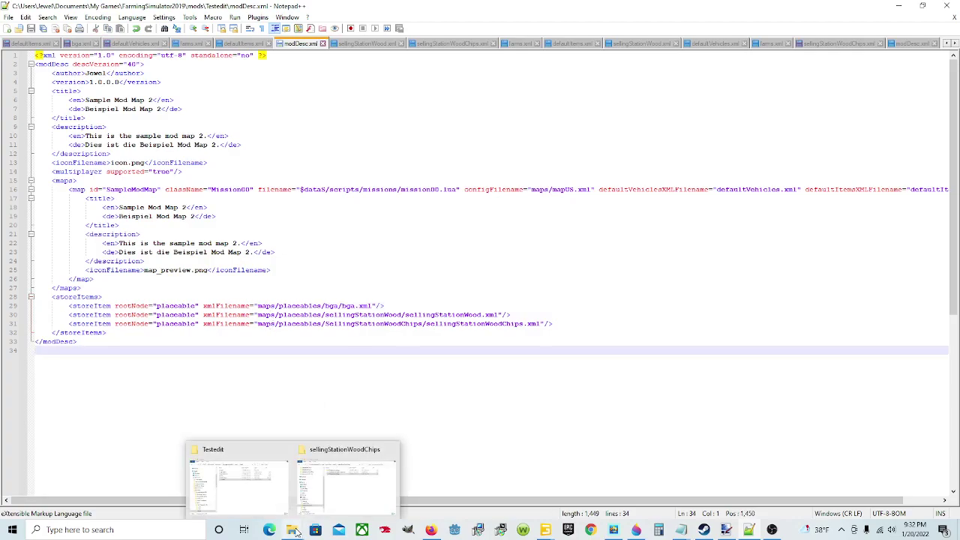
click(260, 489)
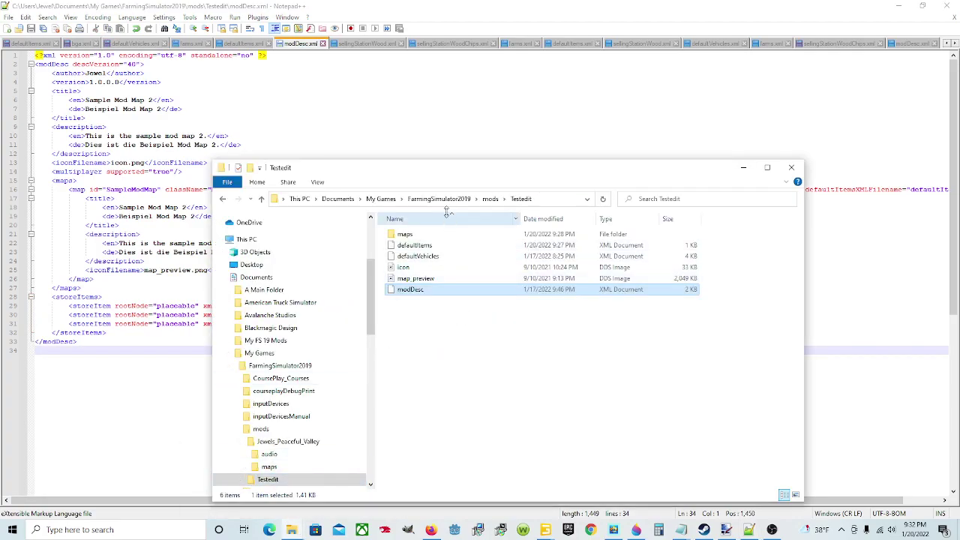
double_click(445, 235)
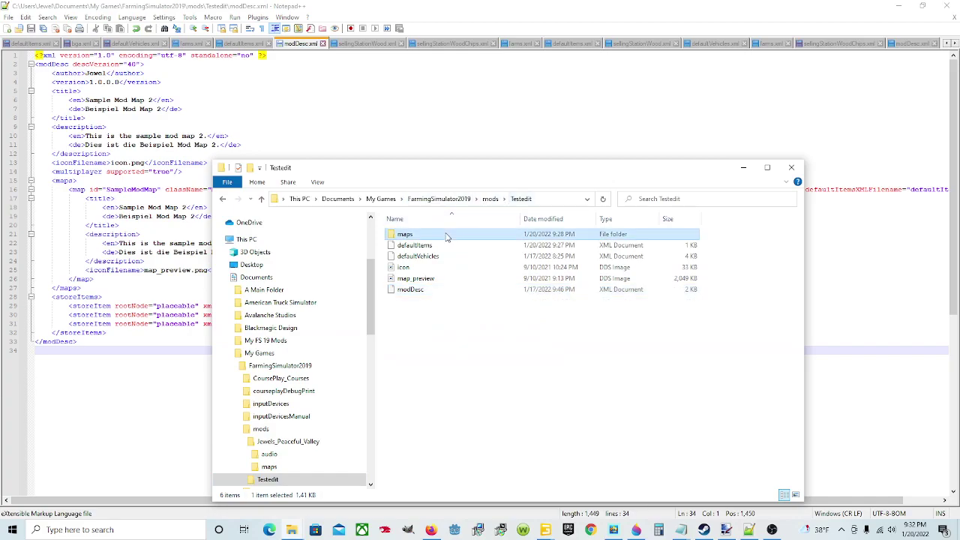
click(442, 248)
double_click(443, 250)
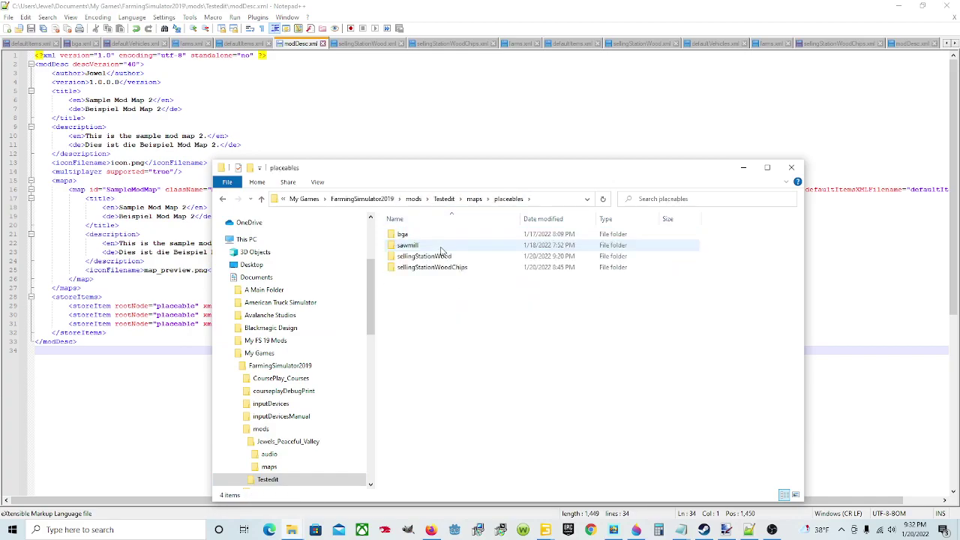
double_click(448, 258)
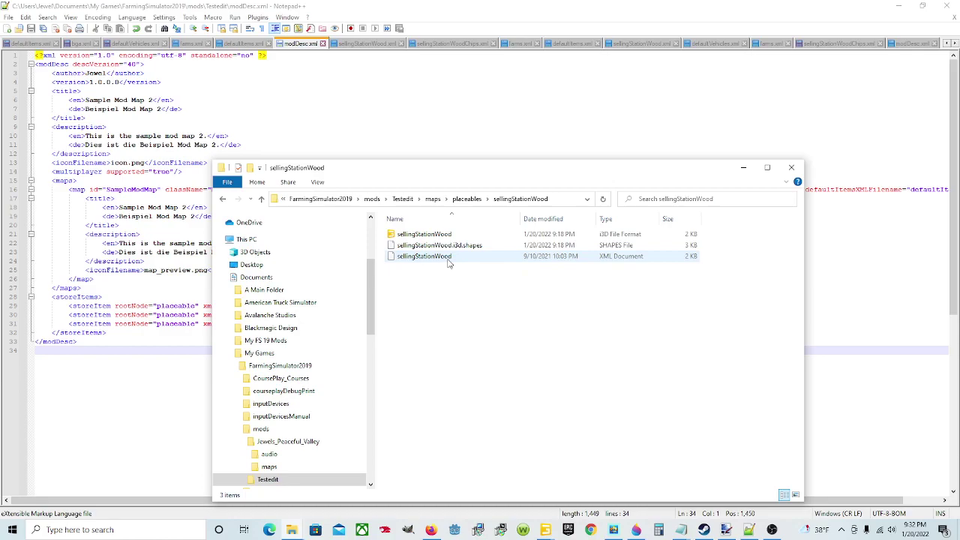
double_click(446, 257)
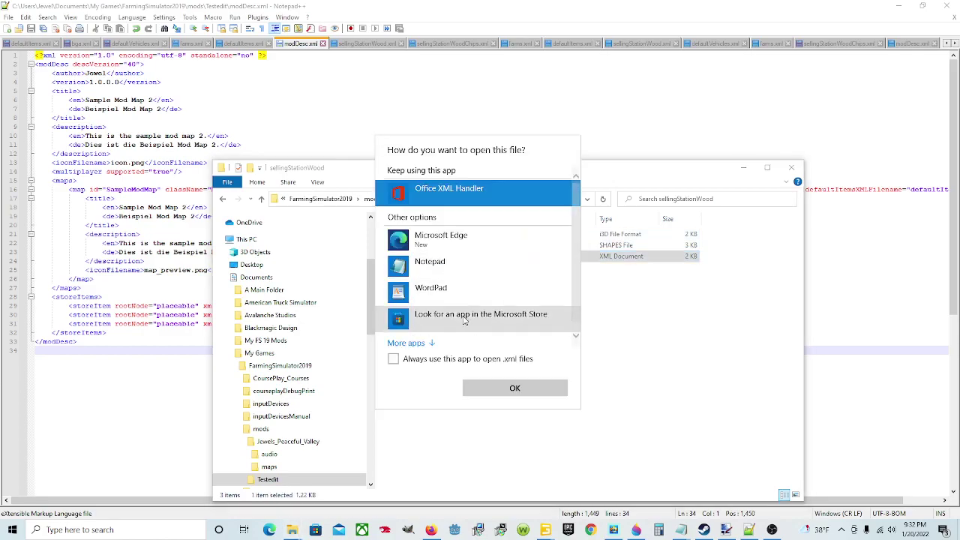
click(620, 378)
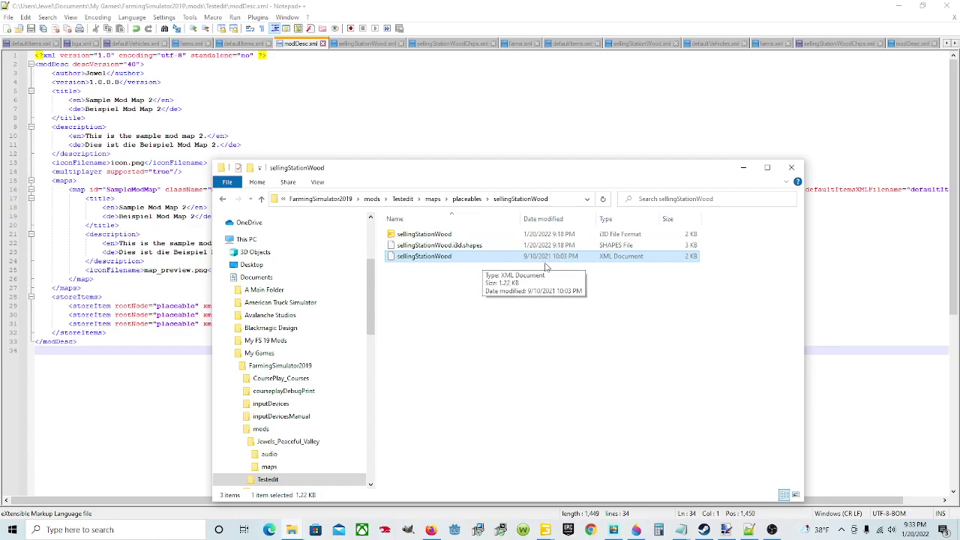
- Return to modDesc.xml in Notepad++ and highlight the full sellingStationWoodChips entry, followed by the bga storeItem entry
drag(512, 91, 513, 98)
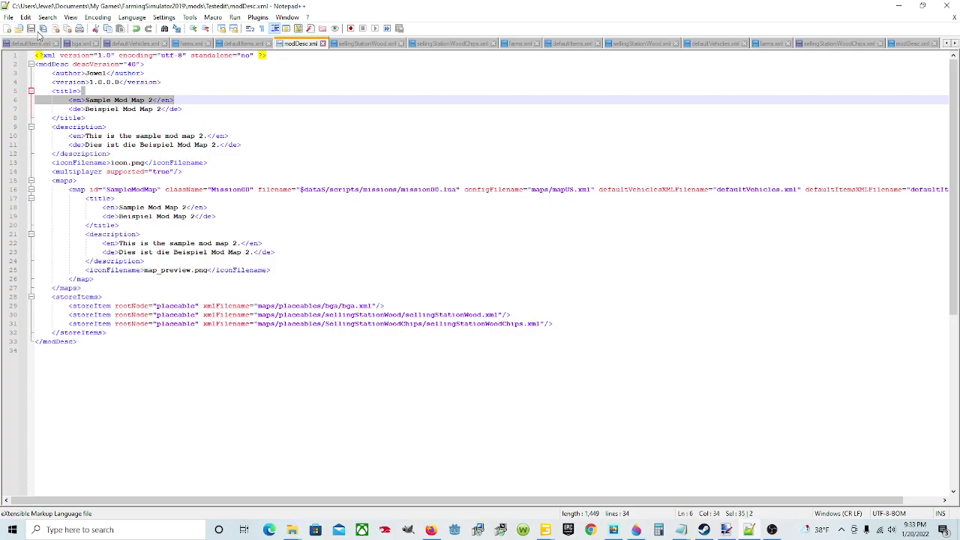
click(364, 365)
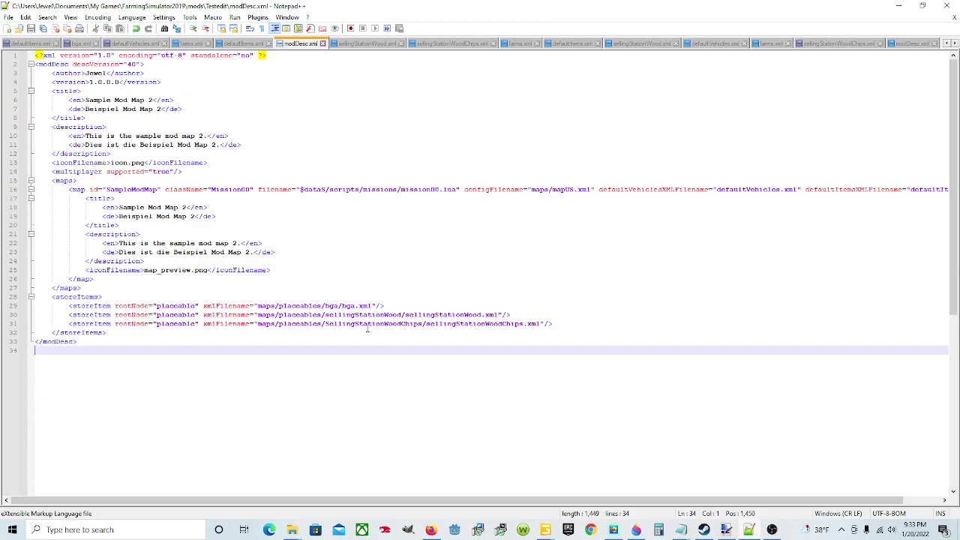
drag(565, 327, 66, 324)
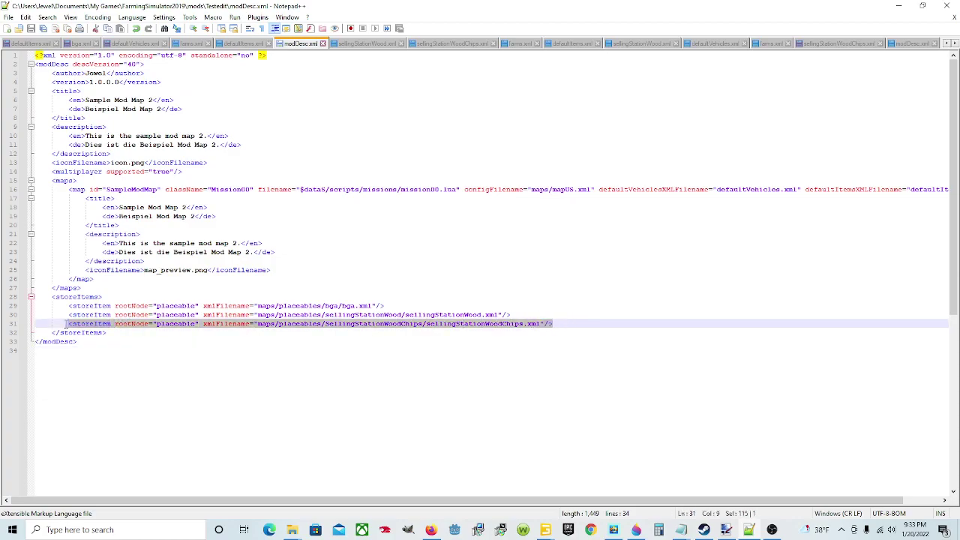
click(397, 295)
drag(397, 305, 110, 307)
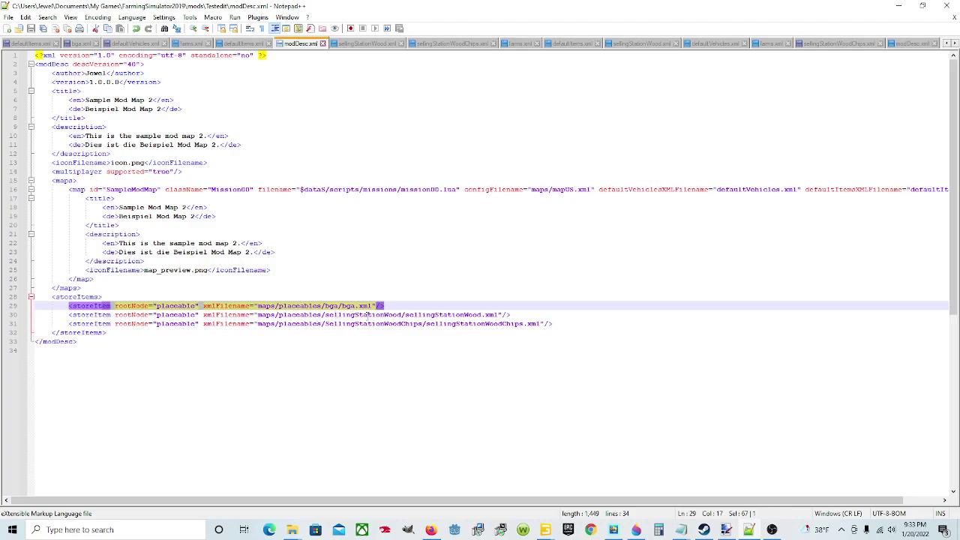
- Inspect the bga folder under Testedit's placeables in File Explorer, then return to modDesc.xml in Notepad++
mouse_move(292, 530)
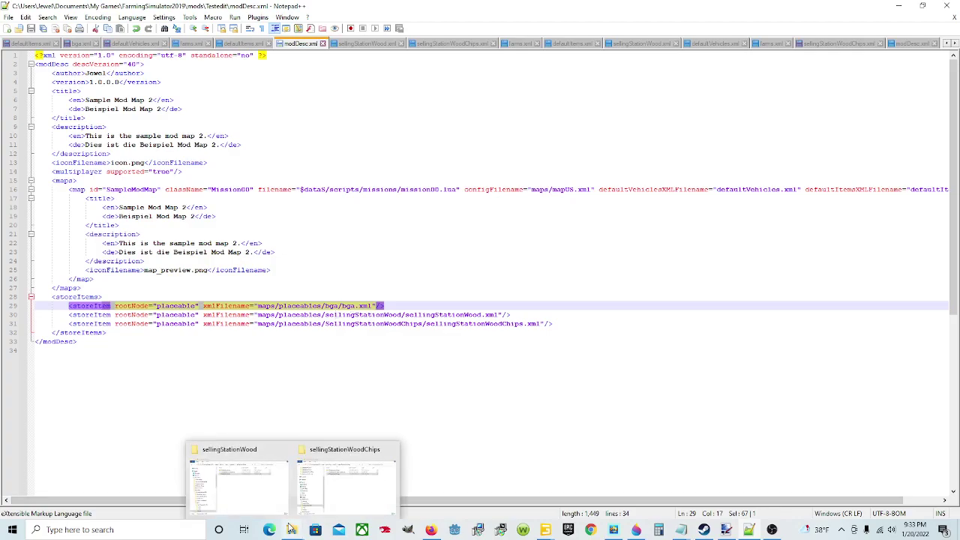
click(268, 480)
click(466, 200)
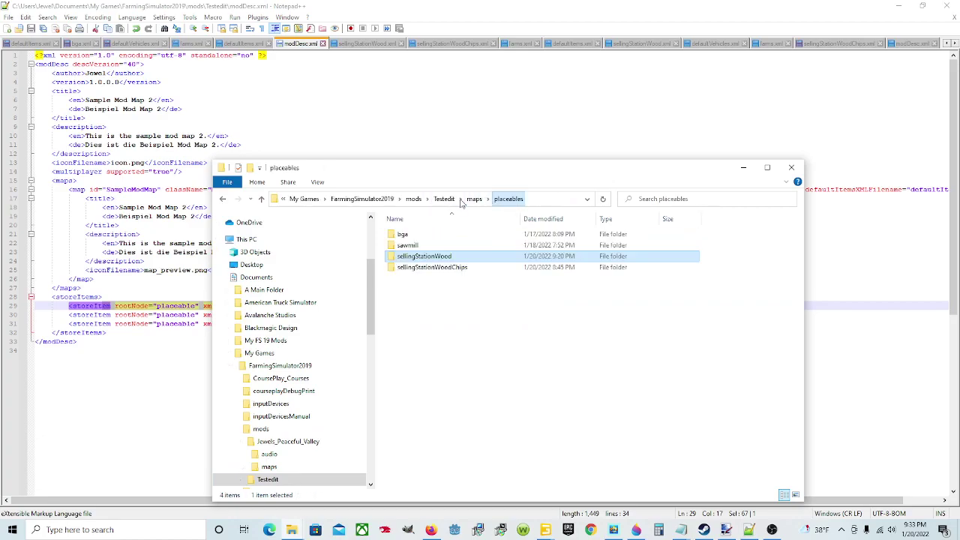
double_click(406, 234)
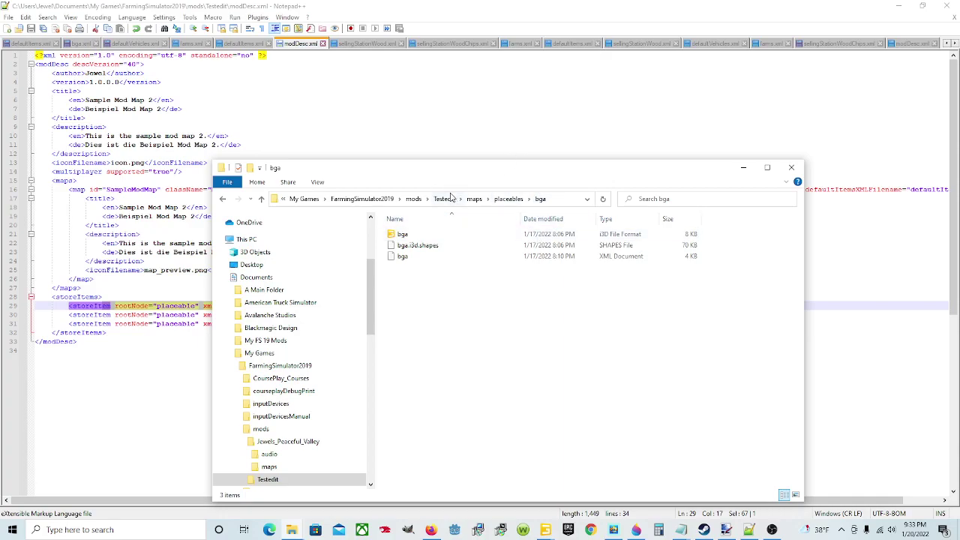
click(458, 127)
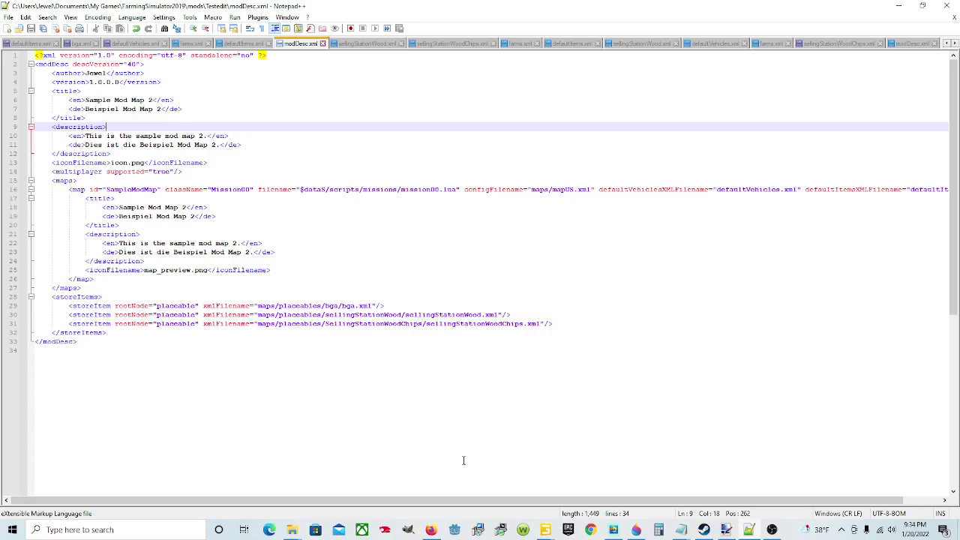
- Switch to File Explorer and go back up from the bga folder to the Testedit mod folder
mouse_move(292, 530)
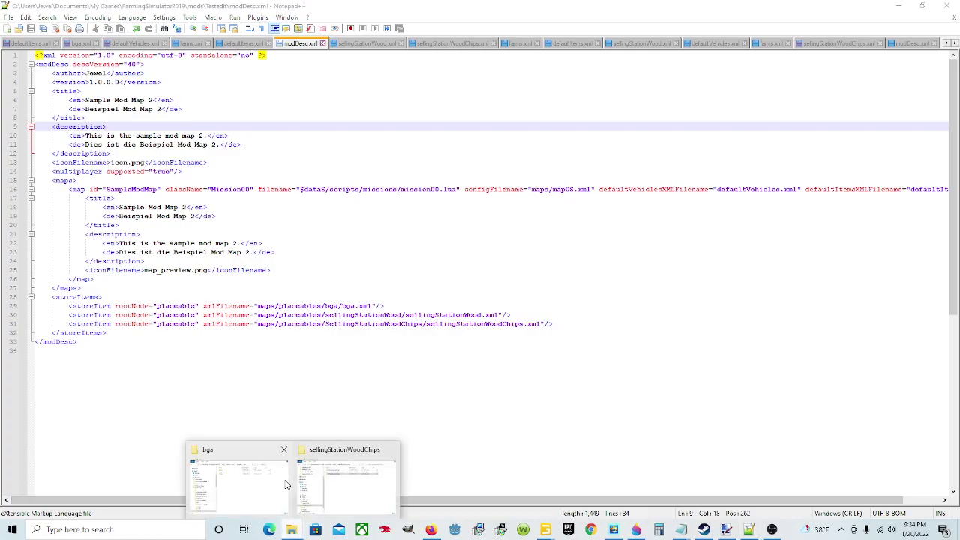
click(289, 484)
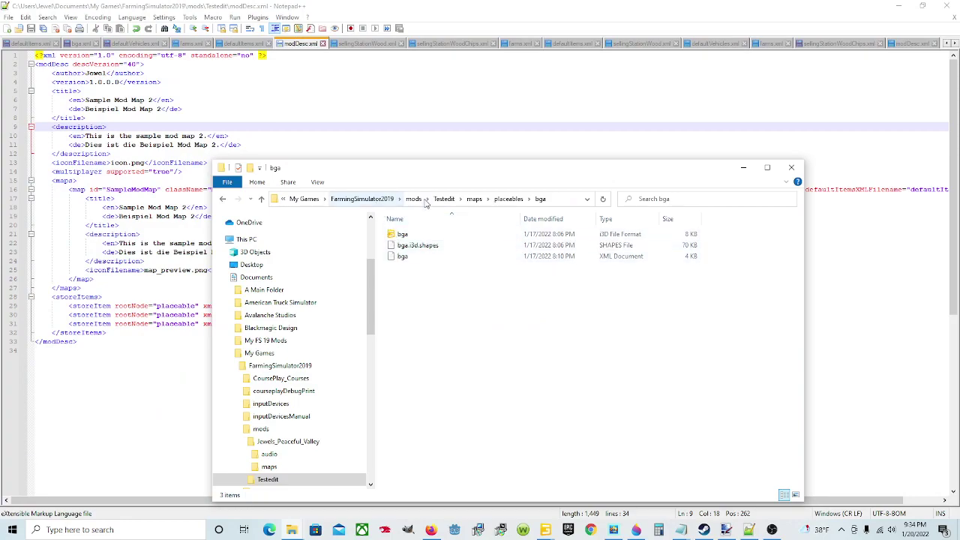
click(444, 199)
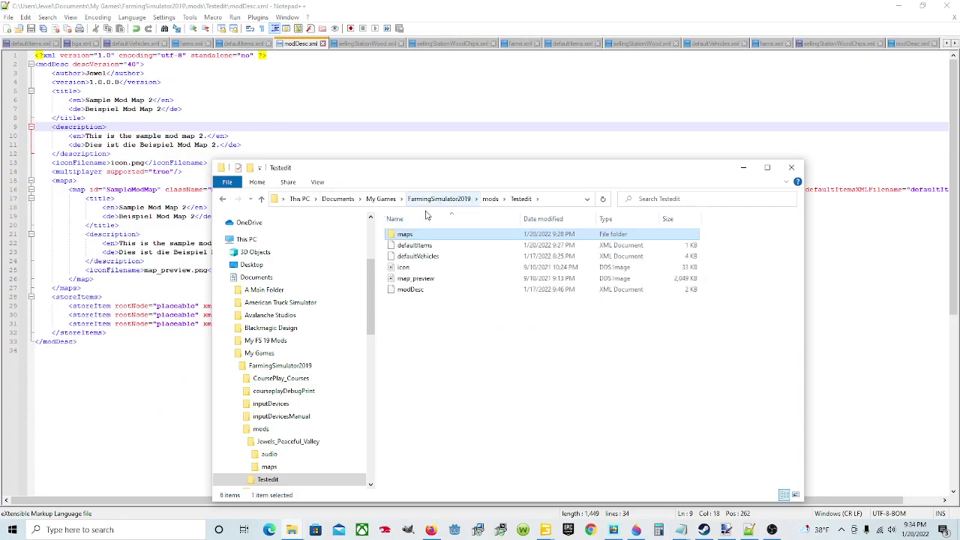
- Open defaultVehicles.xml from the Testedit mod folder in Notepad++
click(434, 257)
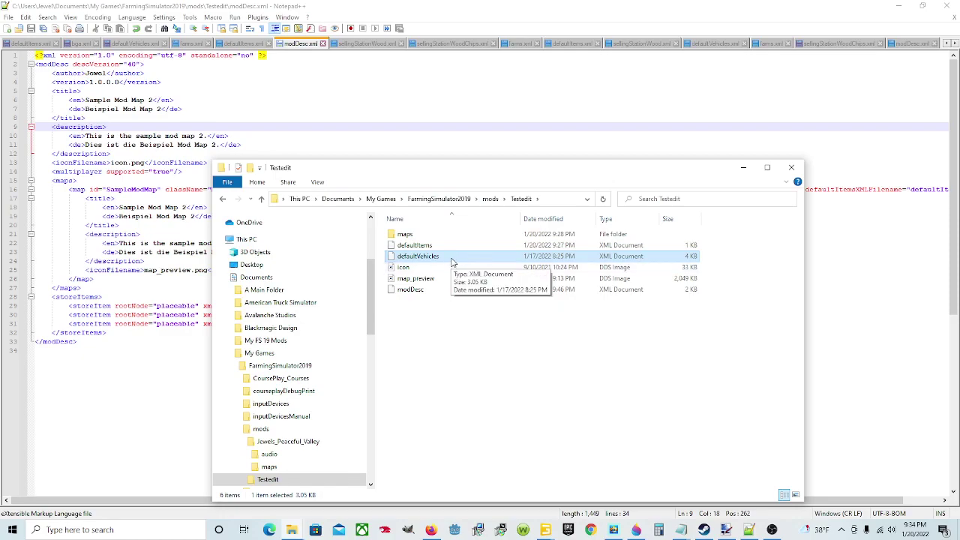
right_click(452, 262)
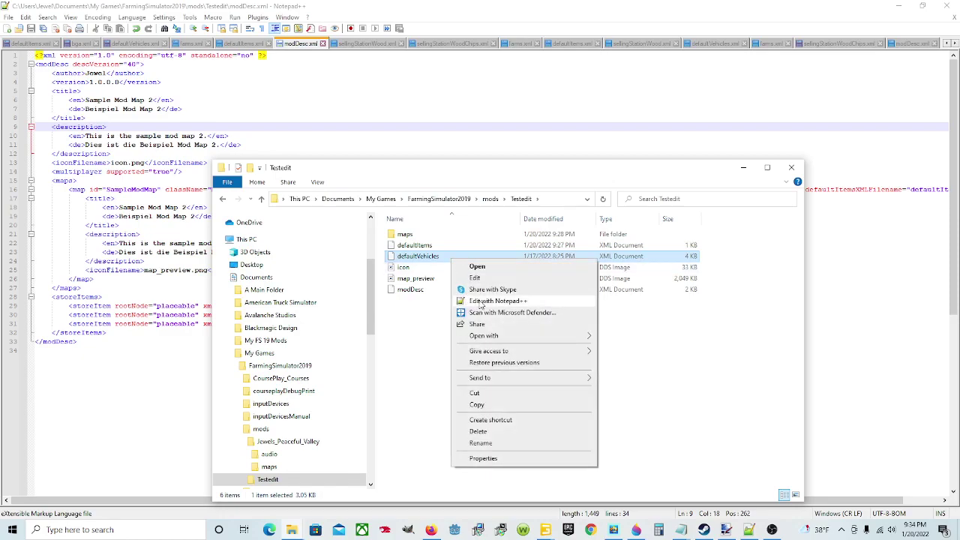
click(484, 302)
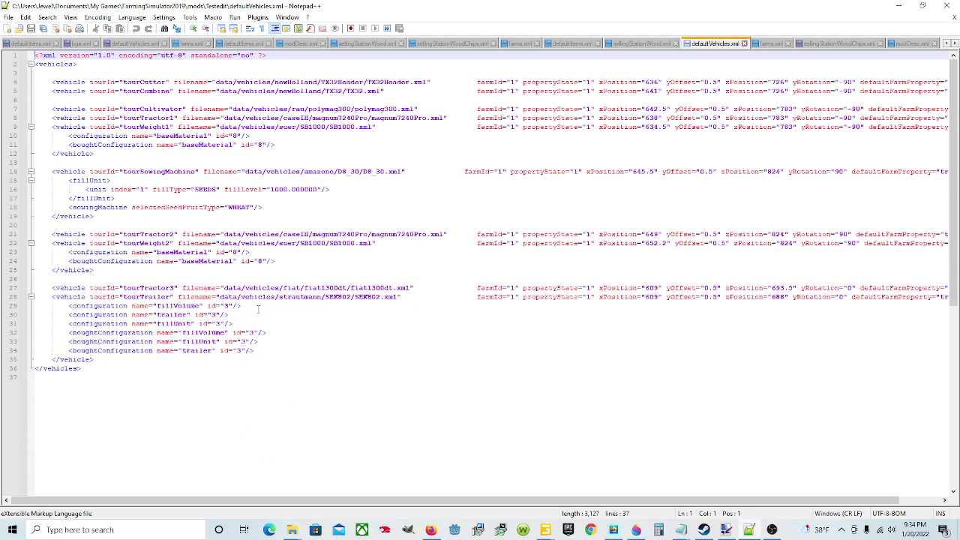
- Insert a $ before data in the tourTrailer vehicle's filename, and examine where the other vehicles' data paths begin
click(222, 298)
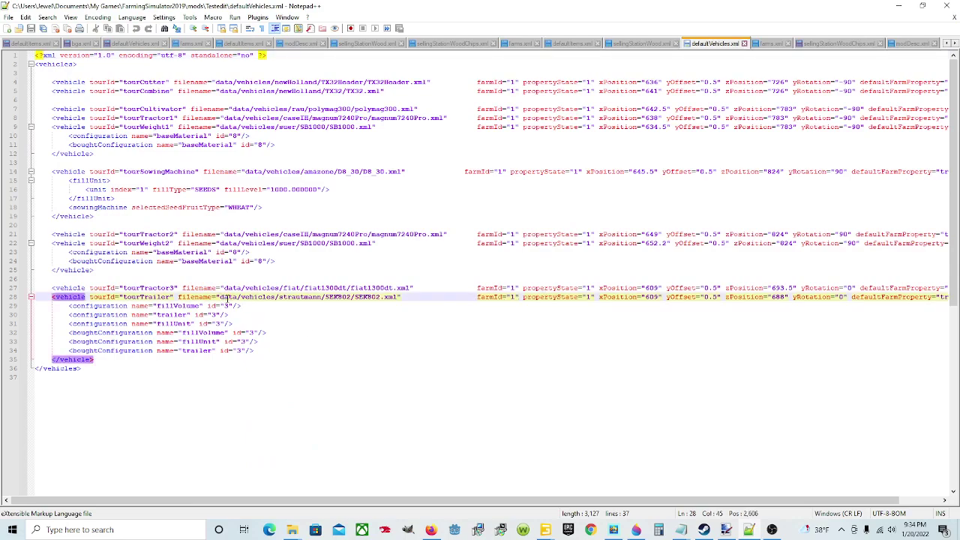
text($)
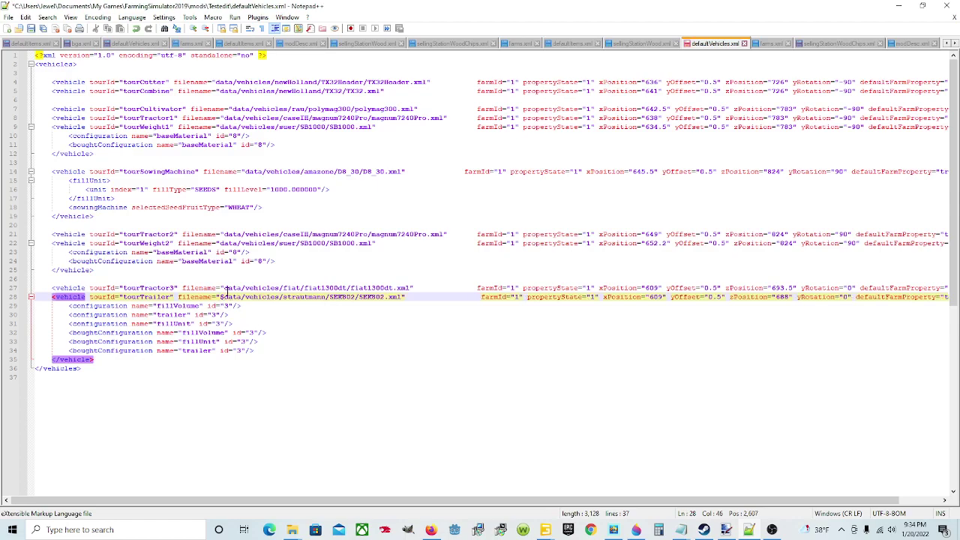
click(223, 244)
click(222, 235)
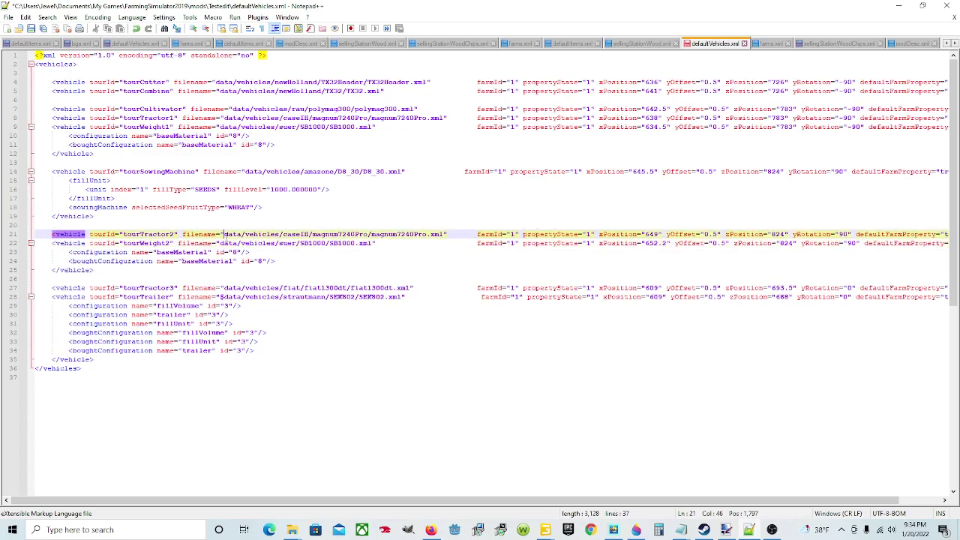
click(245, 171)
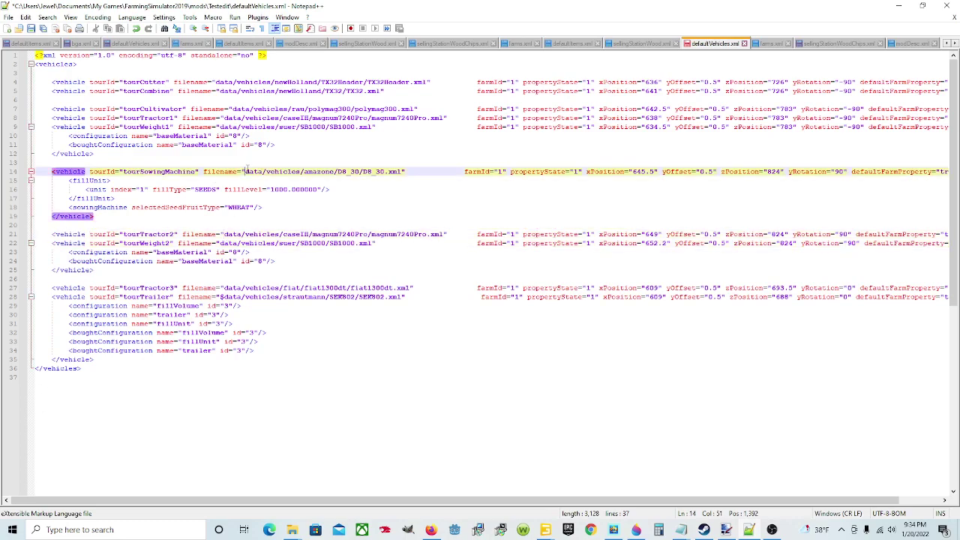
click(225, 126)
click(227, 118)
click(231, 109)
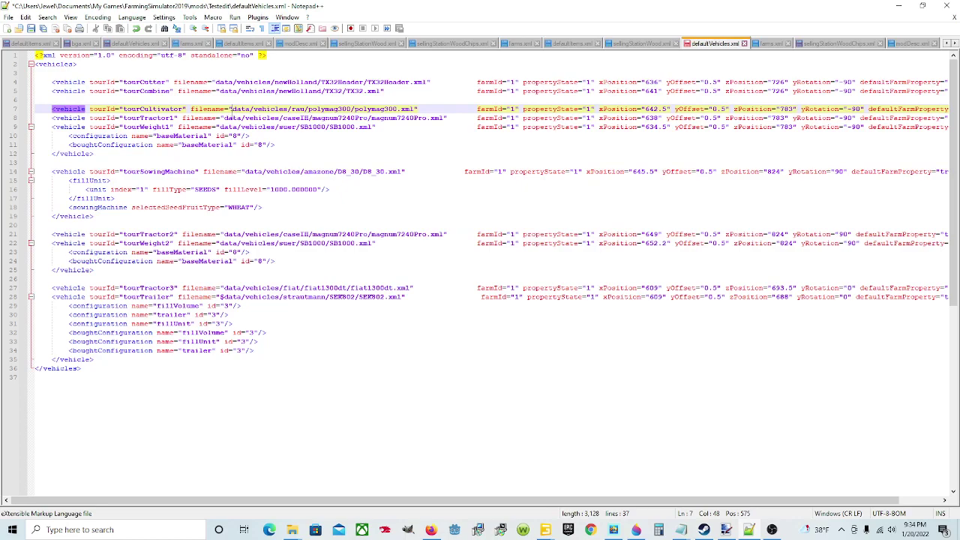
- Remove the $ from the tourTrailer vehicle's filename and save defaultVehicles.xml
click(226, 297)
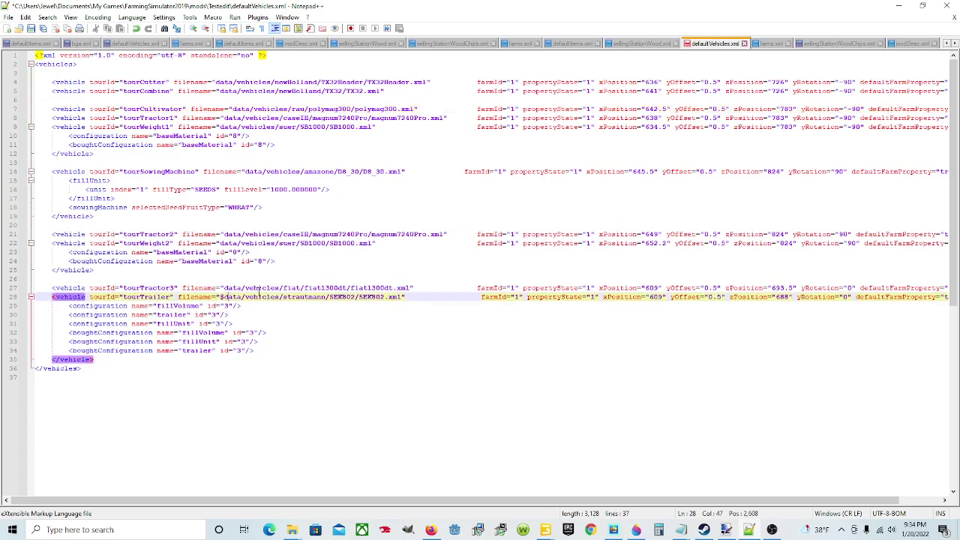
click(222, 297)
key(BackSpace)
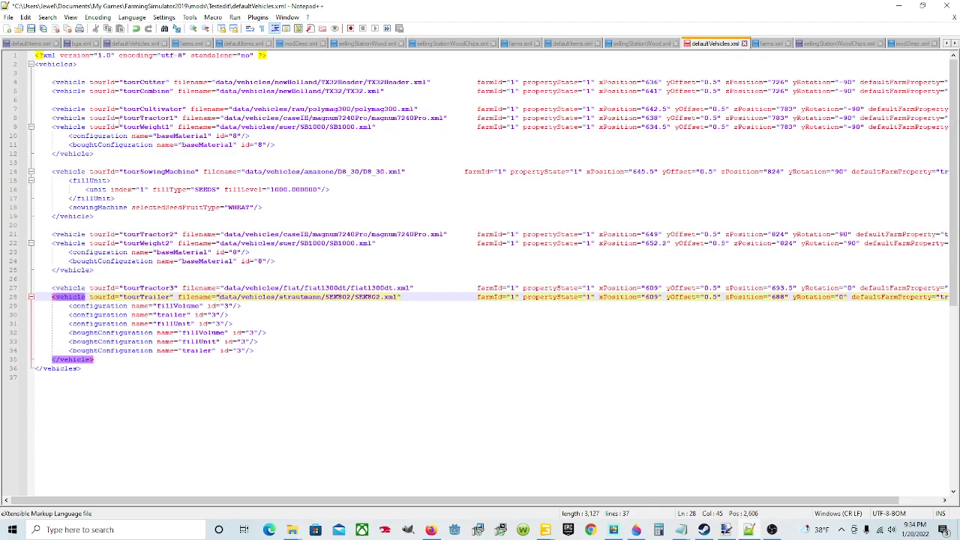
click(32, 30)
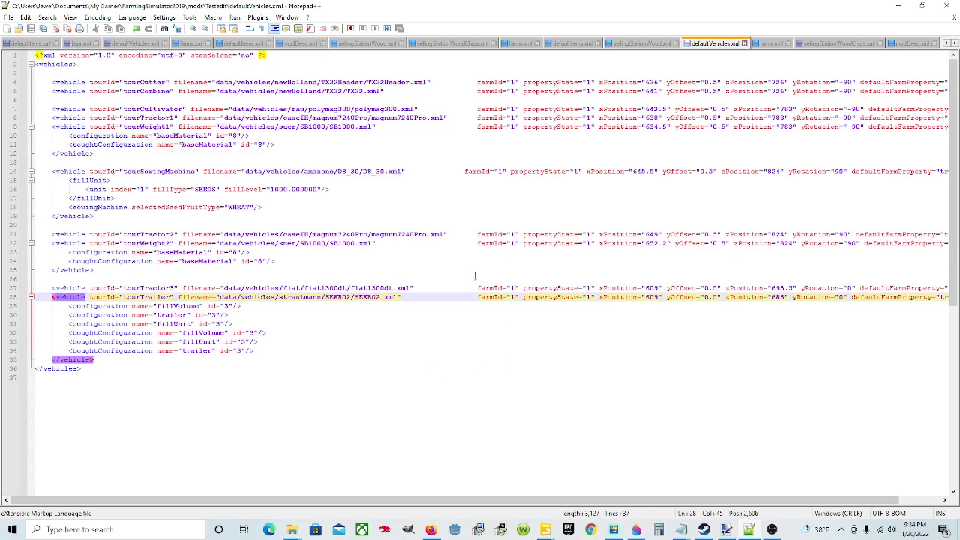
- Switch to File Explorer and open Testedit's maps/placeables/sellingStationWood folder
mouse_move(292, 526)
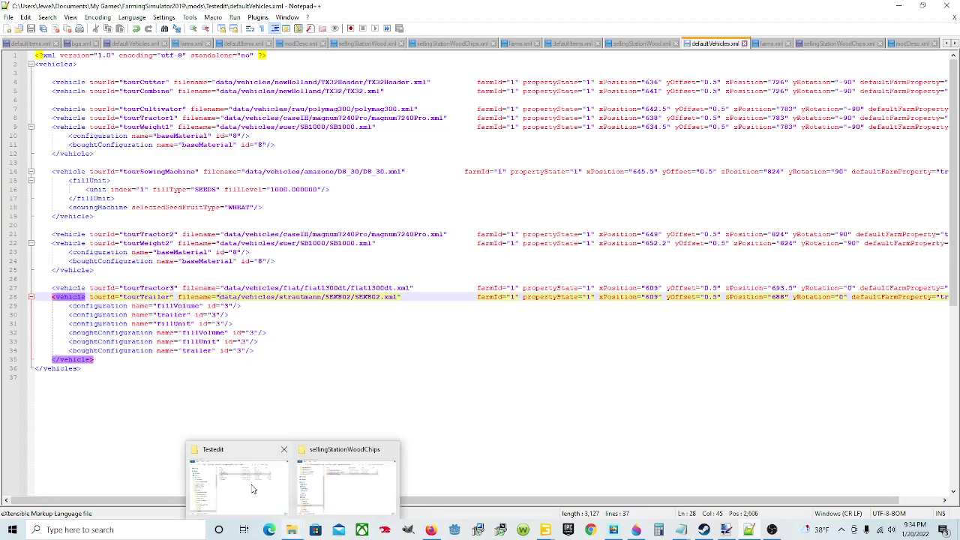
click(255, 495)
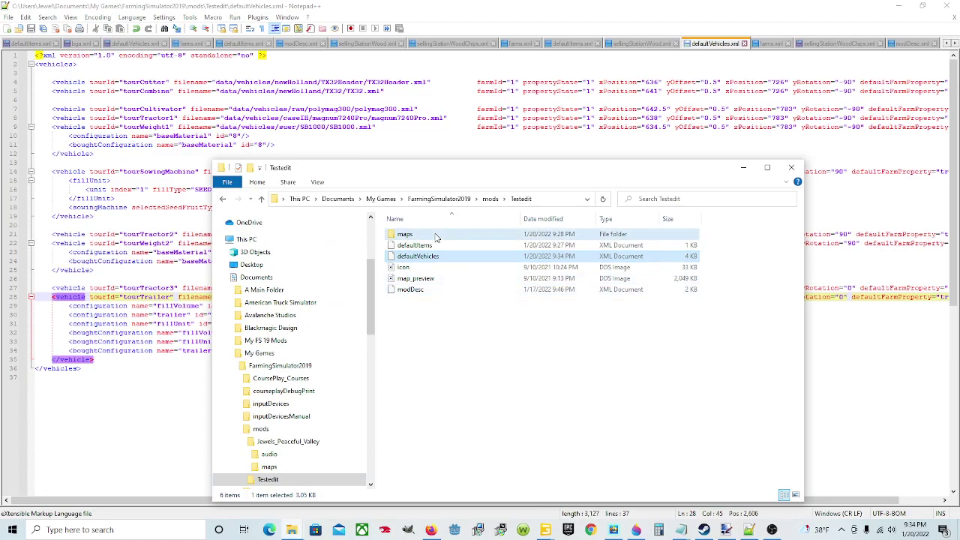
double_click(408, 235)
double_click(411, 246)
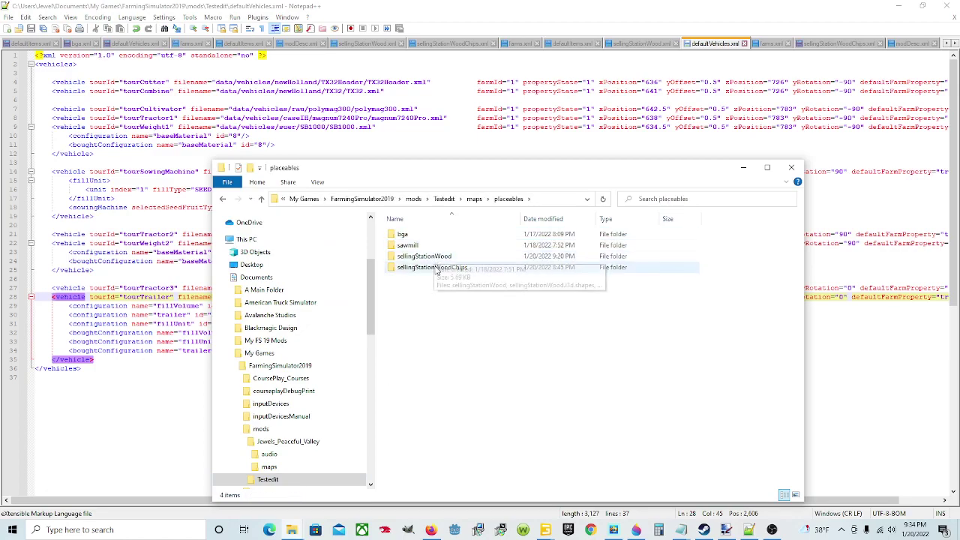
click(443, 257)
double_click(443, 259)
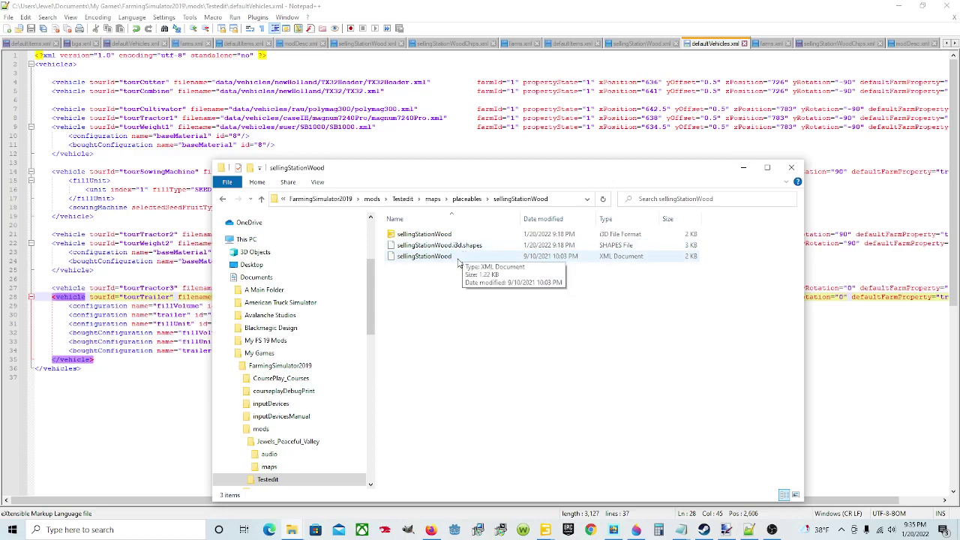
- Open the sellingStationWood XML document in Notepad++ and reload its modified version from disk
double_click(454, 257)
key(Escape)
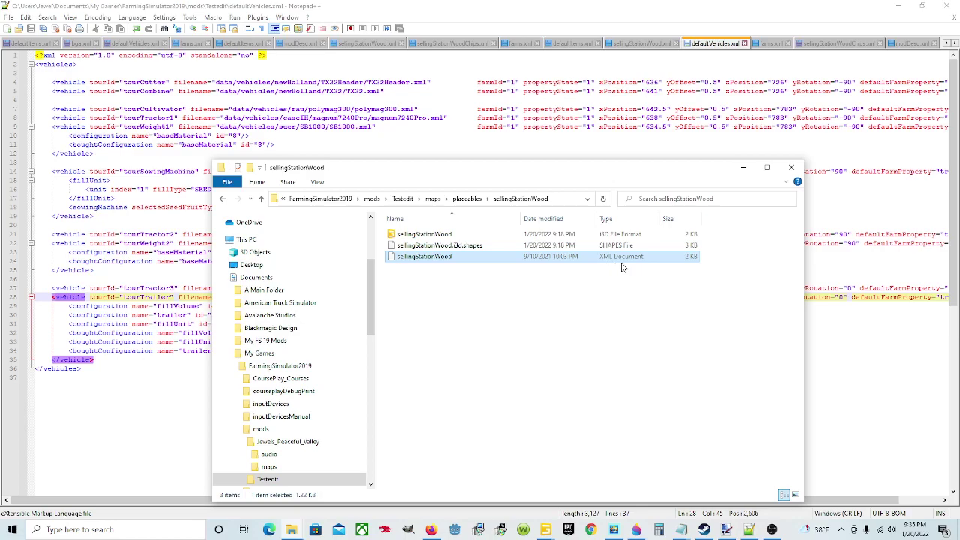
right_click(466, 260)
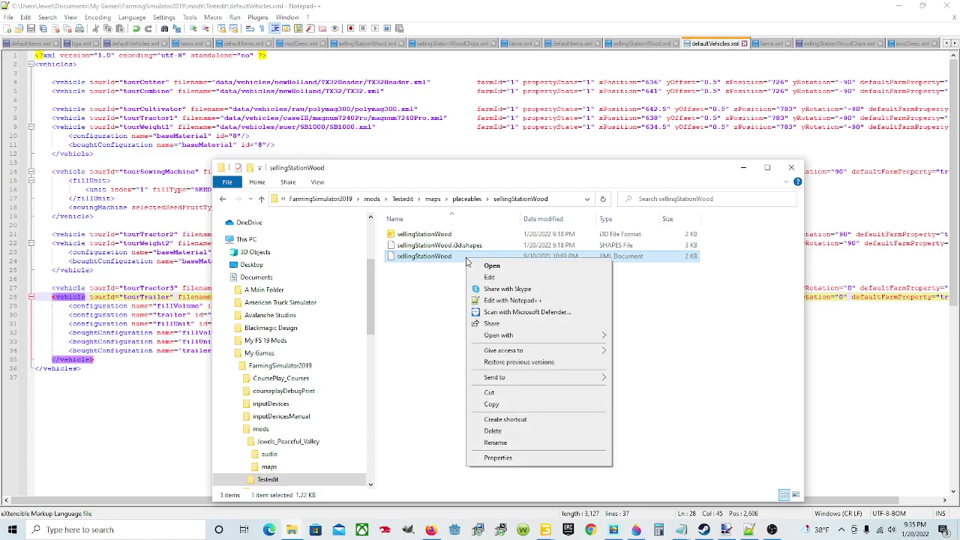
click(498, 300)
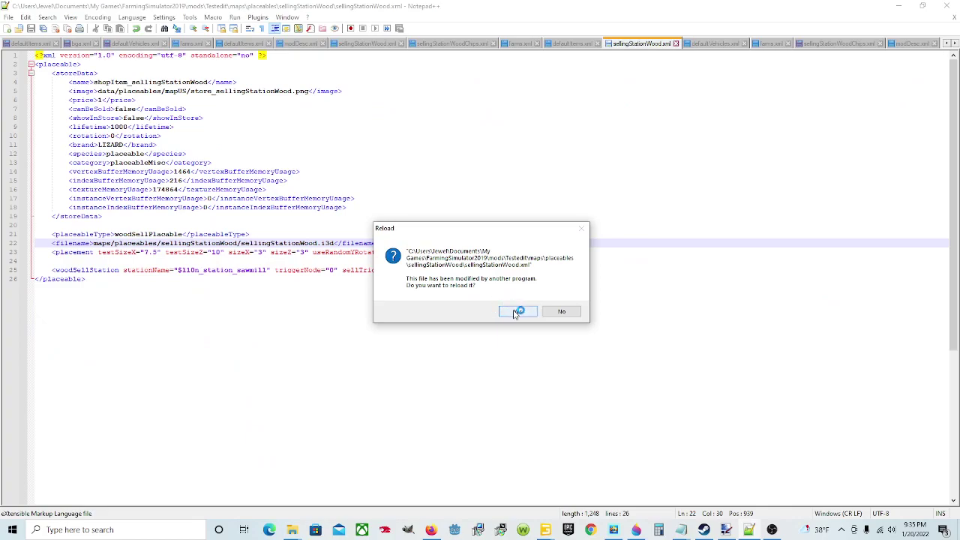
click(517, 311)
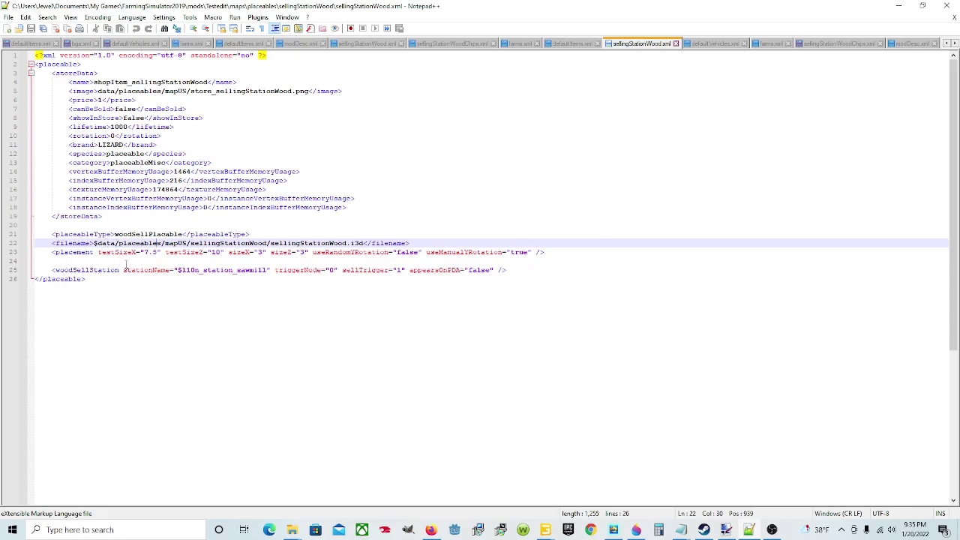
- Replace $data with maps at the start of the filename path on line 22
click(95, 244)
key(BackSpace)
key(BackSpace)
key(BackSpace)
key(BackSpace)
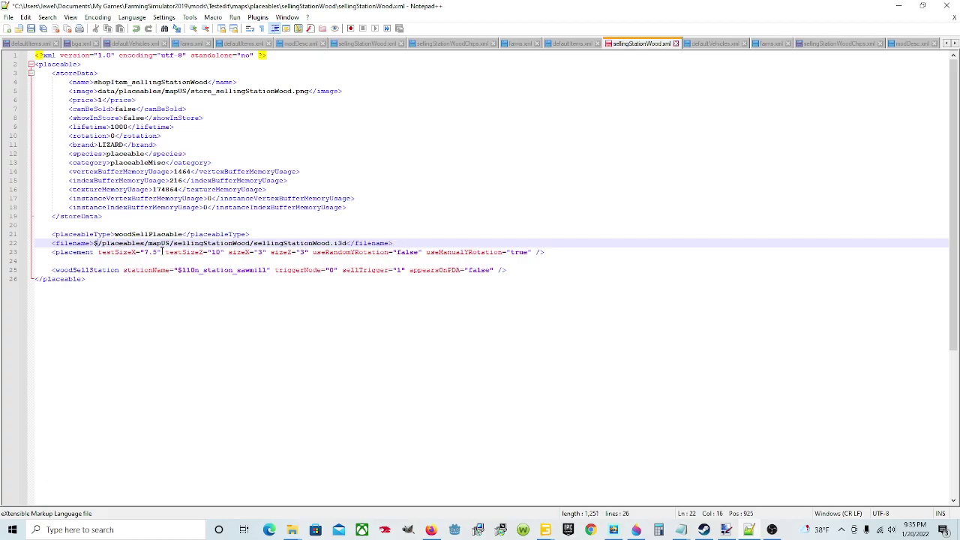
key(BackSpace)
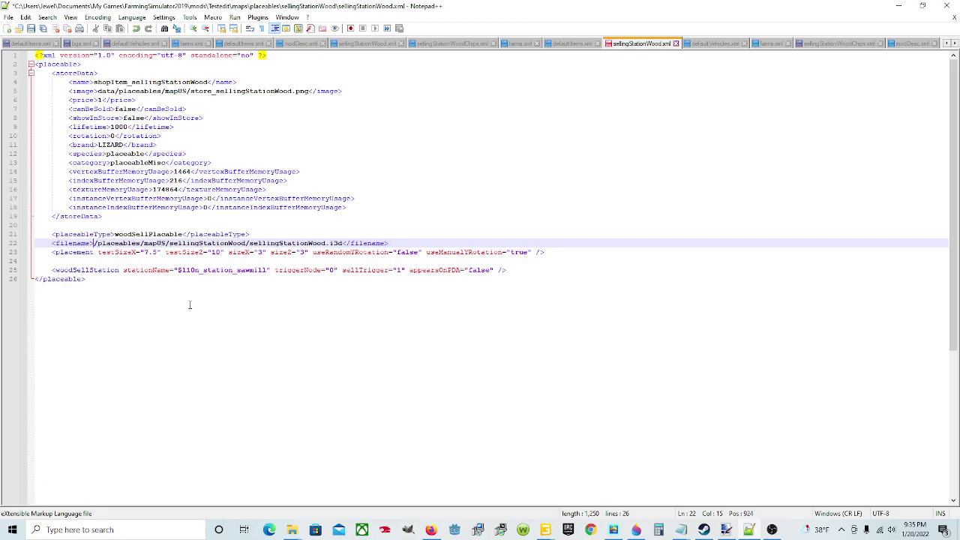
text(maps)
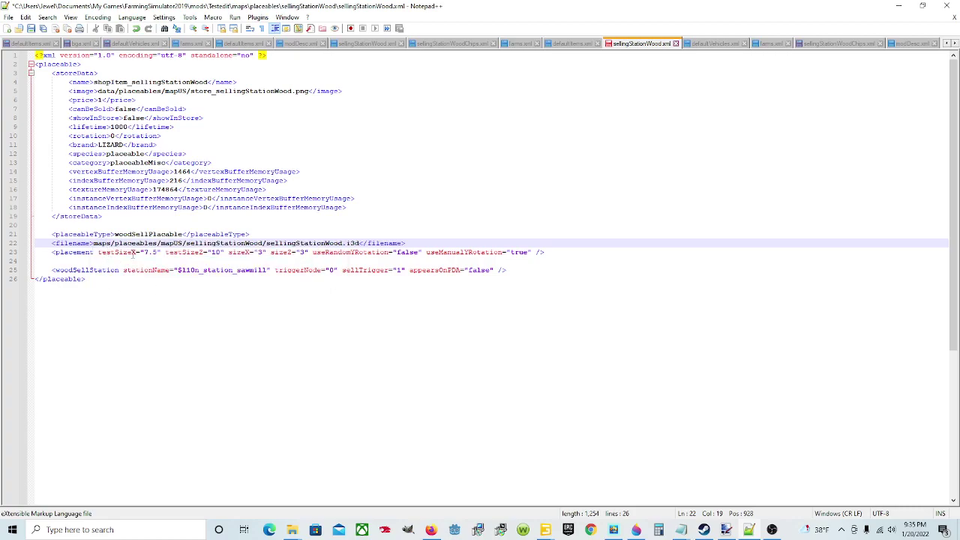
- Remove the mapUS folder from the path so it reads maps/placeables/sellingStationWood/sellingStationWood.i3d, and save the file
click(181, 243)
key(BackSpace)
key(BackSpace)
key(BackSpace)
key(BackSpace)
key(BackSpace)
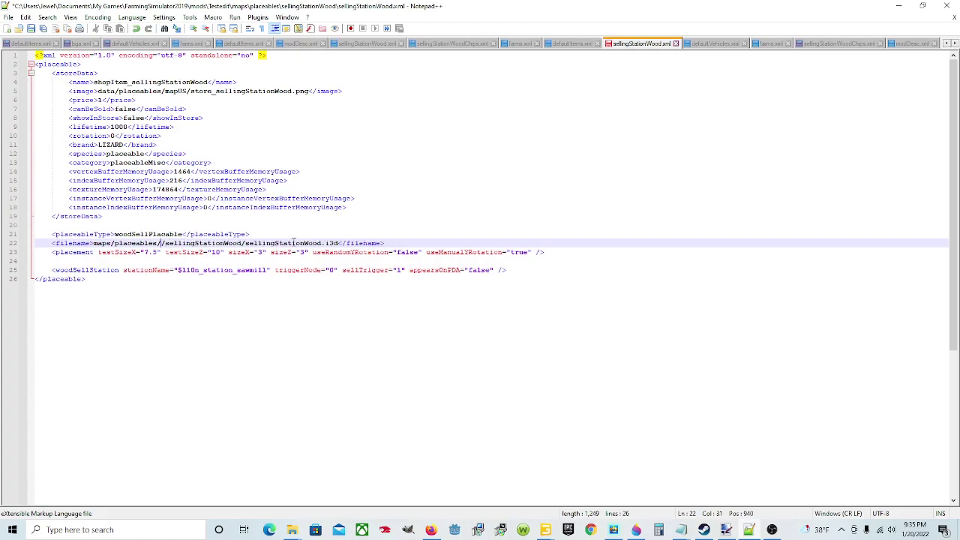
key(BackSpace)
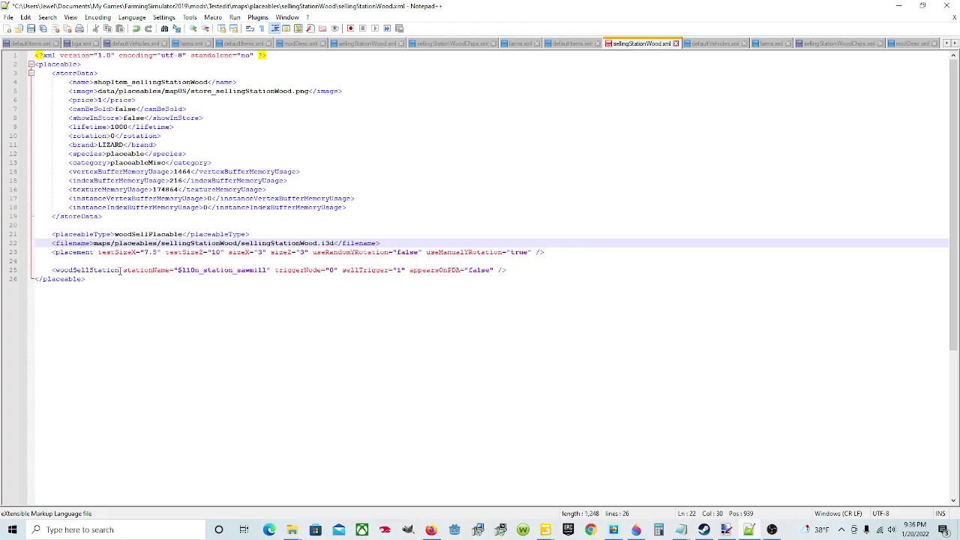
click(31, 27)
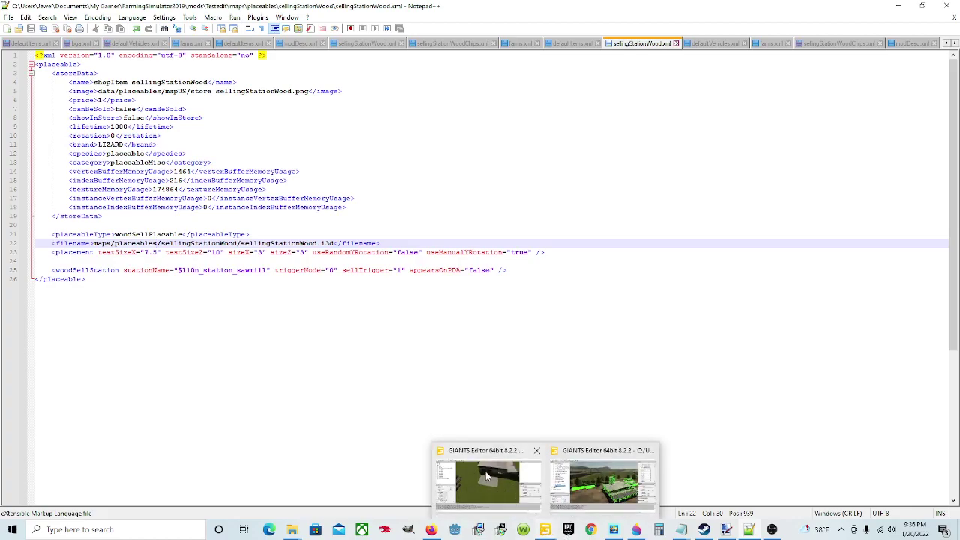
- Look at mapUS.i3d in GIANTS Editor, then return to Notepad++ and review Testedit's defaultItems.xml
click(488, 477)
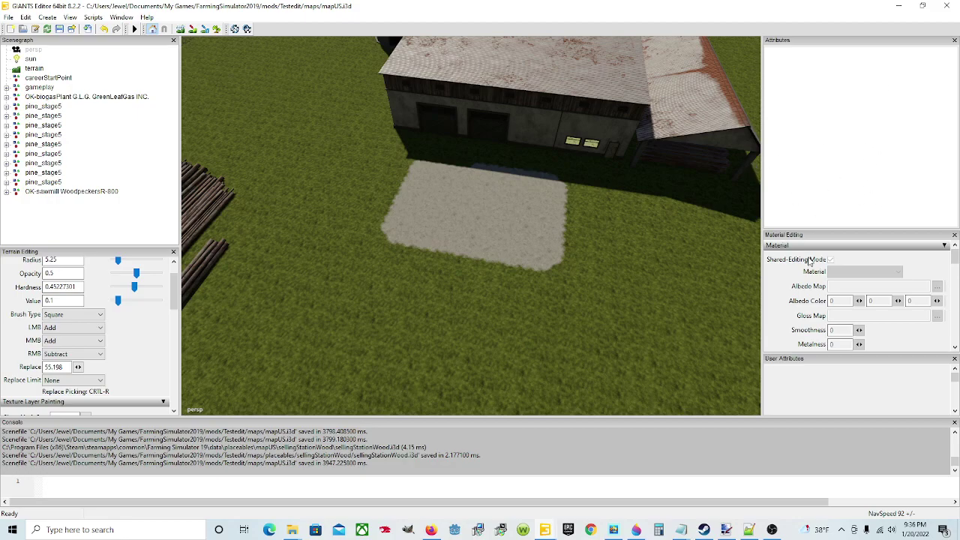
mouse_move(754, 530)
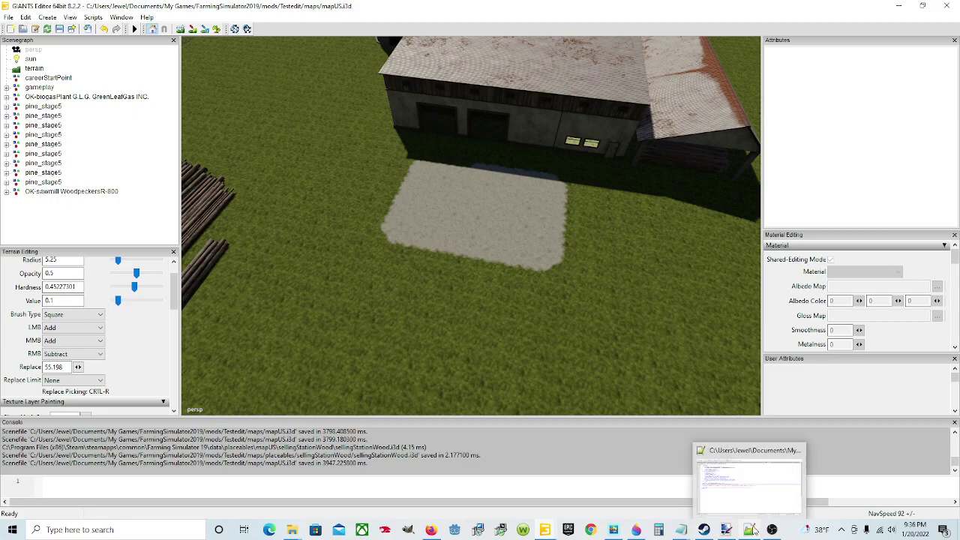
click(751, 487)
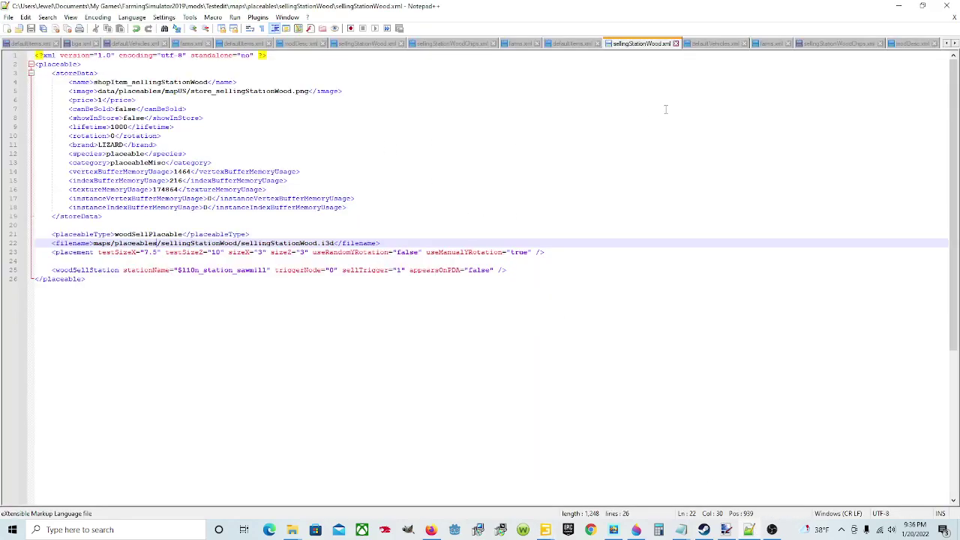
click(568, 45)
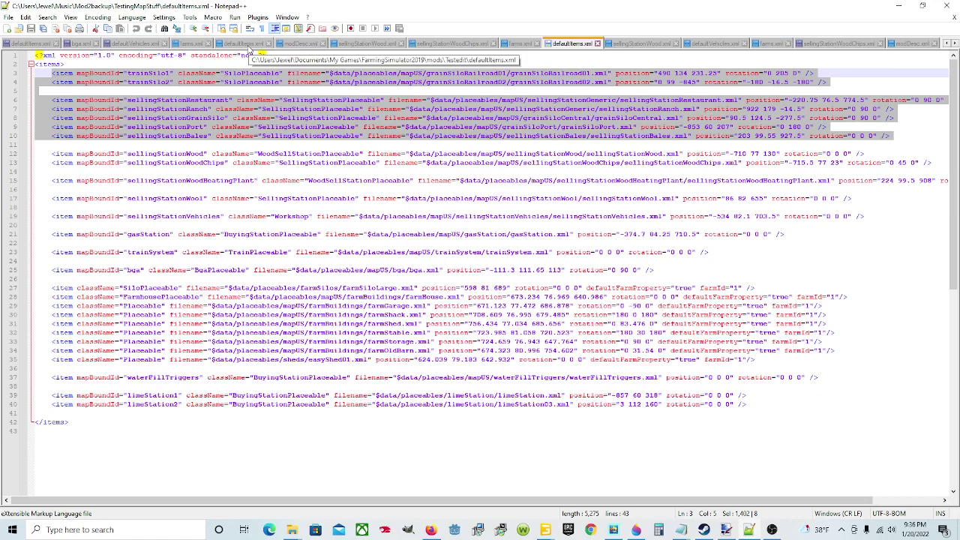
click(249, 47)
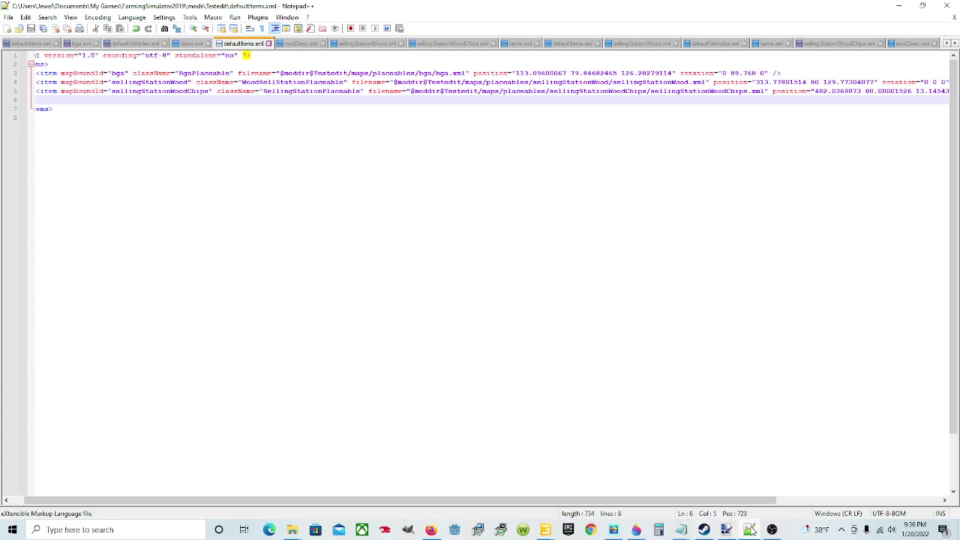
- Switch to Steam, launch Farming Simulator 19 and skip the intro video to reach the main menu
click(704, 530)
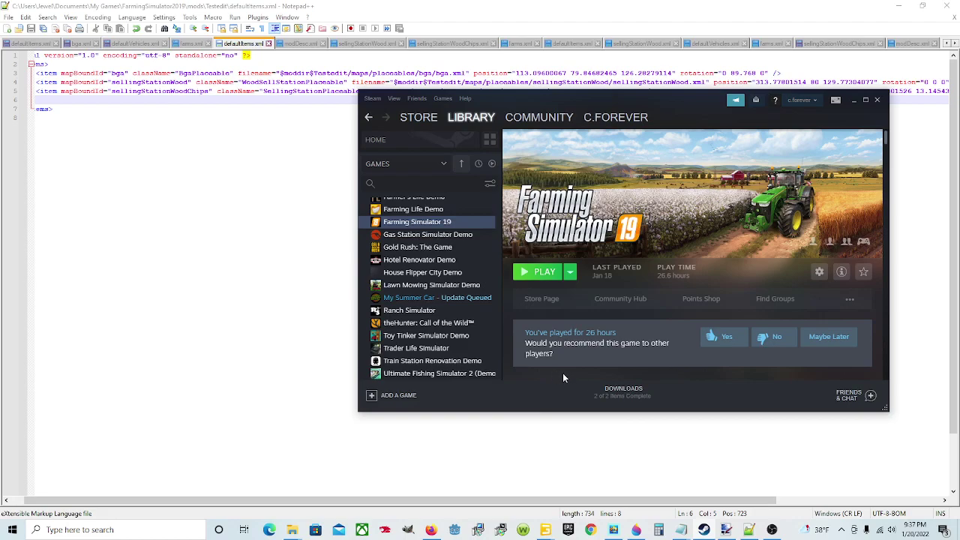
click(535, 274)
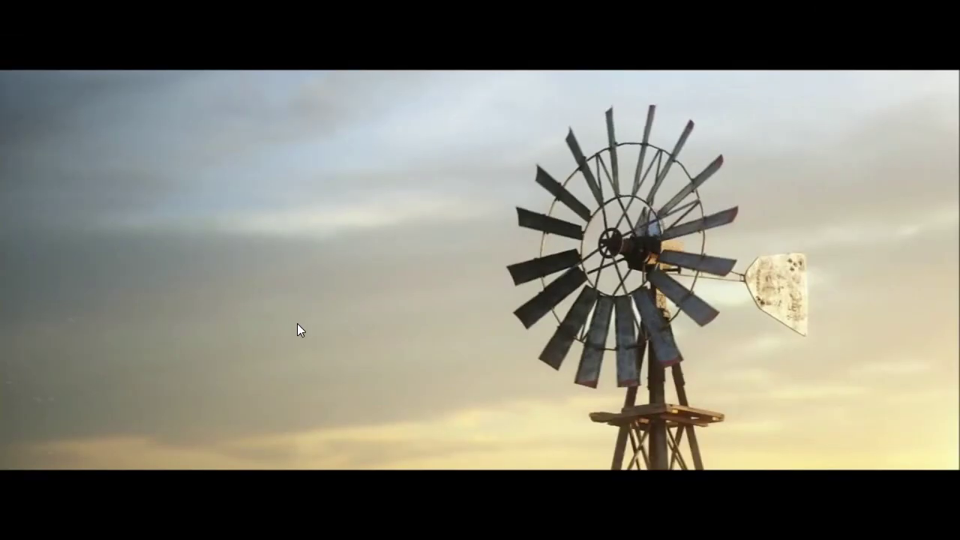
click(297, 324)
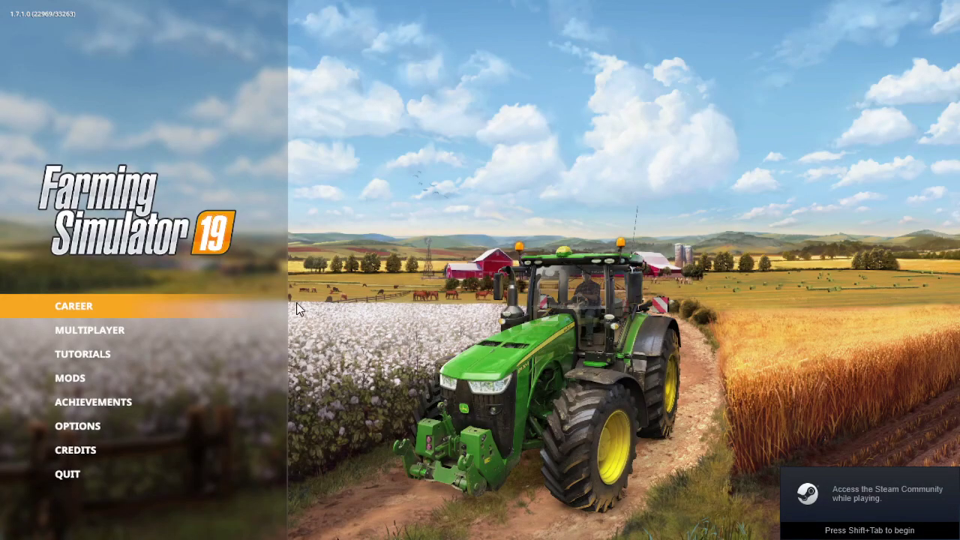
- Start a new career in the unused Savegame 10 and continue to the map selection
click(179, 297)
scroll(506, 309, down, 9)
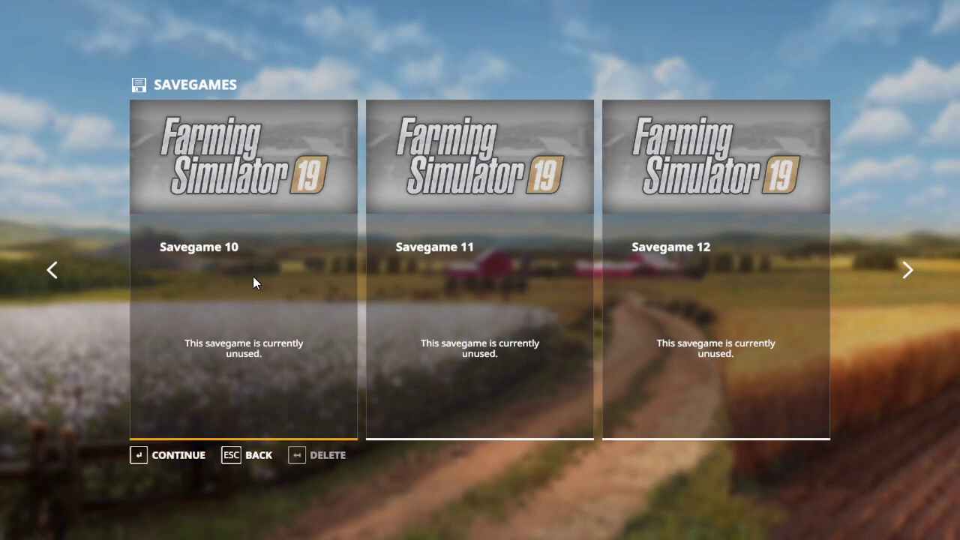
click(165, 457)
click(169, 457)
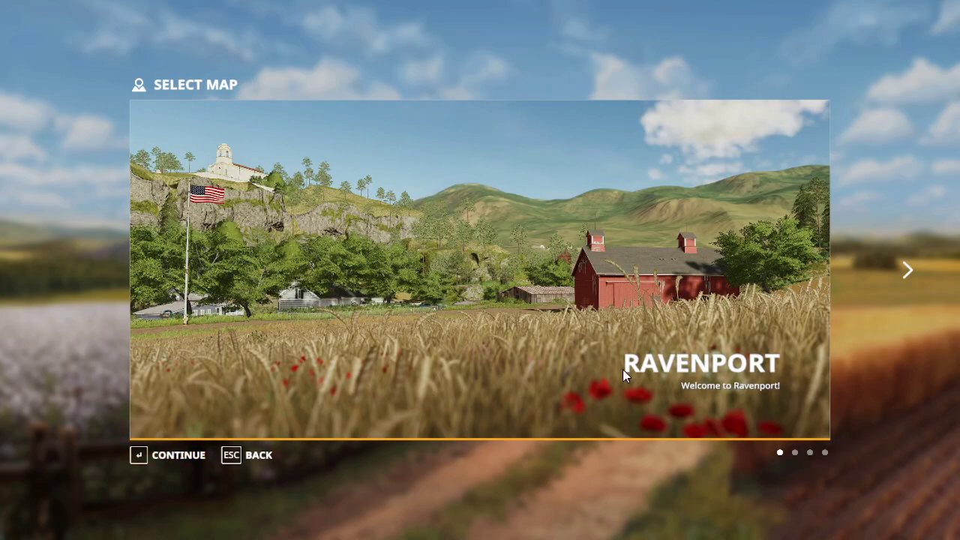
- Choose Sample Mod Map 2 with the listed mods enabled, start the career and dismiss the tutorial notice
click(908, 270)
click(914, 268)
click(893, 277)
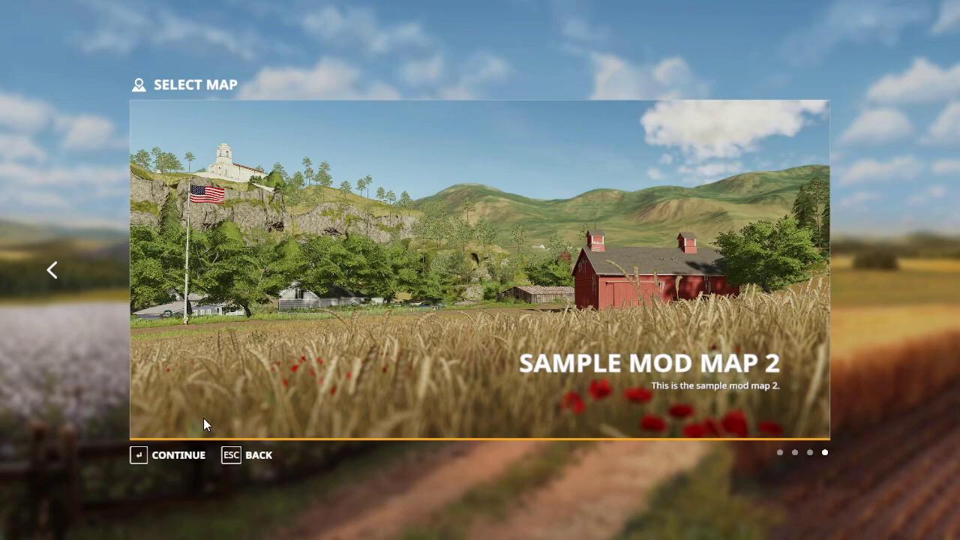
click(169, 457)
click(167, 459)
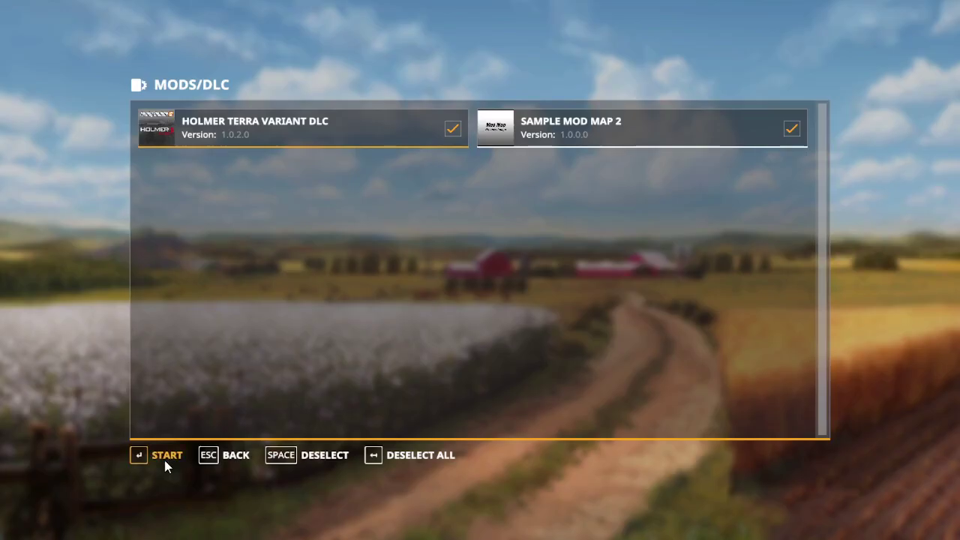
click(160, 455)
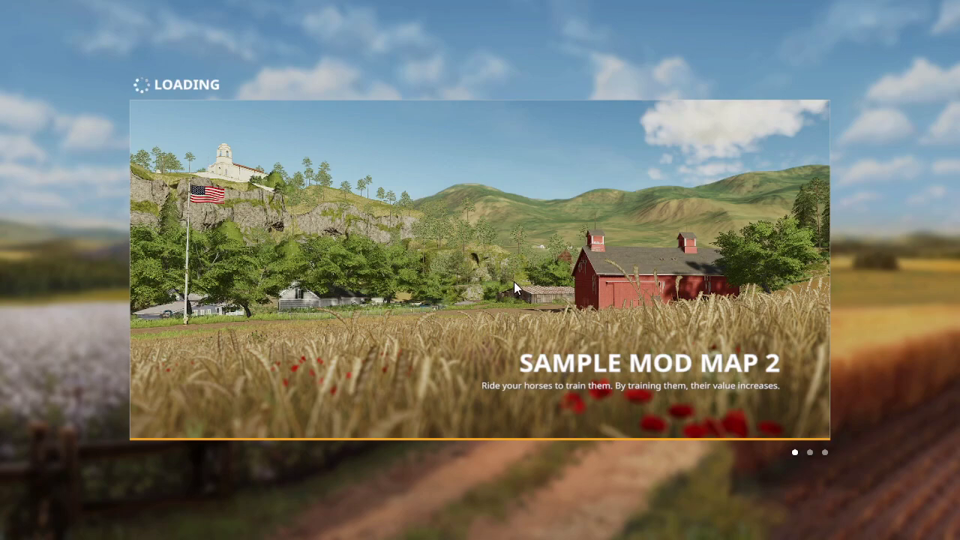
click(173, 456)
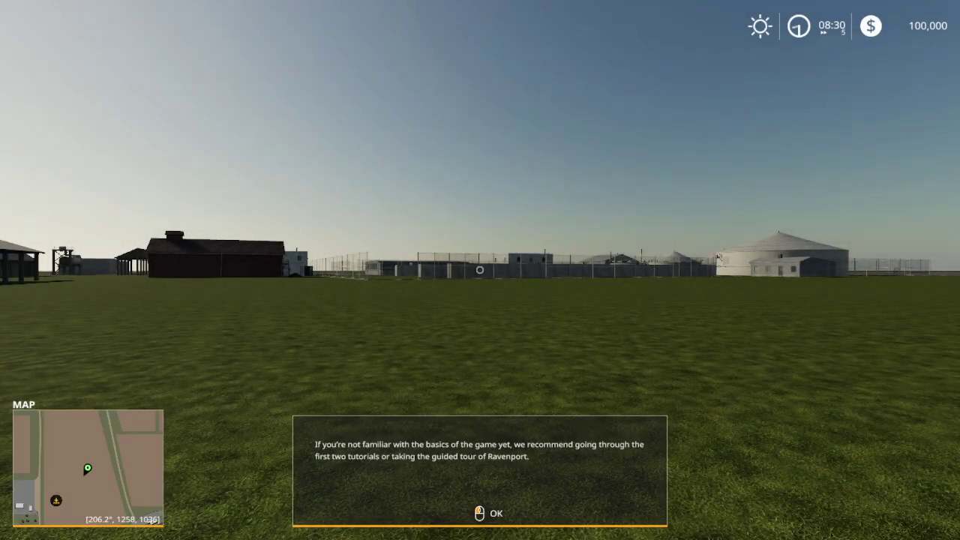
click(480, 270)
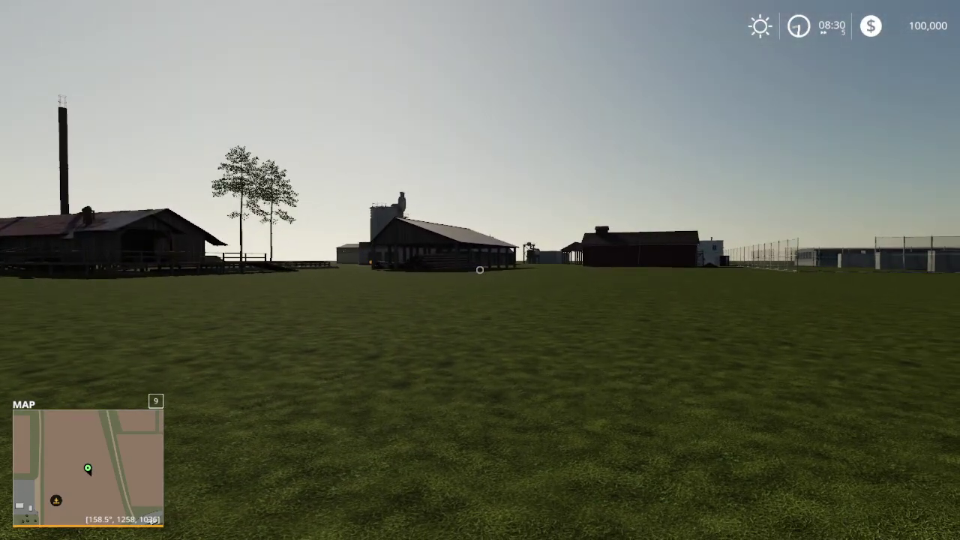
- Save the new career from the game settings, quit to the main menu and exit the game
key(Escape)
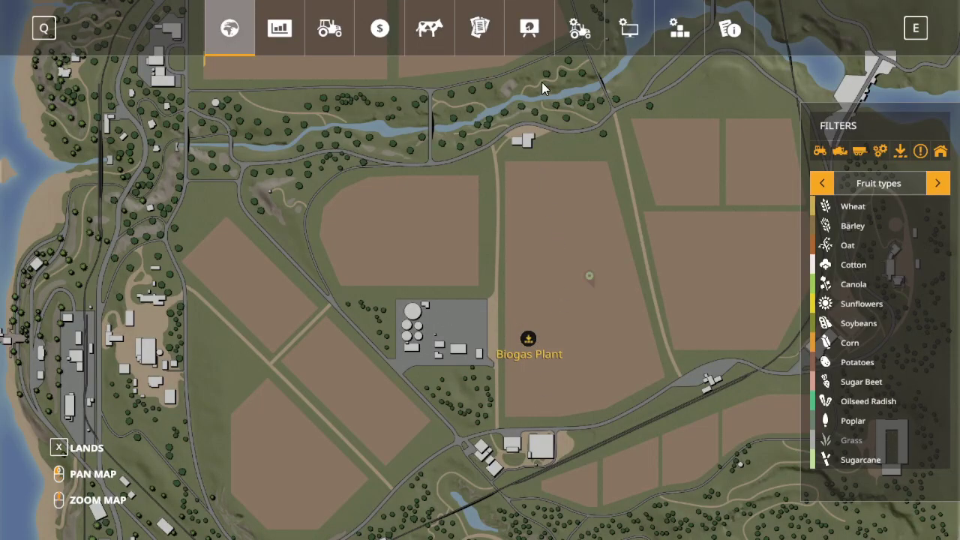
click(579, 28)
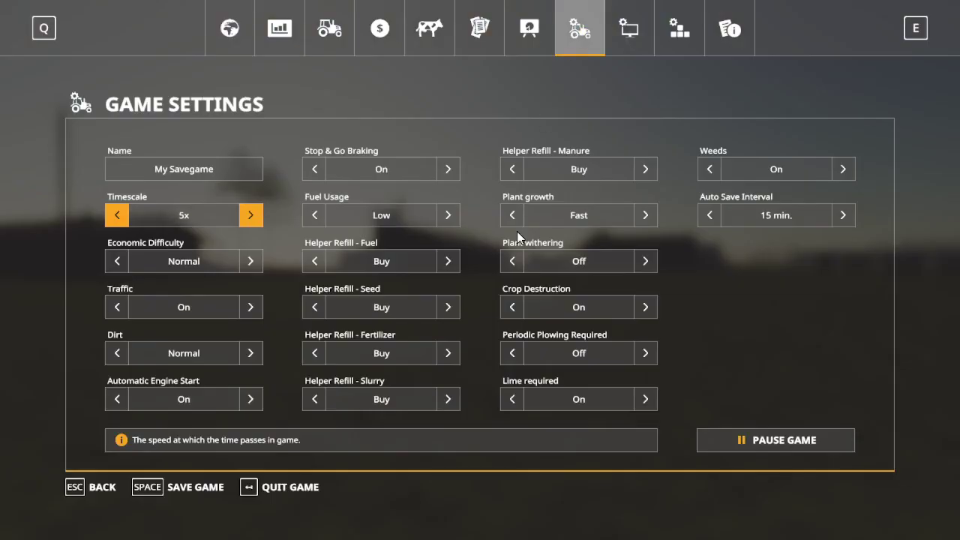
click(180, 487)
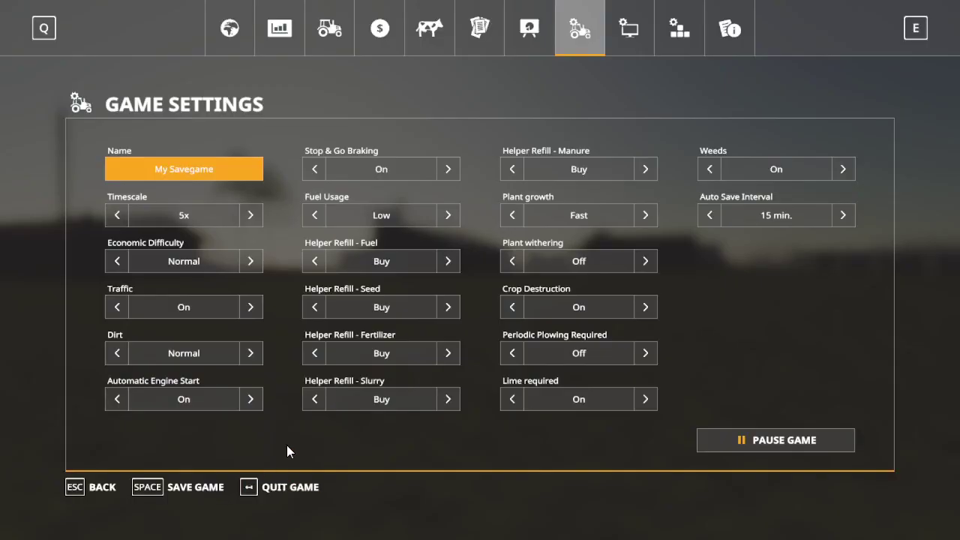
click(298, 491)
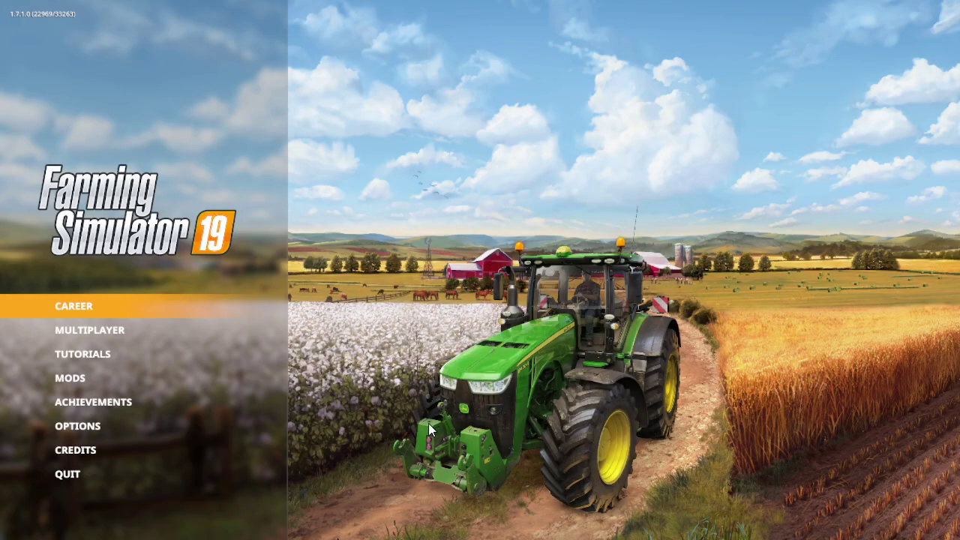
click(169, 467)
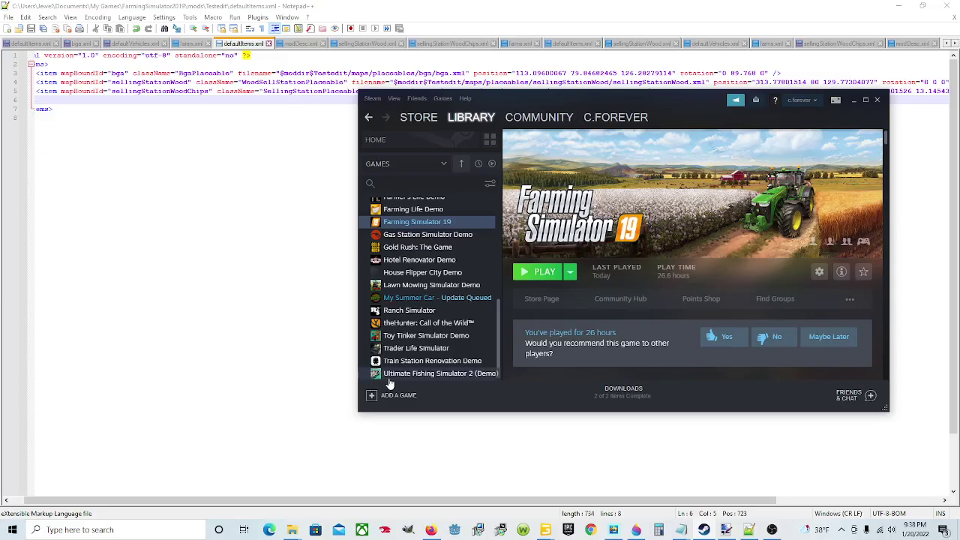
- Browse to My Games/FarmingSimulator2019/savegame10 in File Explorer and open farms.xml in Notepad++
mouse_move(292, 529)
click(263, 489)
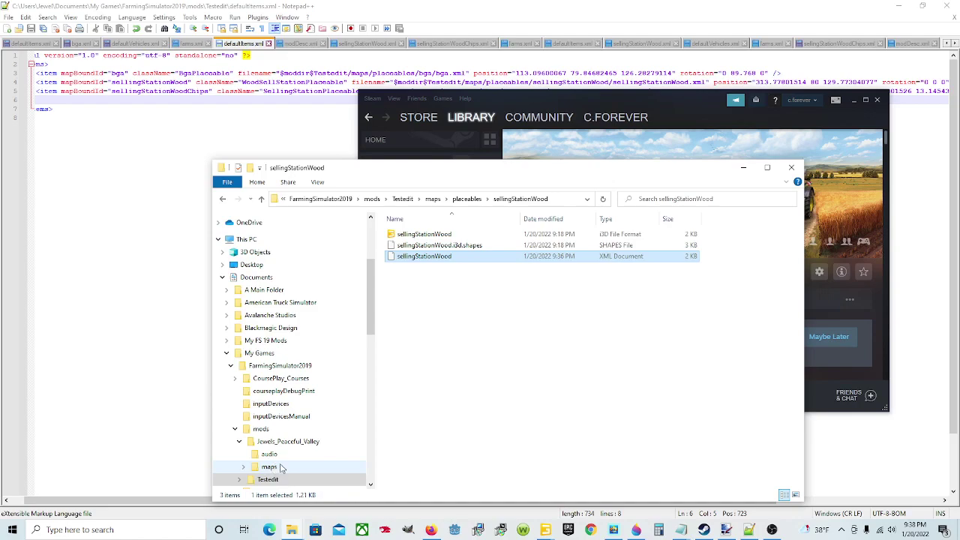
click(259, 279)
double_click(612, 236)
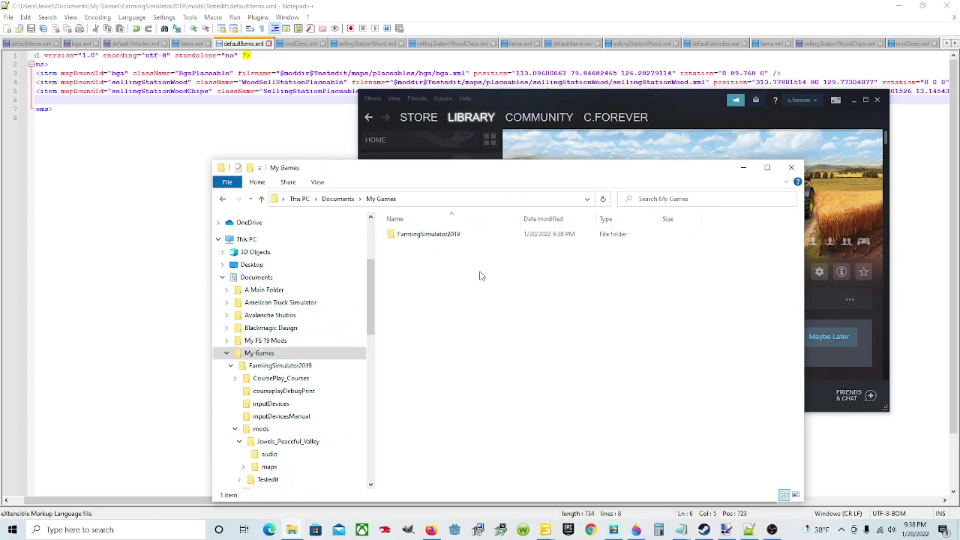
double_click(418, 237)
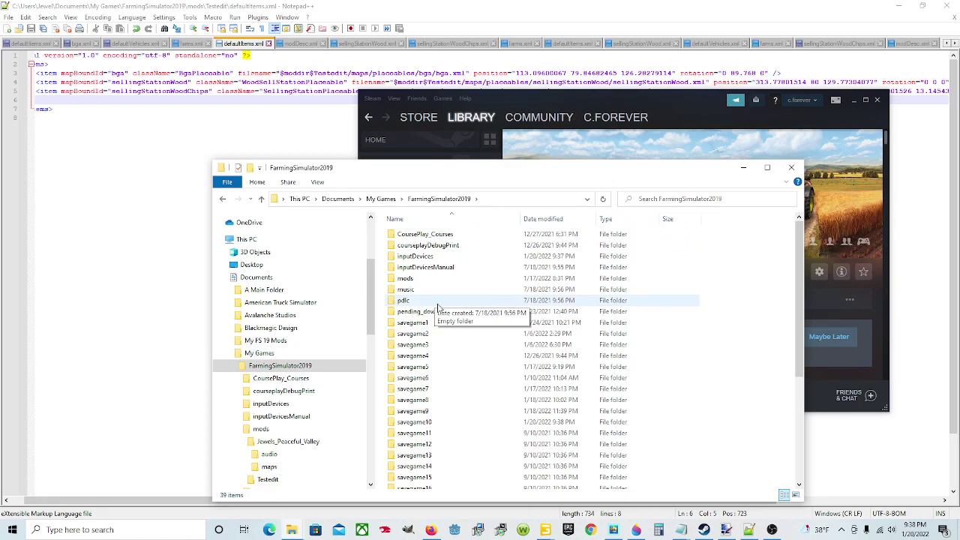
scroll(465, 409, down, 2)
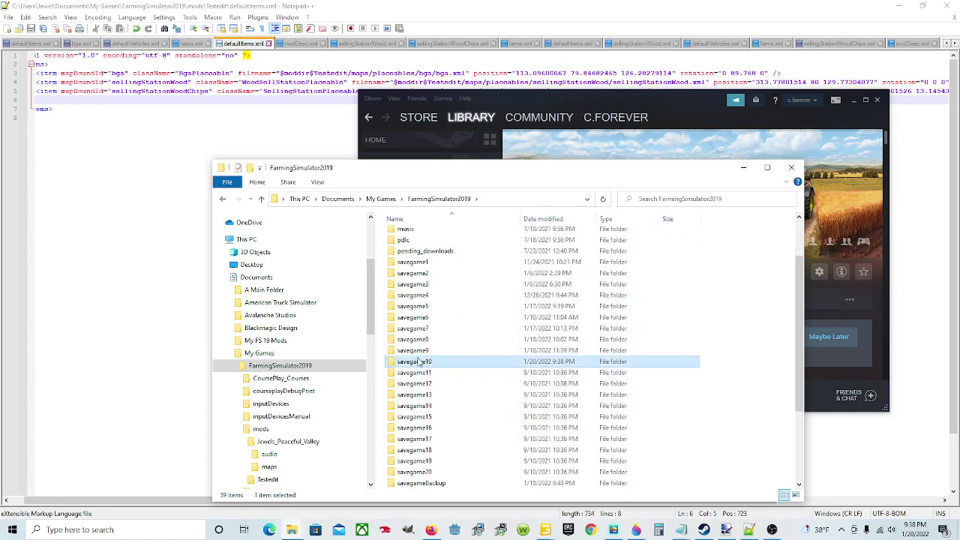
double_click(441, 364)
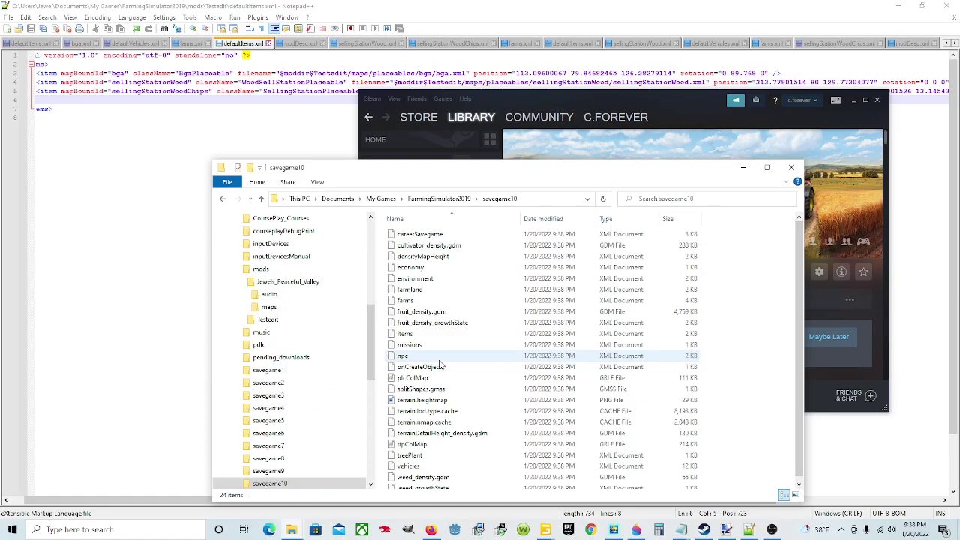
click(422, 302)
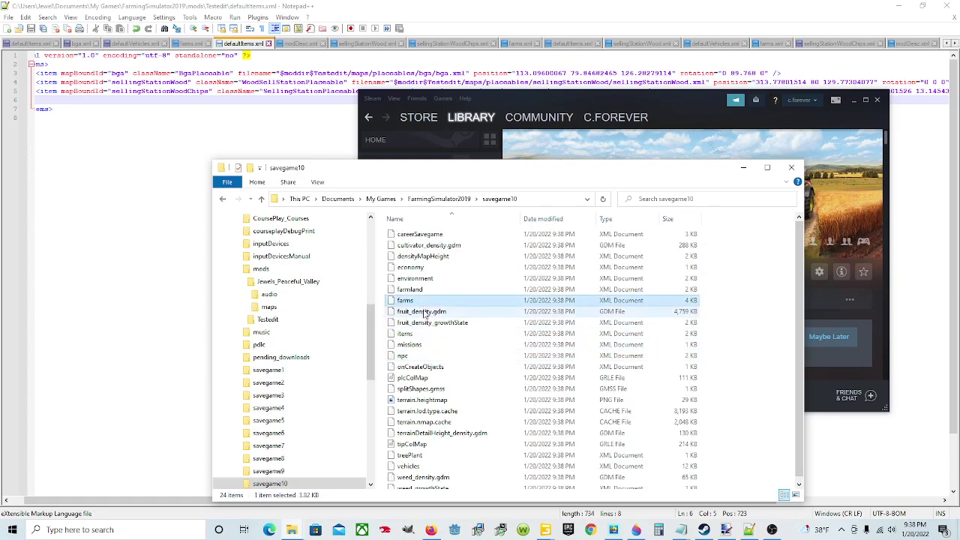
right_click(433, 302)
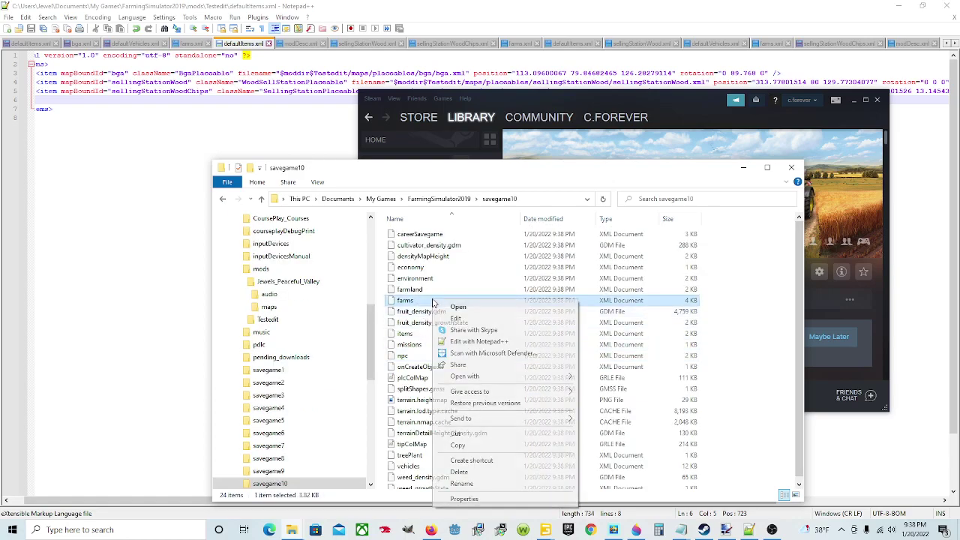
click(475, 342)
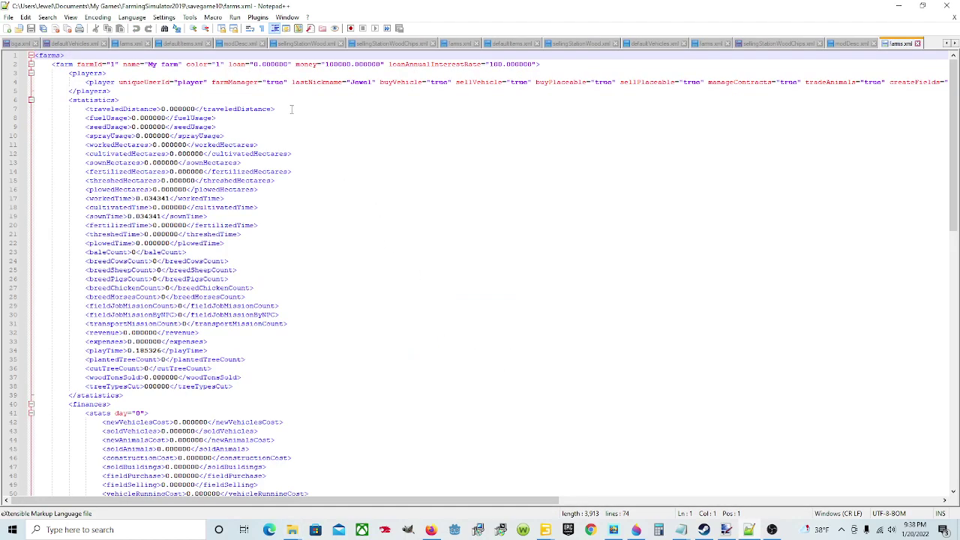
- Set the farm's money value to 99999999.000000 in farms.xml and save the file
click(352, 65)
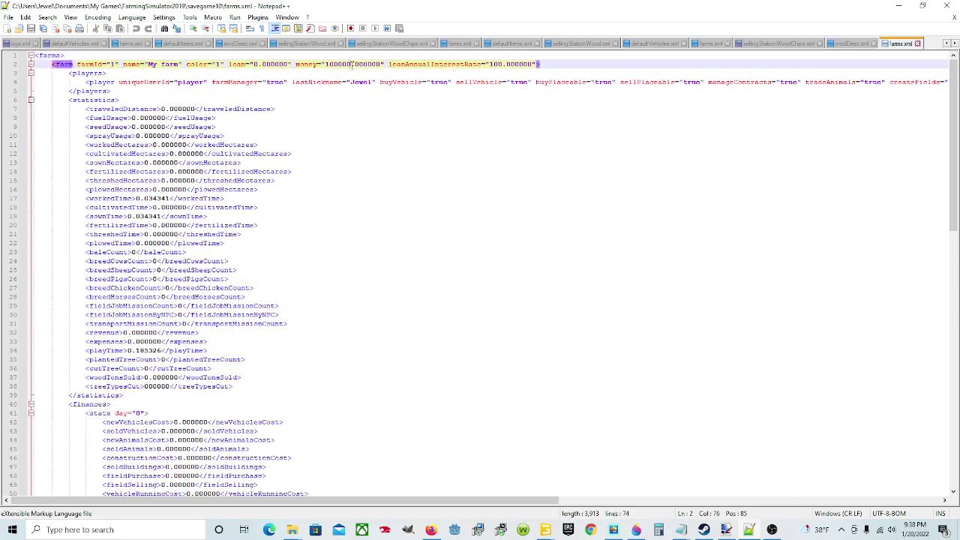
key(BackSpace)
key(BackSpace)
key(BackSpace)
key(BackSpace)
key(BackSpace)
key(BackSpace)
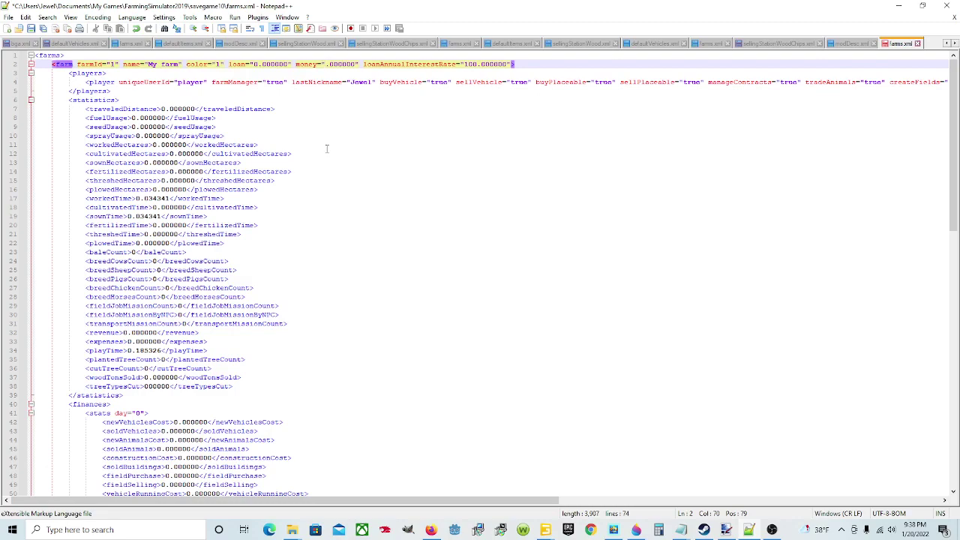
text(999999)
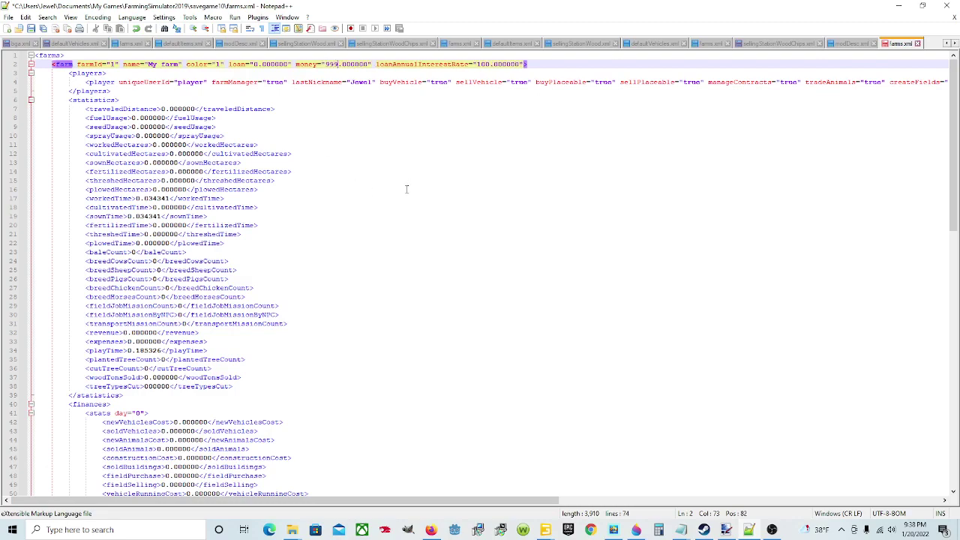
text(99)
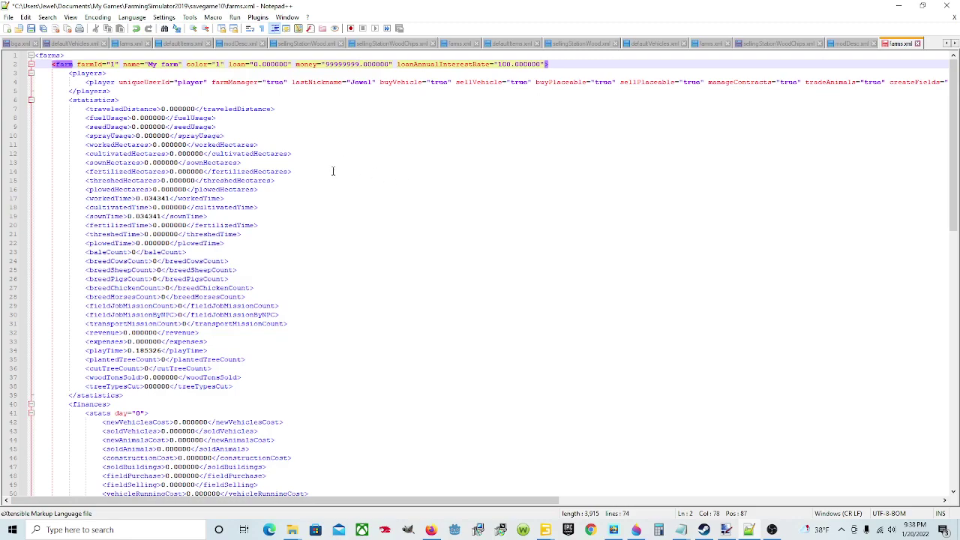
click(30, 28)
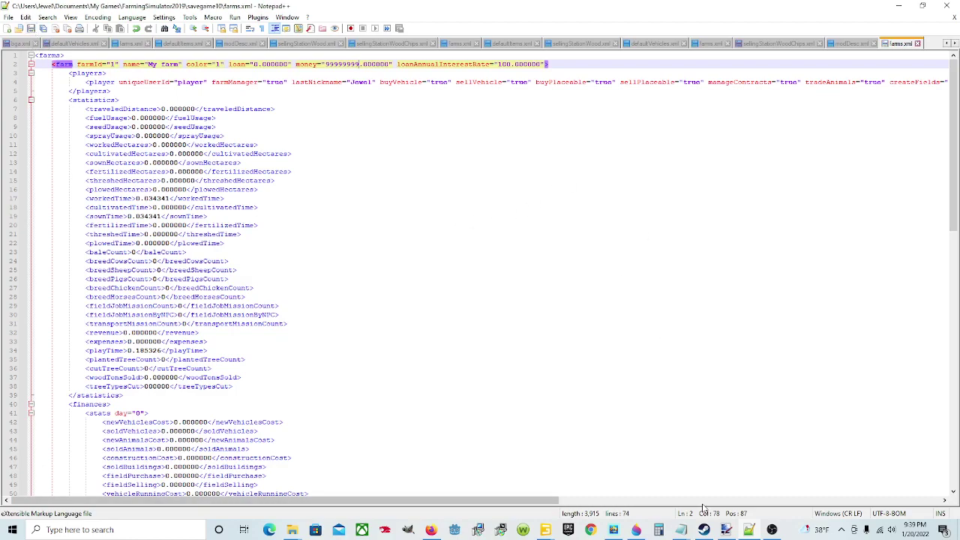
- Switch to Steam, relaunch Farming Simulator 19 and skip the intro videos
click(703, 530)
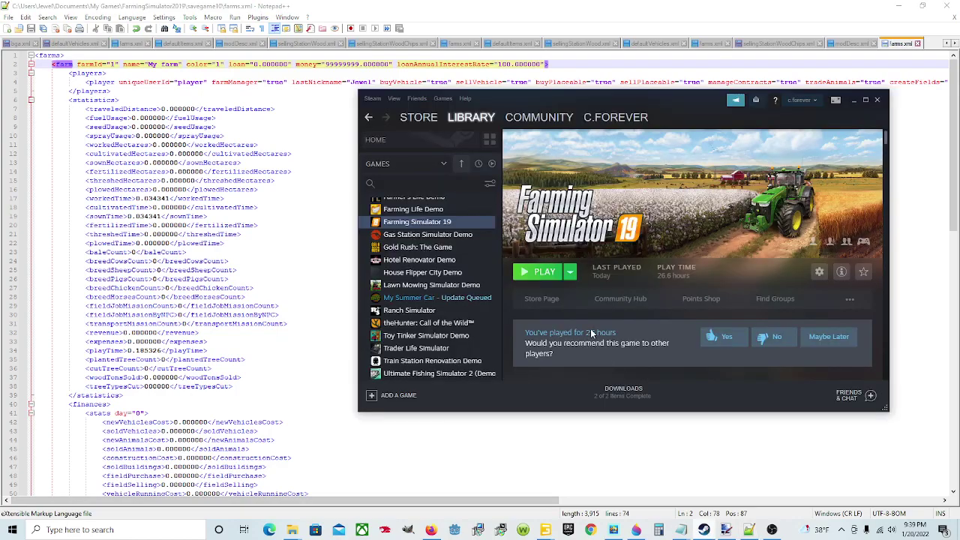
click(537, 275)
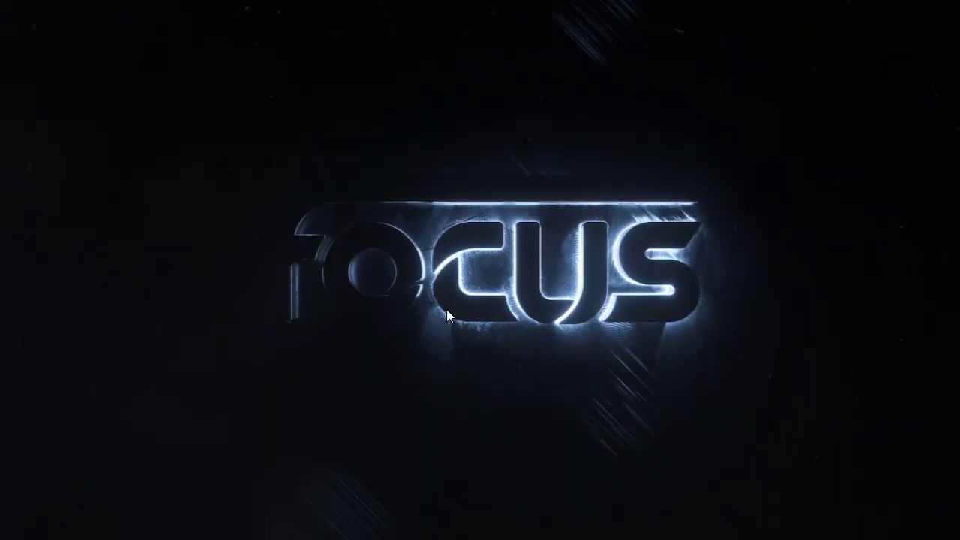
click(441, 307)
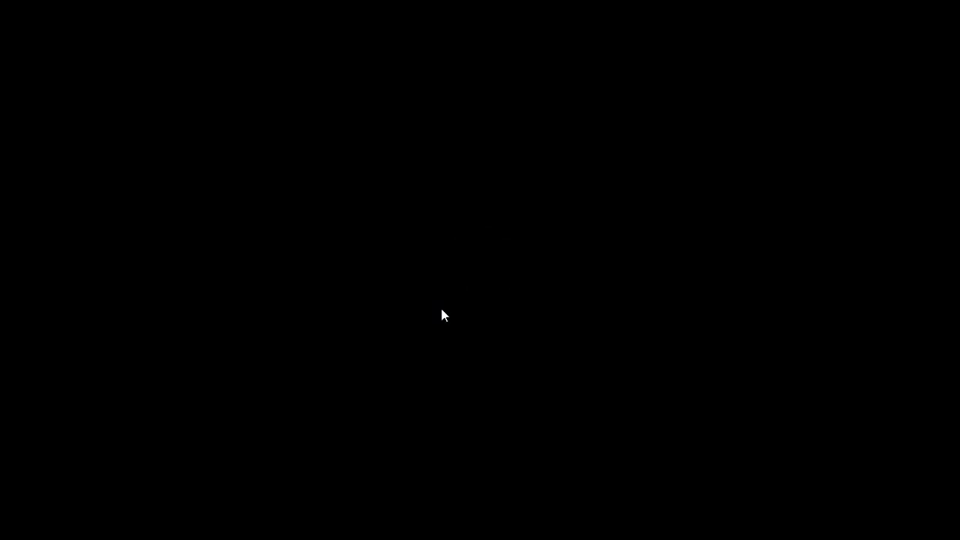
click(361, 309)
- Open the career savegames, load Savegame 10 and start the game on Sample Mod Map 2
click(225, 306)
scroll(521, 304, down, 10)
click(484, 308)
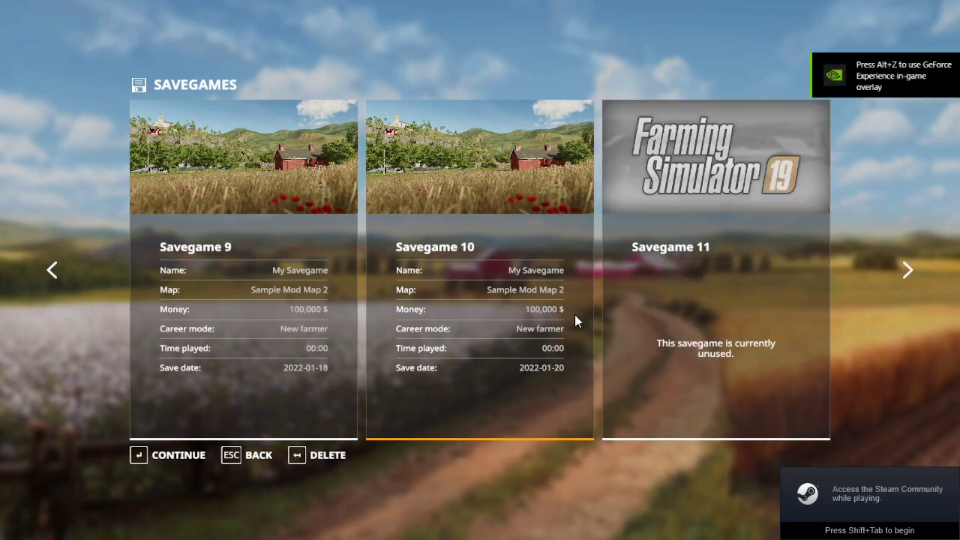
click(150, 455)
click(159, 461)
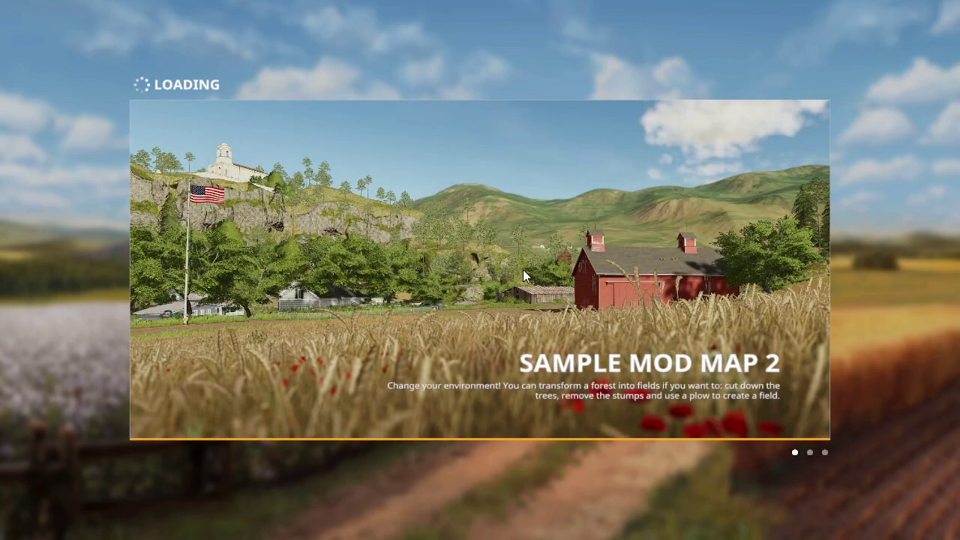
click(163, 455)
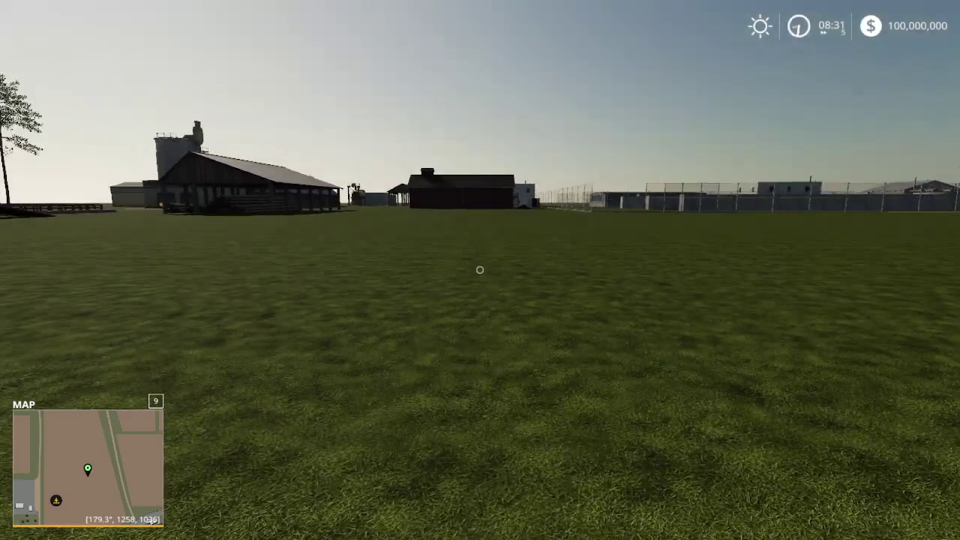
- Show the land ownership map and buy the large central farmland that contains the Biogas Plant marker
key(Escape)
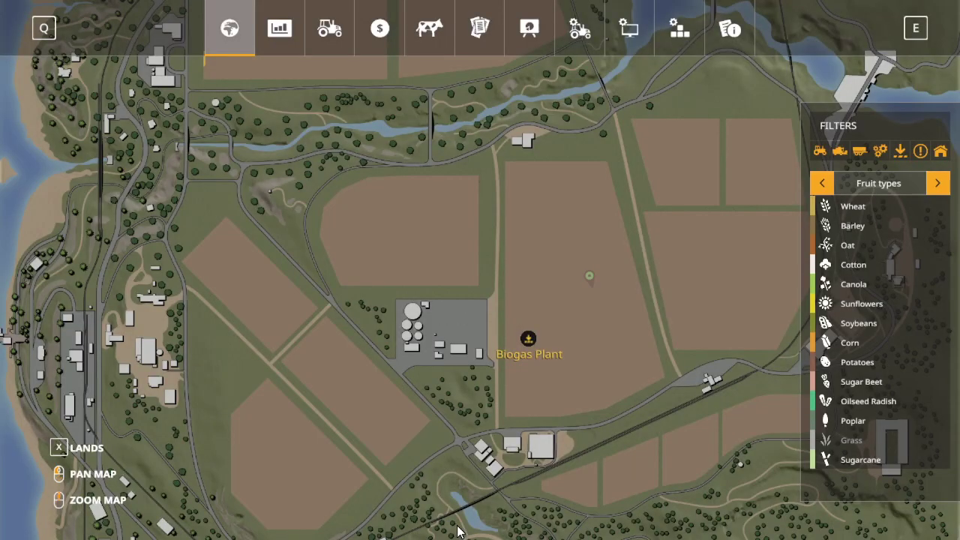
scroll(437, 538, down, 2)
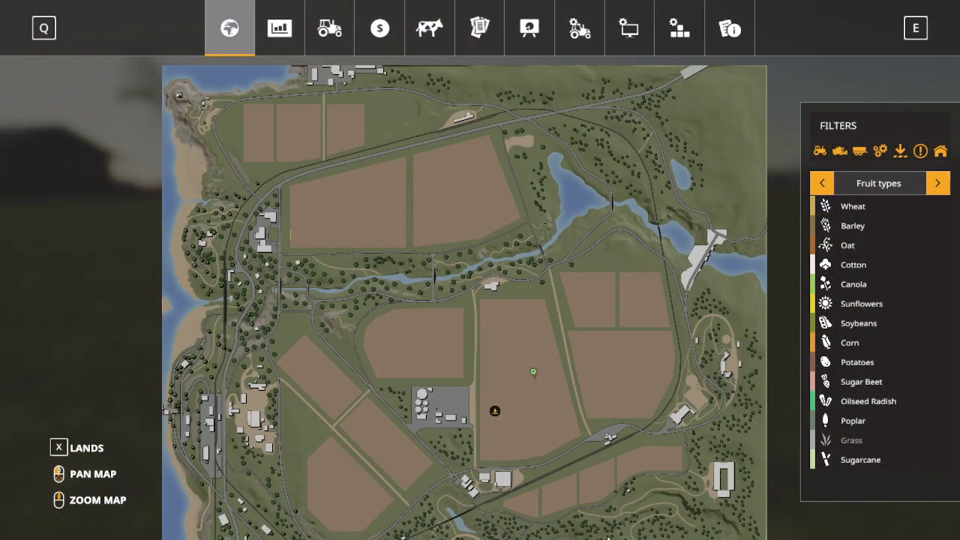
drag(474, 432, 403, 99)
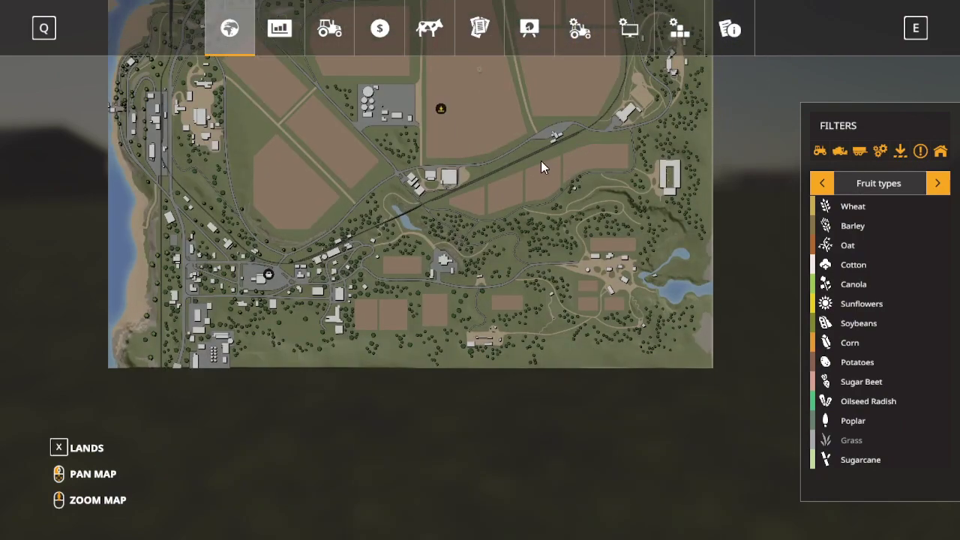
drag(506, 185, 572, 283)
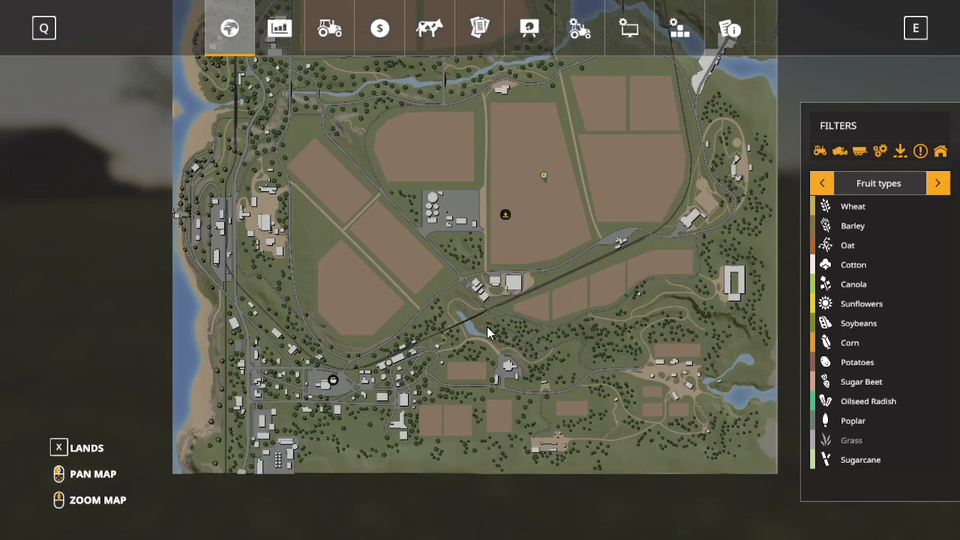
key(x)
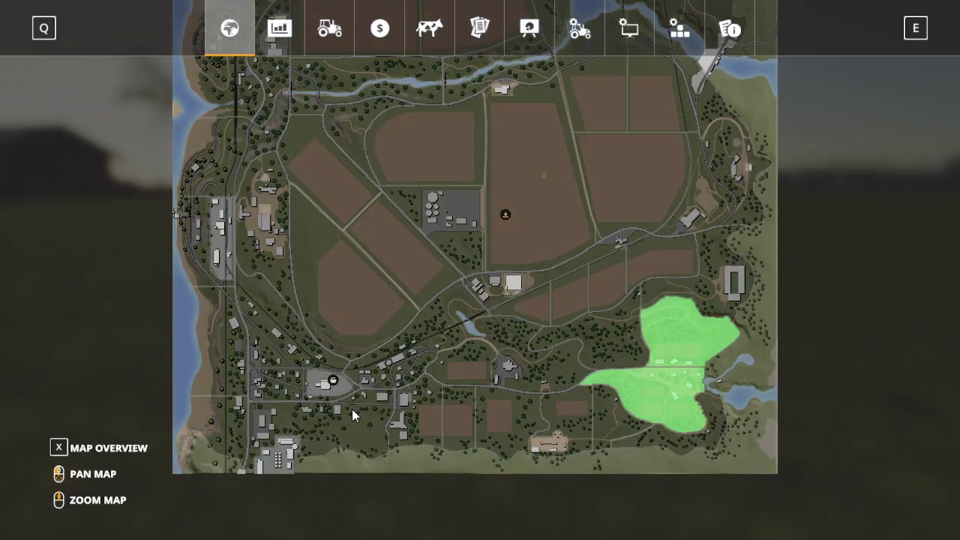
click(534, 180)
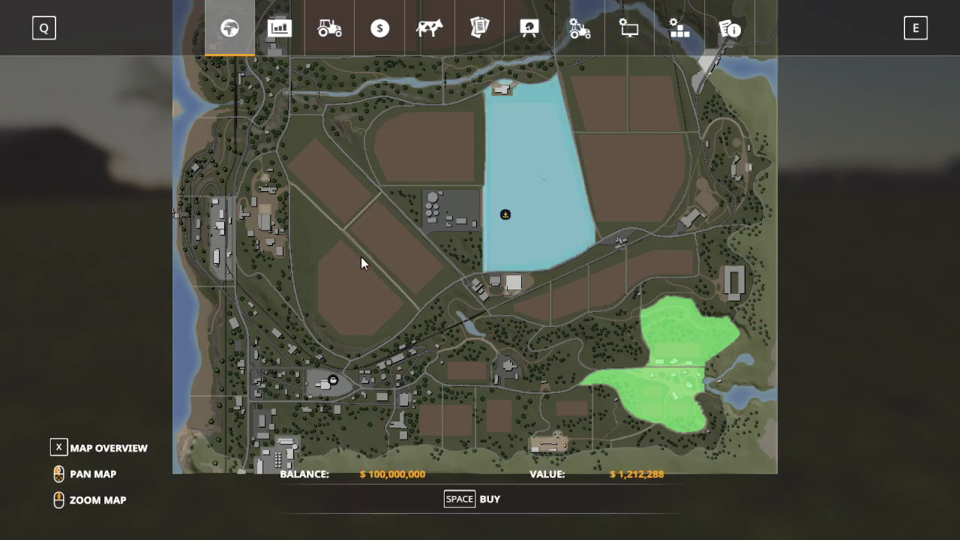
click(322, 296)
click(556, 178)
click(487, 501)
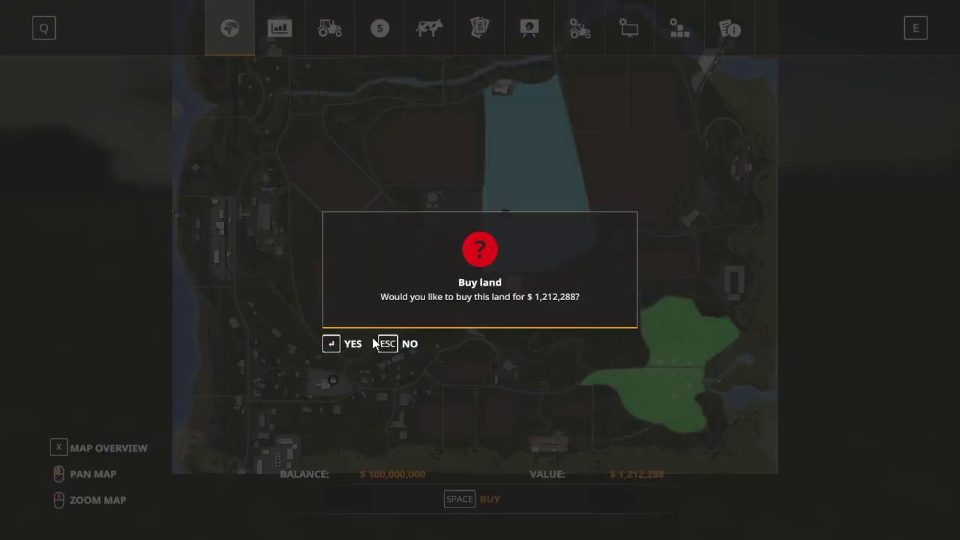
click(334, 339)
- Buy the rounded farmland directly east of the central one and the smaller parcel north of it, and return to the game
click(592, 177)
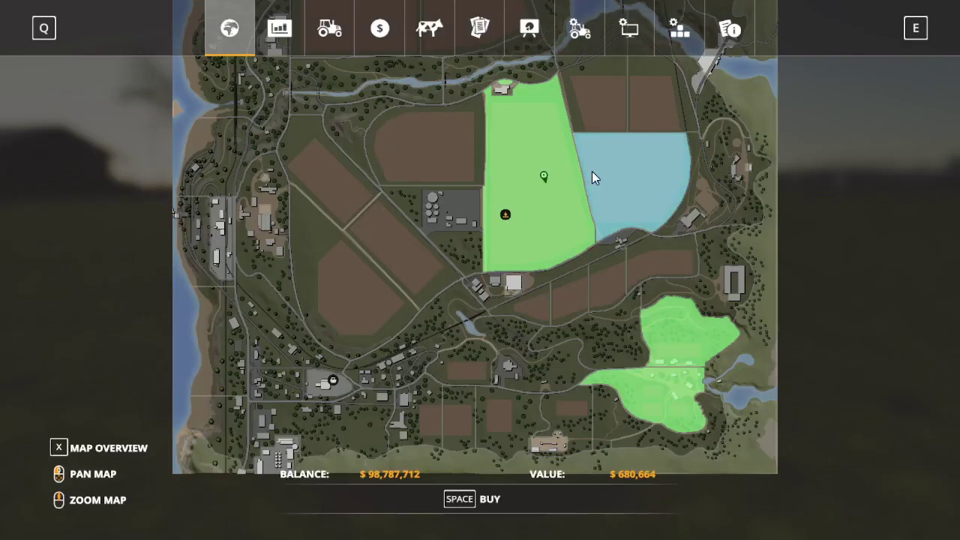
click(491, 500)
click(332, 343)
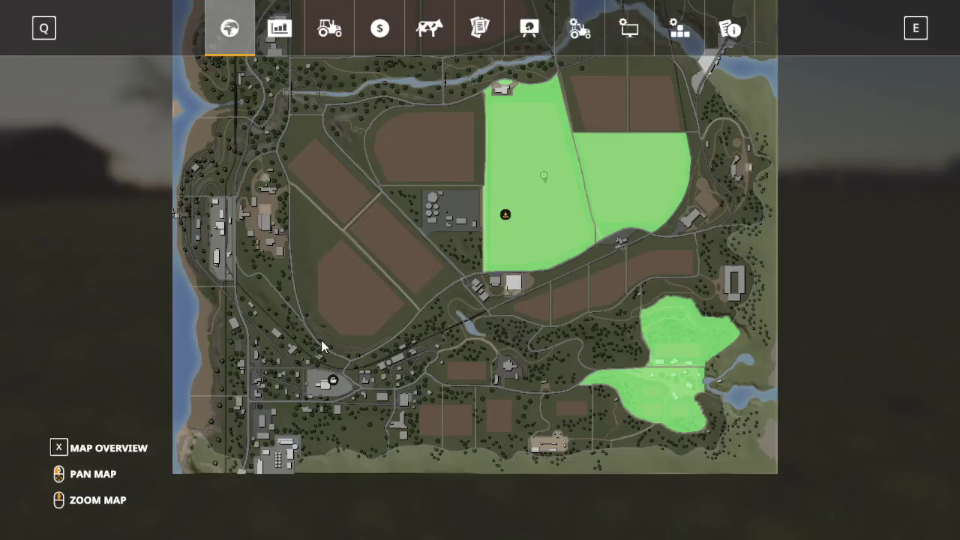
click(598, 115)
click(480, 499)
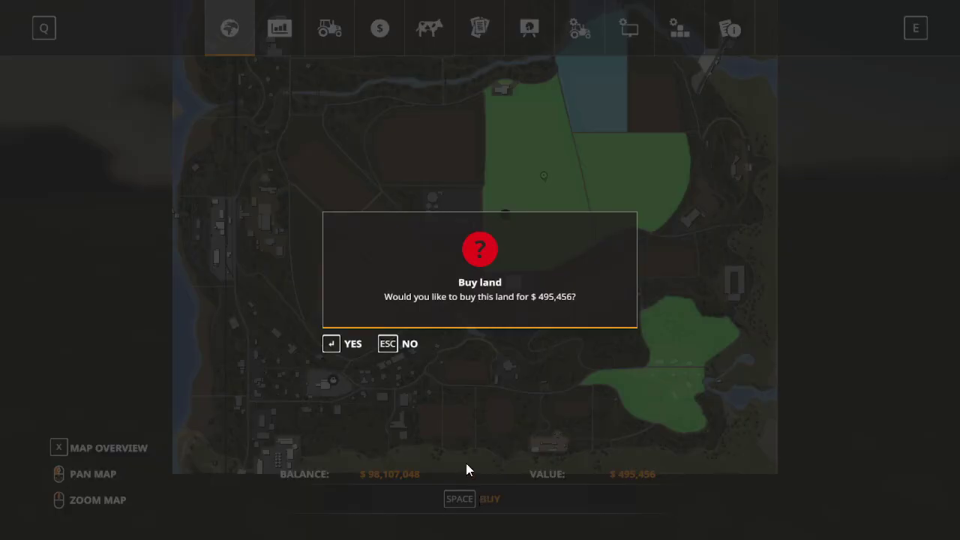
click(350, 344)
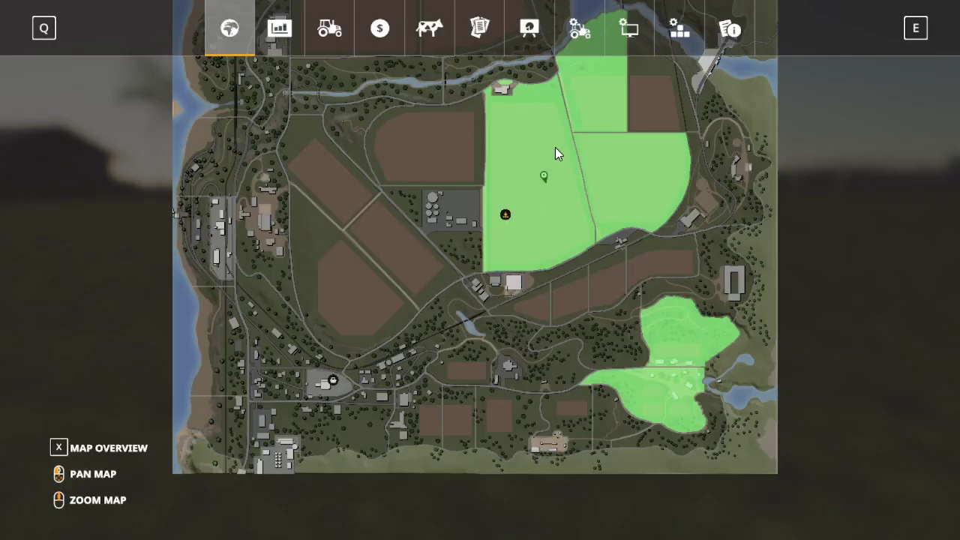
click(576, 31)
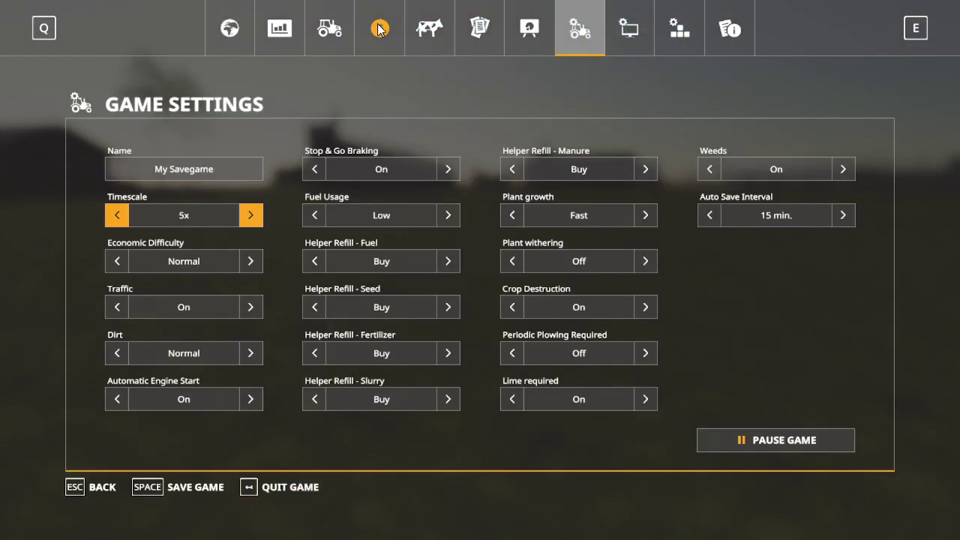
key(Escape)
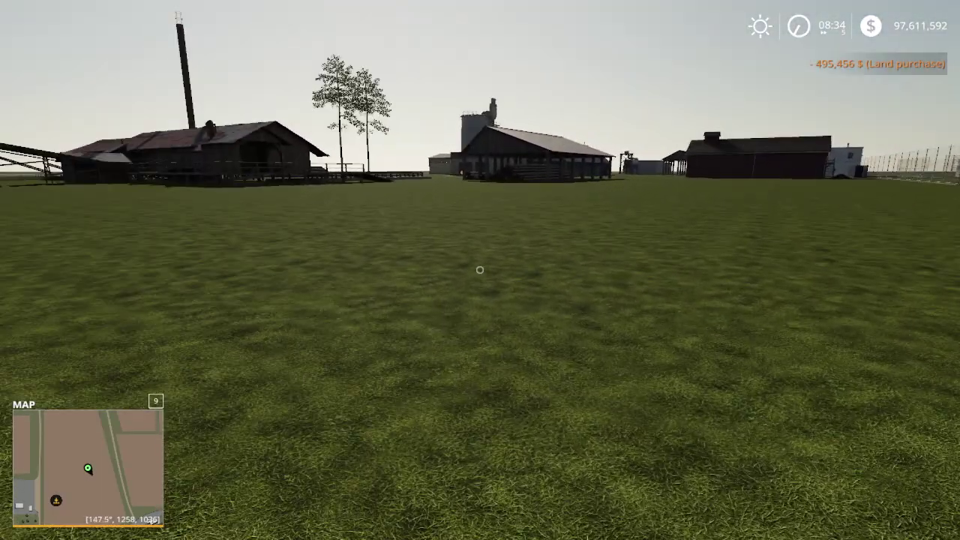
- Buy the STIHL MS 261 chainsaw from the shop's tools and leave the shop
key(p)
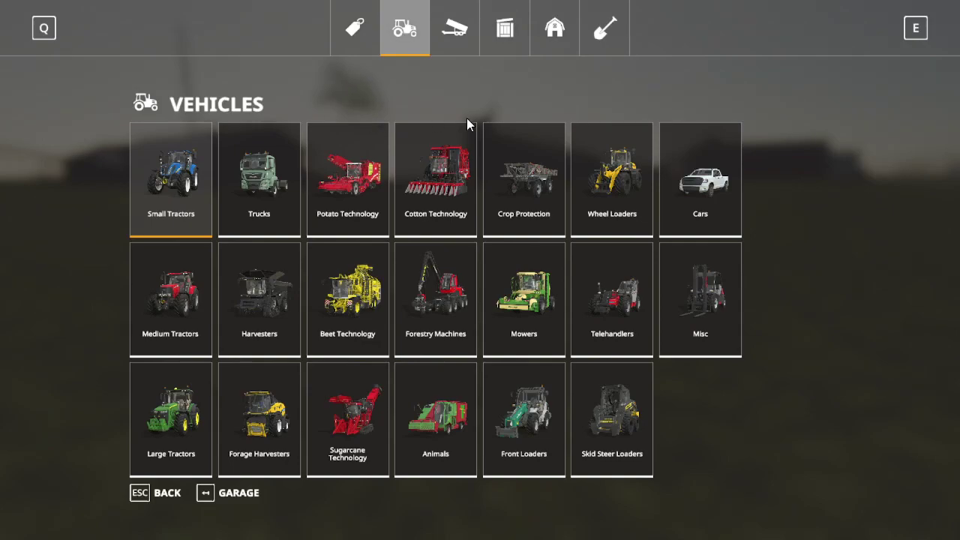
click(460, 41)
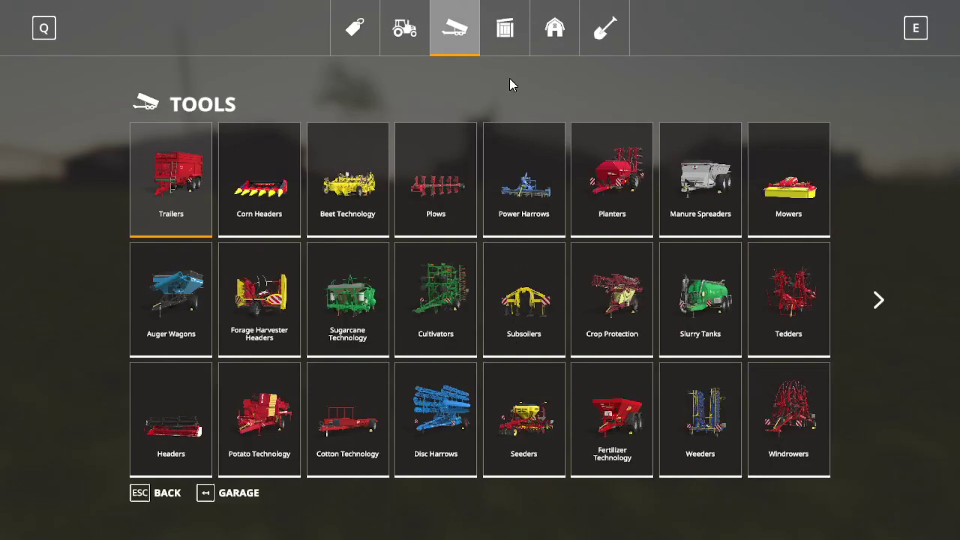
scroll(708, 428, down, 6)
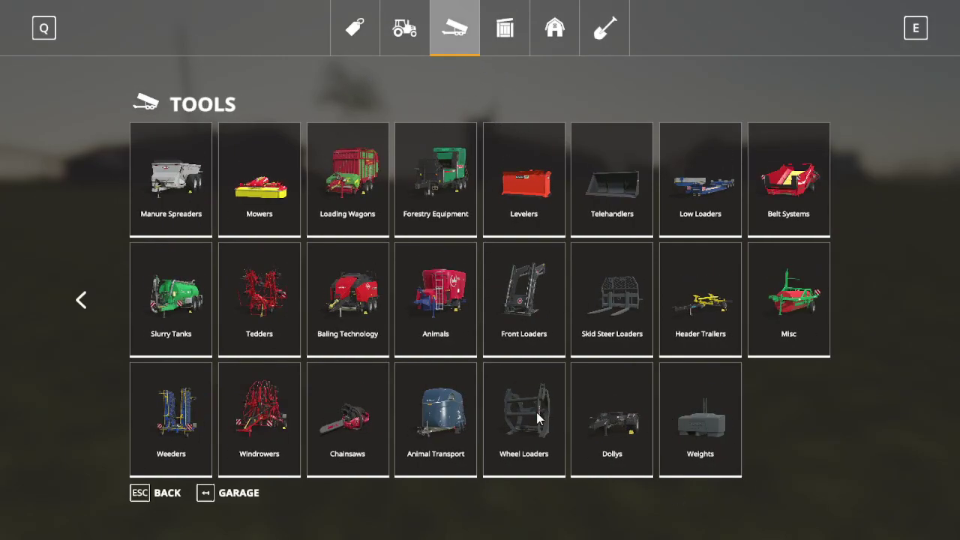
click(348, 437)
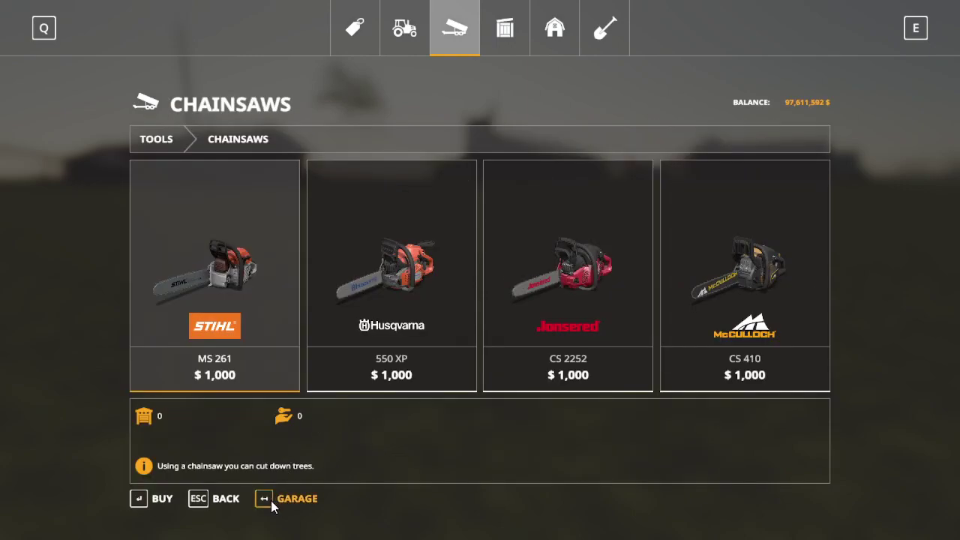
click(166, 498)
click(353, 345)
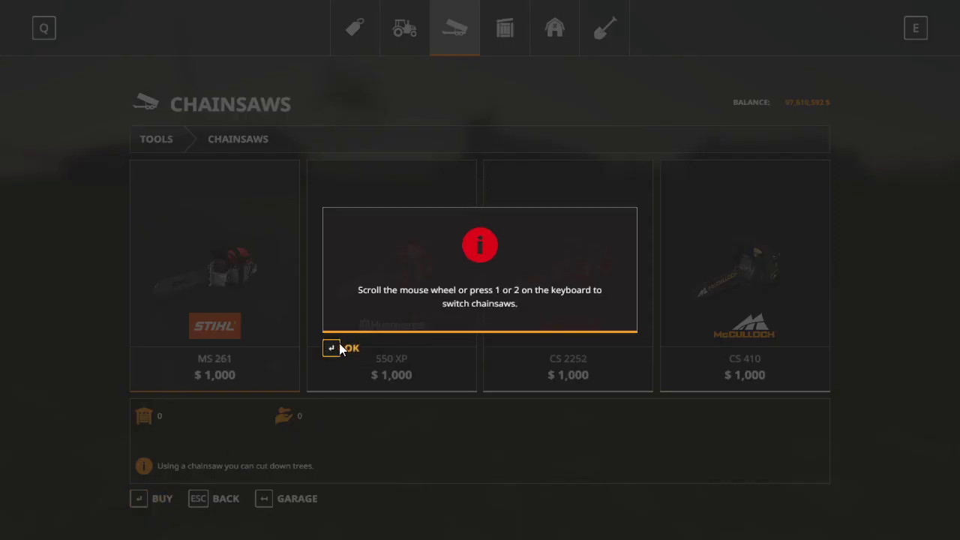
click(353, 350)
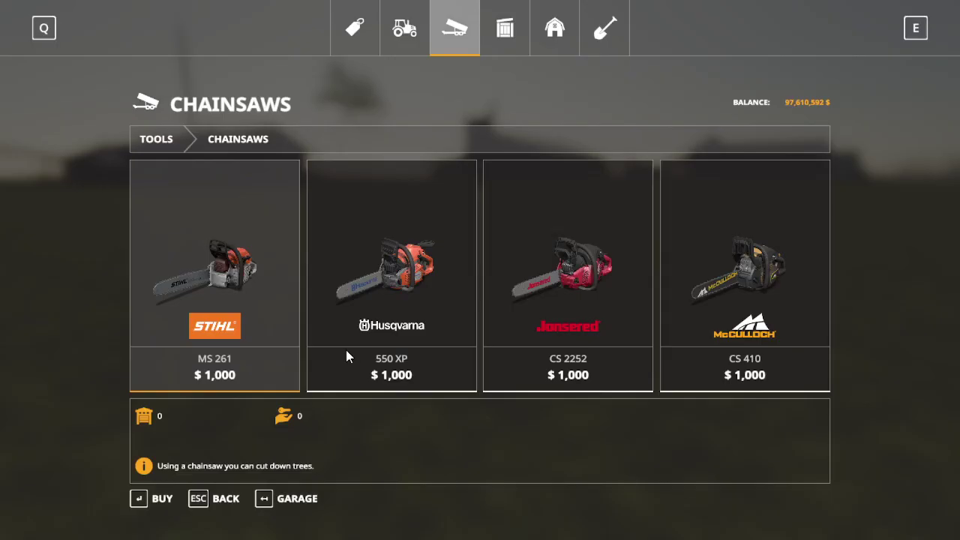
click(203, 501)
click(203, 504)
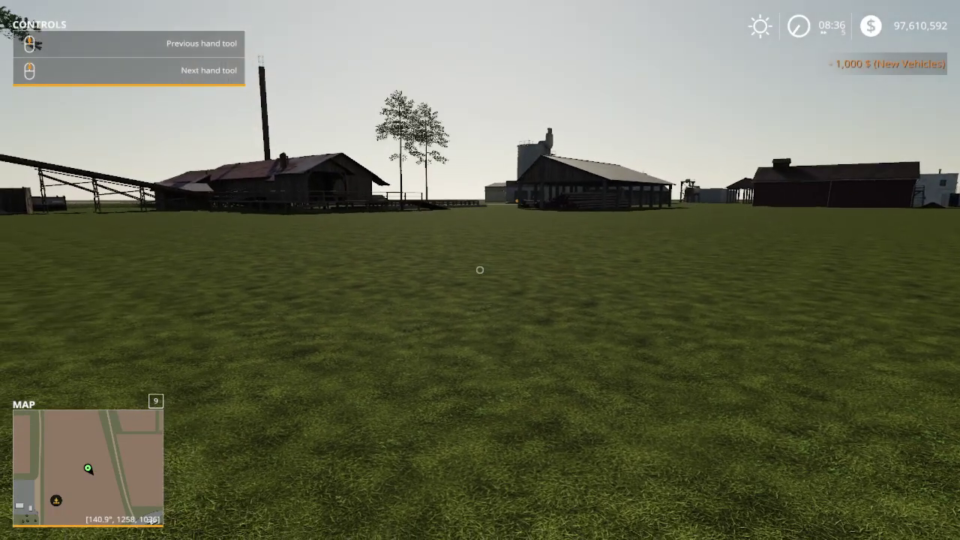
- Walk past the sawmill and the open log shed to the standing trees near the log piles
key(w)
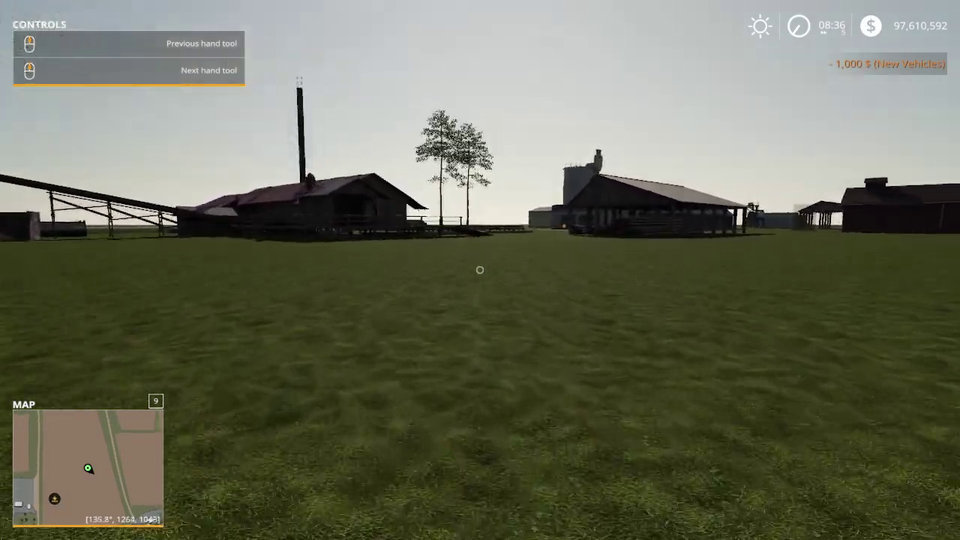
key(w)
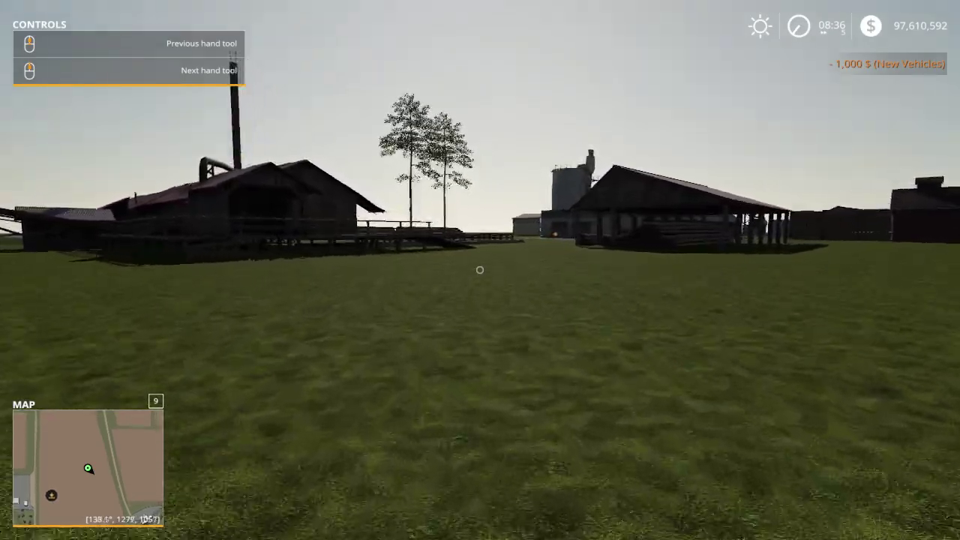
key(w)
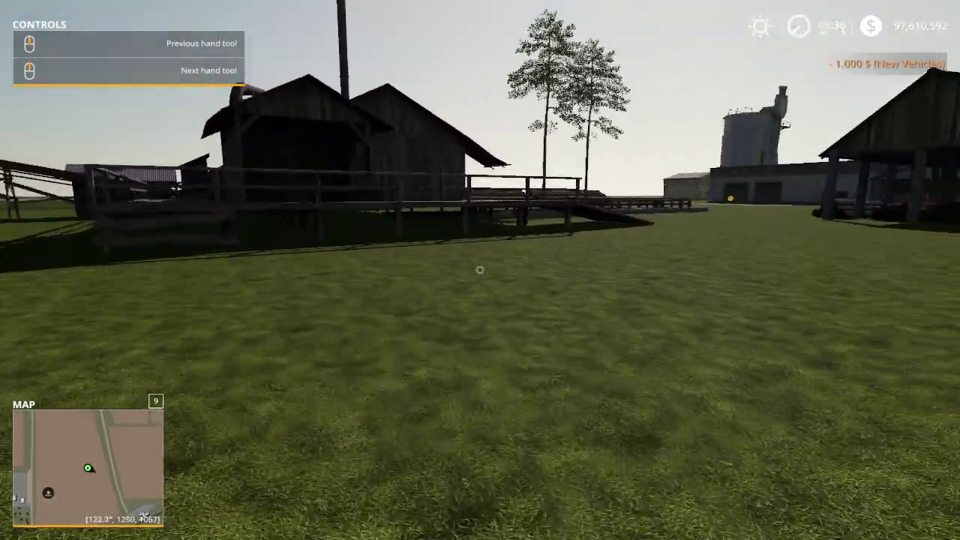
key(w)
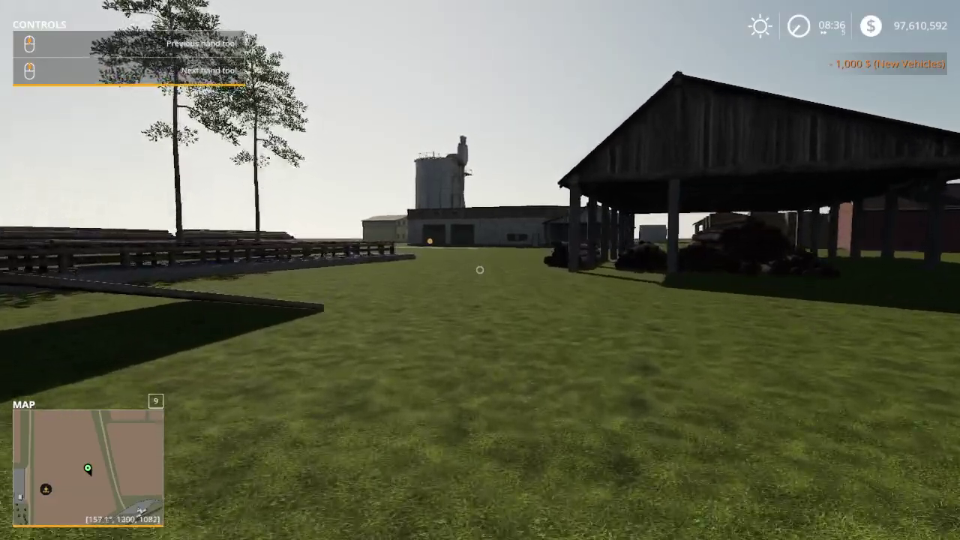
key(w)
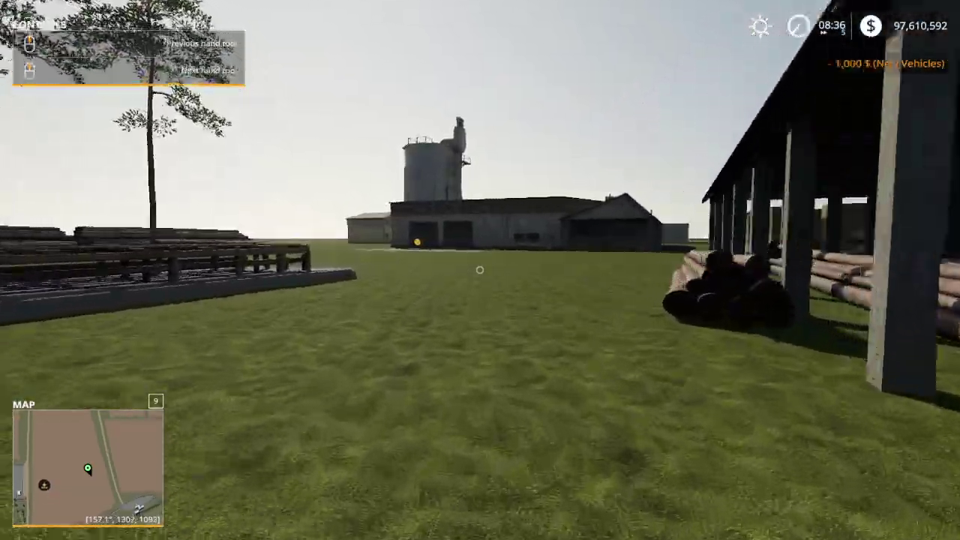
key(w)
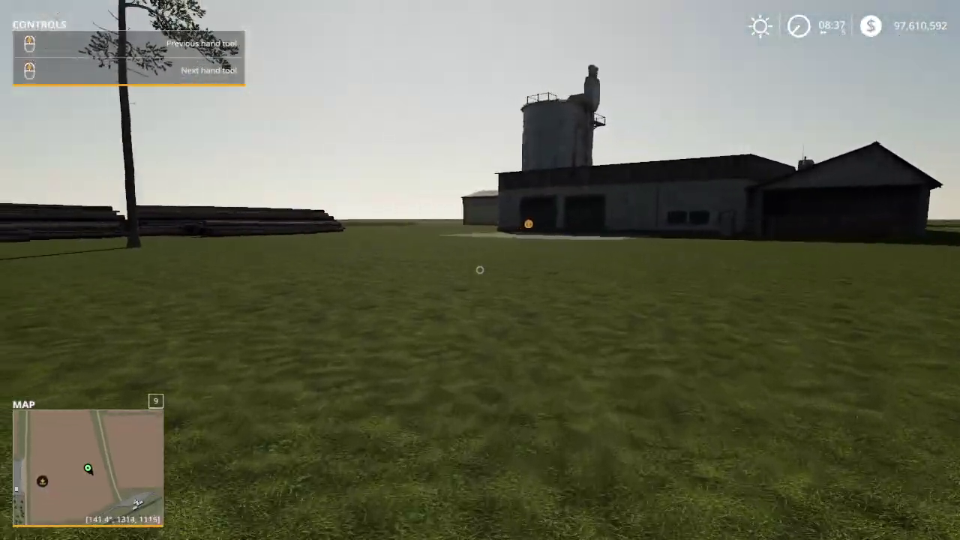
key(w)
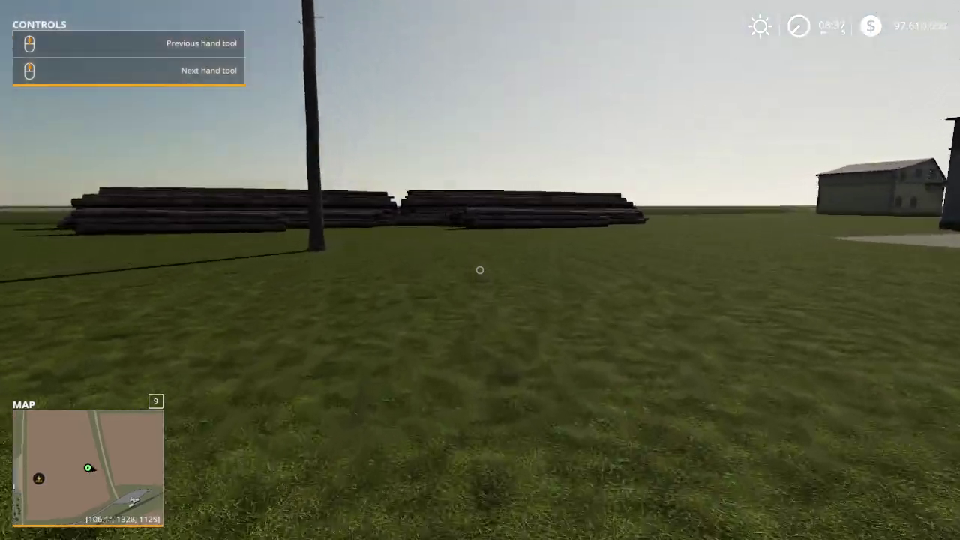
key(w)
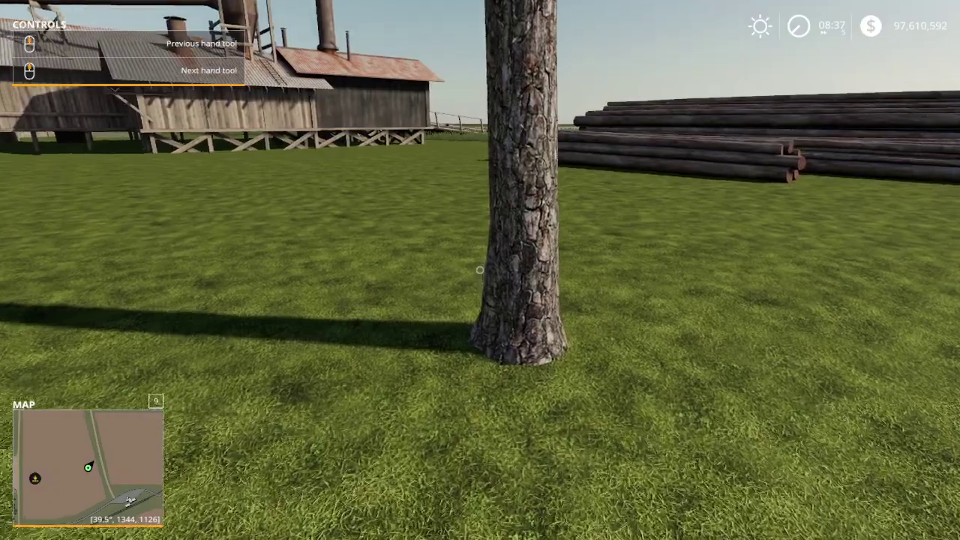
key(w)
key(w)
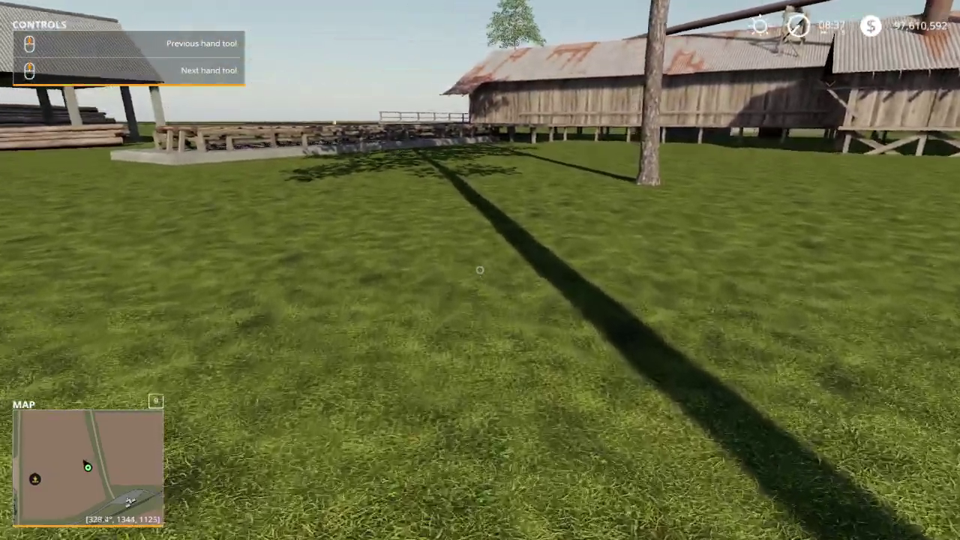
- Equip the chainsaw at the tree by the sawmill, fell it and cut a short piece from the trunk
key(w)
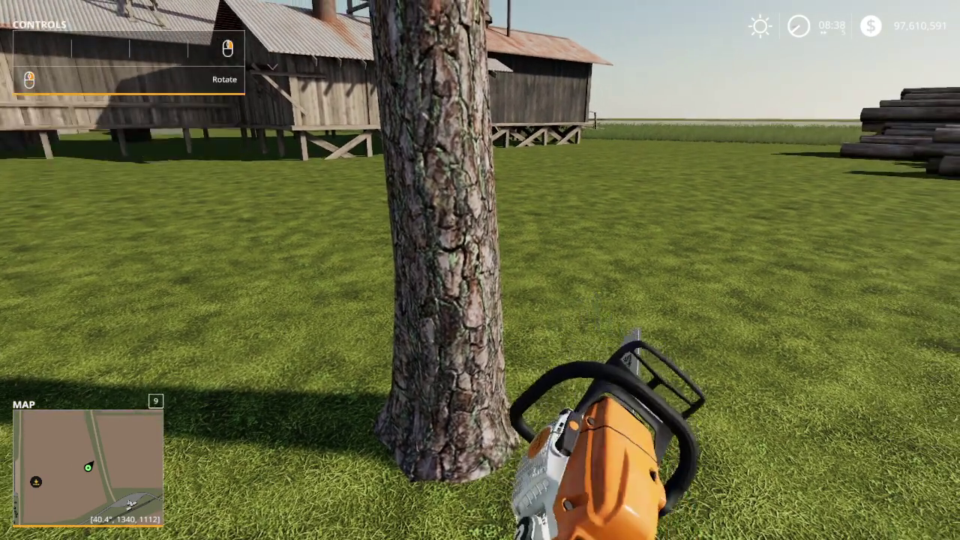
key(w)
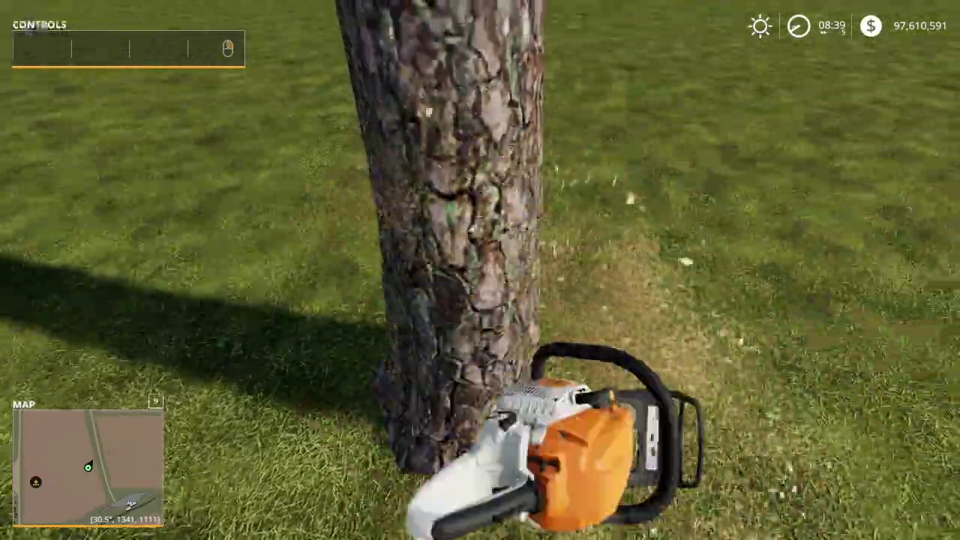
key(s)
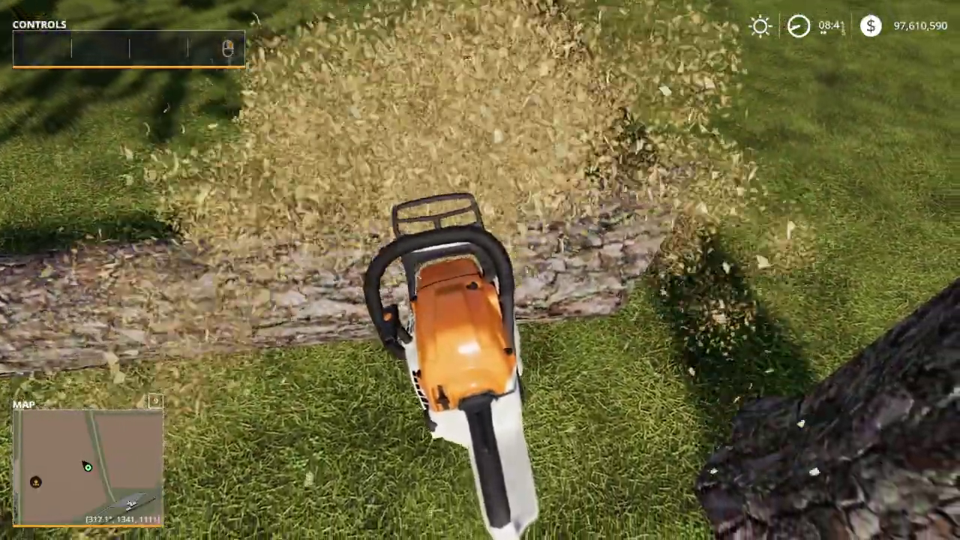
- Pick up the short log piece, carry it to the paved area in front of the silo building and drop it there
mouse_move(480, 270)
mouse_down()
mouse_move(525, 225)
mouse_move(480, 270)
mouse_up()
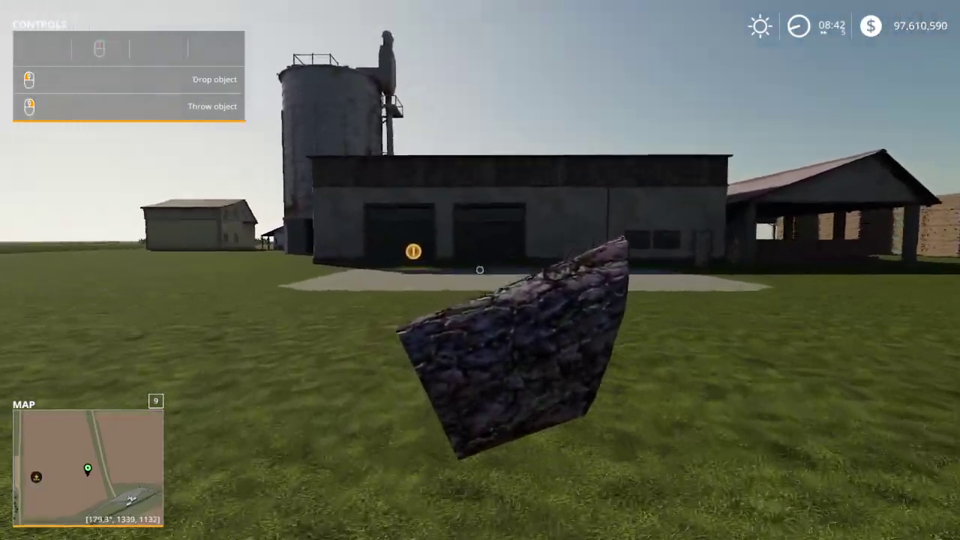
key(w)
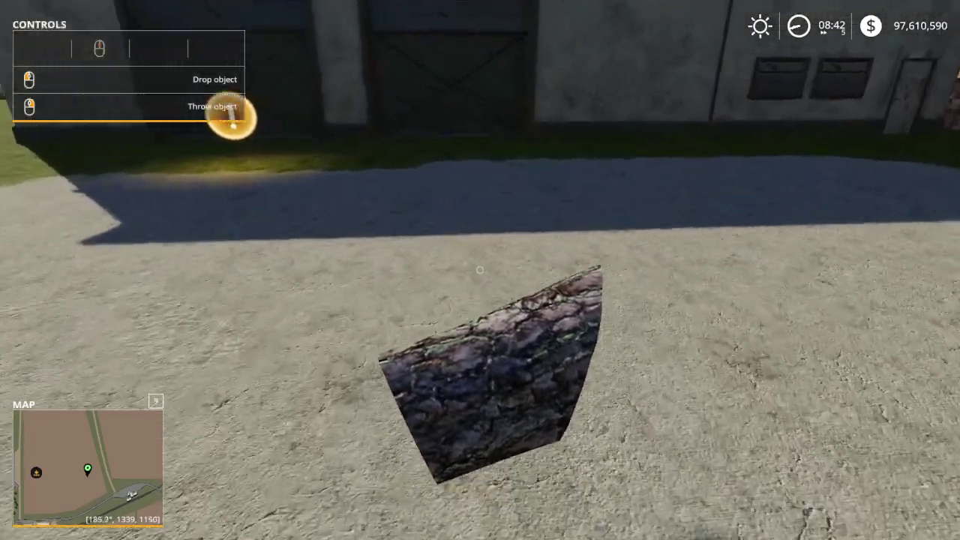
click(480, 270)
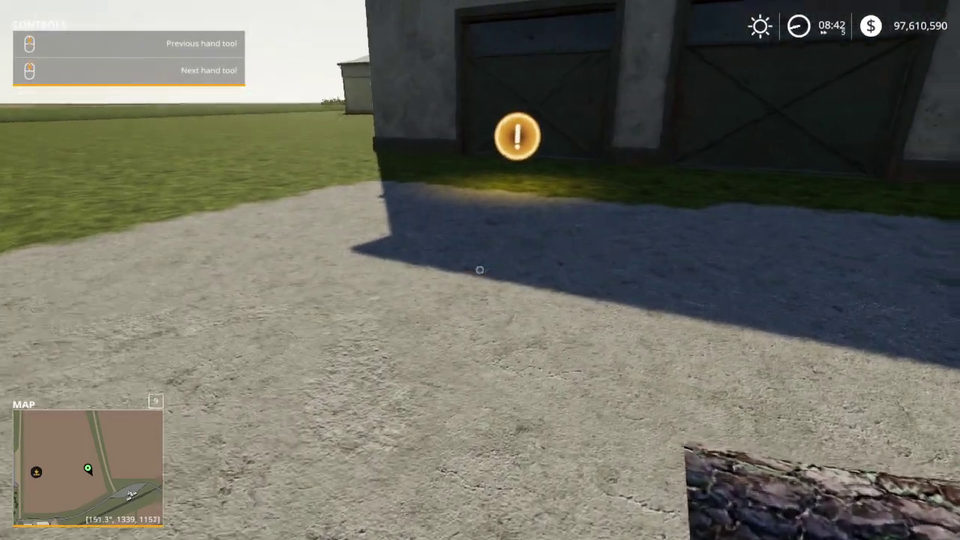
- Walk to the selling marker in front of the building's doors and sell the log piece there
key(w)
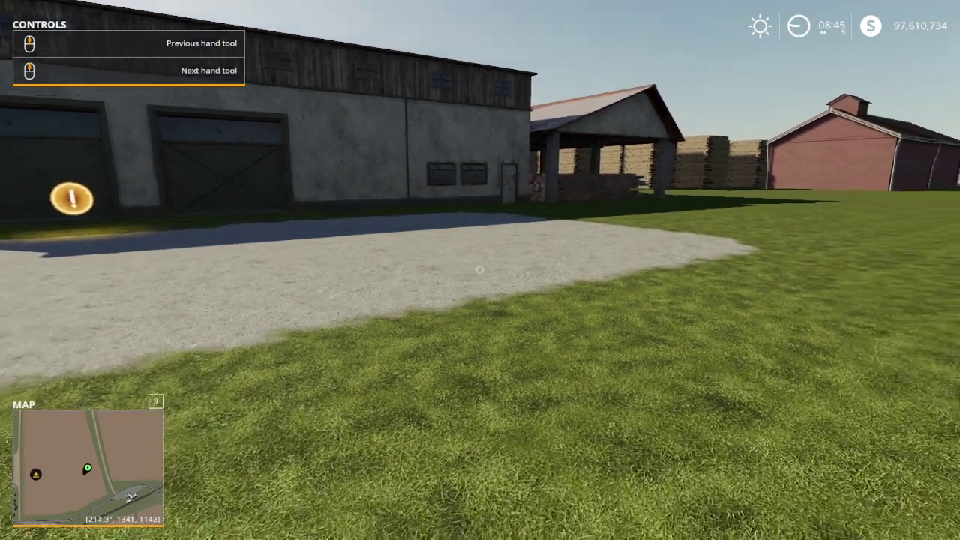
key(w)
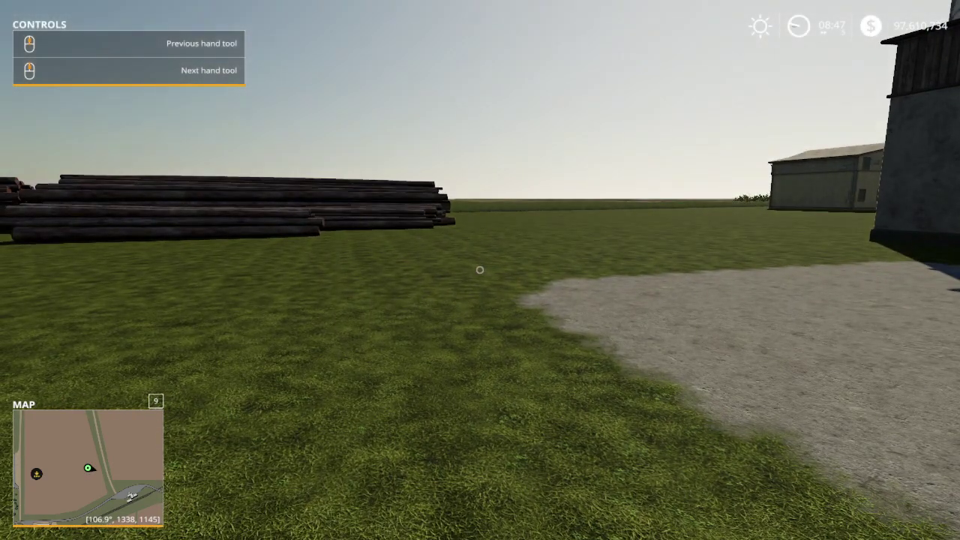
- Walk past the long log pile and across the dirt track and gravel strip to inspect the open bare ground
key(w)
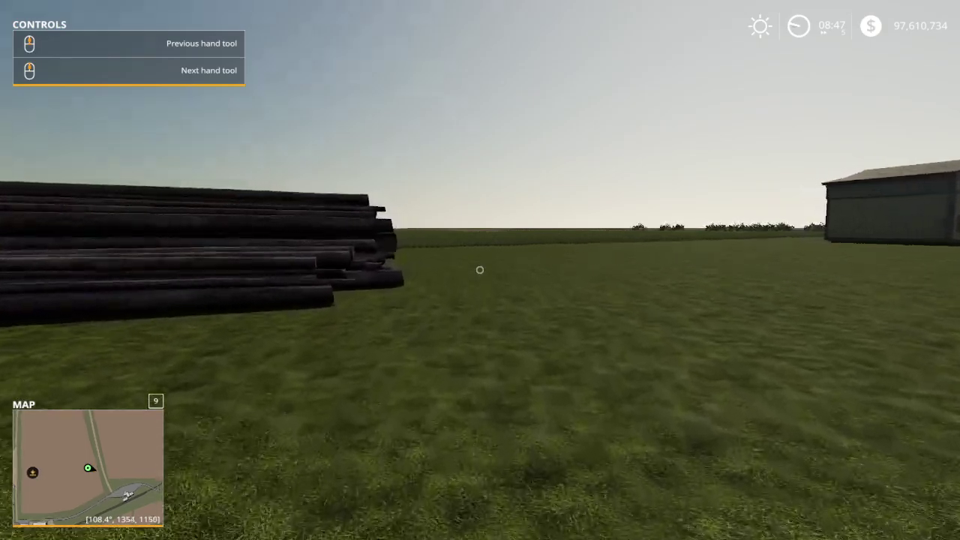
key(w)
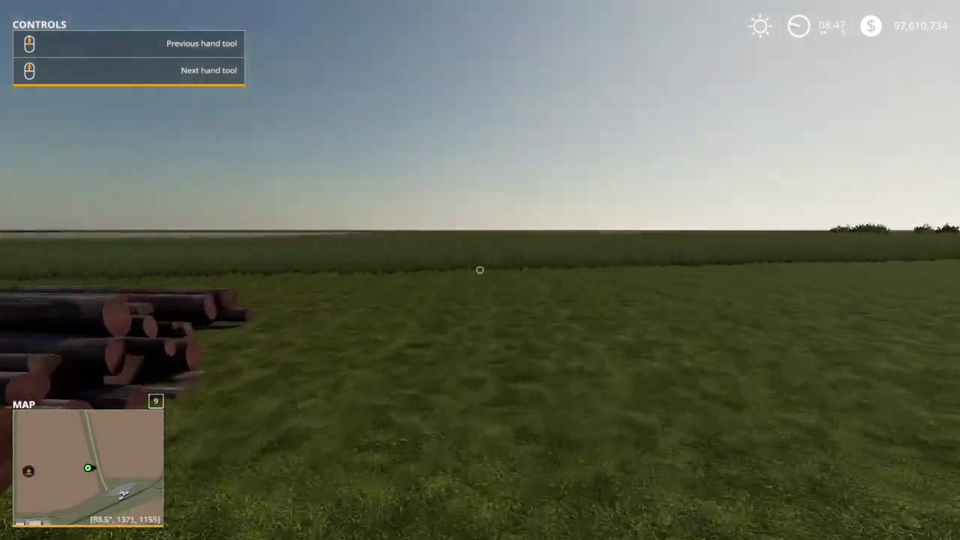
key(w)
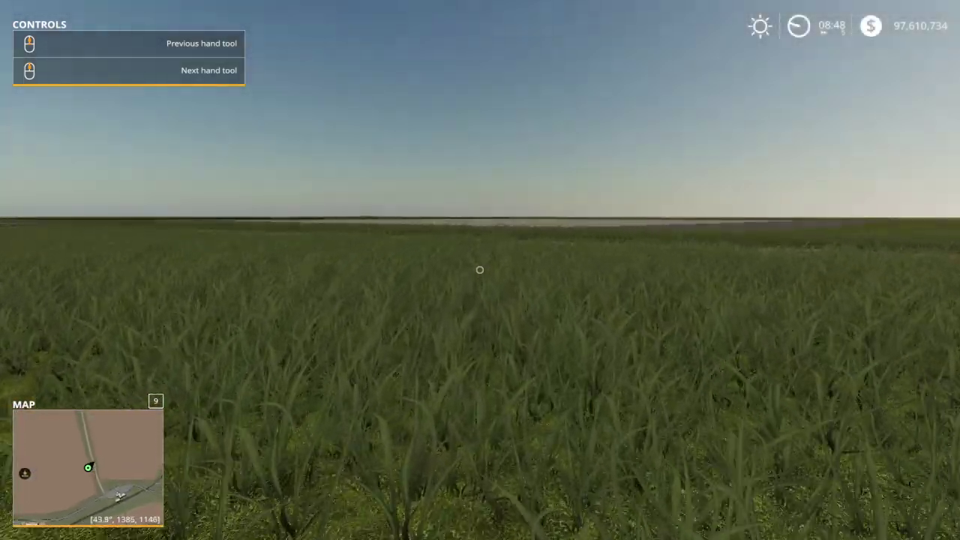
key(w)
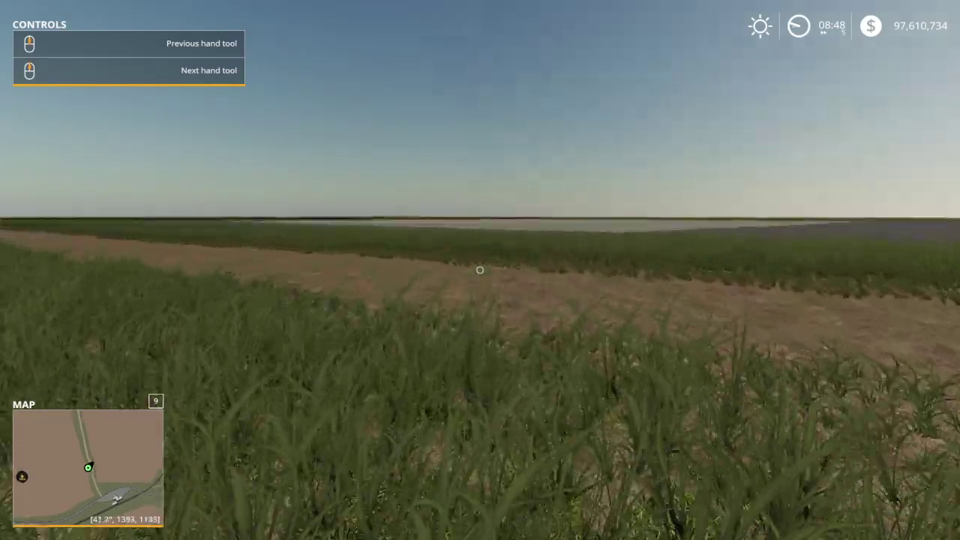
key(w)
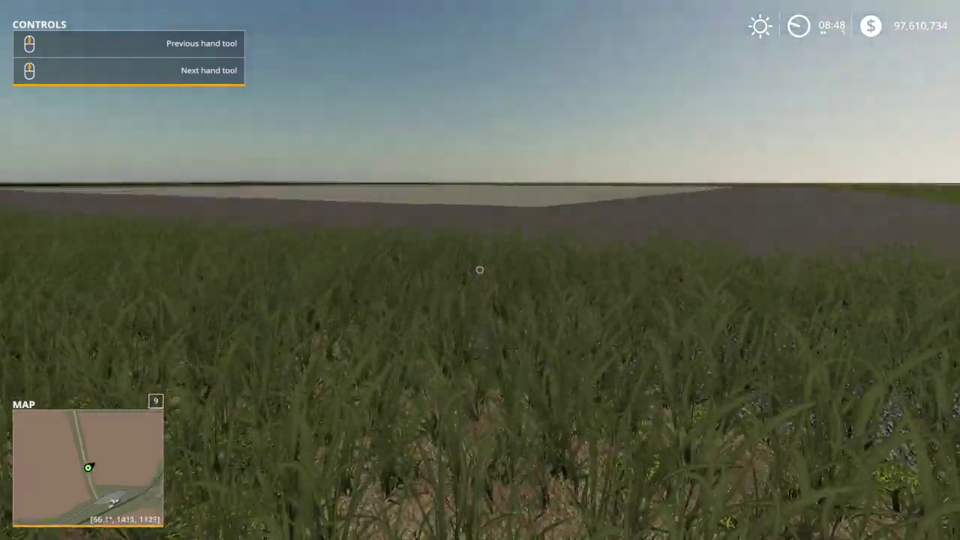
key(w)
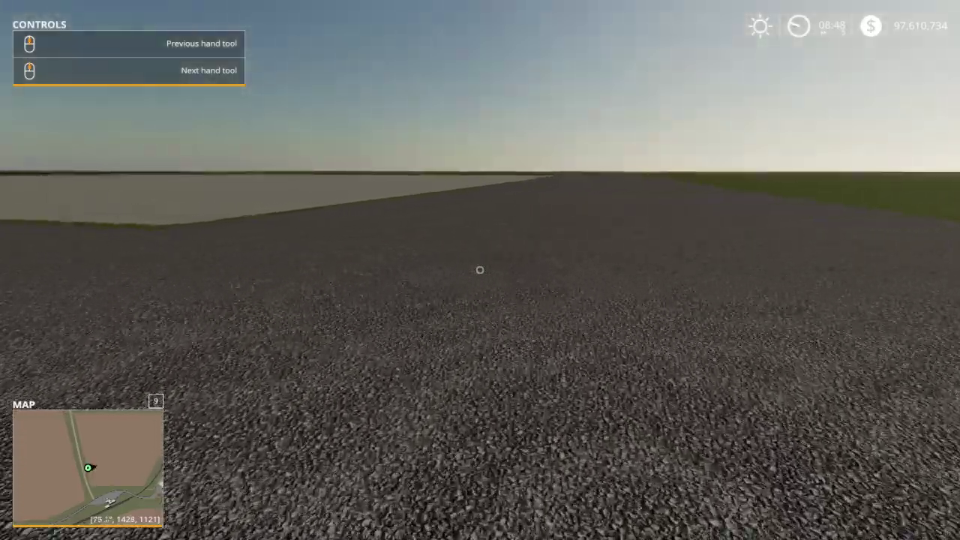
key(w)
key(w)
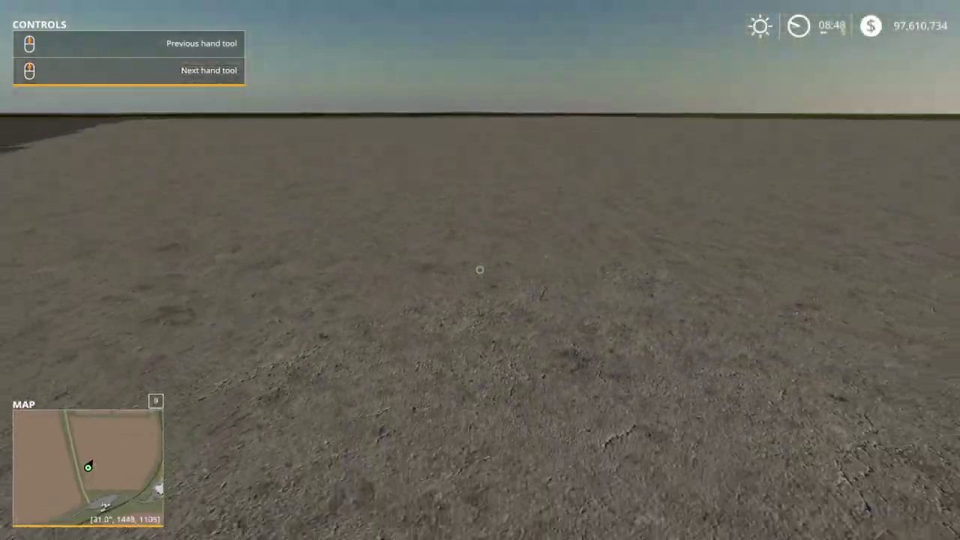
key(s)
key(w)
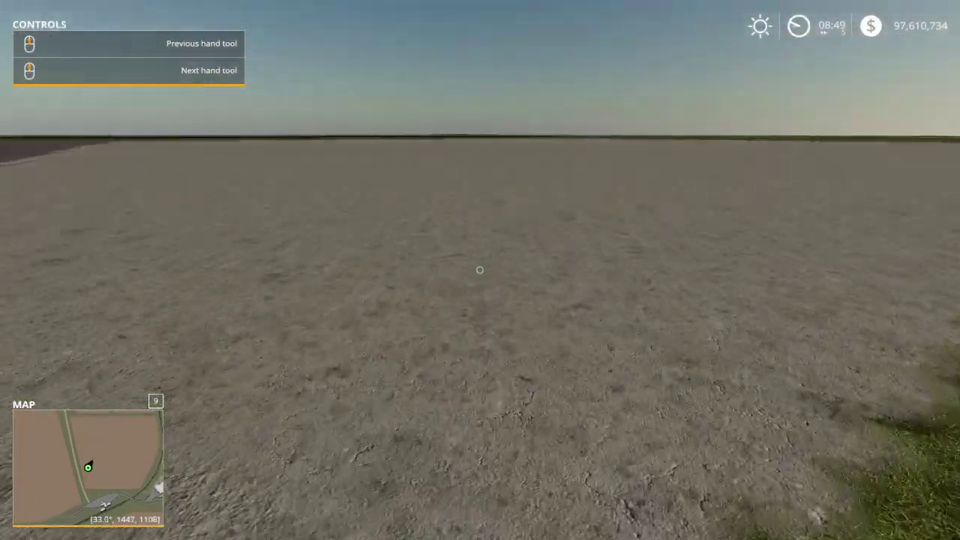
key(w)
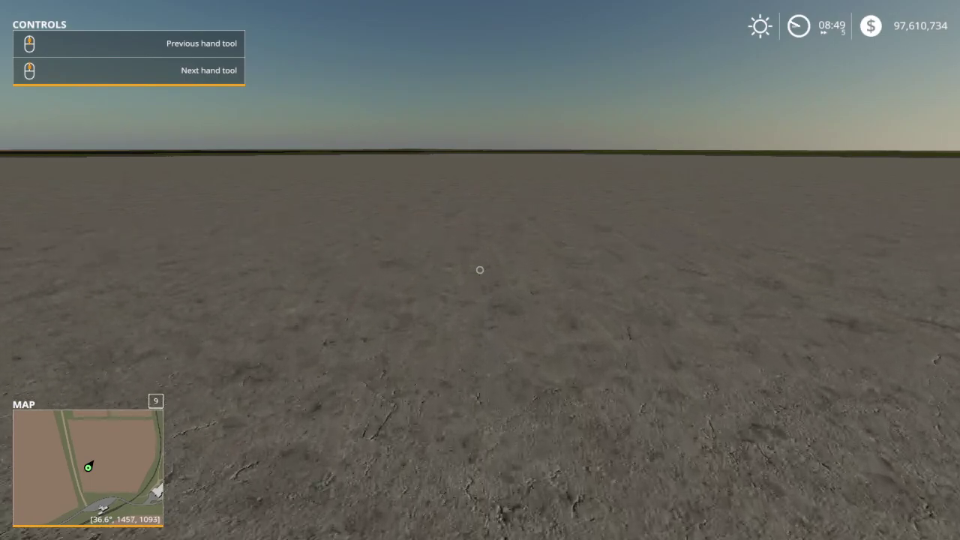
key(w)
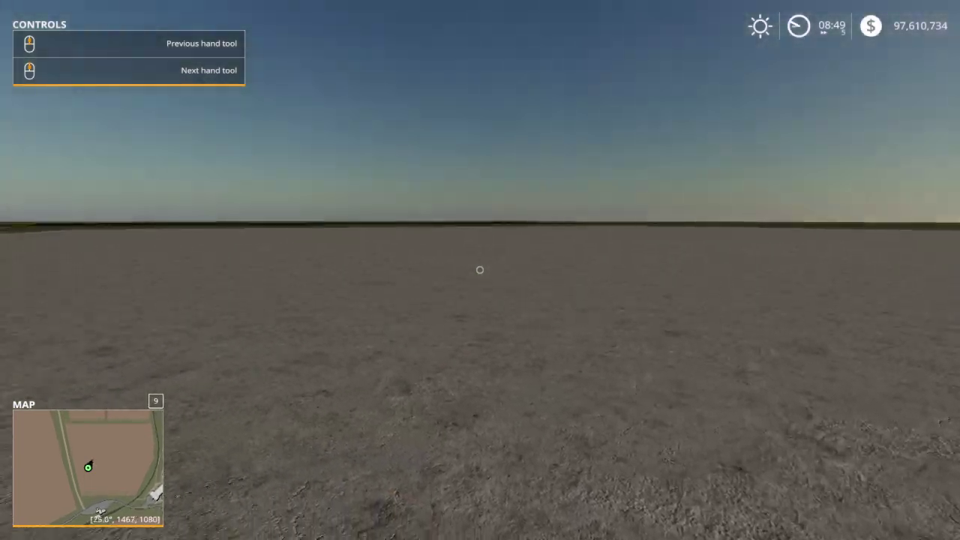
- Turn around and walk back across the track to the log piles between the silo building and the sawmill
mouse_move(480, 270)
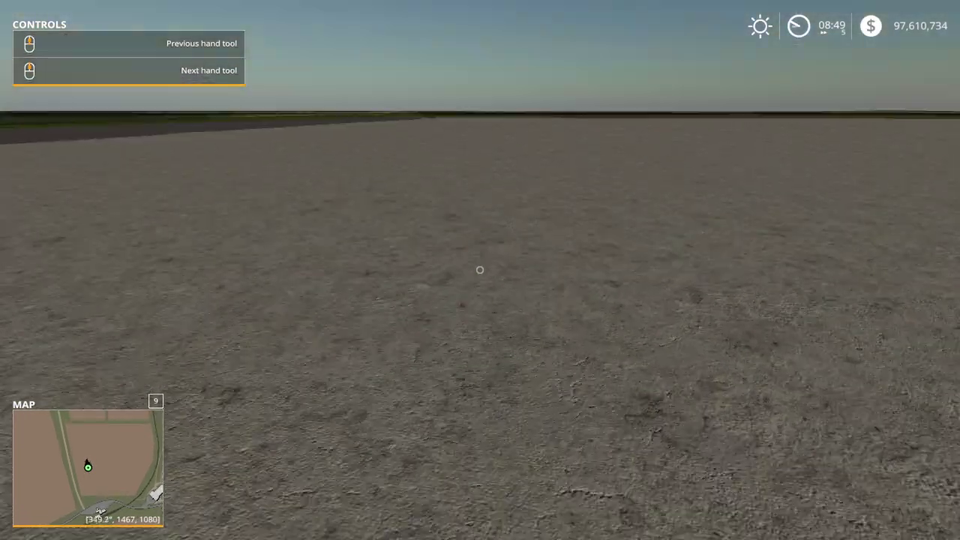
key(w)
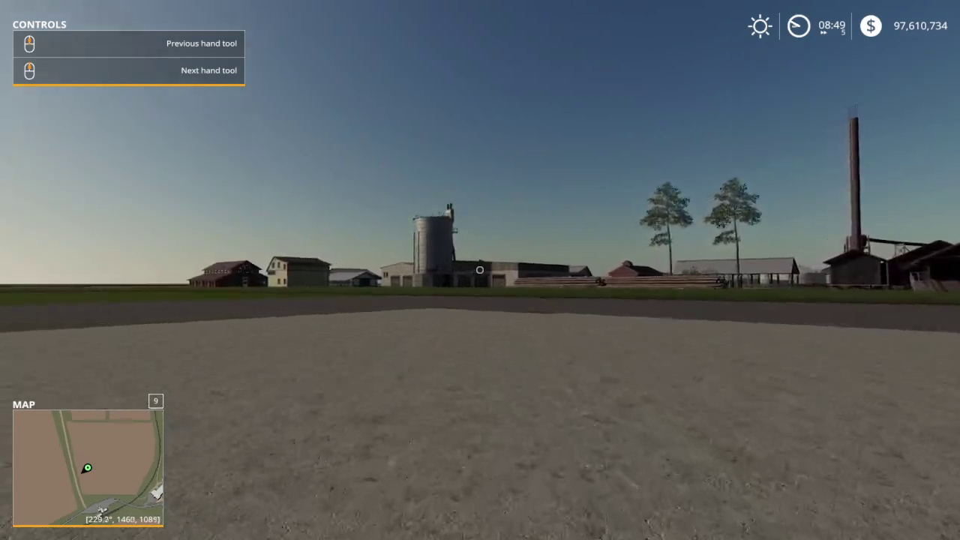
key(w)
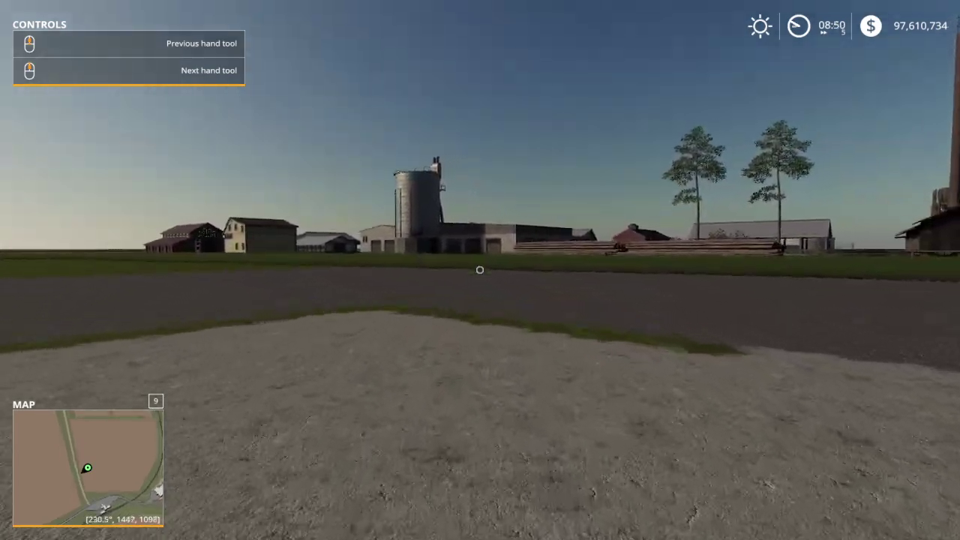
key(w)
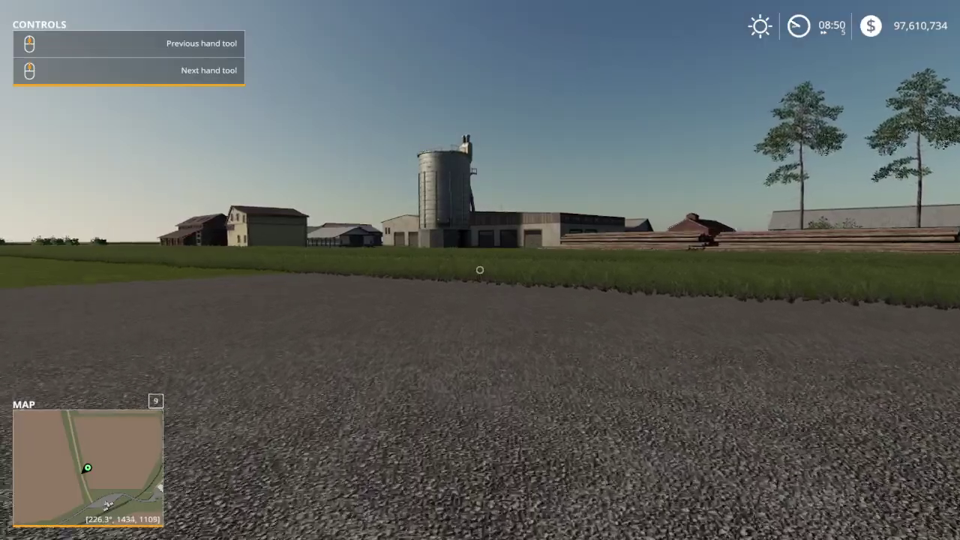
key(w)
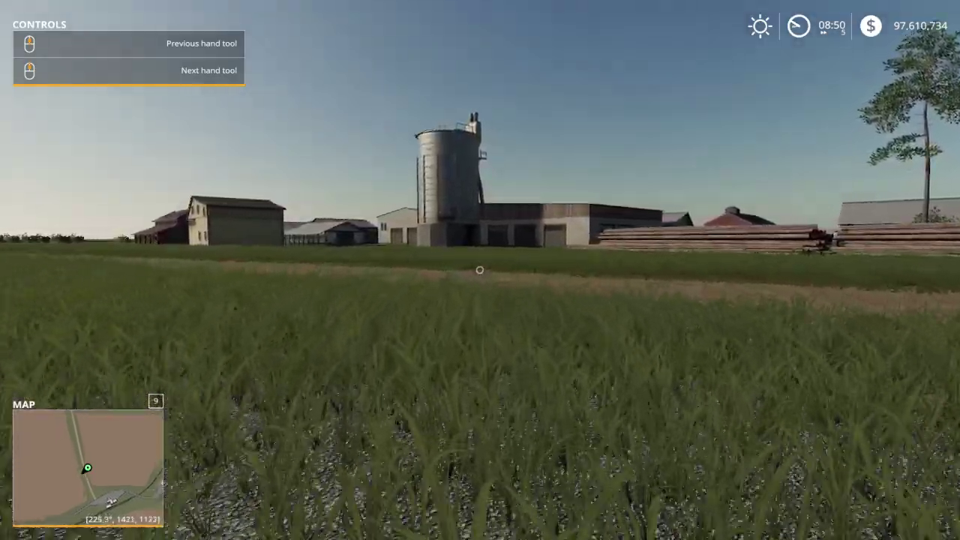
key(w)
key(w)
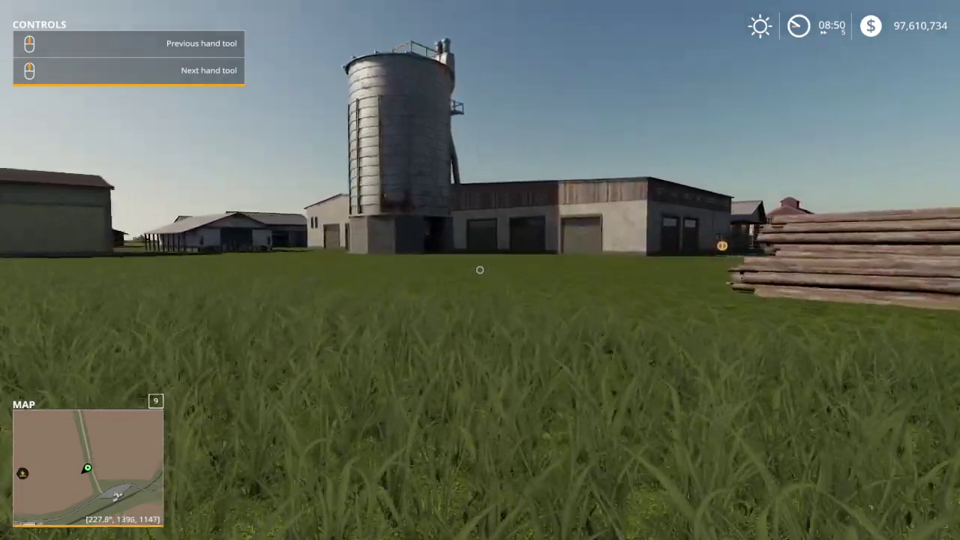
key(w)
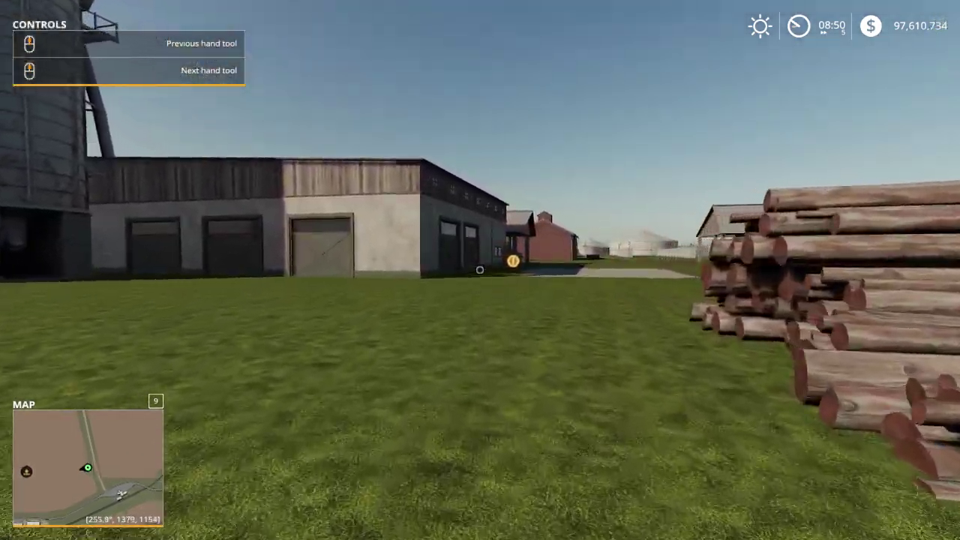
key(w)
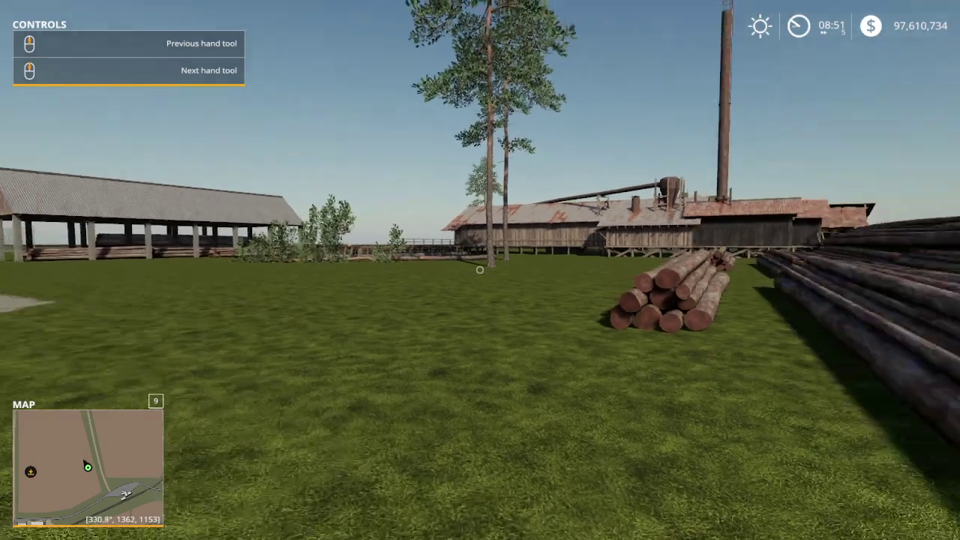